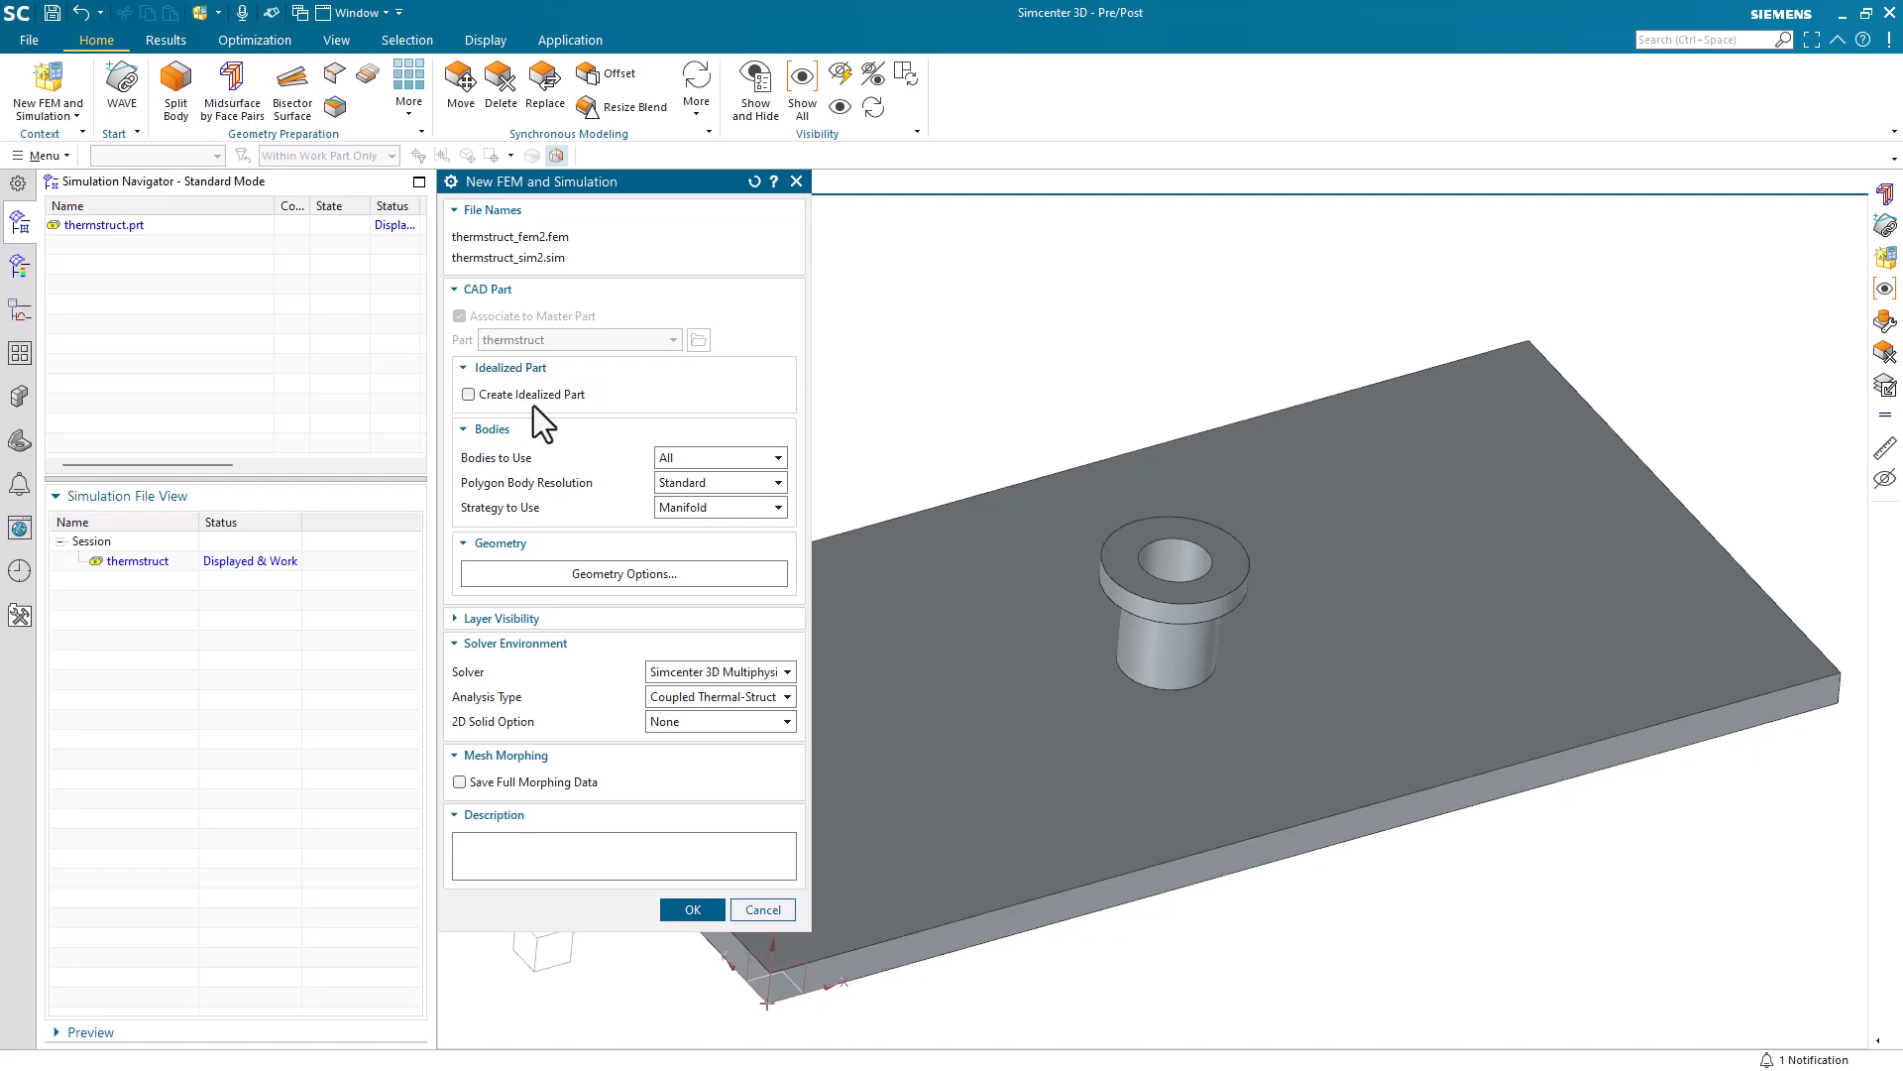
Create the FEM and simulation files with the Simcenter 3D Multiphysics solver and the Coupled Thermal-Structural analysis type
left_click(718, 672)
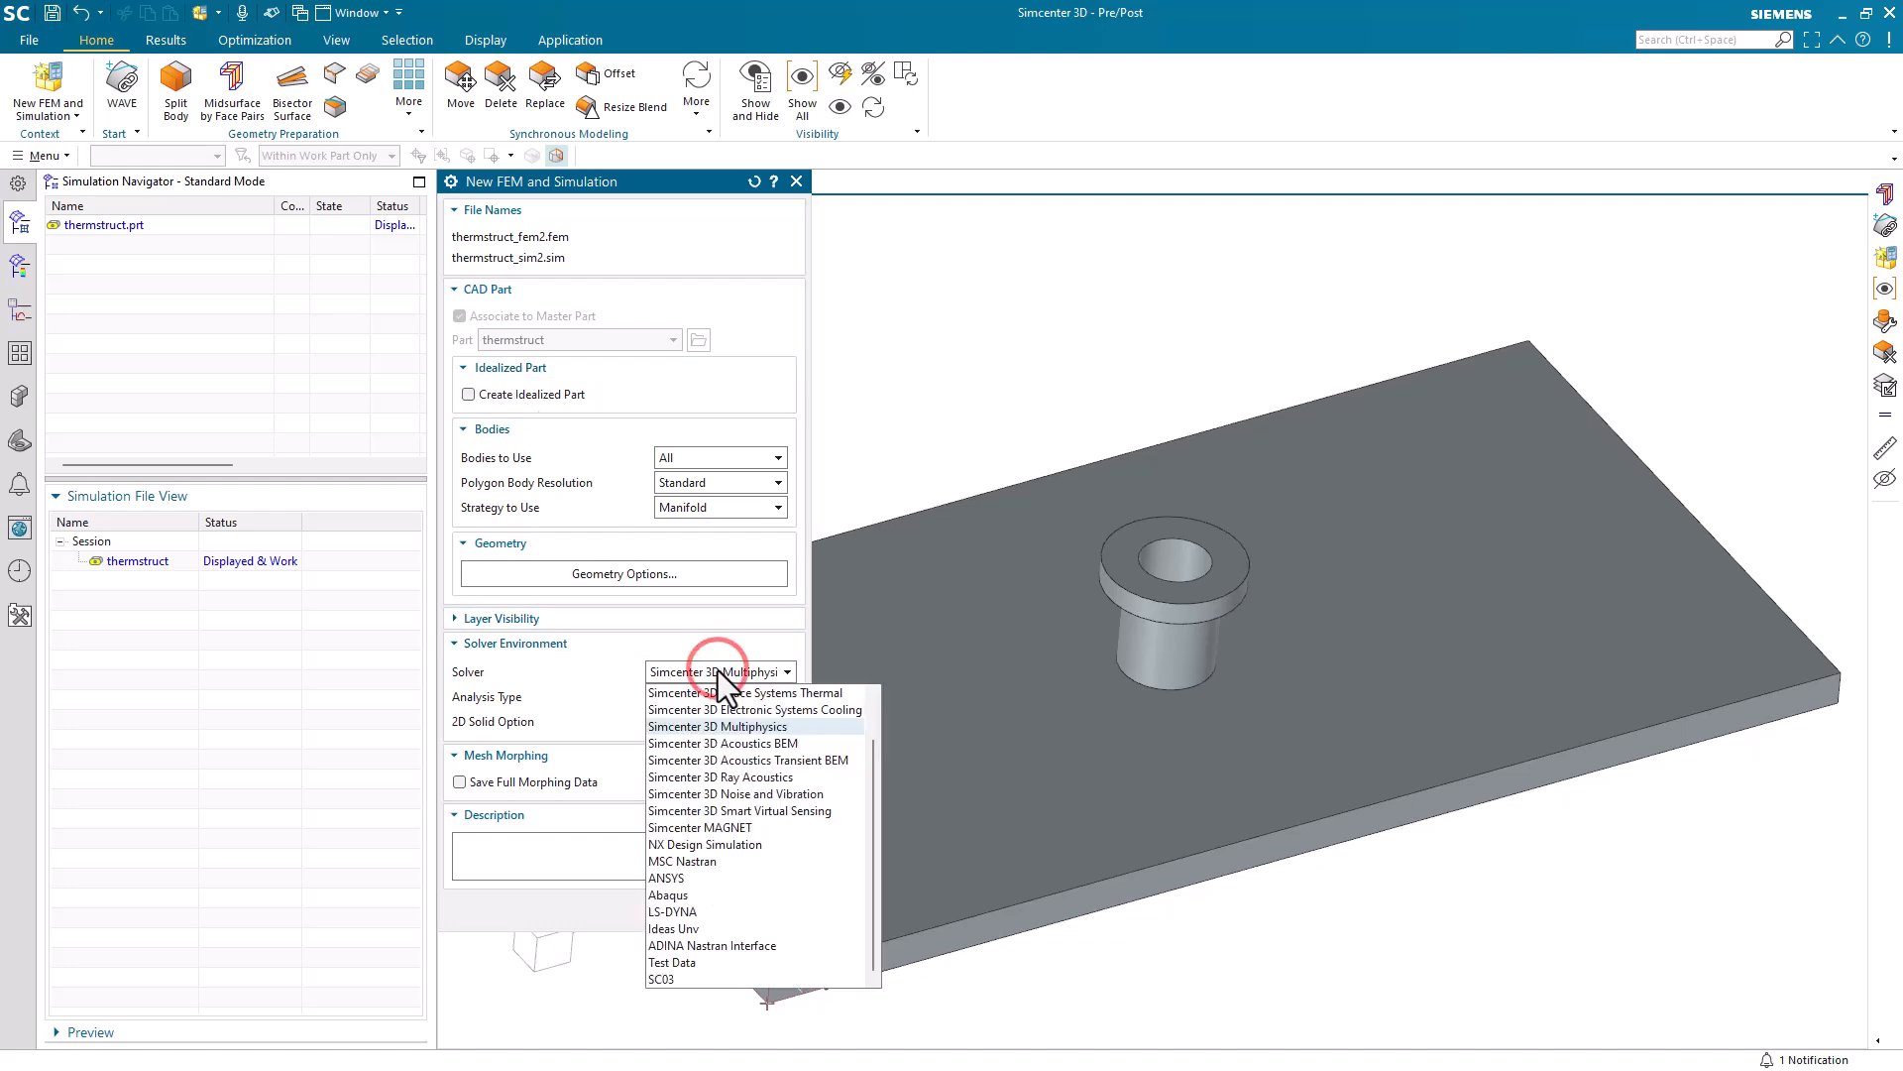
left_click(718, 672)
left_click(722, 697)
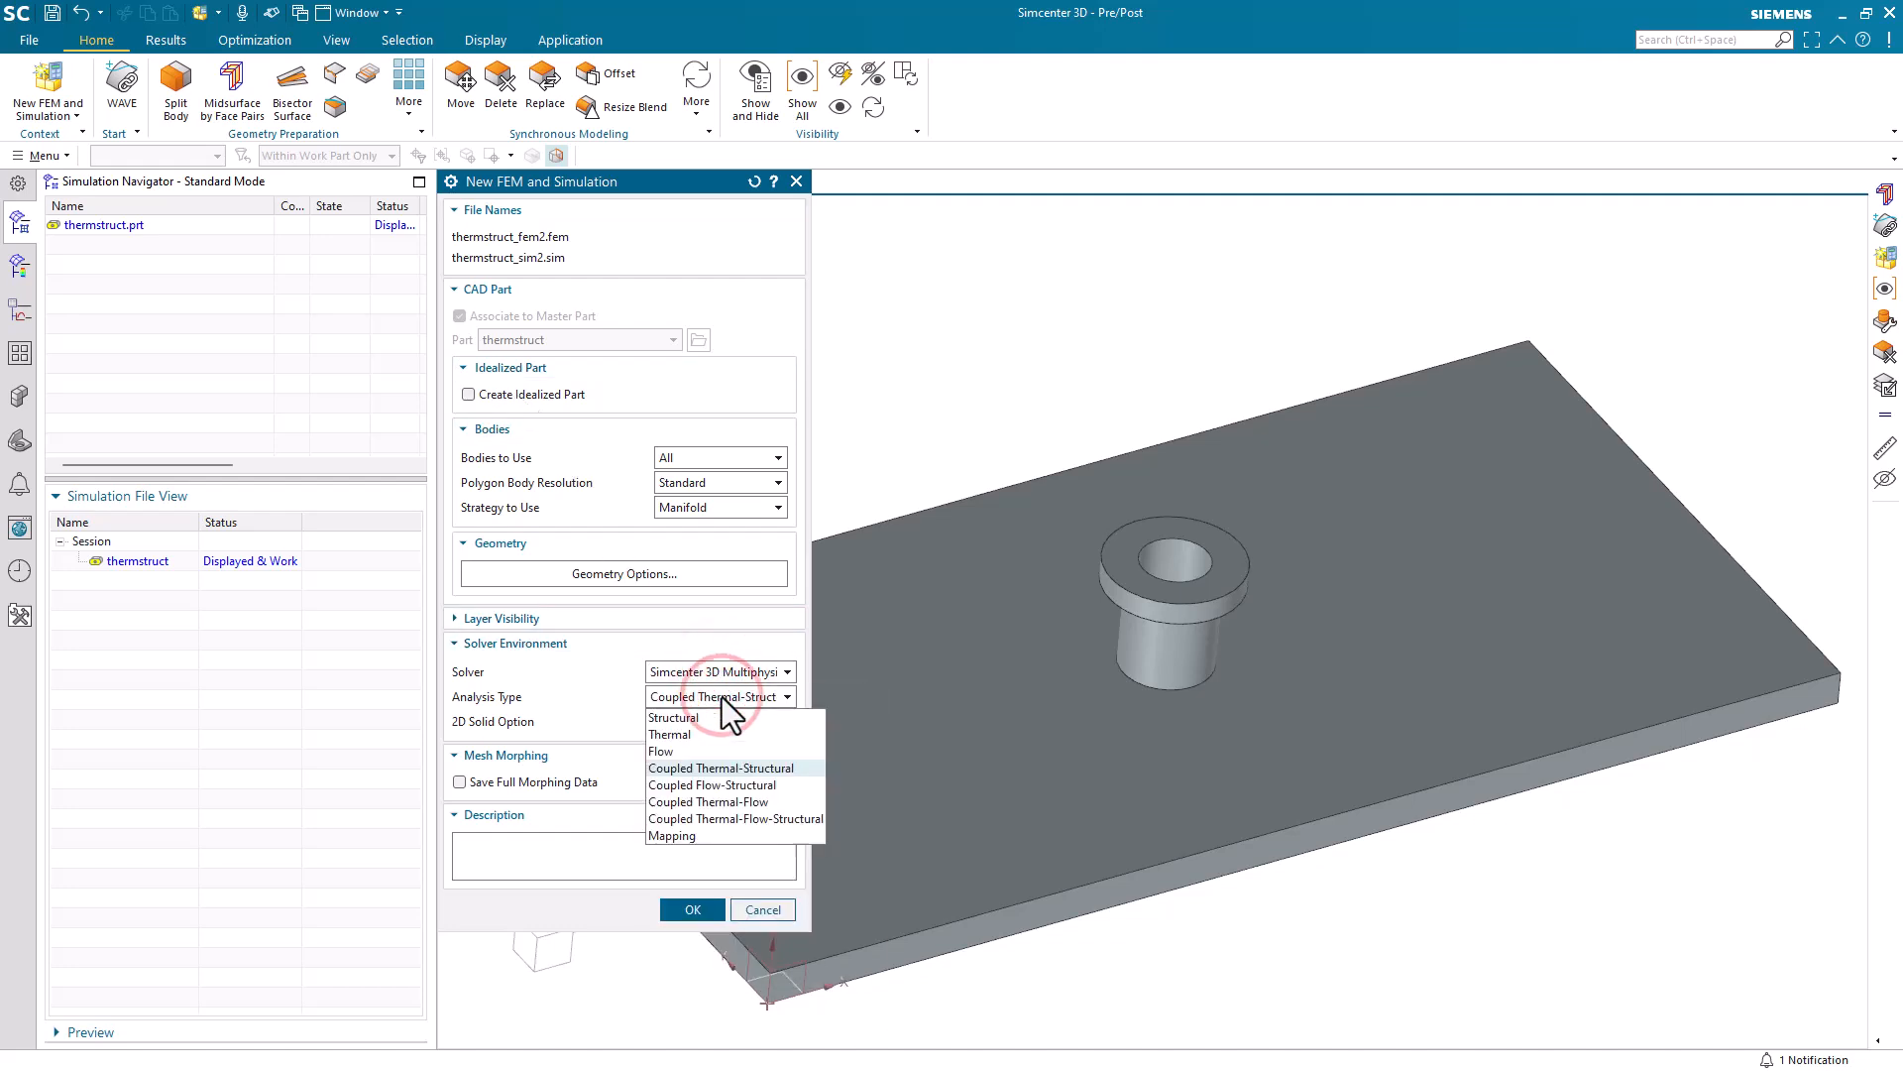
left_click(722, 697)
left_click(677, 912)
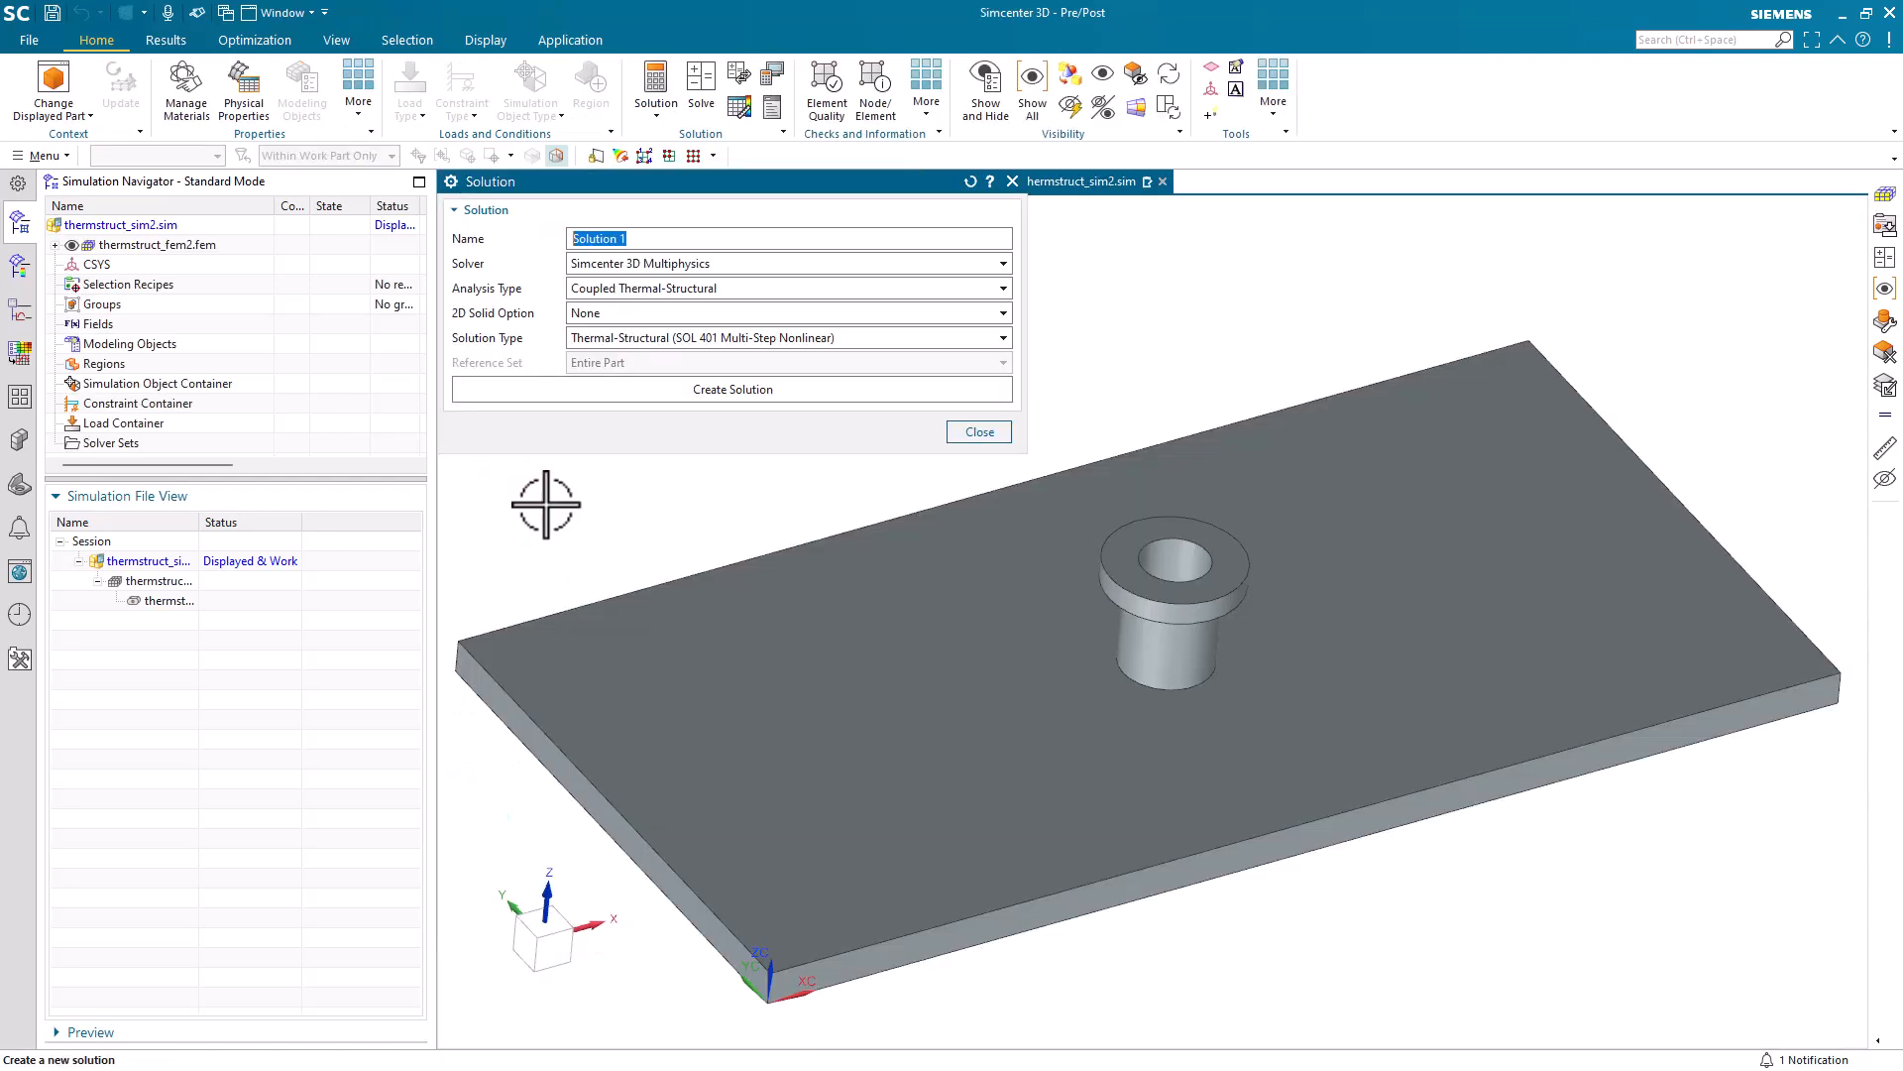
Create Solution 1 as Thermal-Structural (SOL 401 Multi-Step Nonlinear) with 12 Thermal Nonlinear Statics steps
left_click(729, 394)
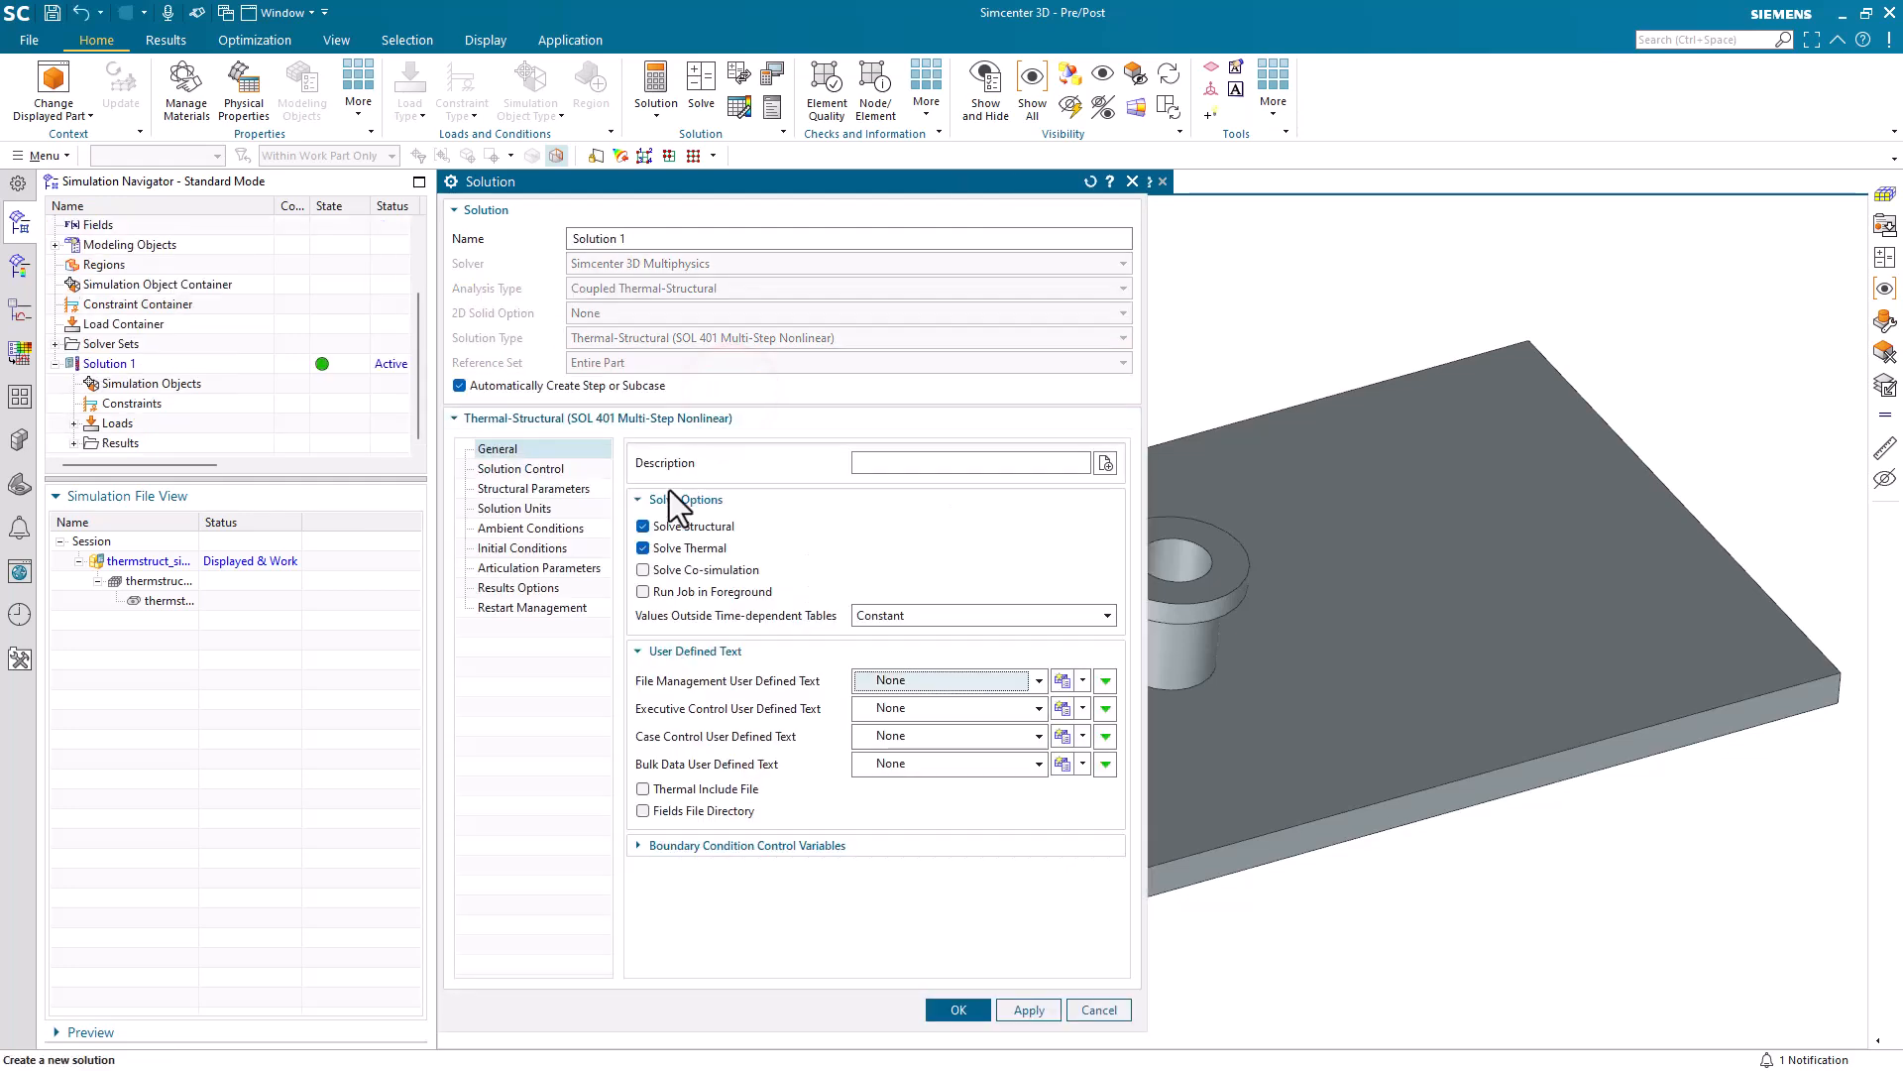
left_click(958, 1009)
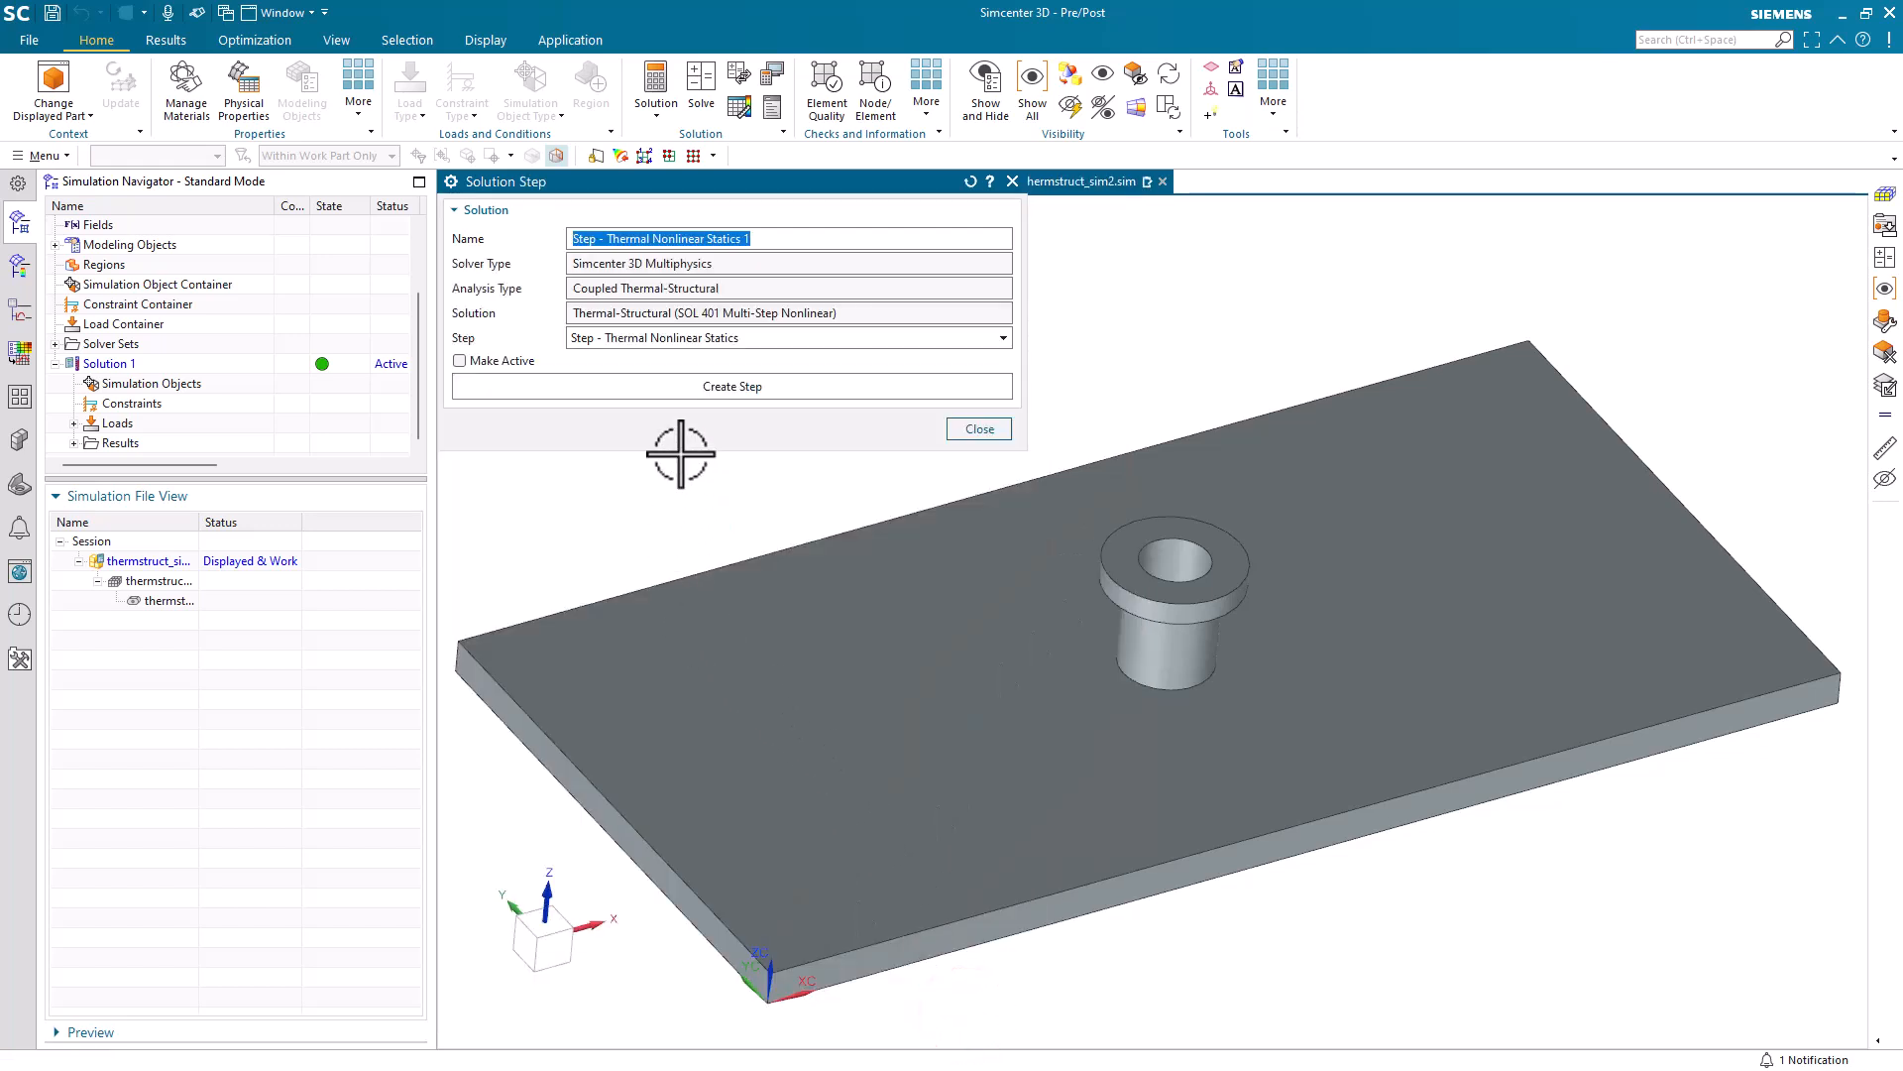
left_click(674, 389)
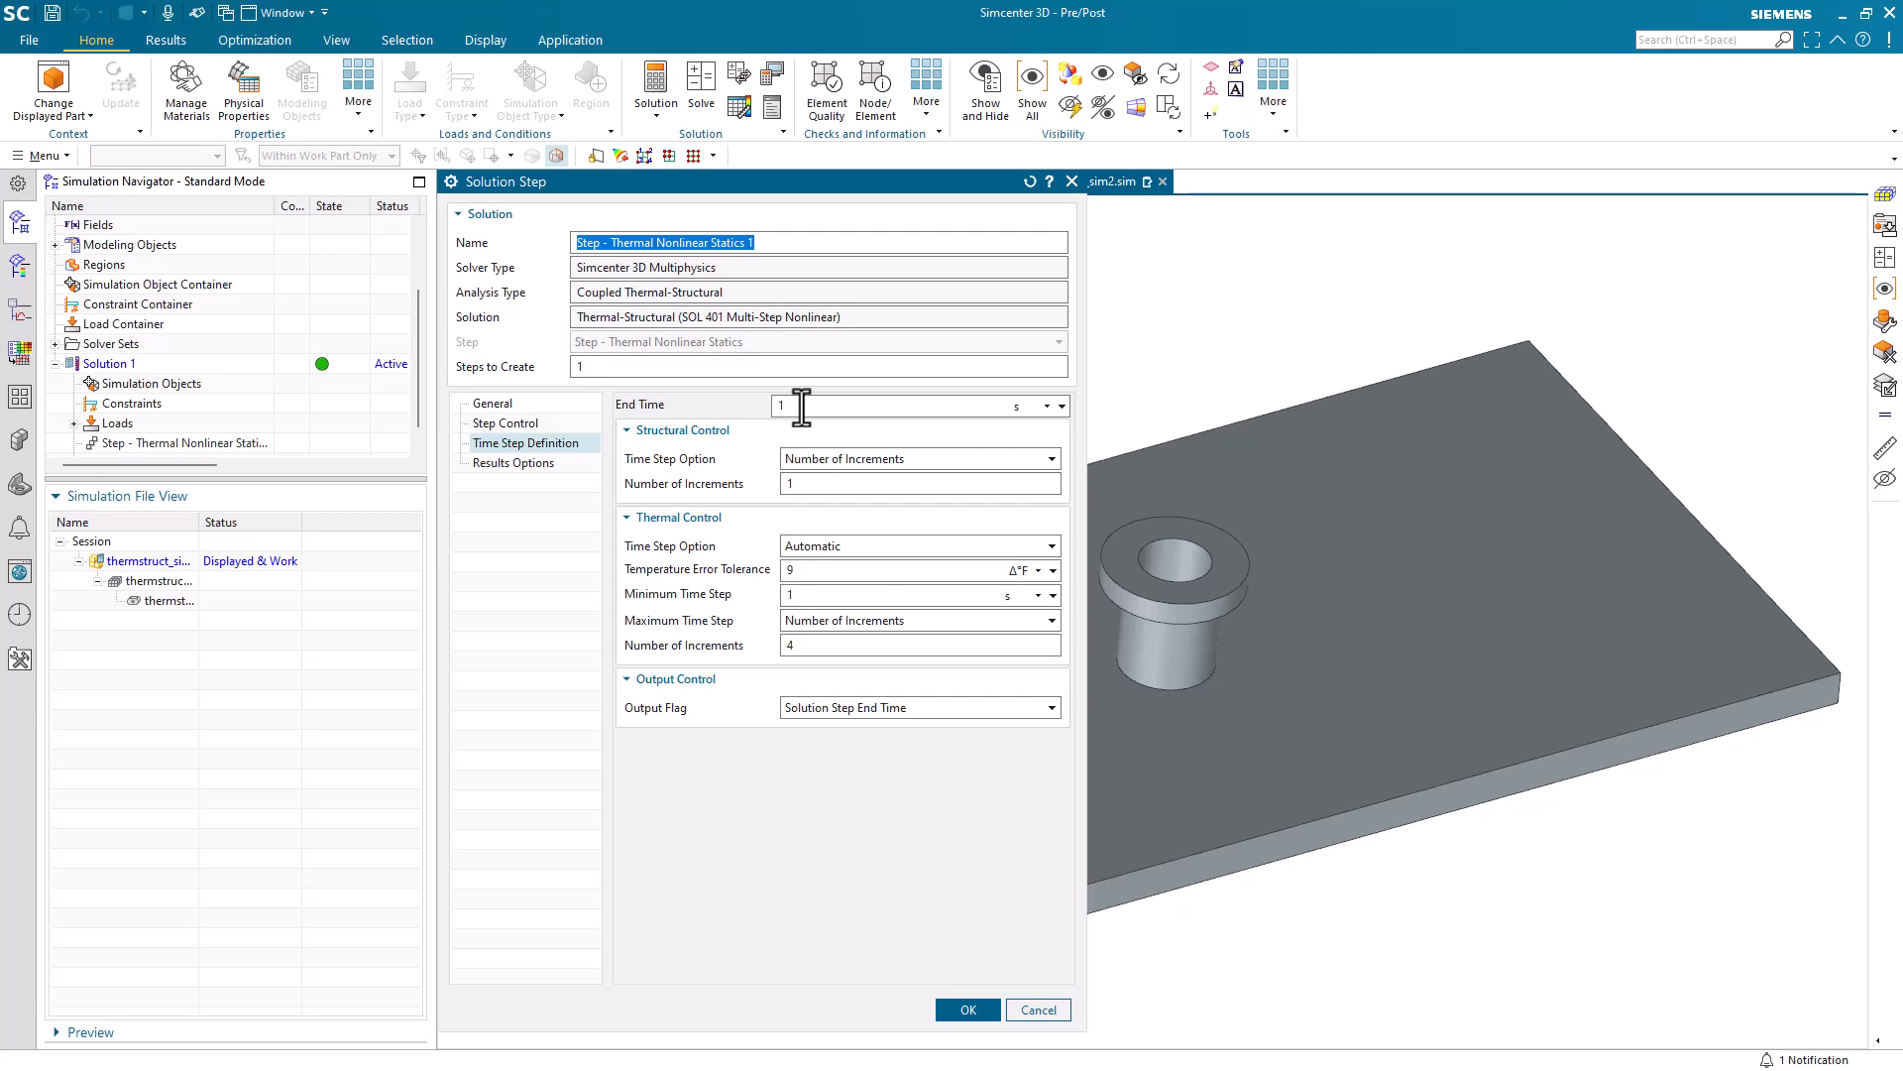
left_click(630, 369)
type("2")
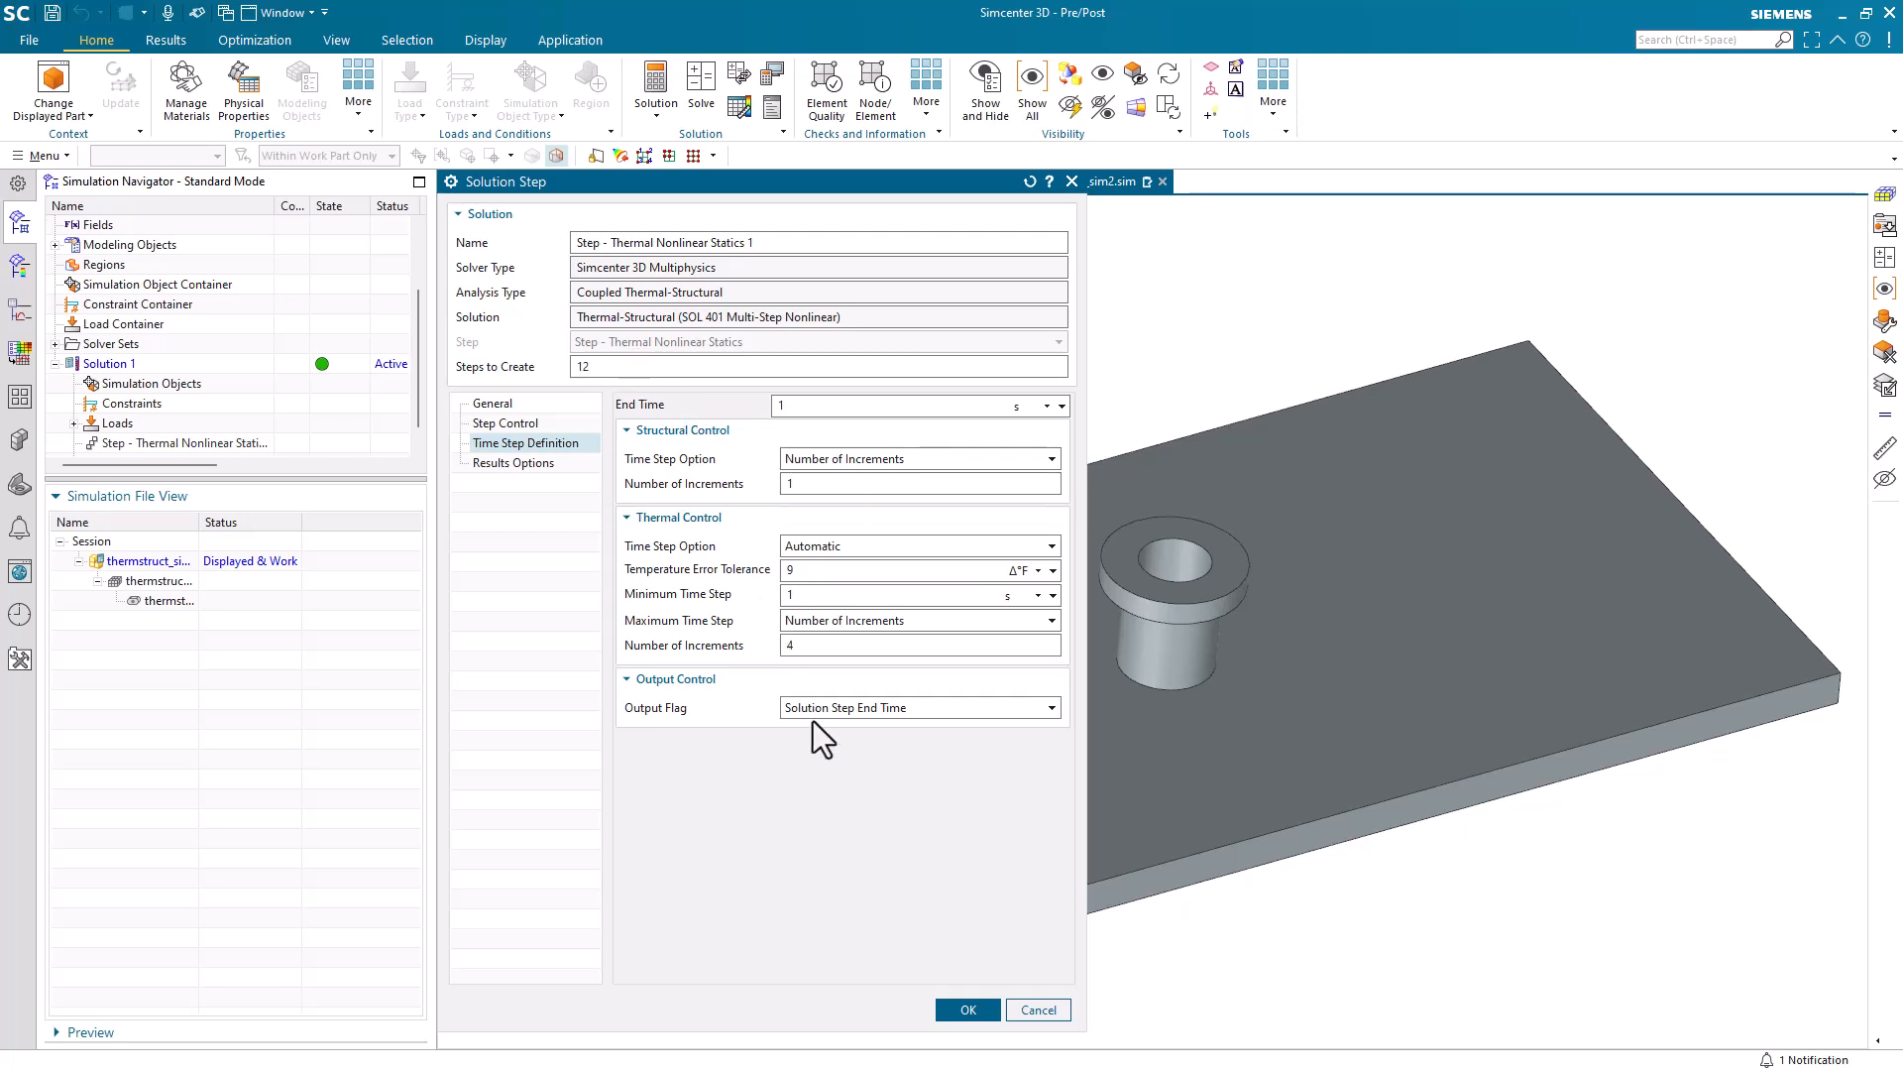
left_click(960, 1009)
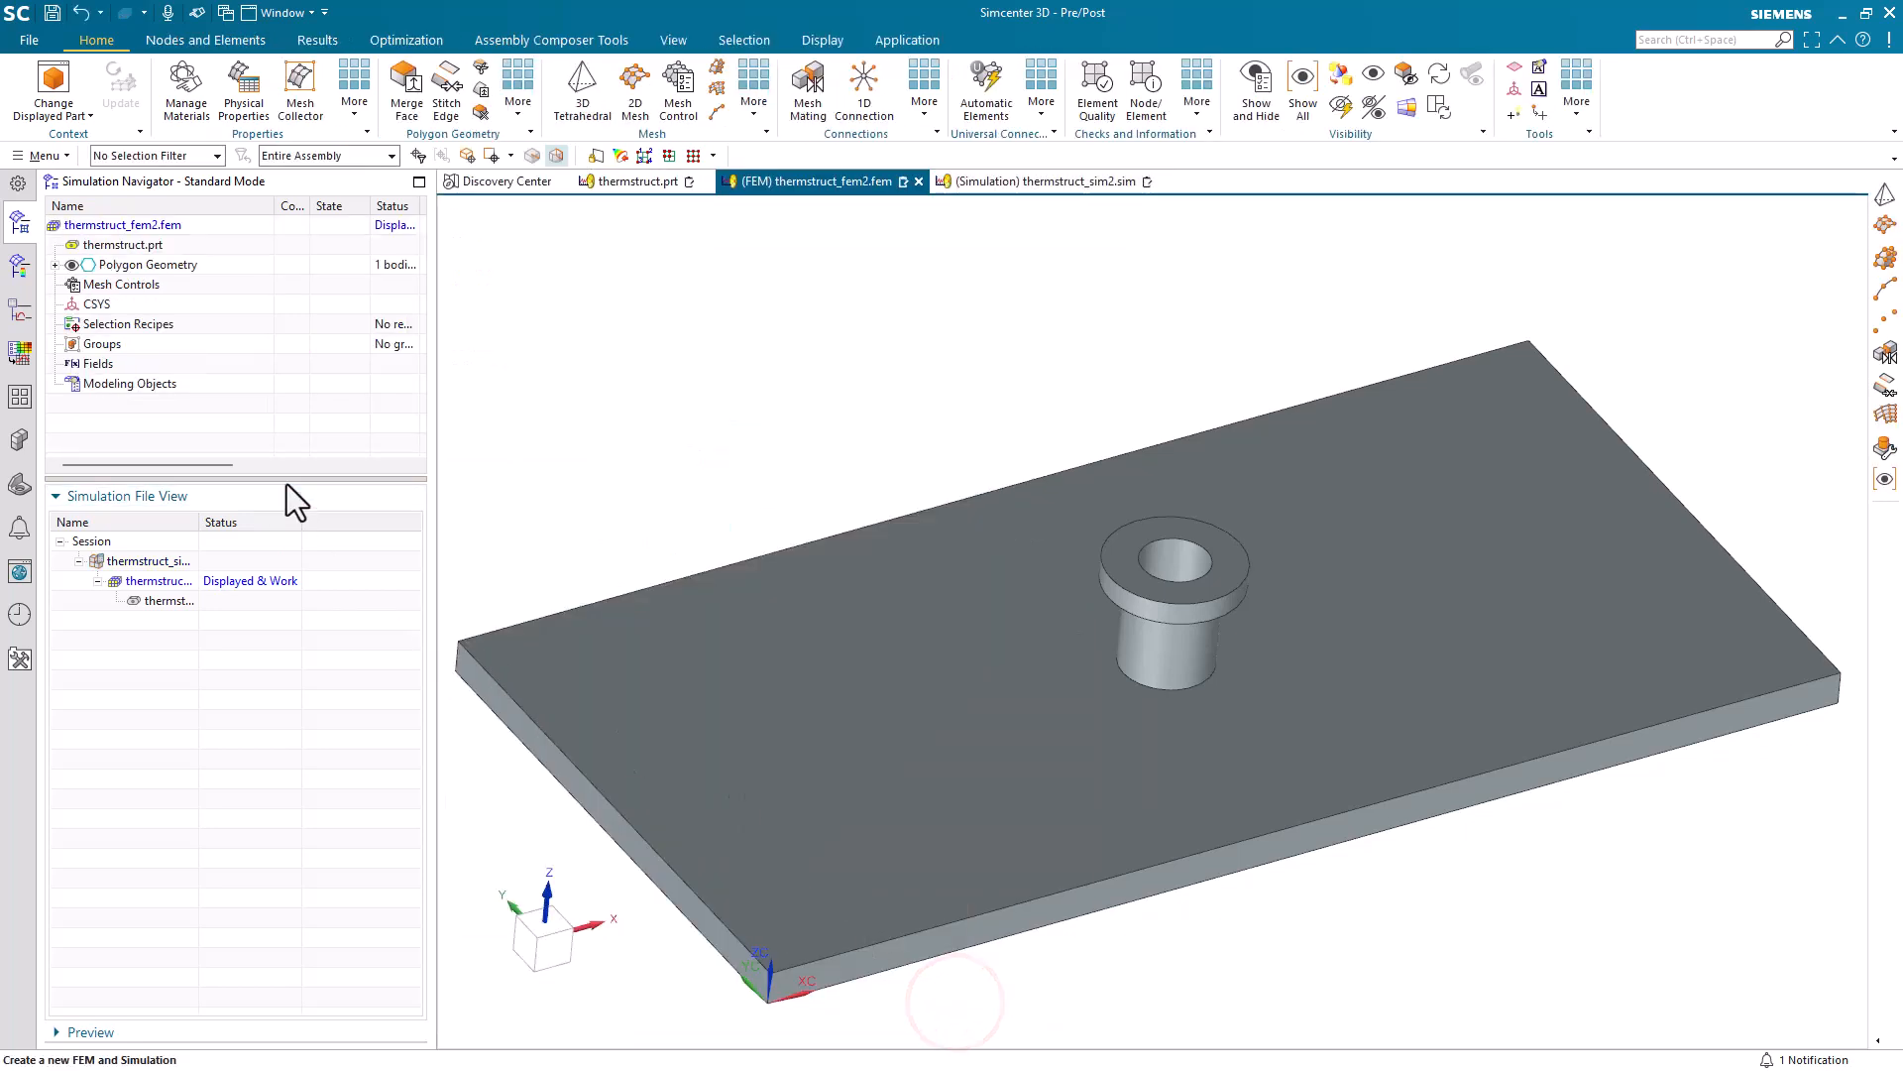
Make the thermstruct_sim2 simulation the displayed part and enlarge the navigator tree to show all solution steps with full names
left_click_drag(285, 479, 298, 736)
double_click(163, 819)
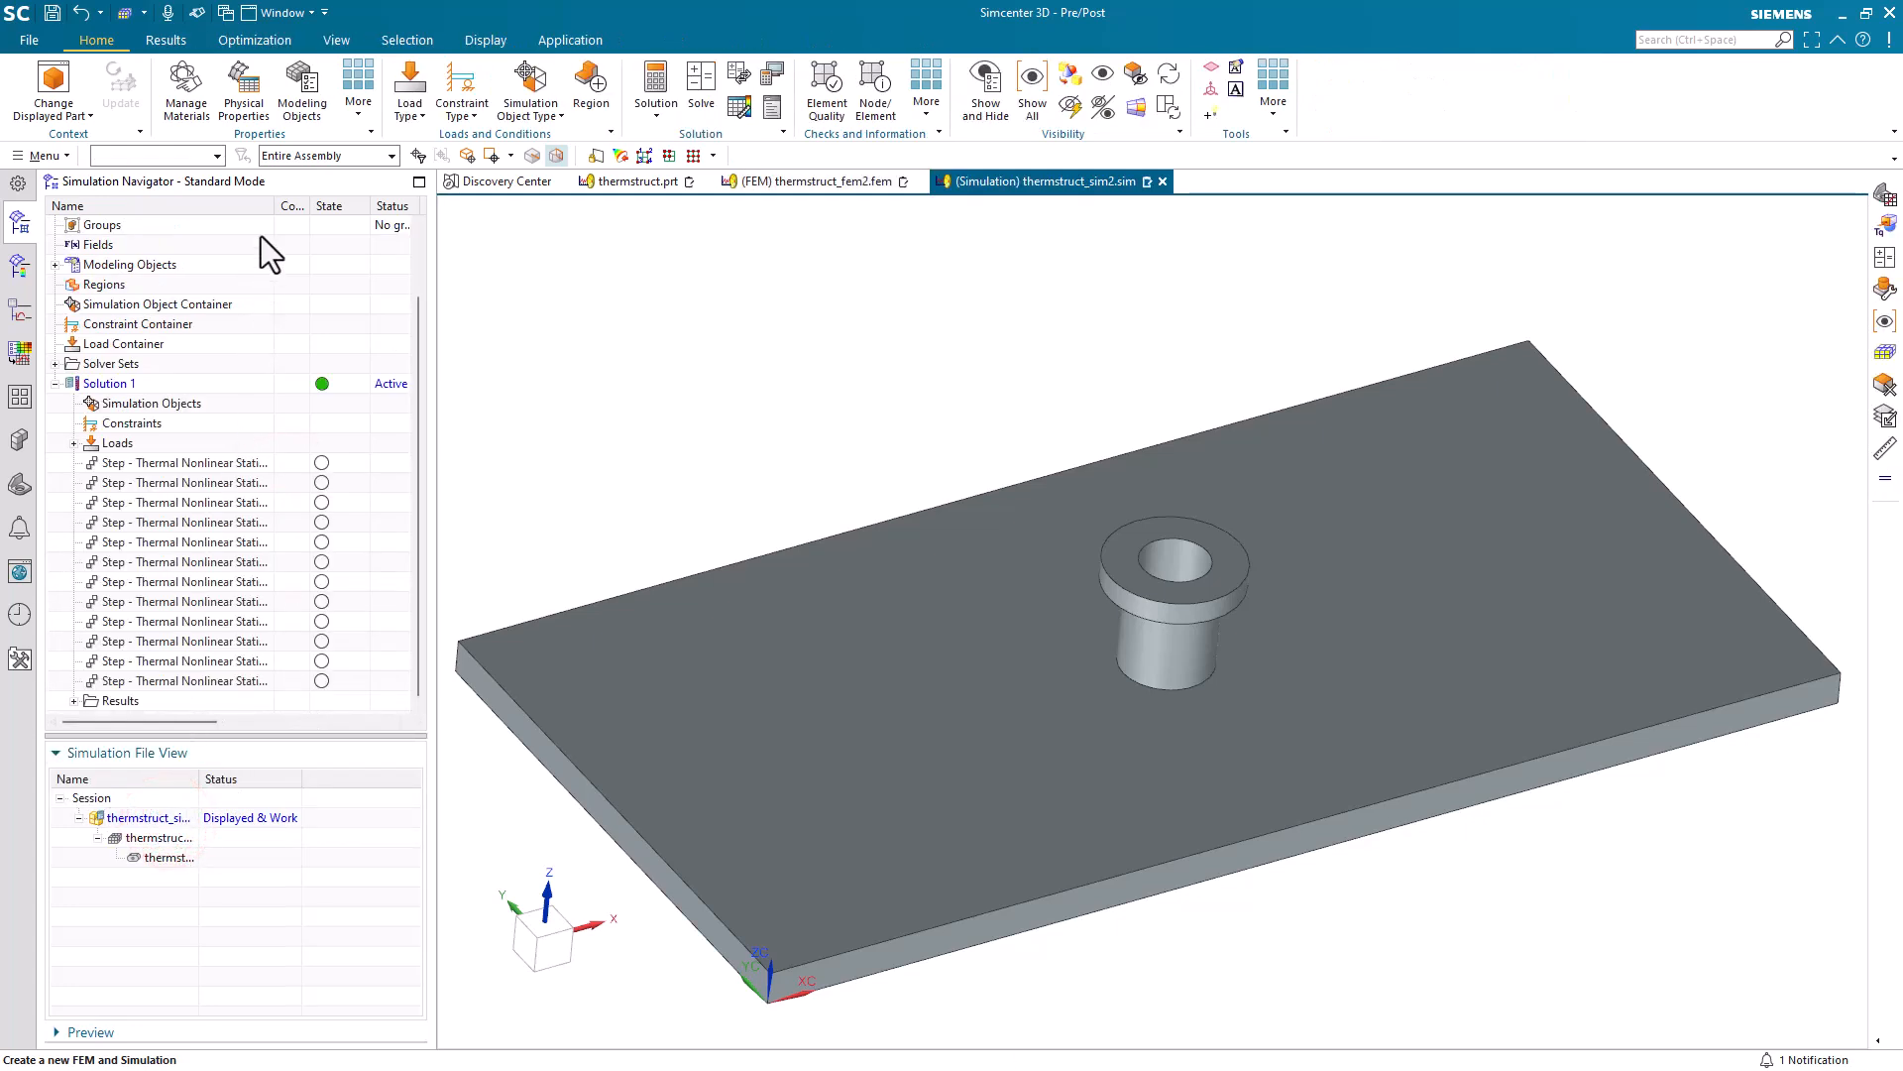
left_click_drag(275, 198, 300, 199)
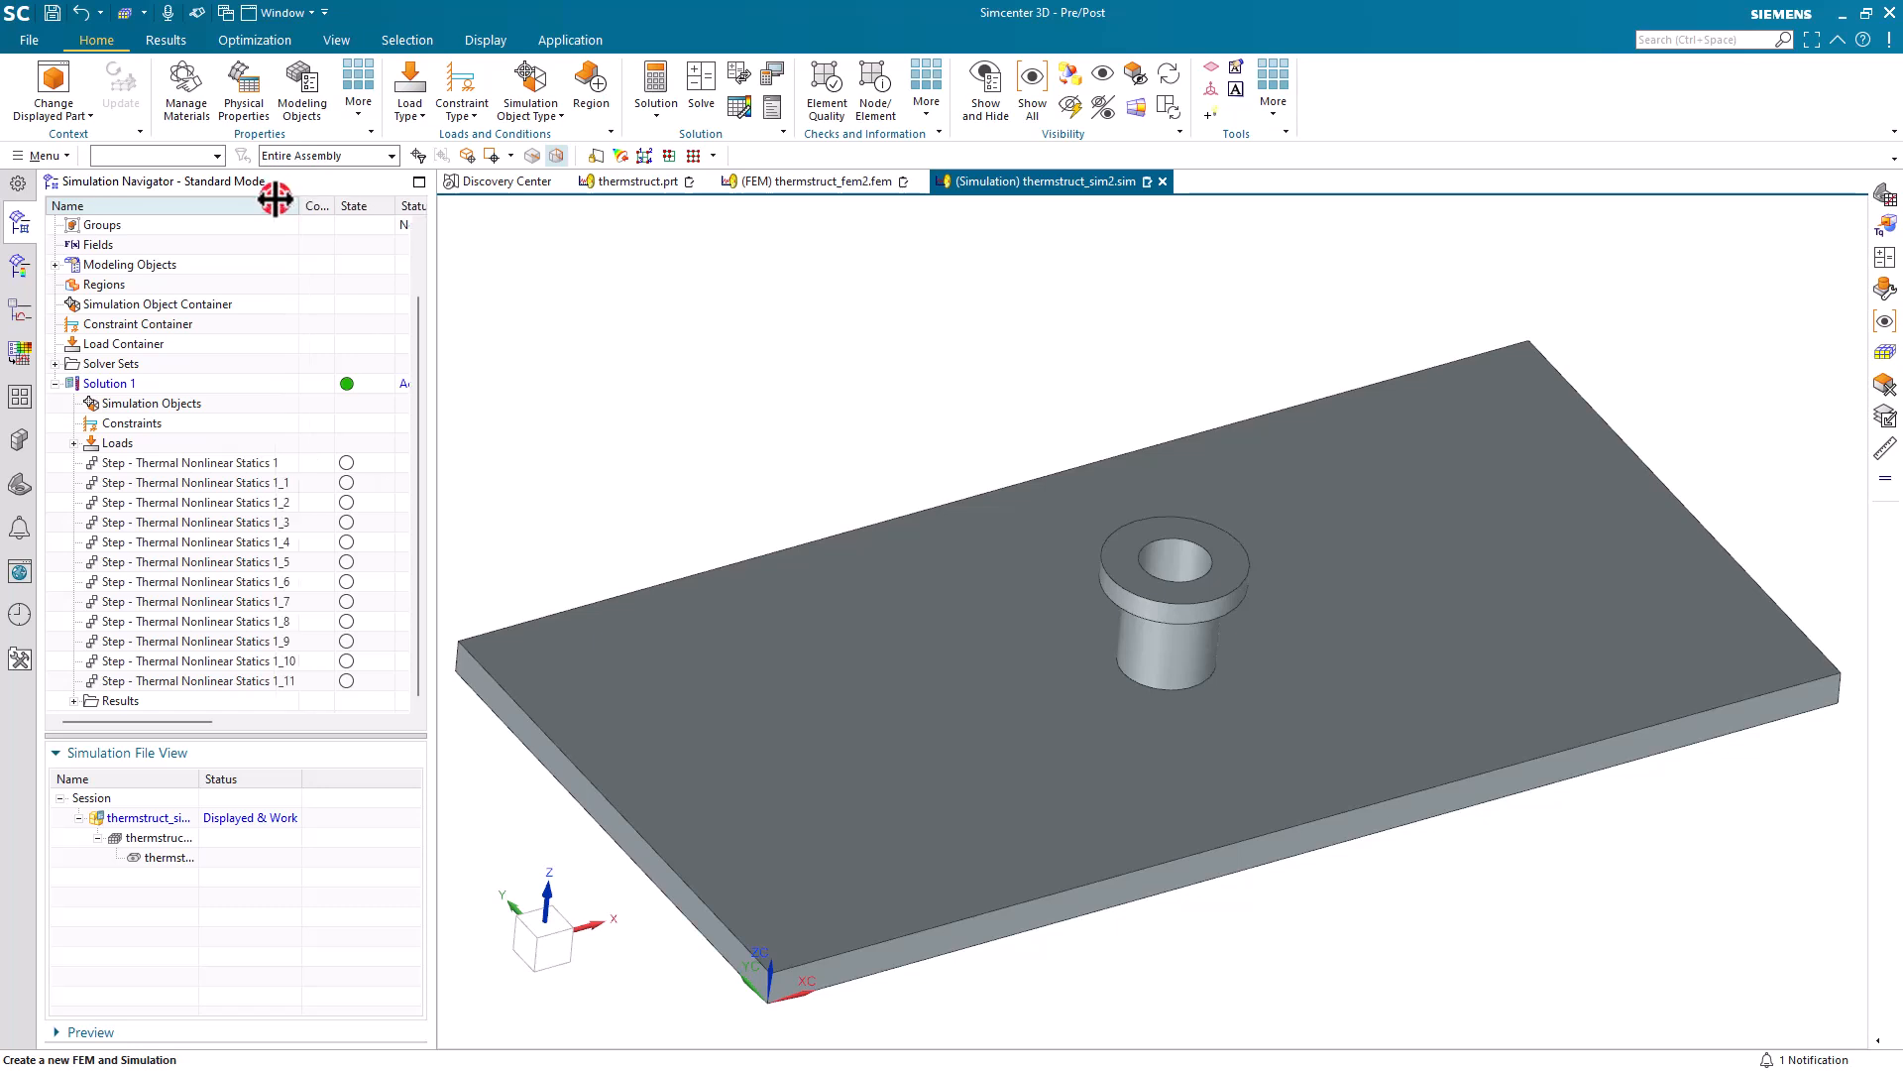
Set the end time of Step - Thermal Nonlinear Statics 1 to 0 s
right_click(205, 466)
left_click(248, 513)
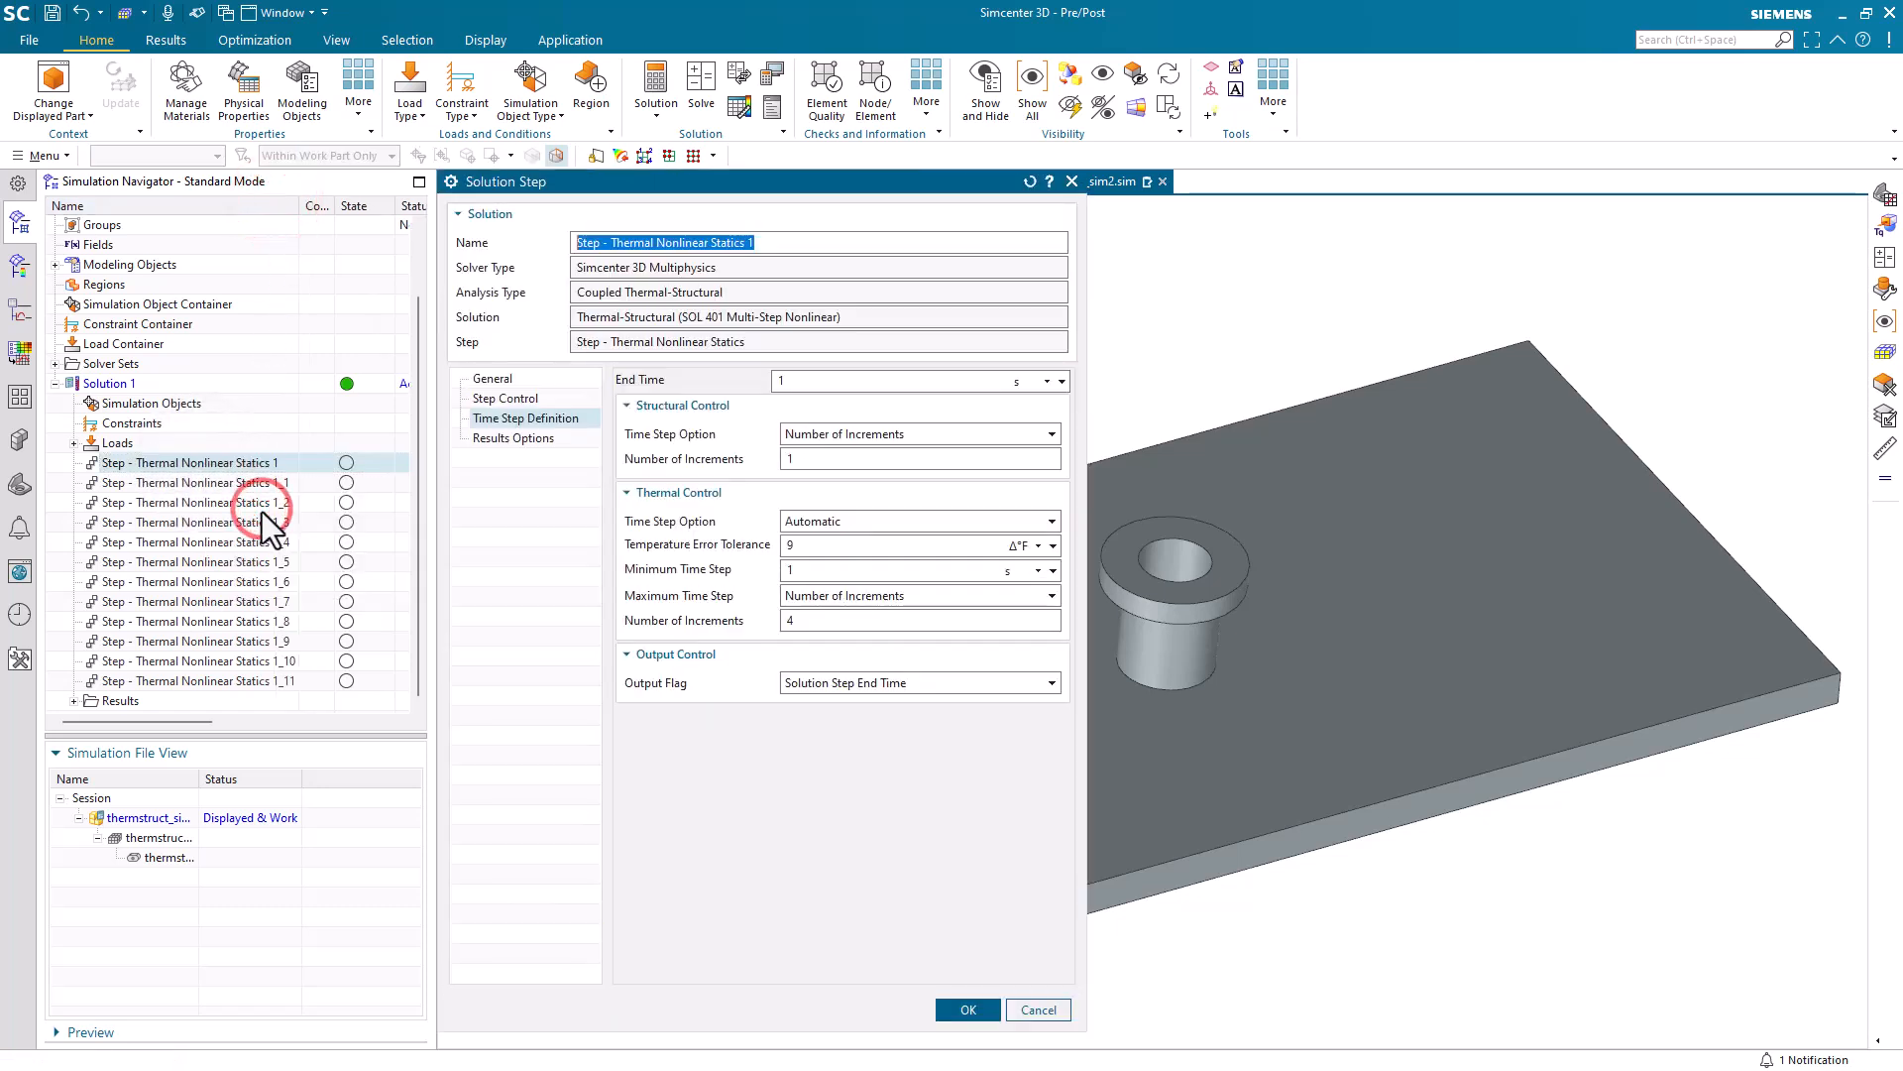
left_click(793, 382)
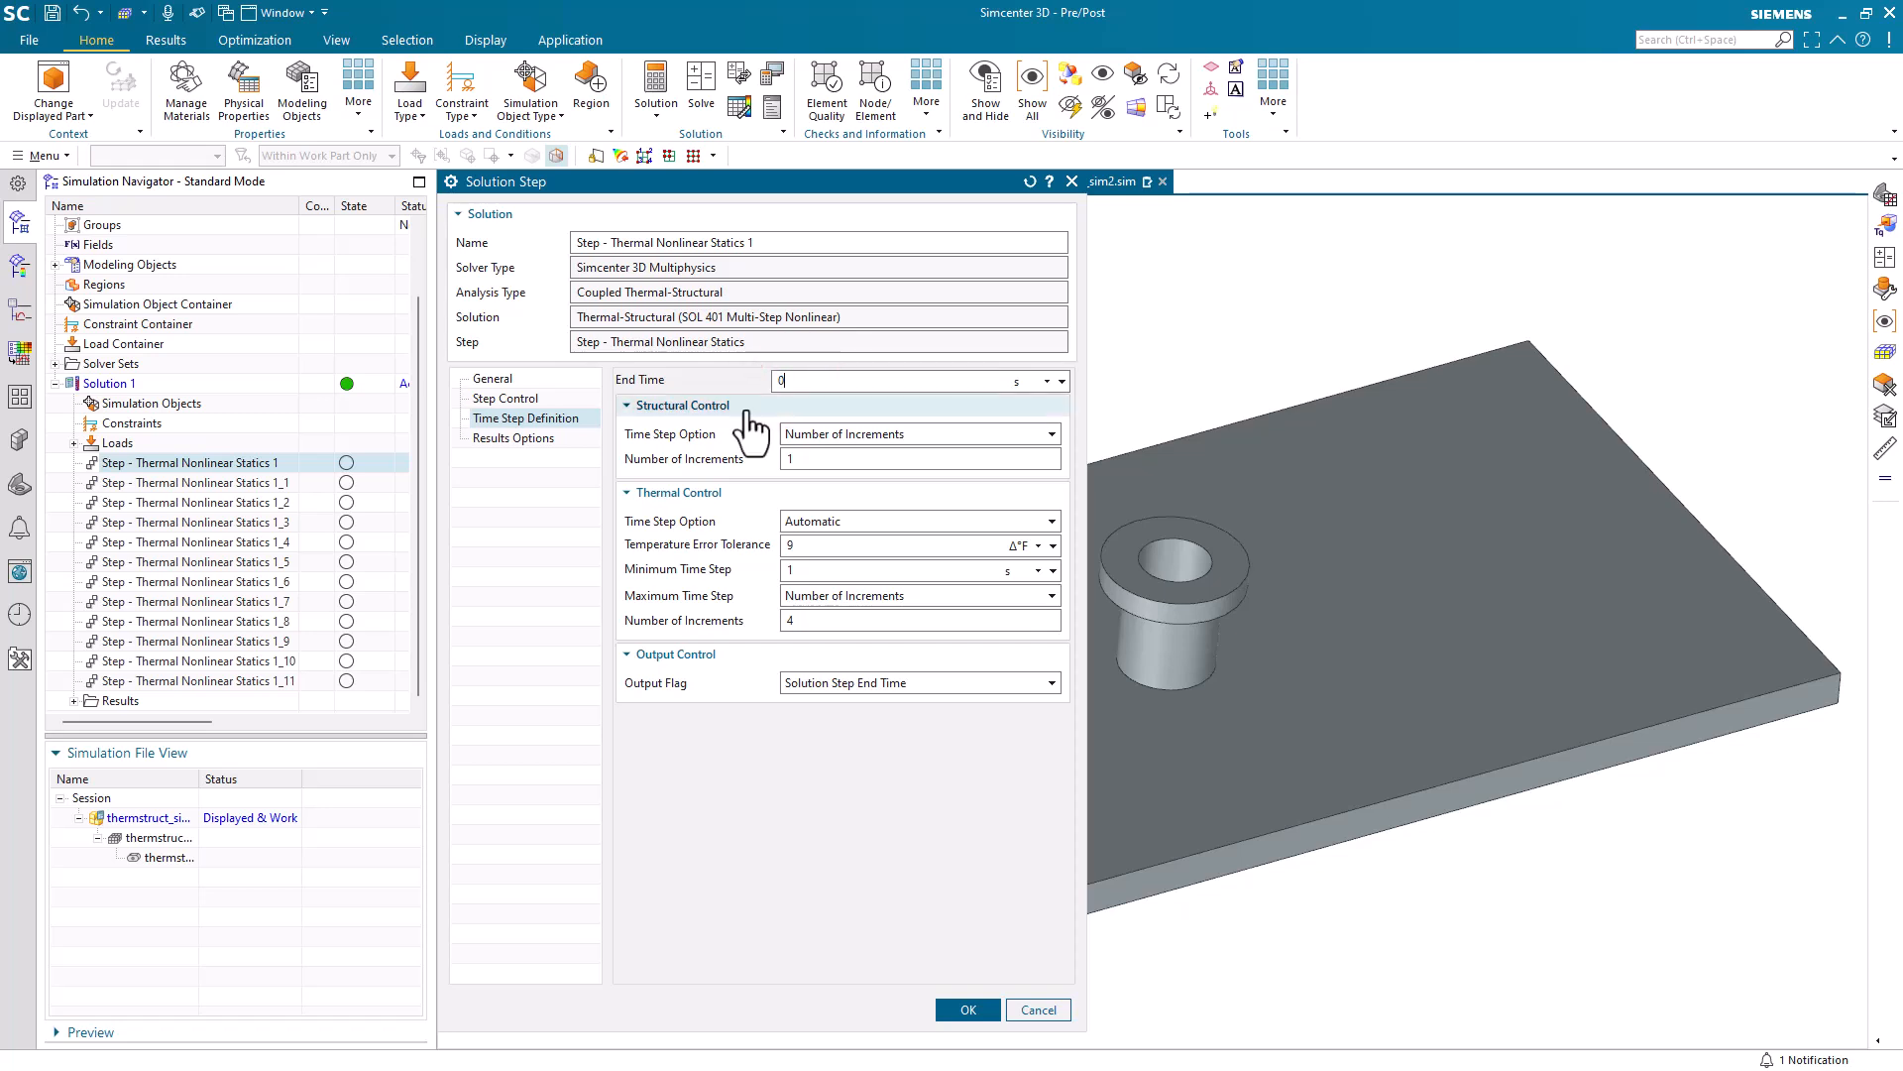
left_click(957, 1008)
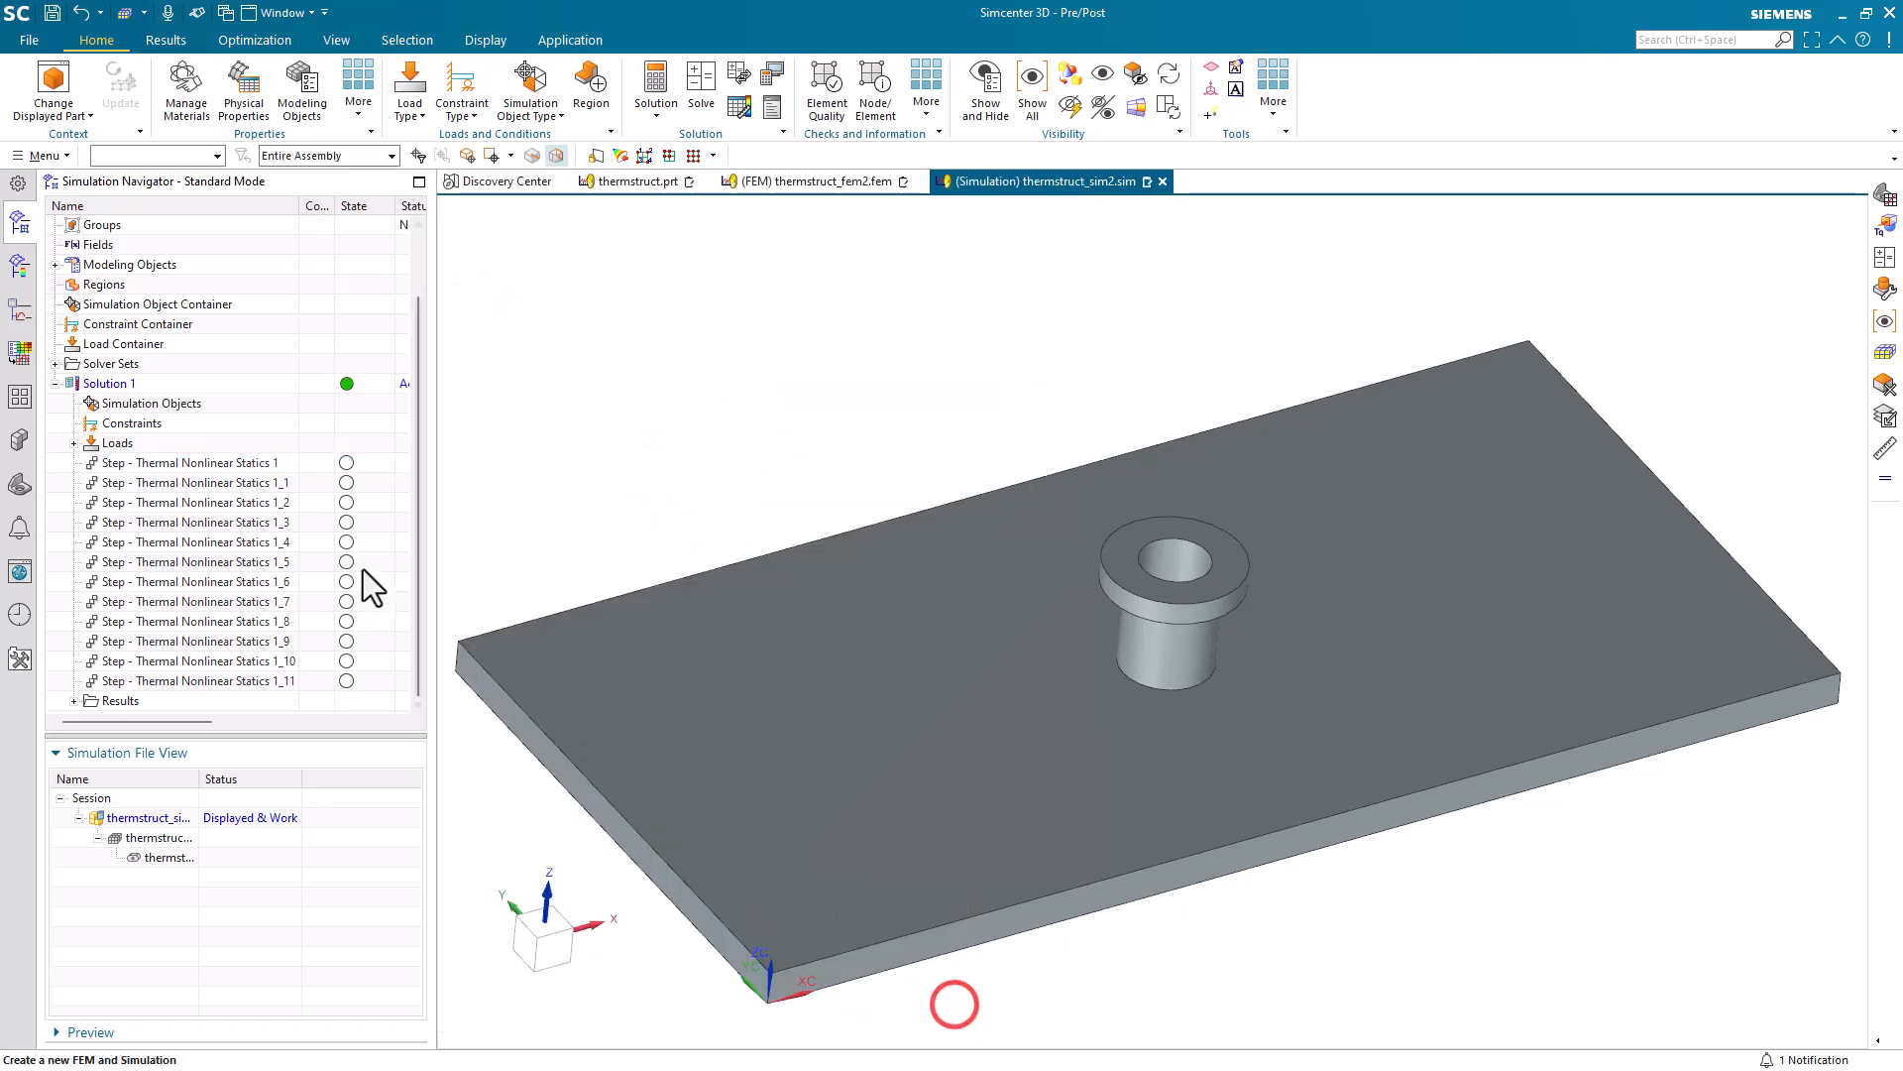
Check the end time of Step - Thermal Nonlinear Statics 1_1 in its time step definition
right_click(259, 484)
left_click(313, 528)
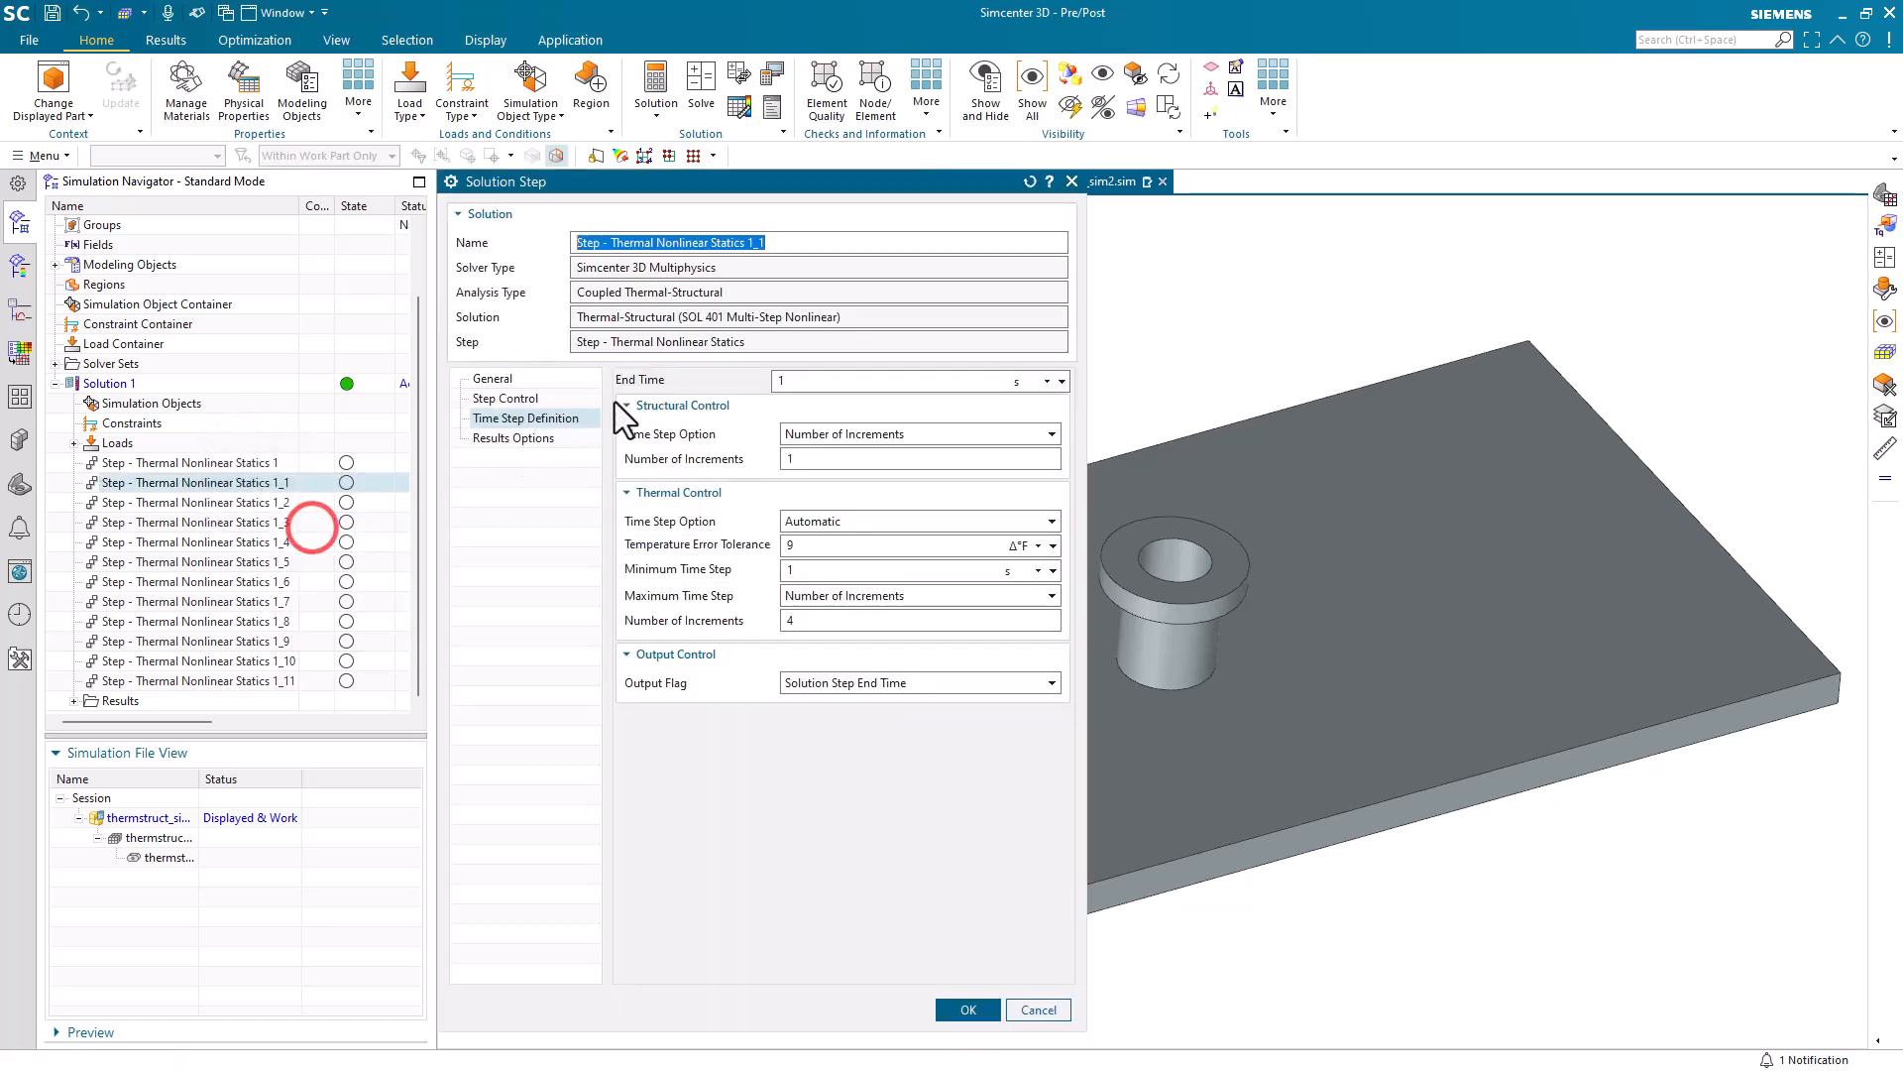
key("Escape")
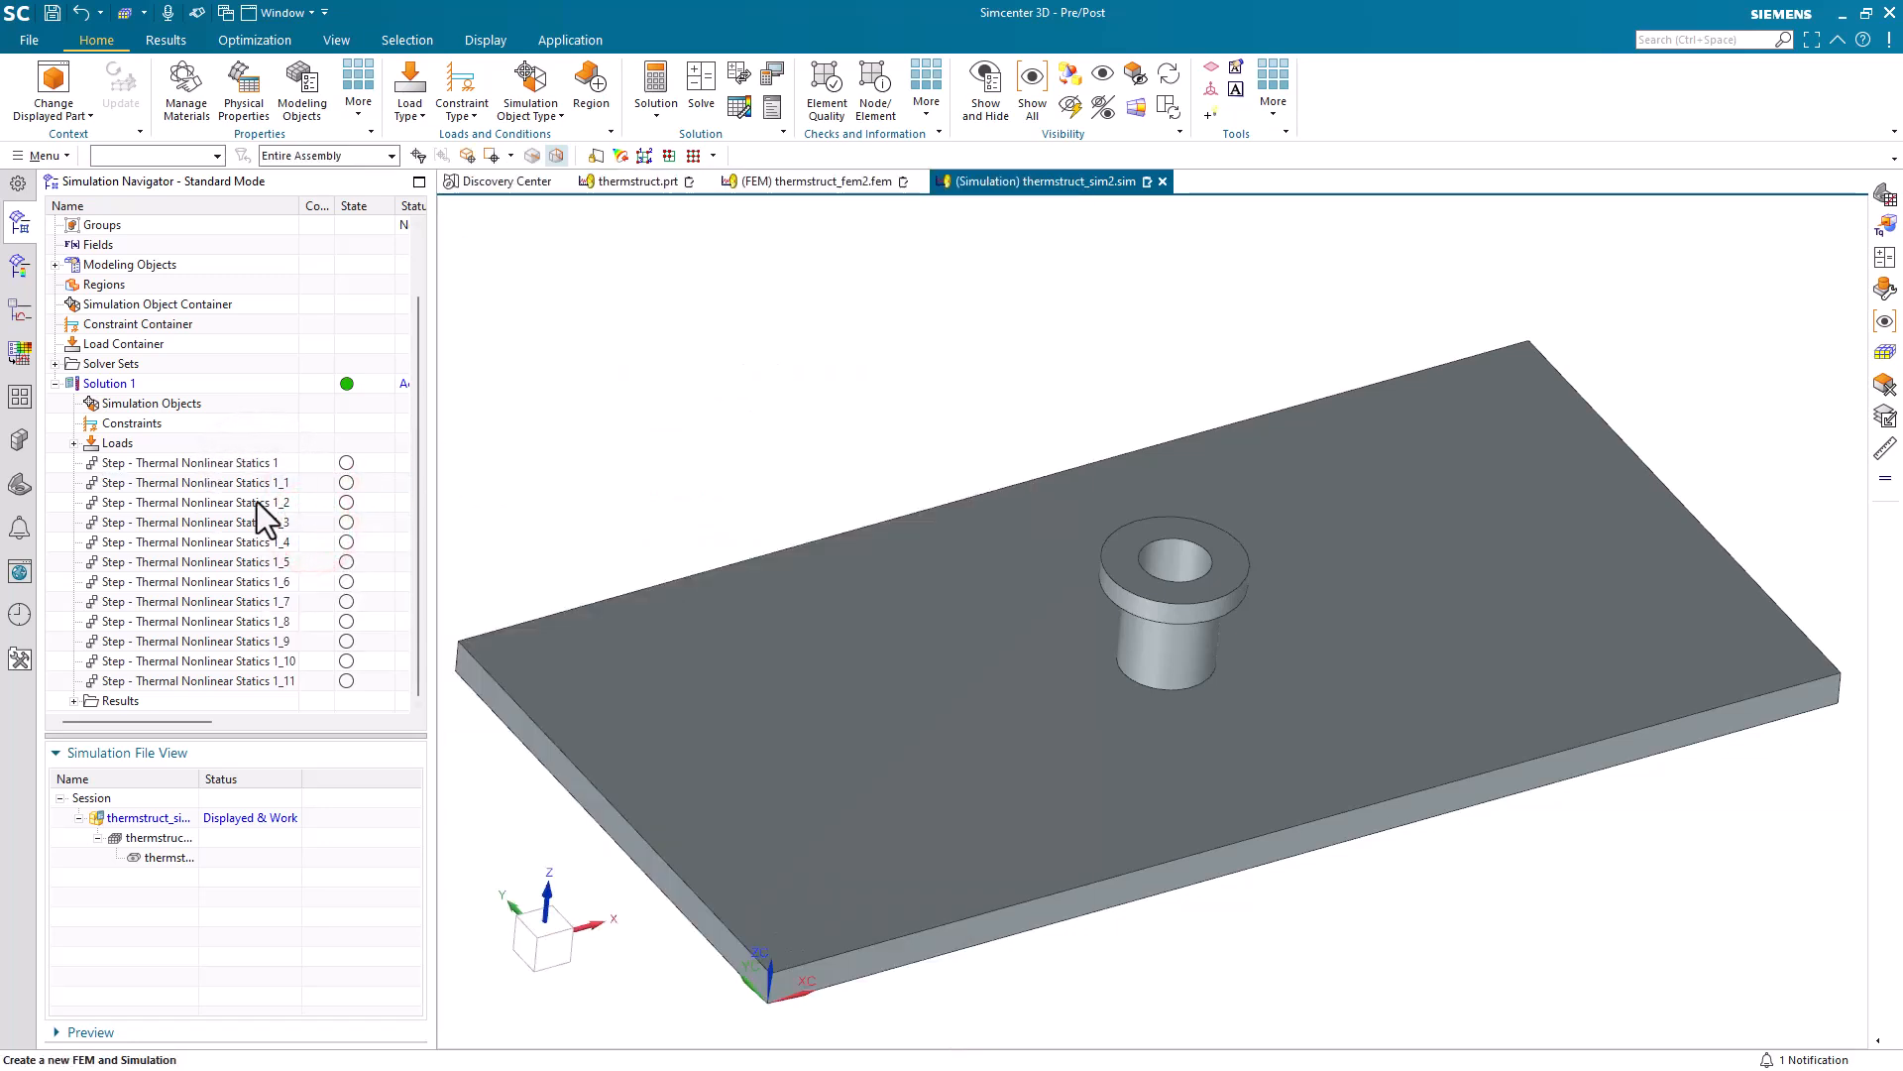
Edit the end times of Step - Thermal Nonlinear Statics 1_2 and 1_3
right_click(247, 503)
left_click(288, 549)
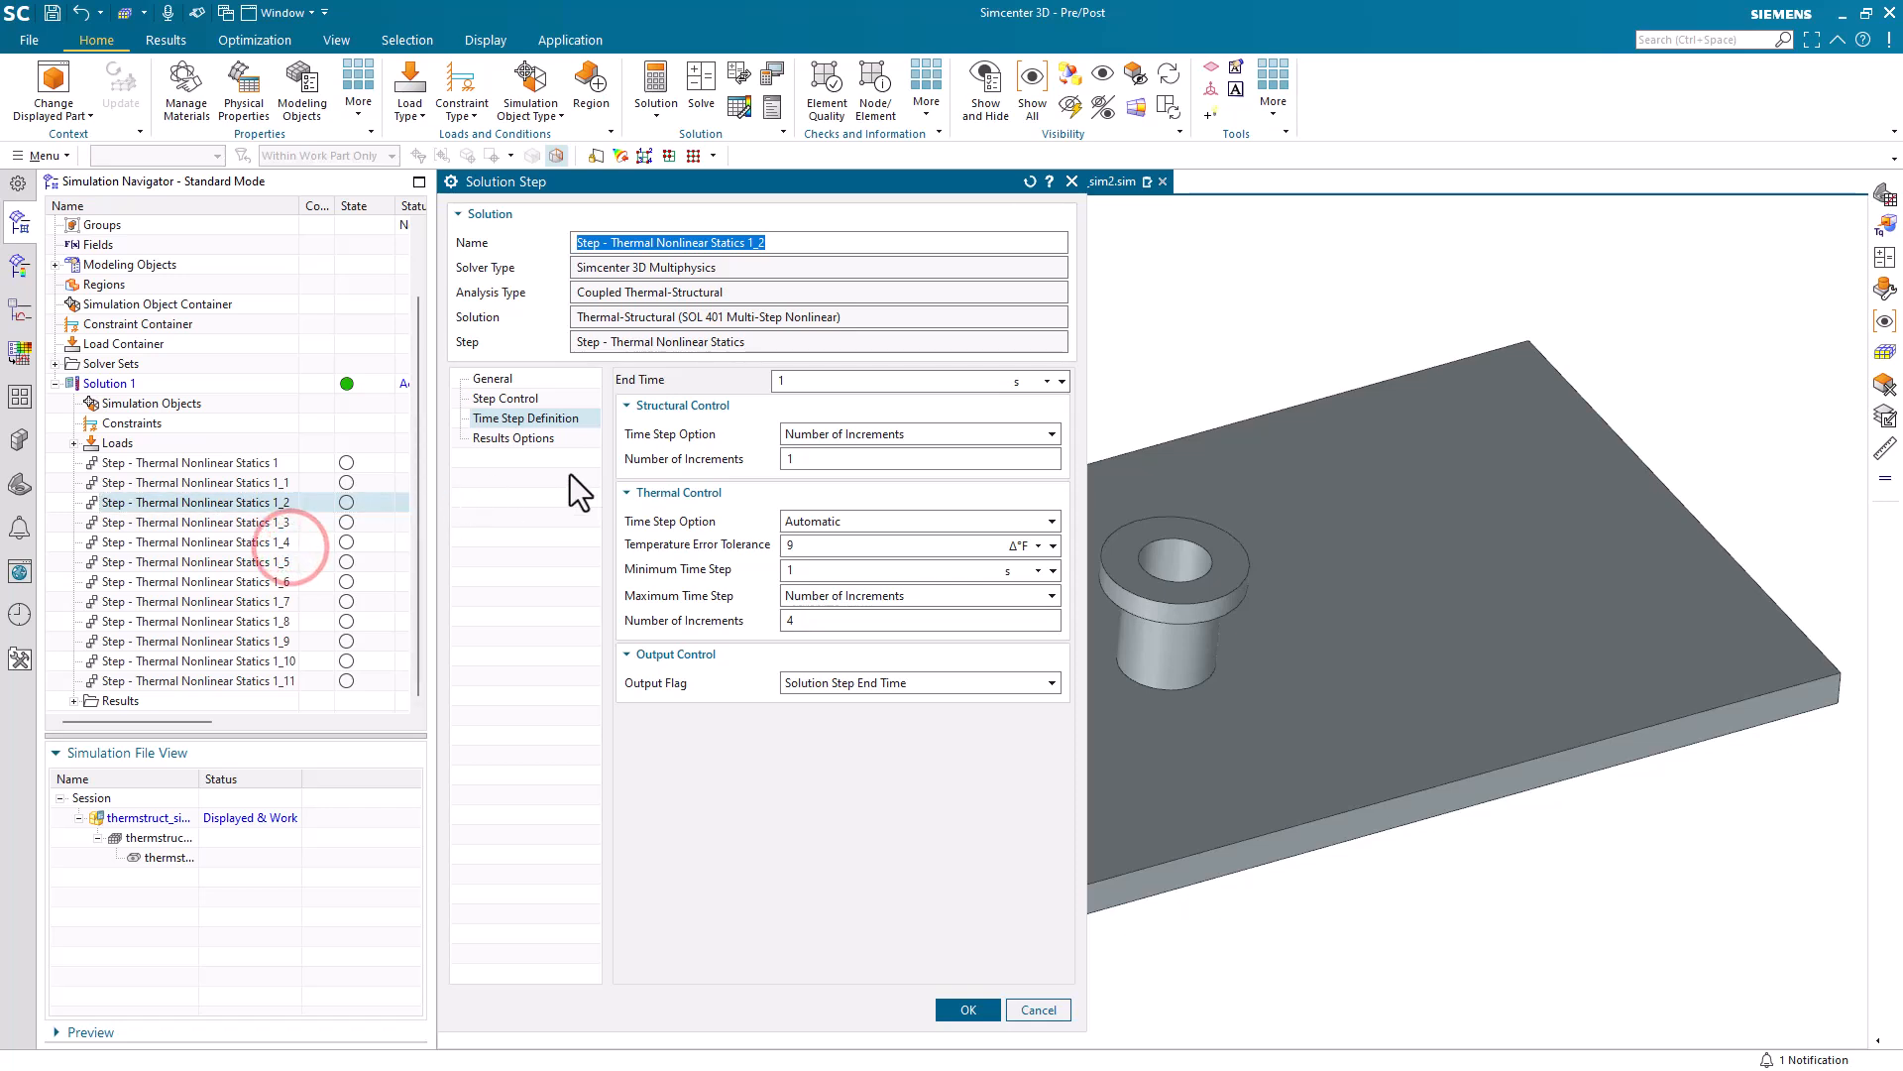
left_click(801, 380)
key("Escape")
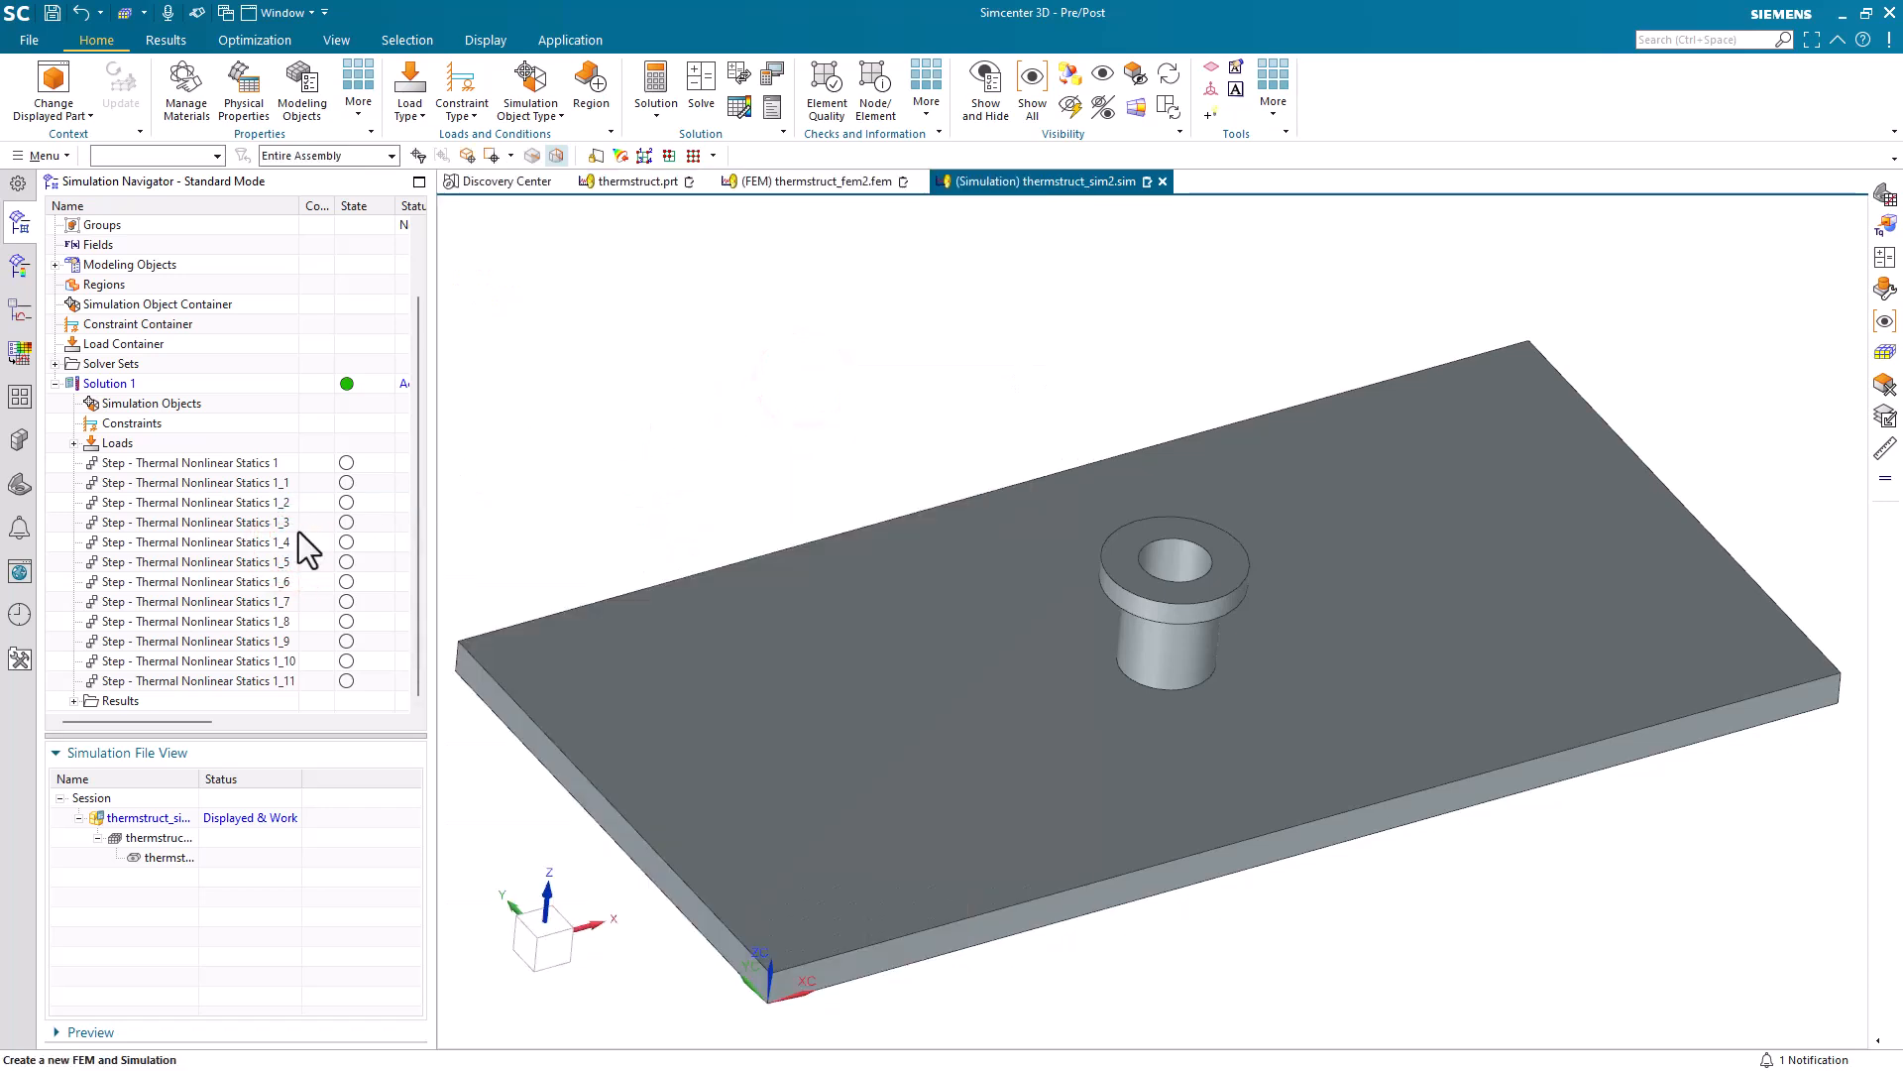
right_click(259, 527)
left_click(303, 570)
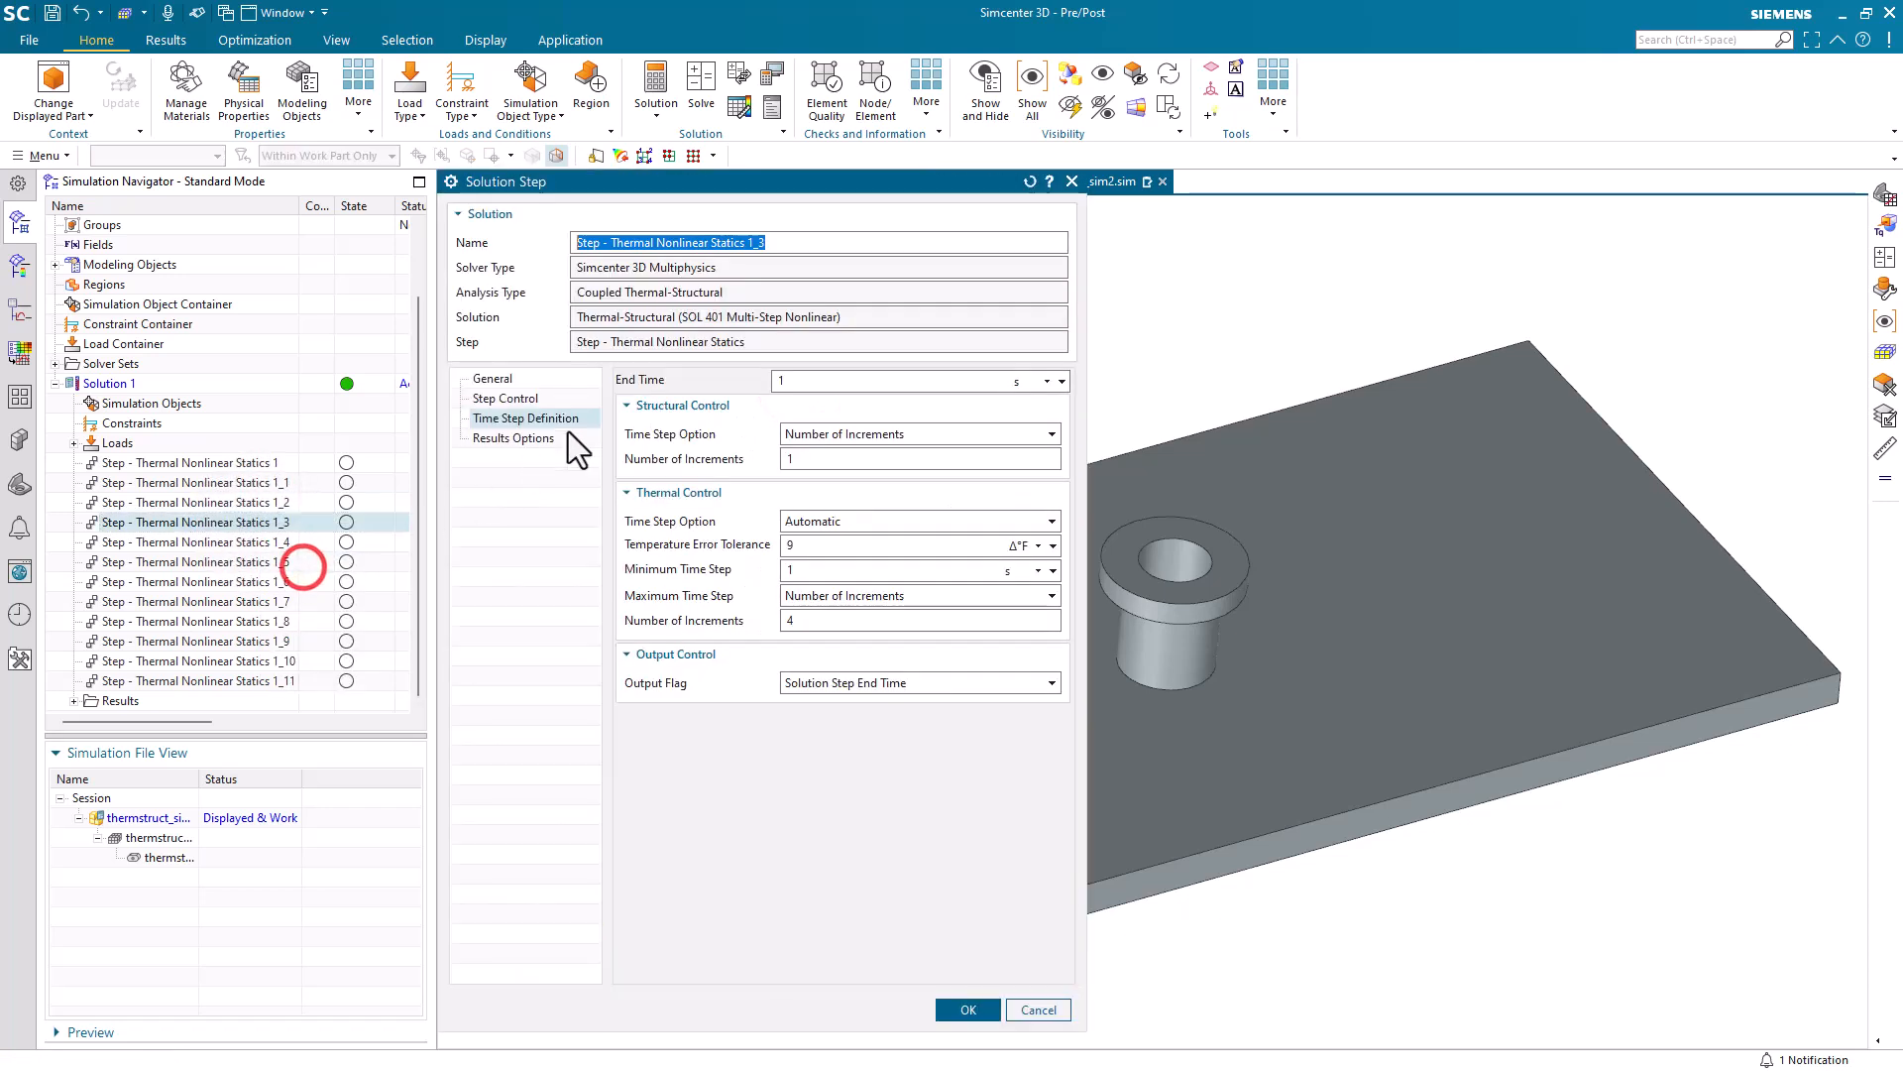
left_click(816, 381)
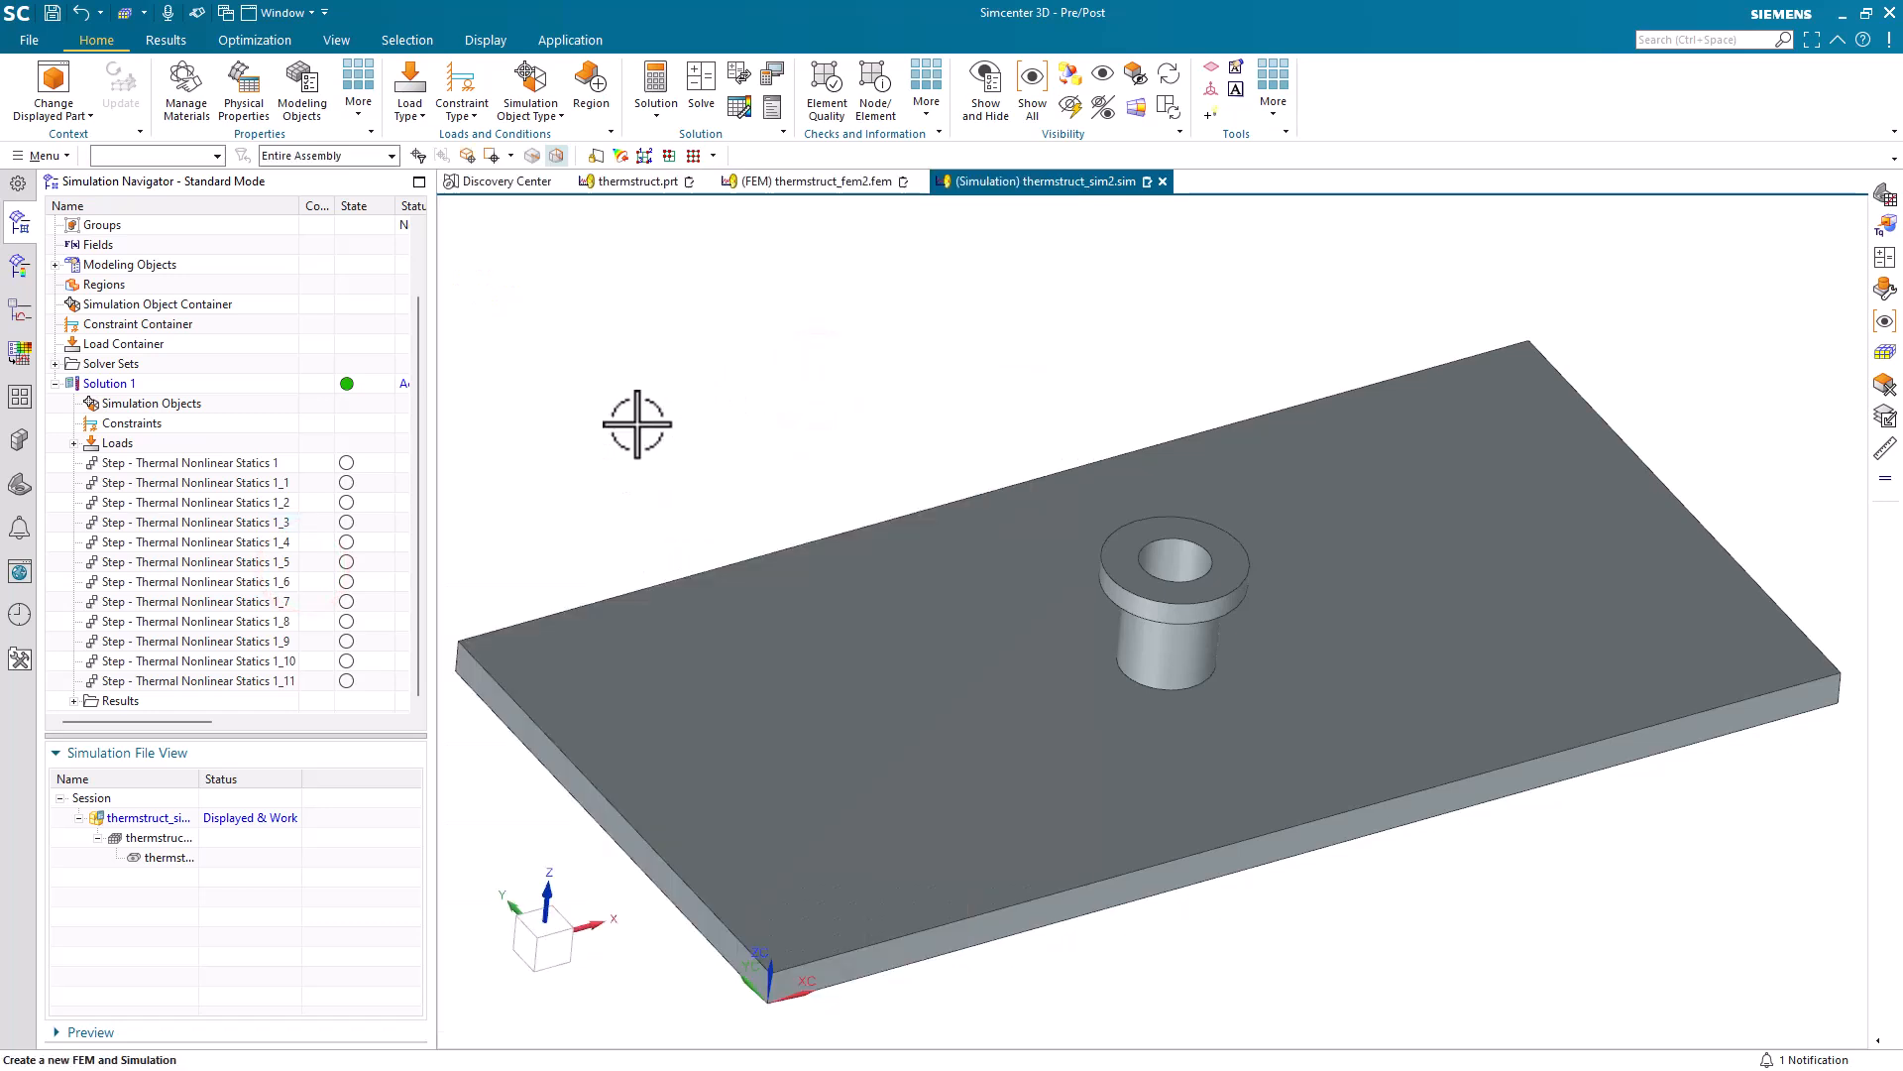
key("Escape")
Edit the end times of Step - Thermal Nonlinear Statics 1_4 and 1_5
right_click(265, 538)
left_click(323, 585)
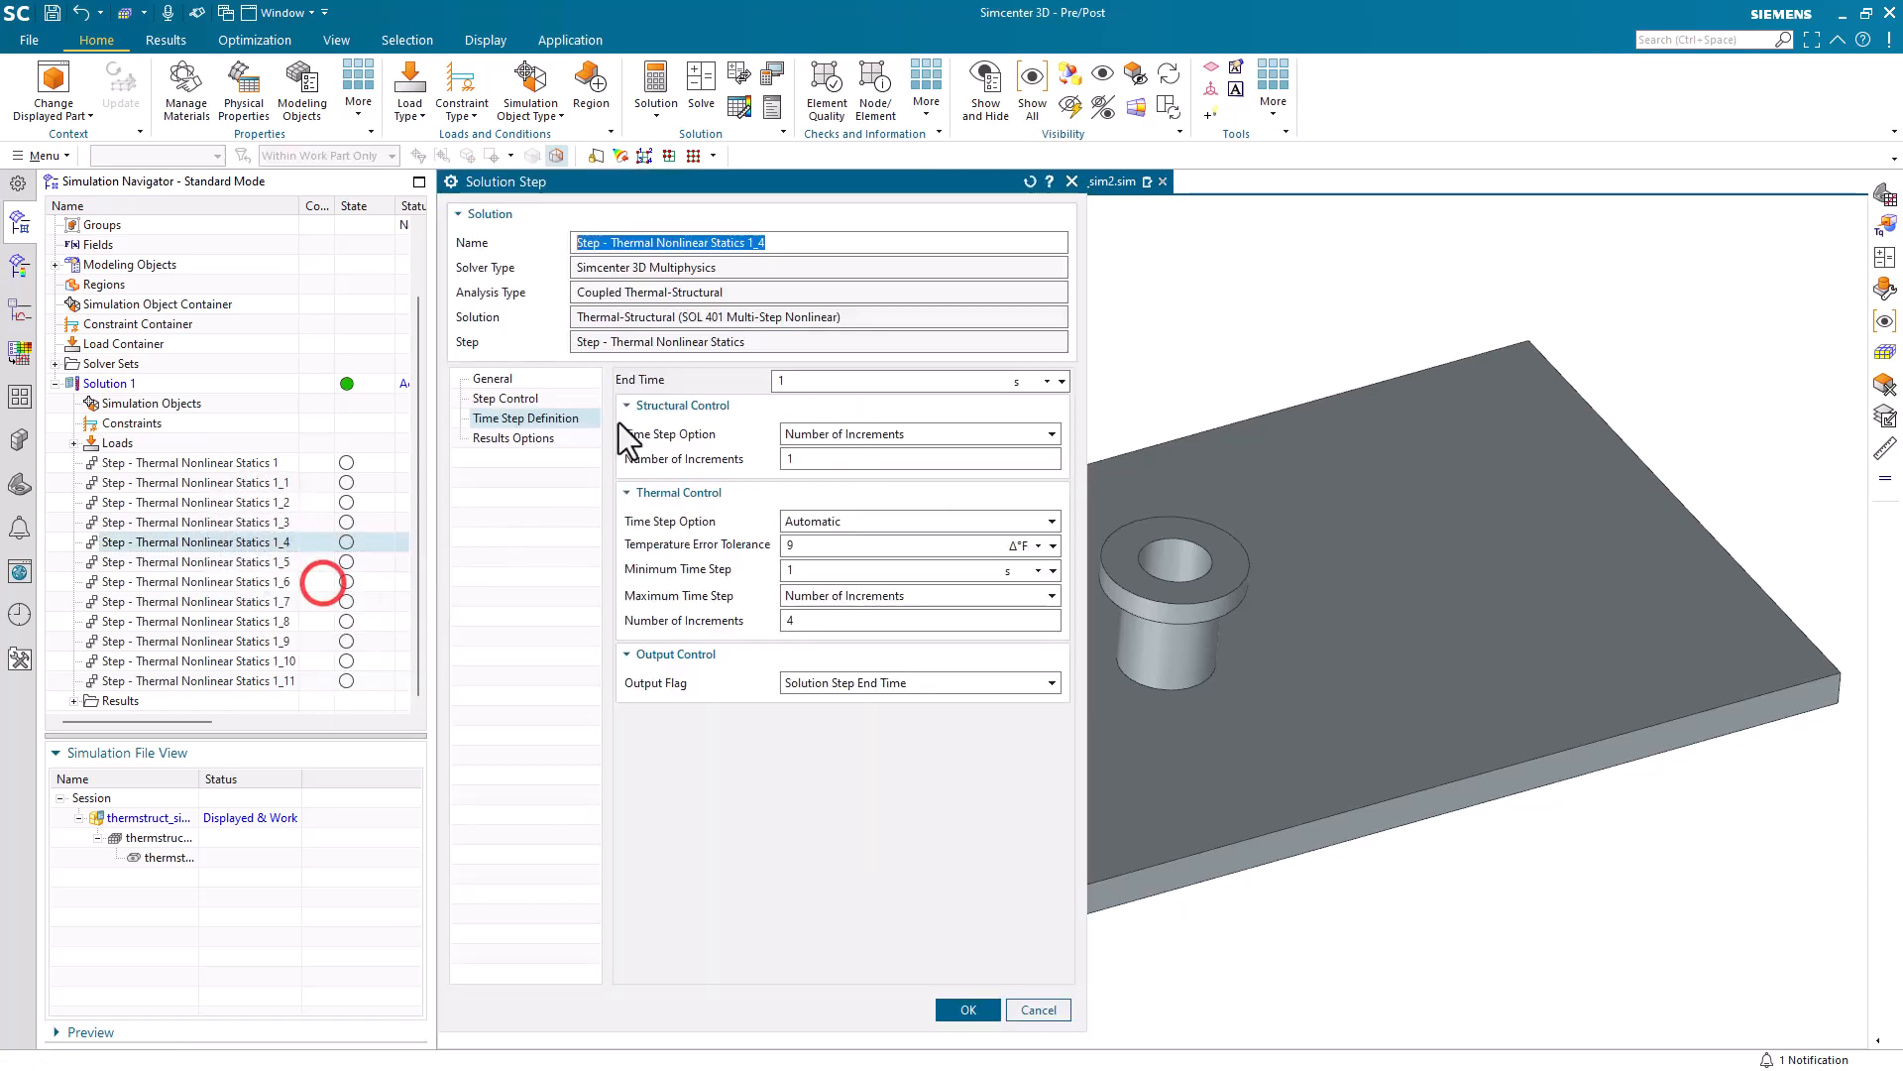
left_click(789, 381)
key("Escape")
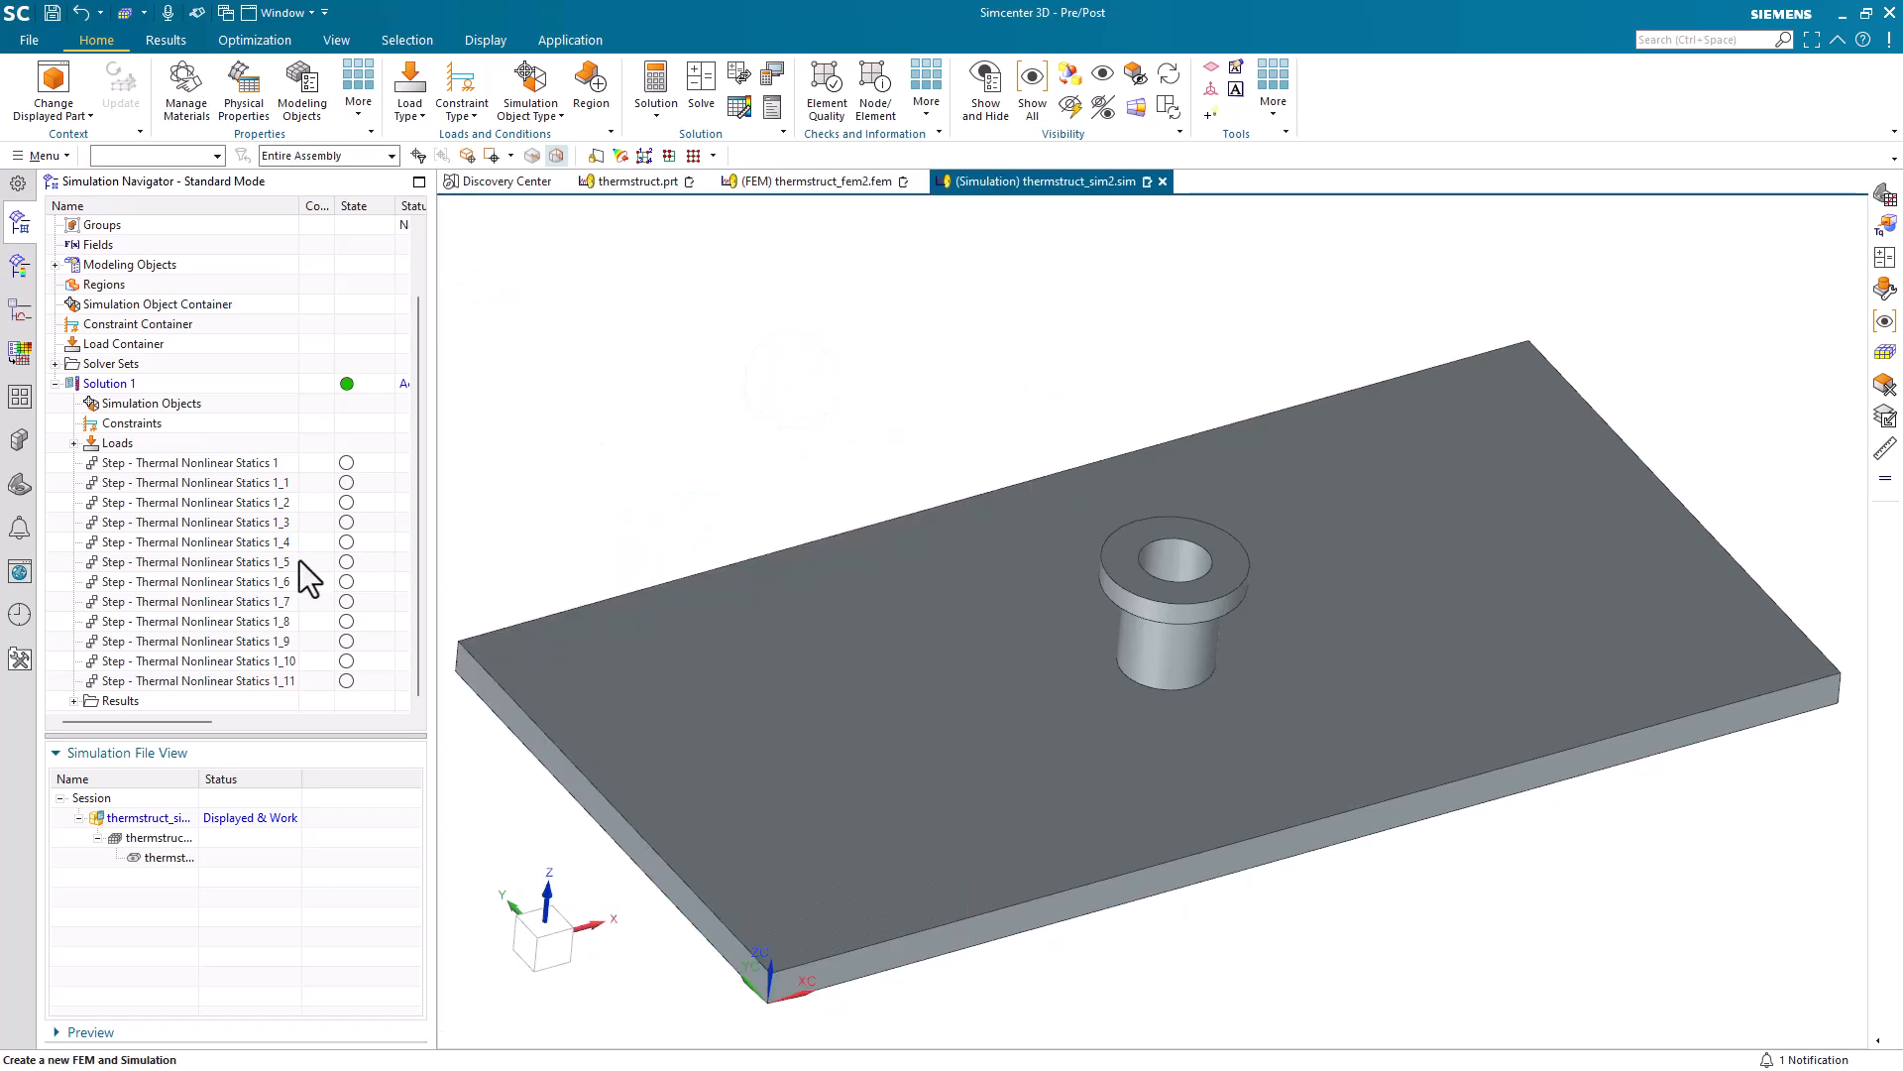
right_click(246, 567)
left_click(298, 611)
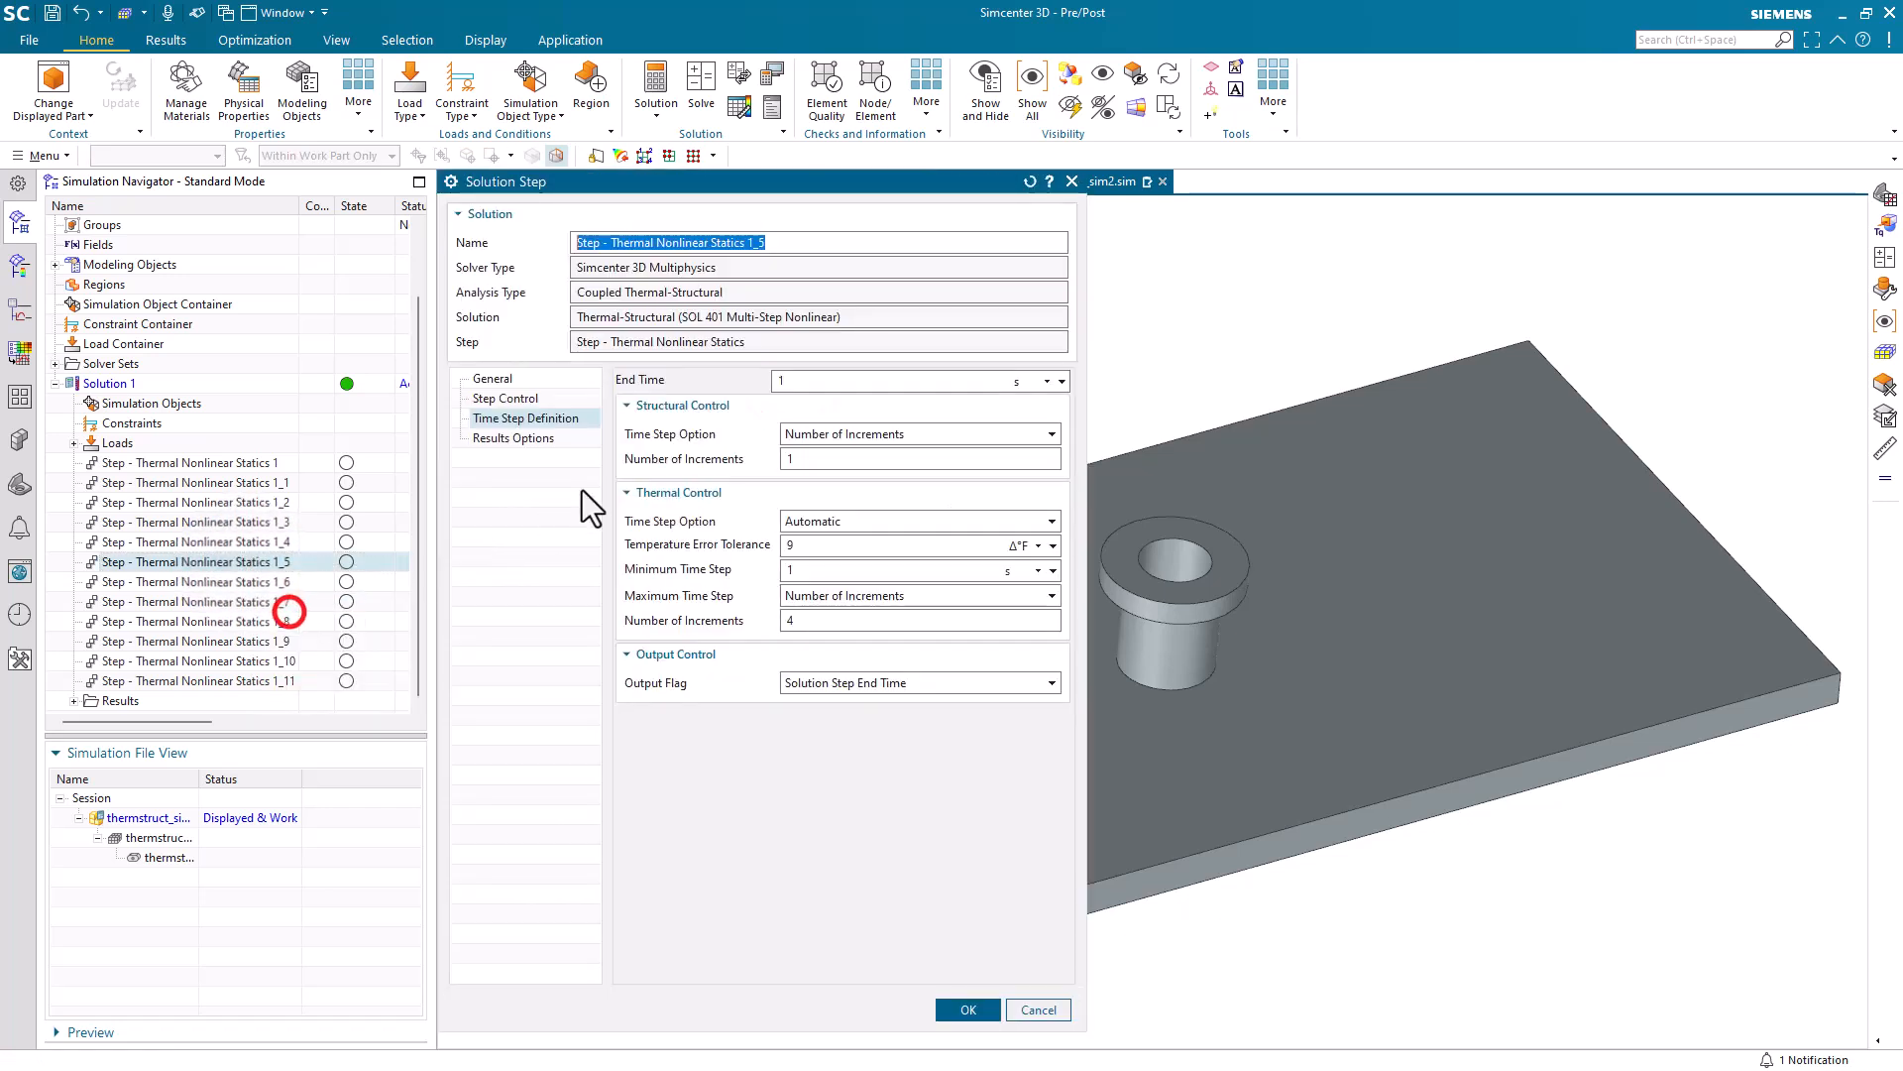
left_click(805, 383)
key("Escape")
Edit the end time of Step - Thermal Nonlinear Statics 1_6
right_click(242, 581)
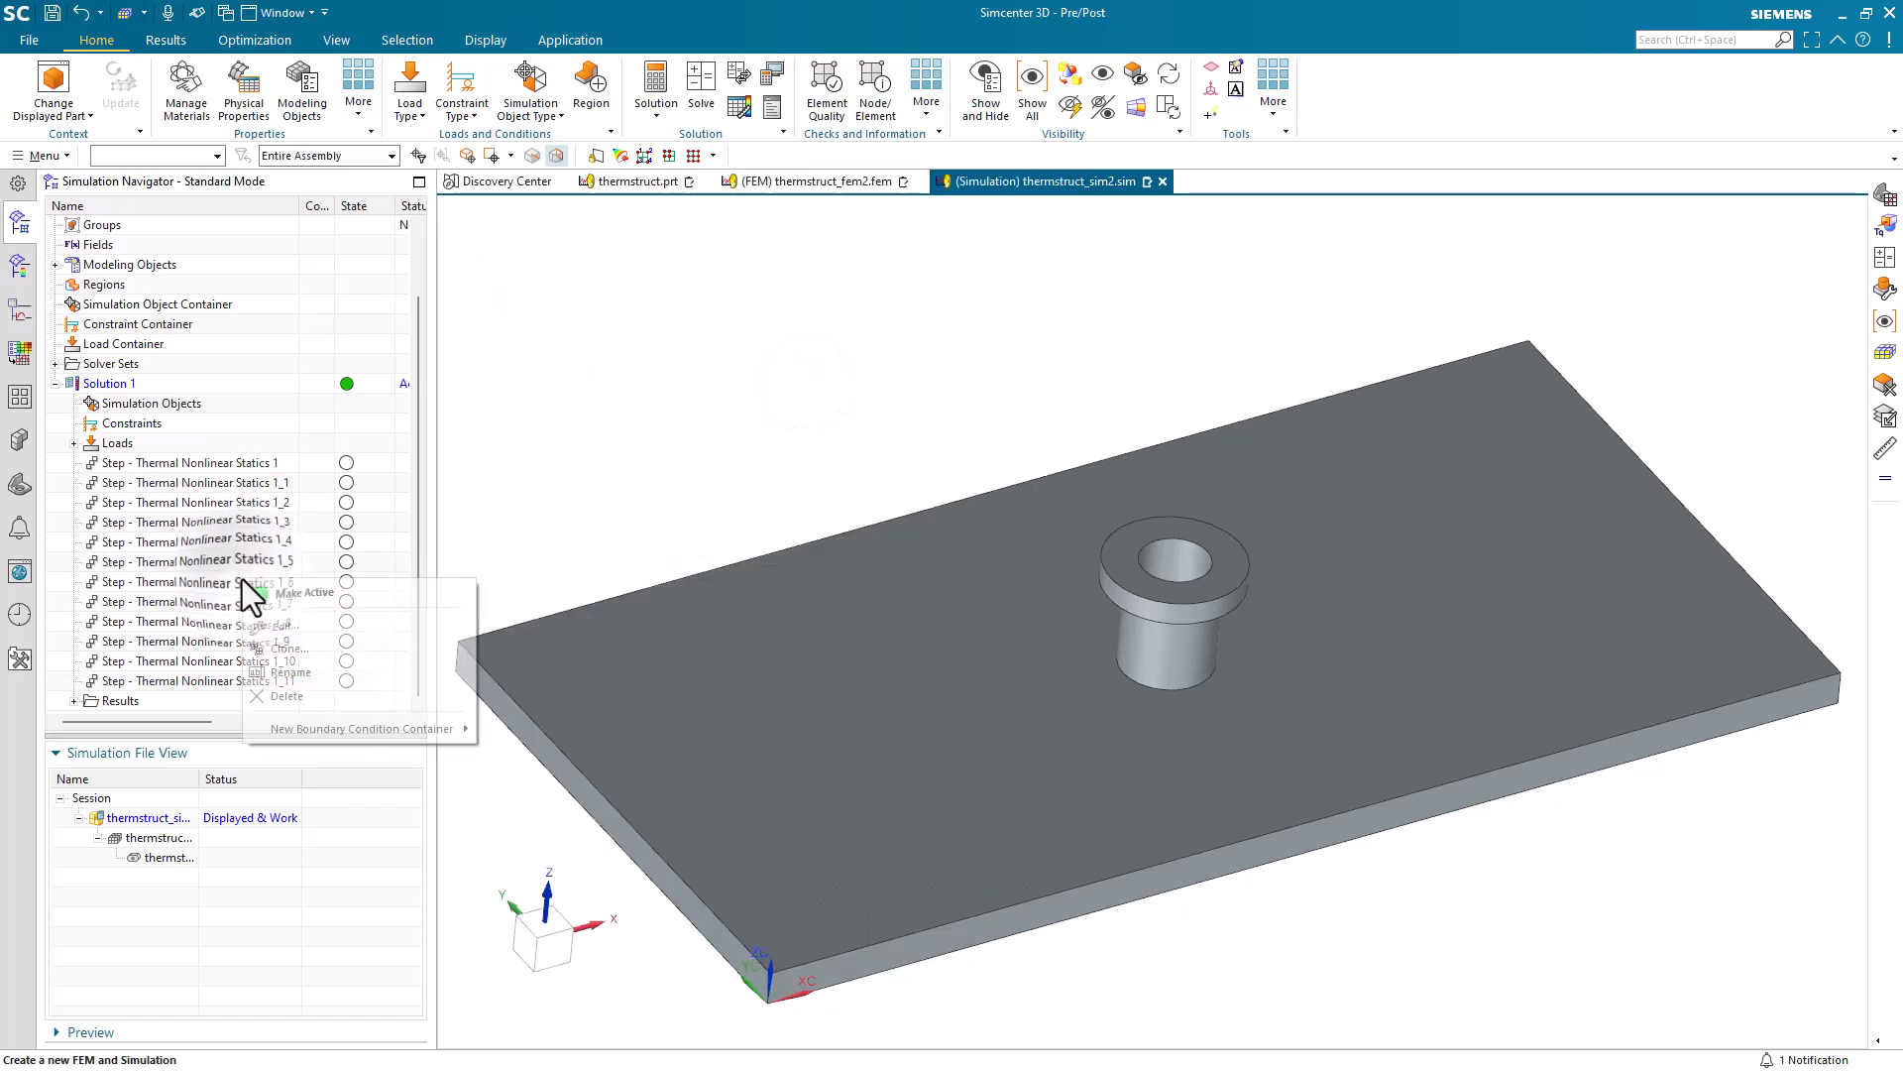
left_click(291, 623)
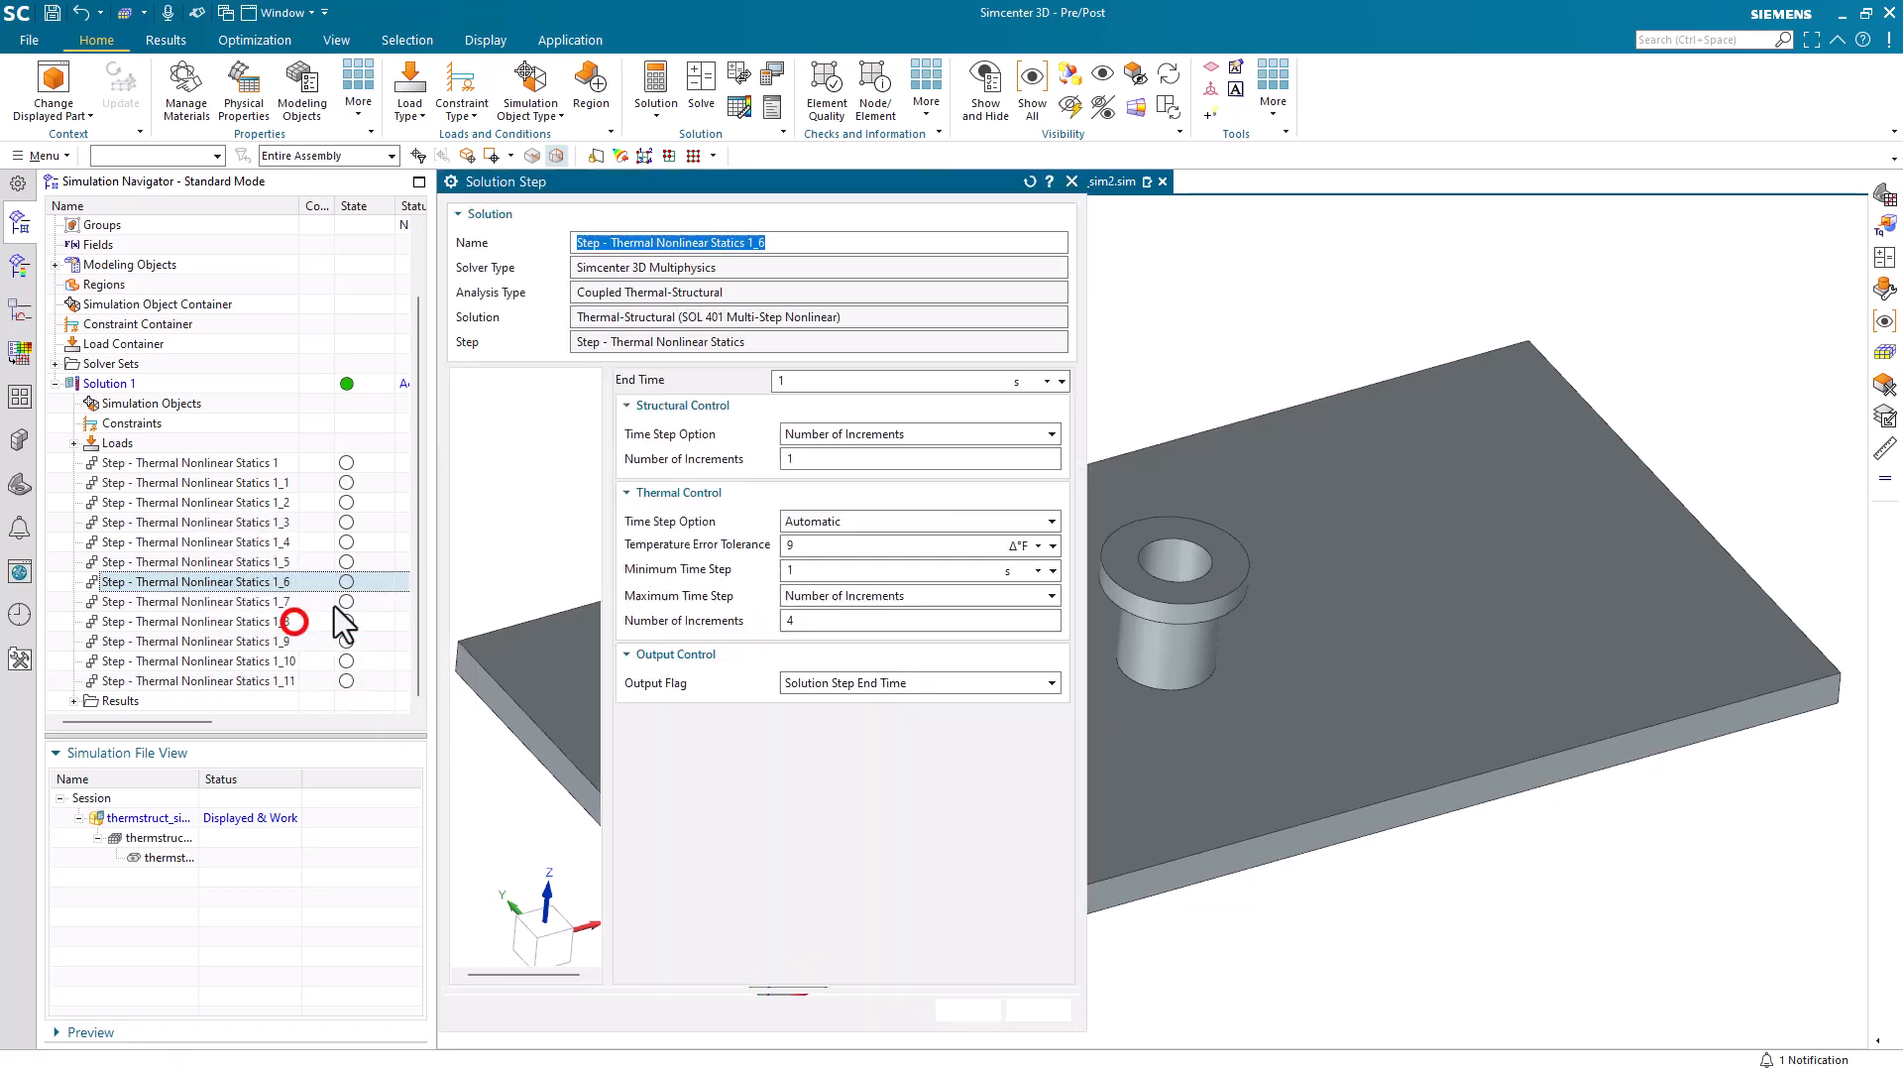
left_click(798, 380)
key("Return")
Set the end time of Step - Thermal Nonlinear Statics 1_7 to 7 s
right_click(253, 597)
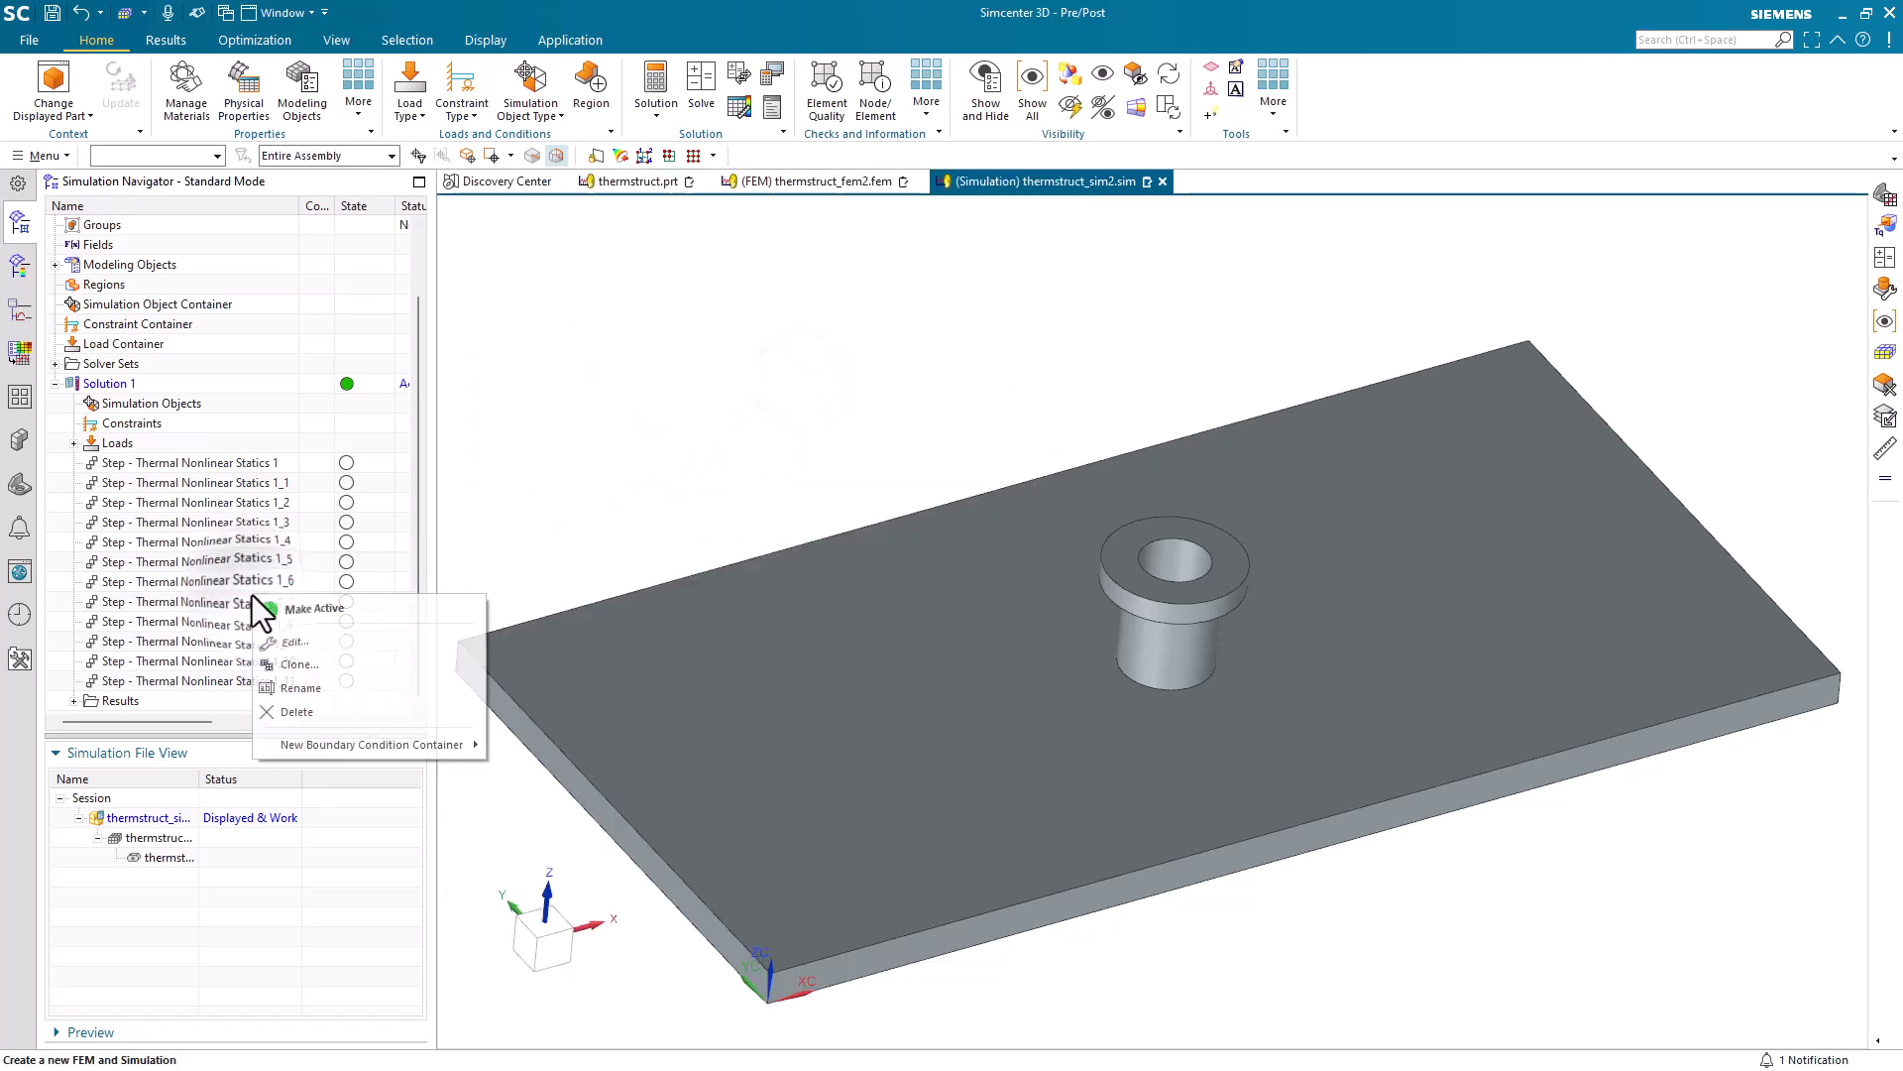
left_click(292, 641)
left_click(798, 379)
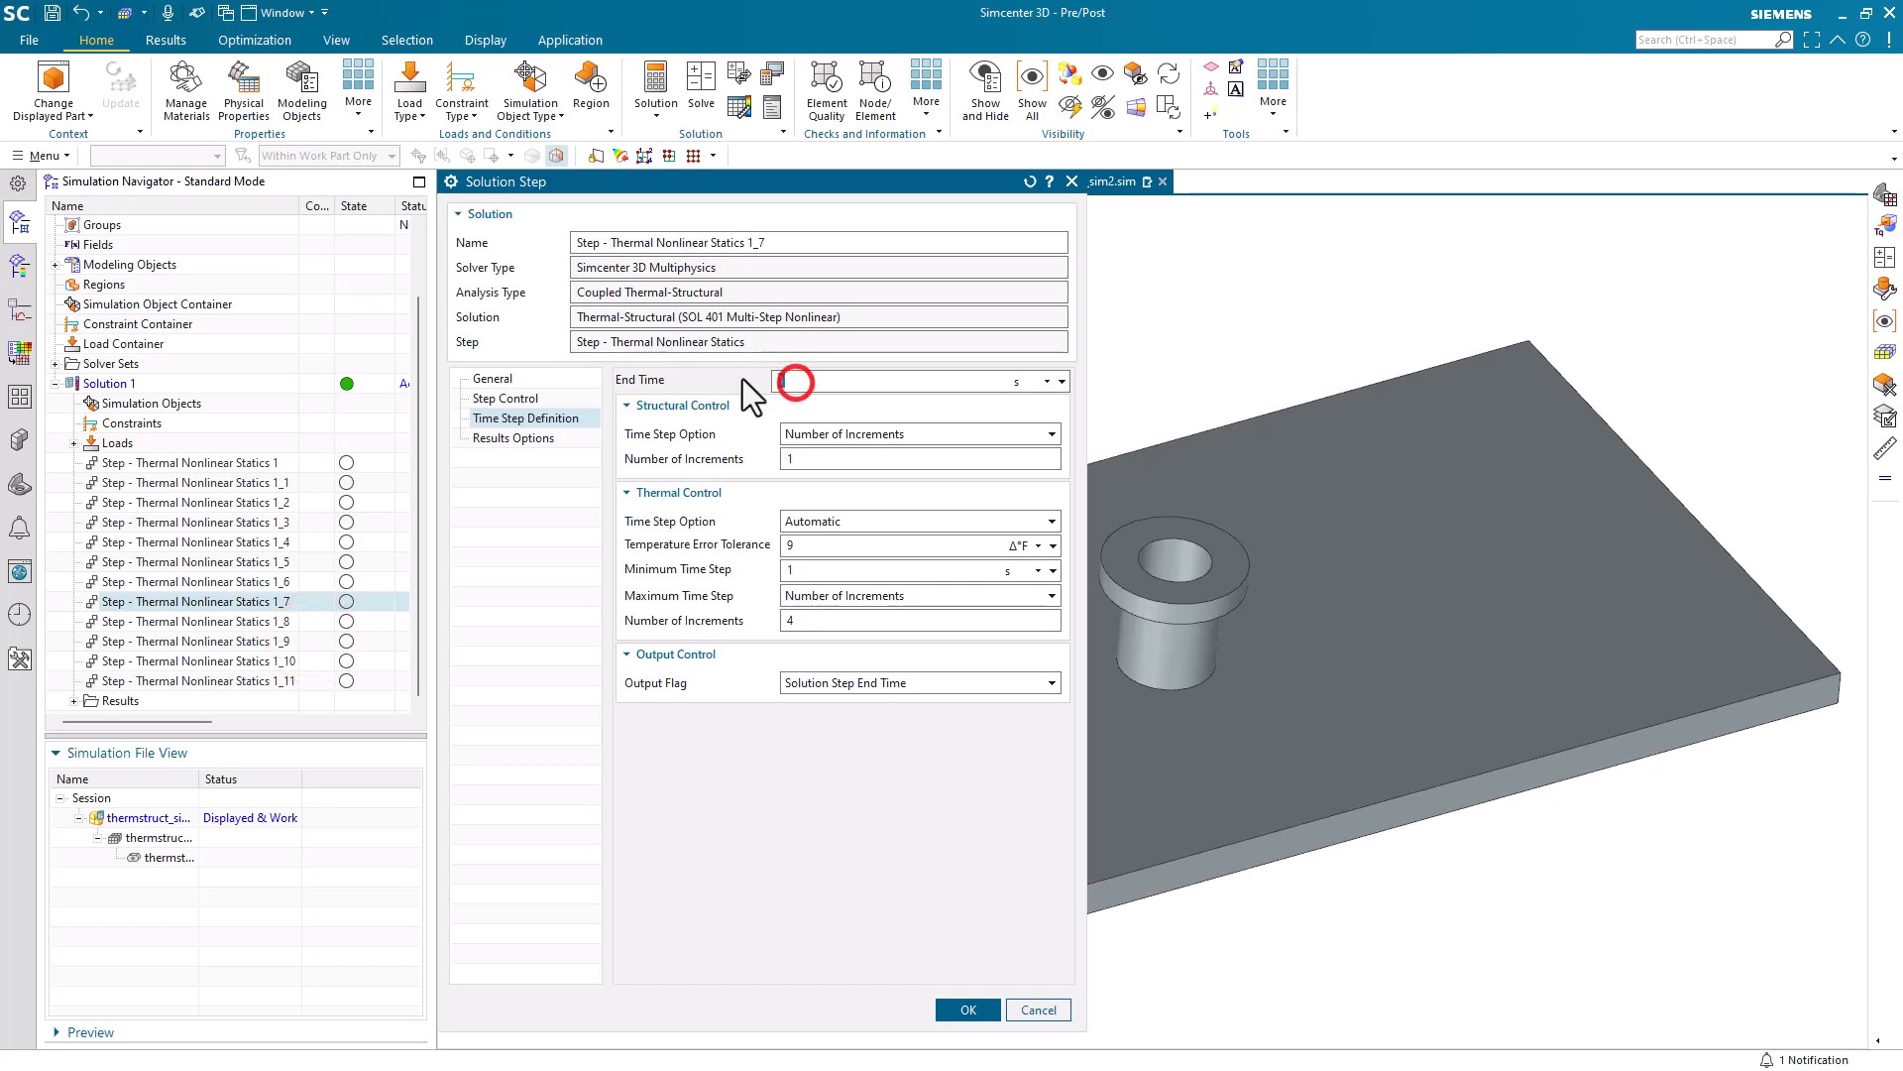
type("7")
key("Return")
Set the end time of Step - Thermal Nonlinear Statics 1_8 to 8 s
right_click(253, 625)
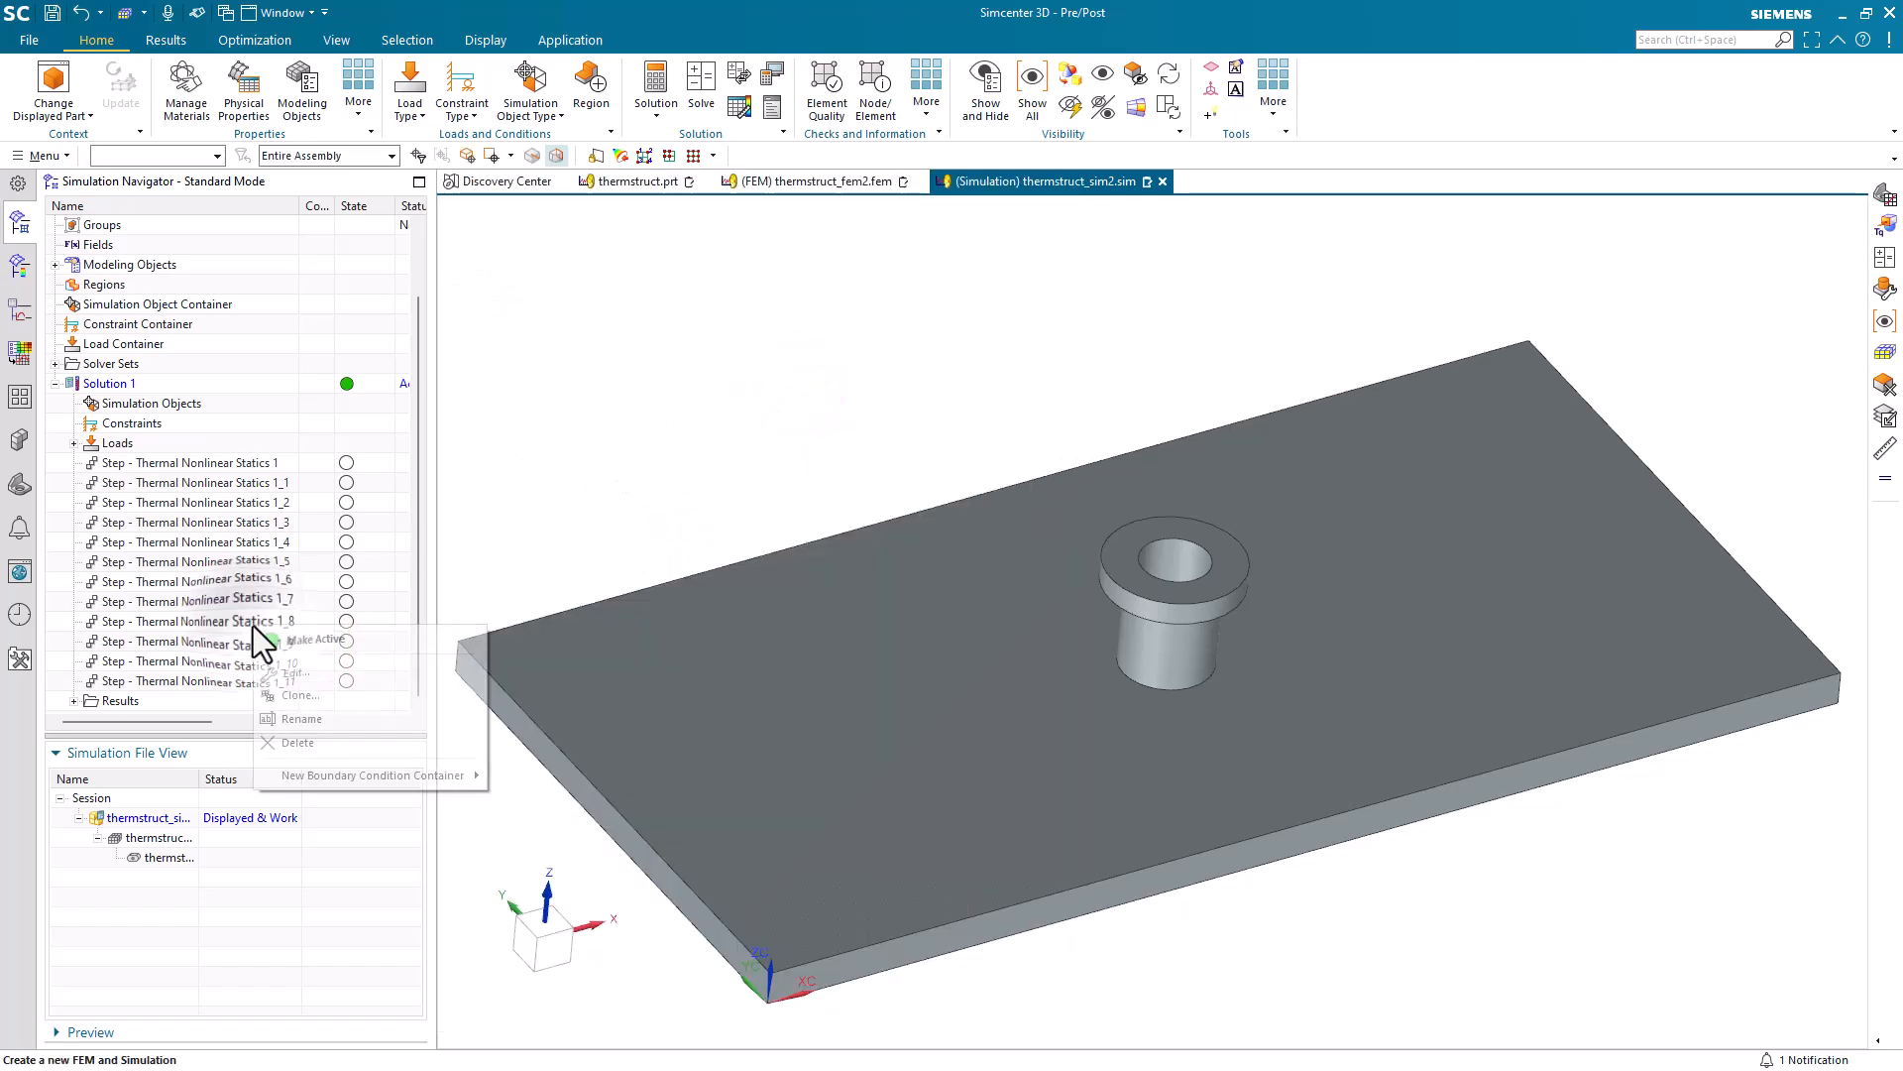
left_click(297, 672)
left_click(798, 380)
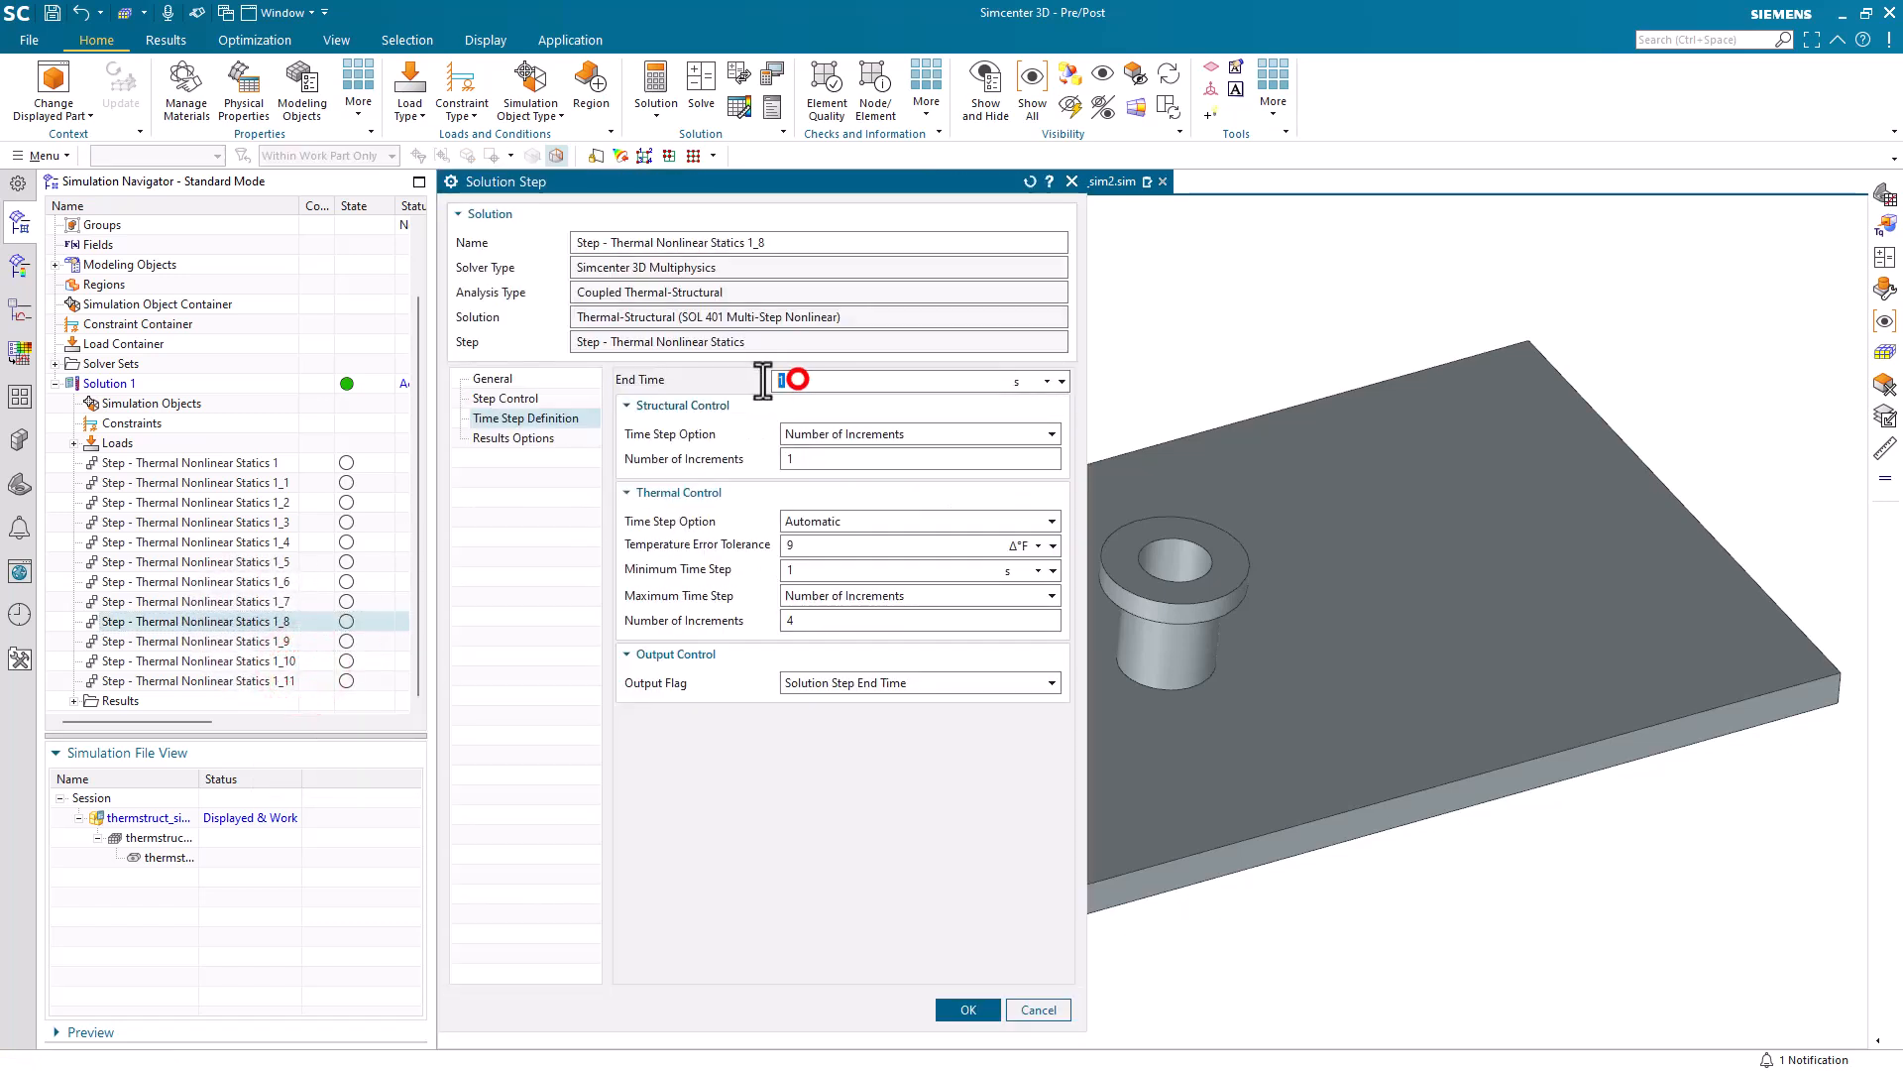
type("8")
key("Return")
Set the end time of Step - Thermal Nonlinear Statics 1_9 to 9 s
right_click(260, 640)
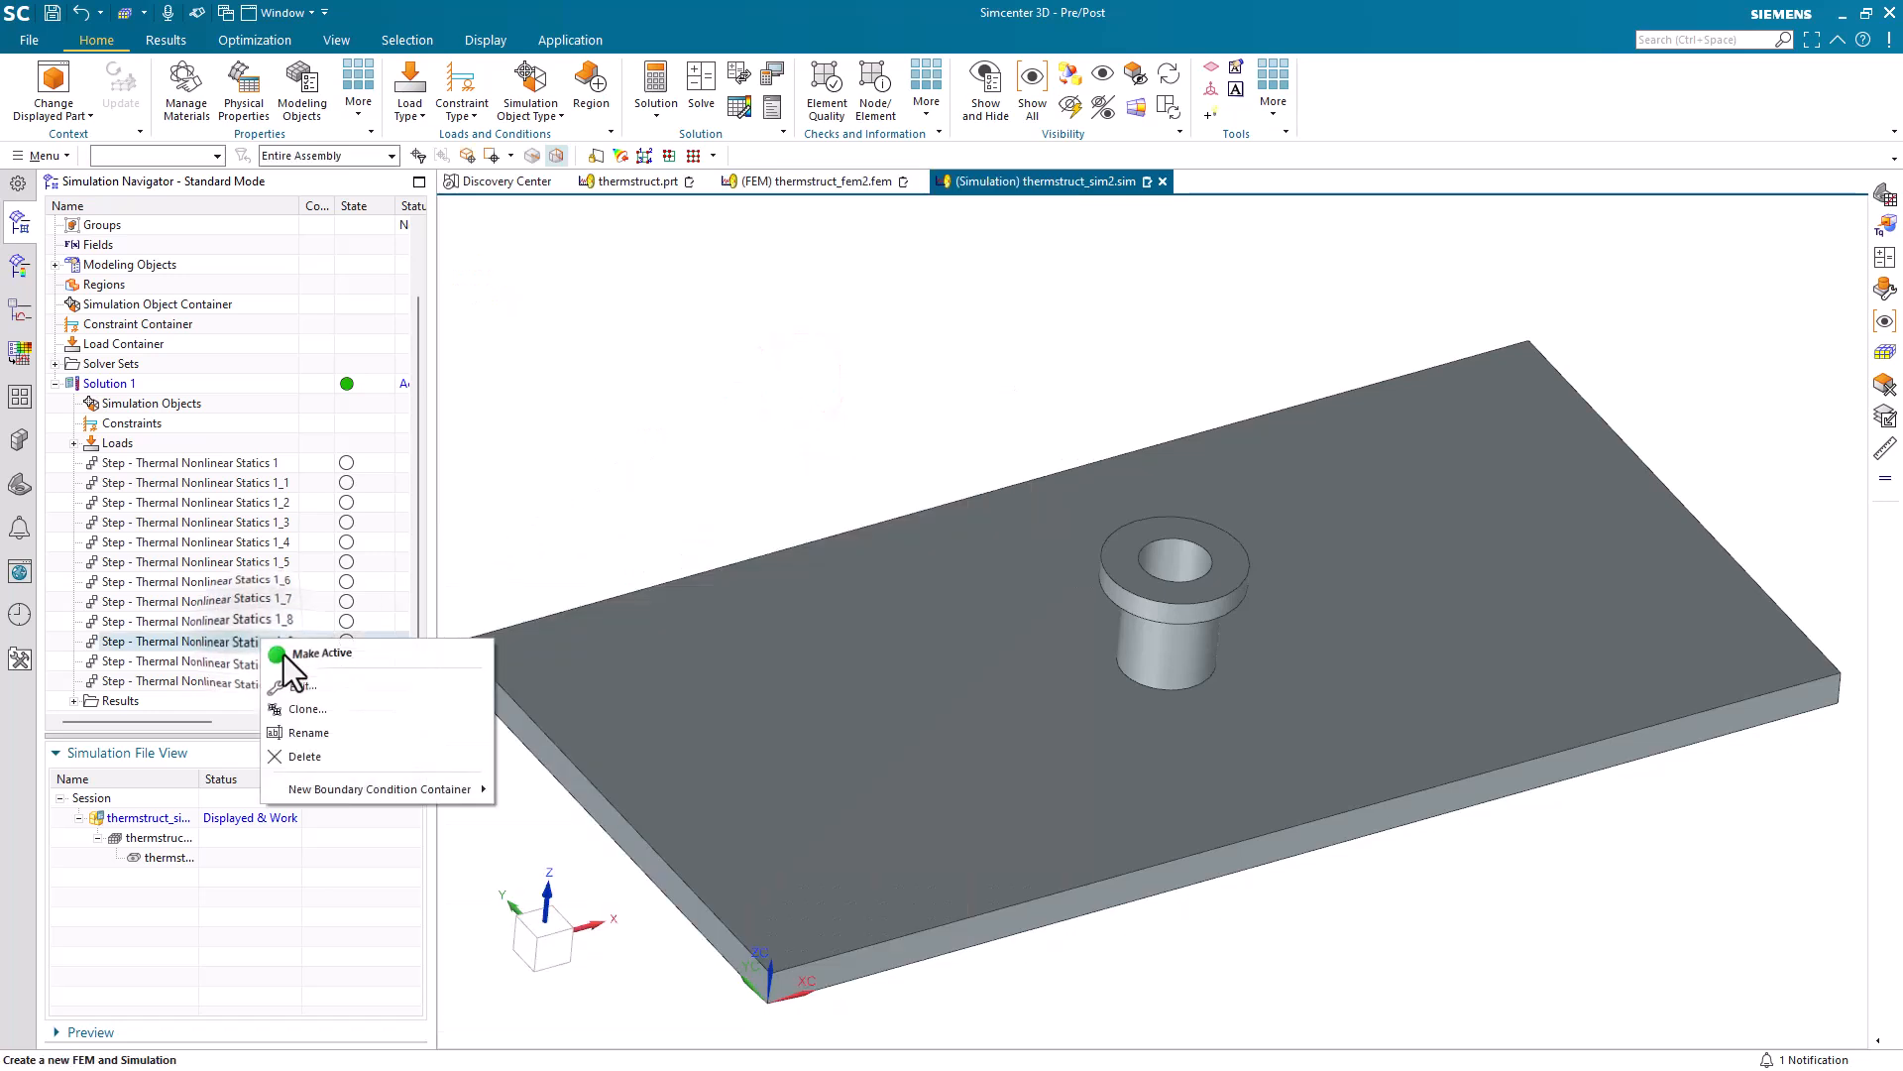
left_click(307, 682)
left_click_drag(790, 380, 744, 387)
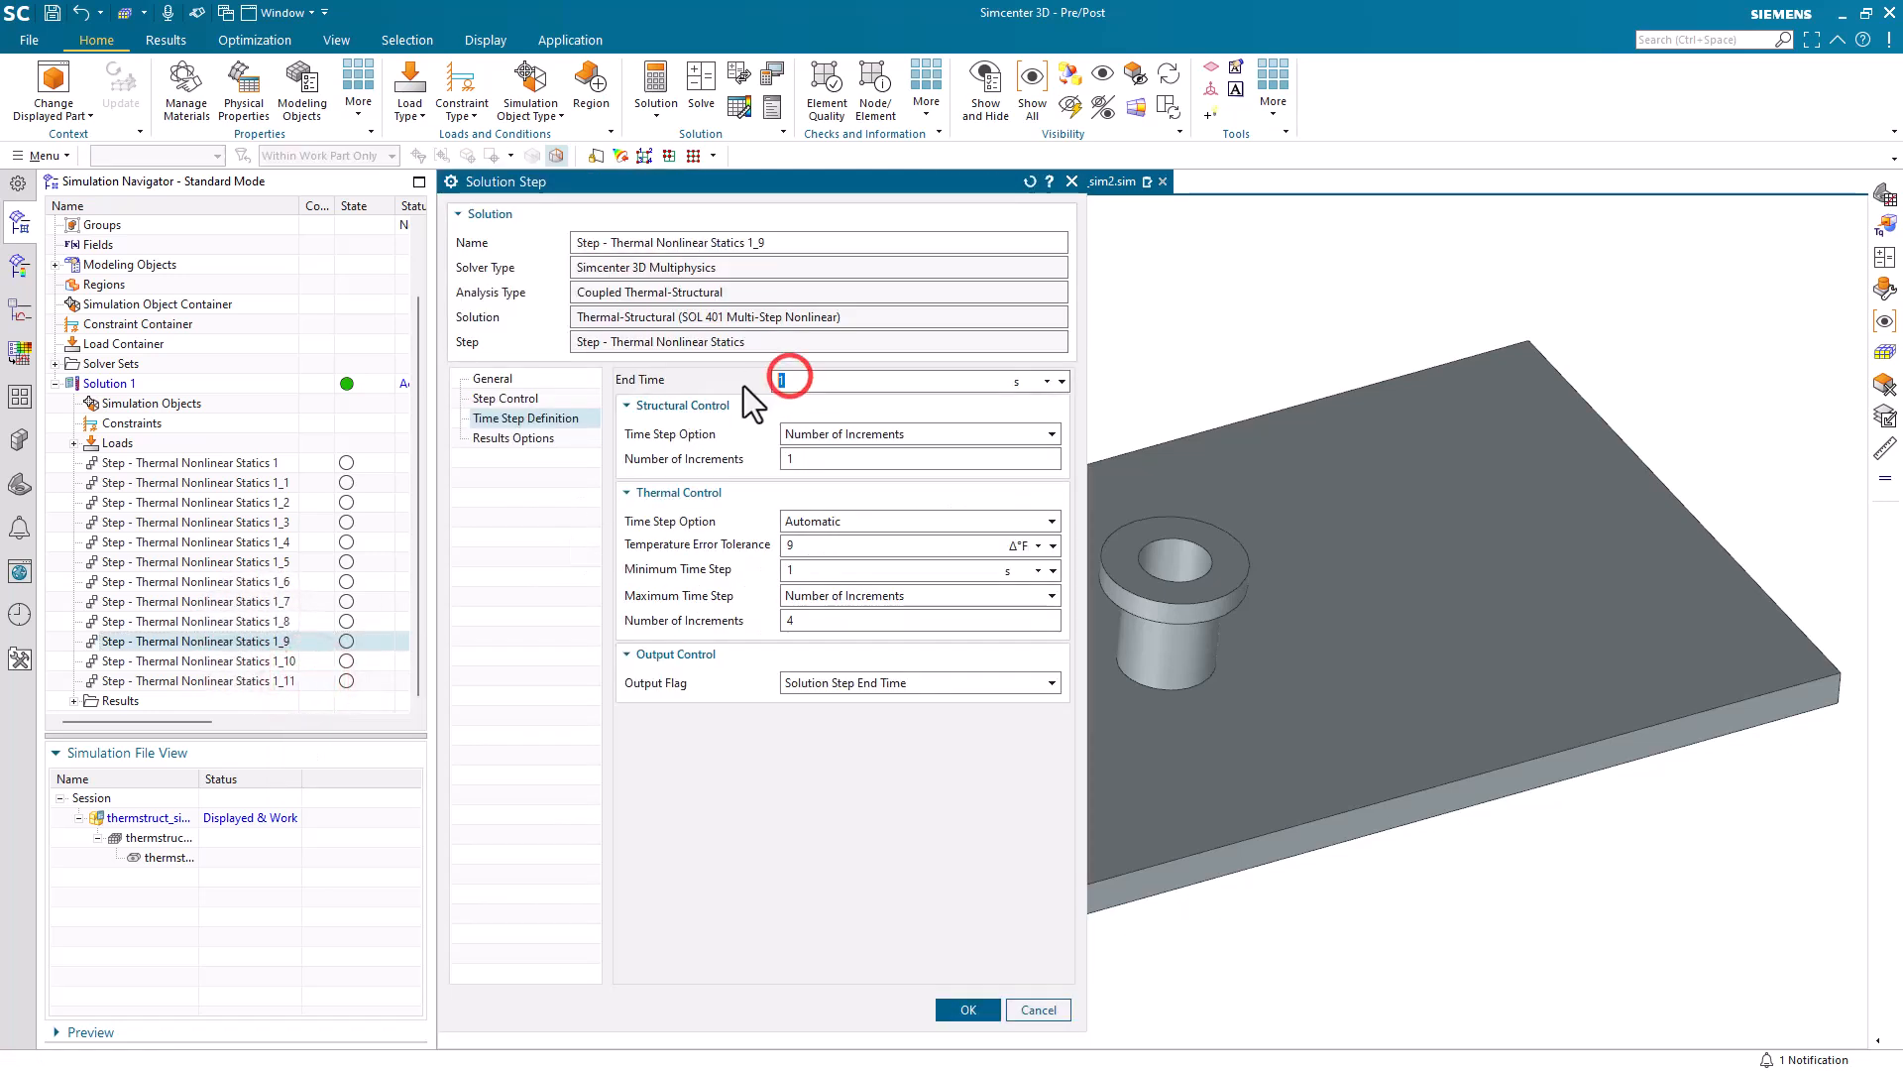
type("9")
key("Return")
Set the end time of Step - Thermal Nonlinear Statics 1_10 to 10 s
right_click(254, 664)
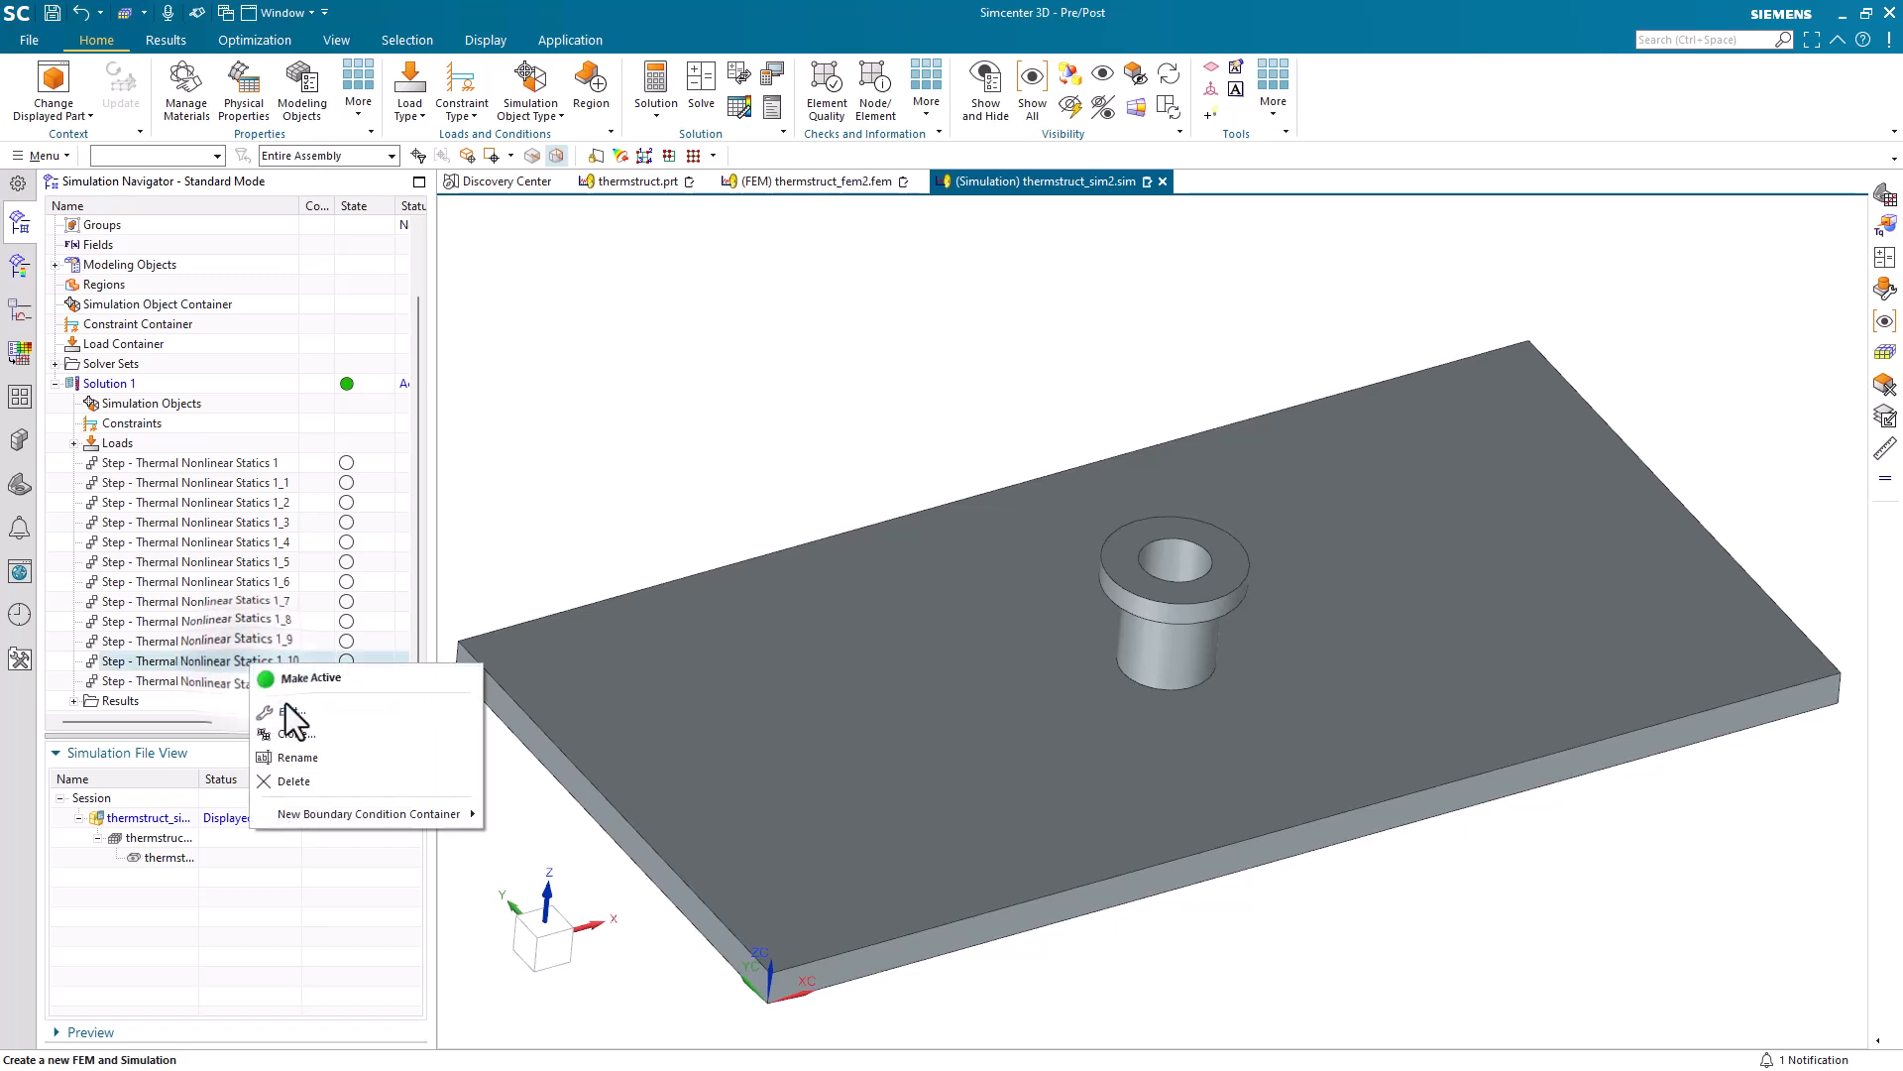
left_click(287, 704)
left_click(794, 382)
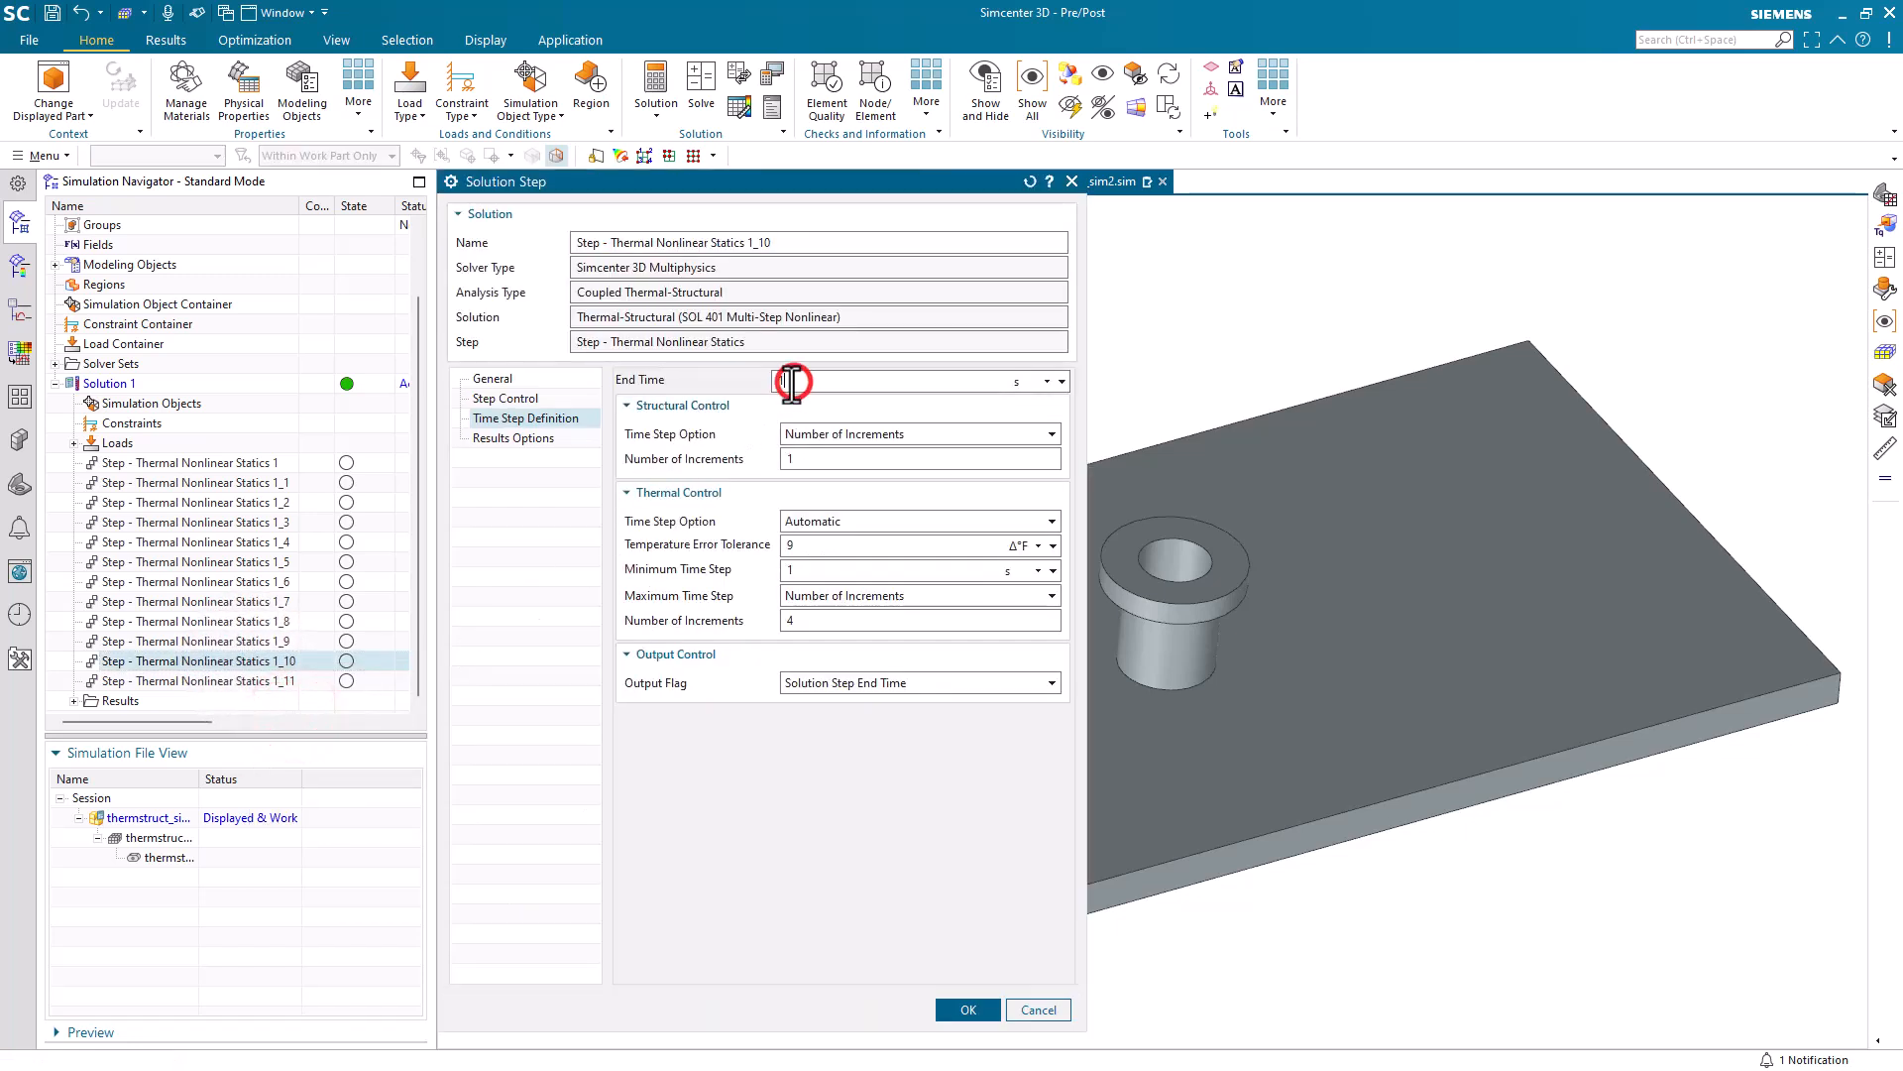
type("0")
key("Return")
Set the end time of Step - Thermal Nonlinear Statics 1_11 to 11 s
right_click(230, 668)
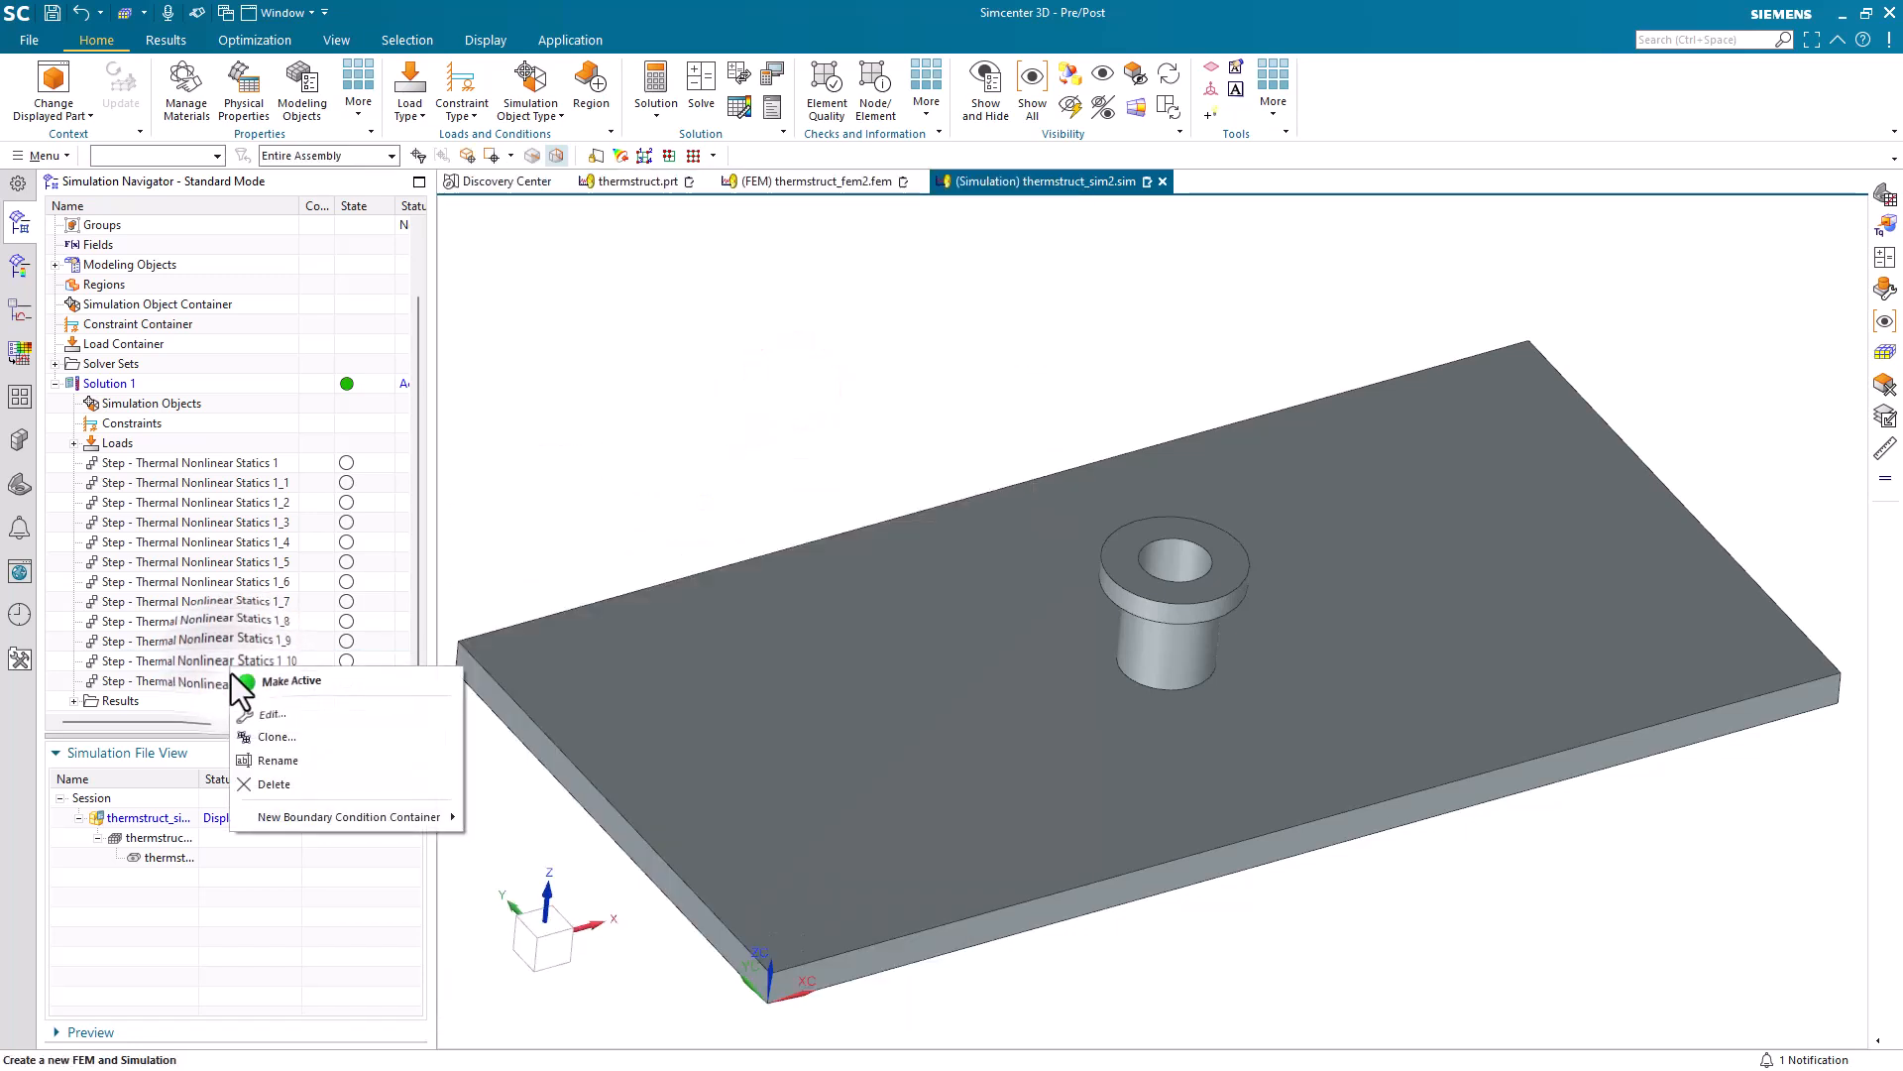
right_click(210, 687)
left_click(248, 734)
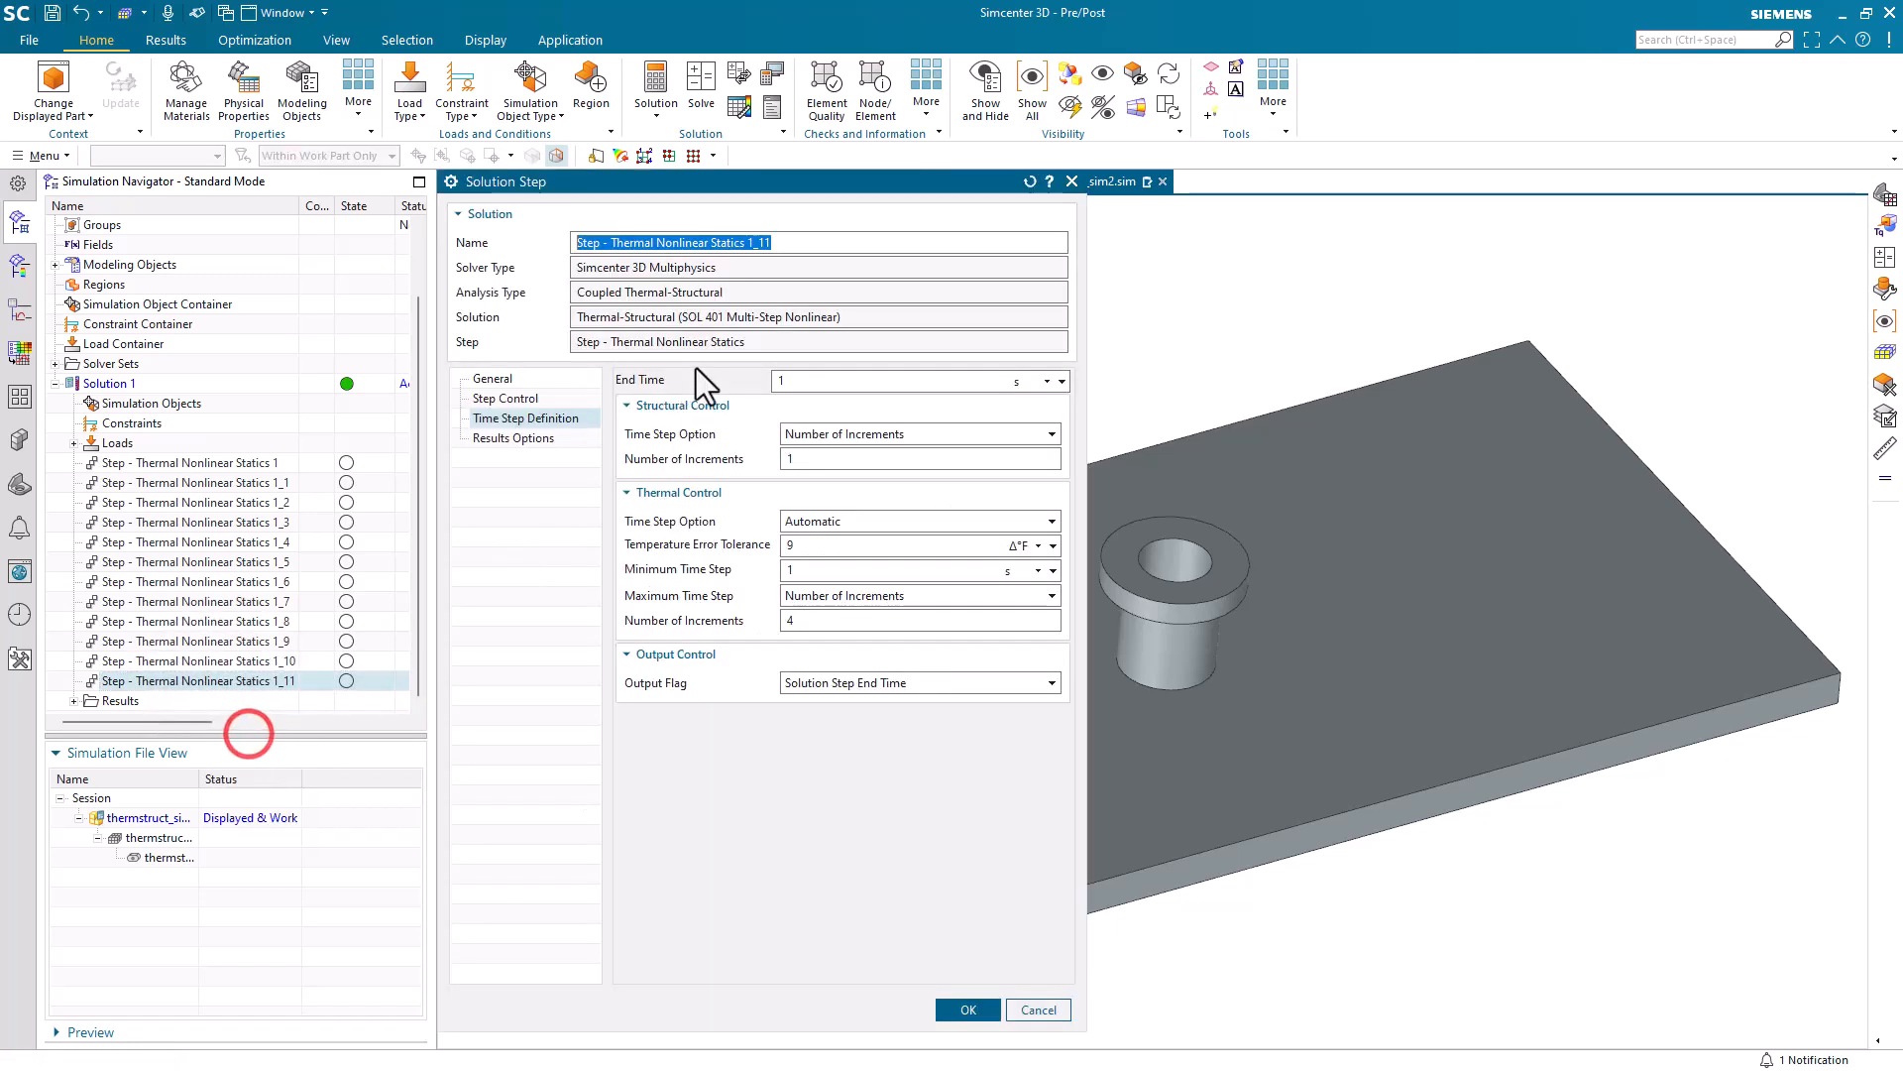
left_click(791, 382)
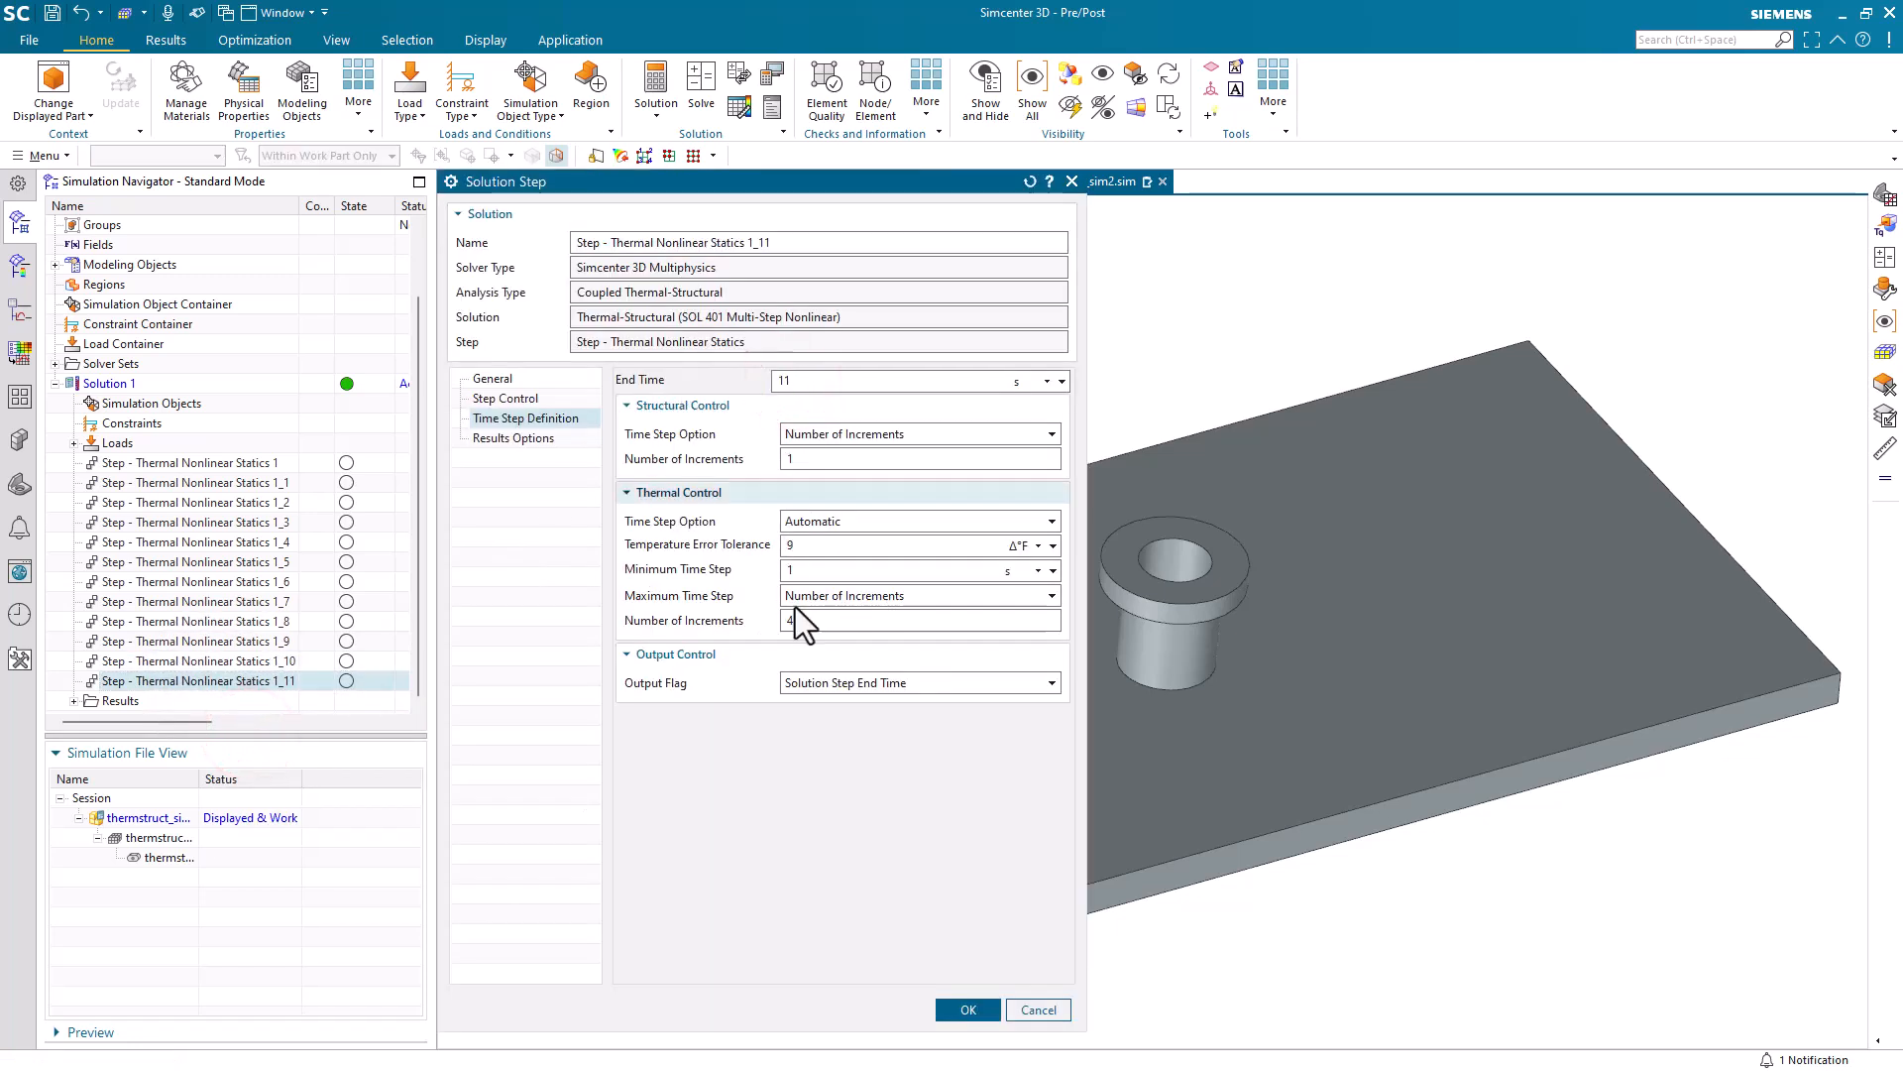
left_click(939, 999)
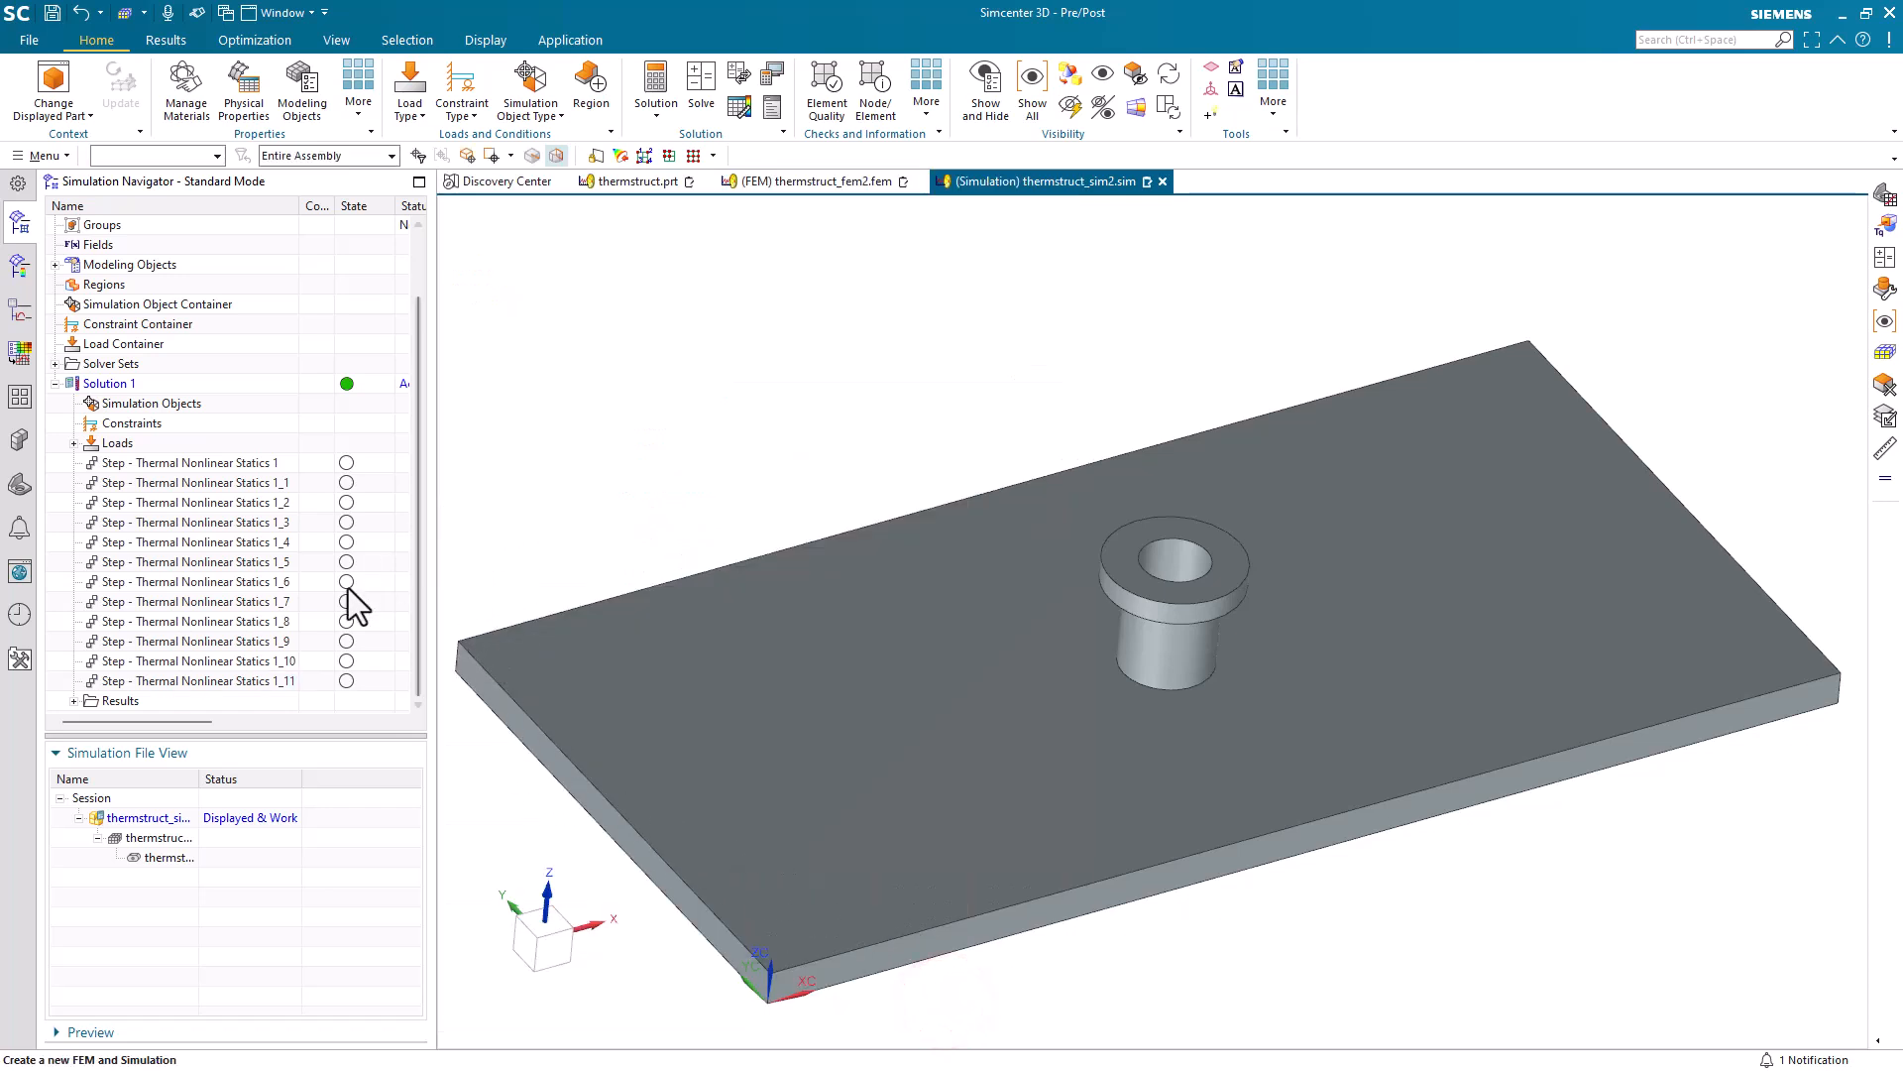
Switch to the thermstruct_fem2 model and mesh the body with a 3D Hex Dominant Mesh of linear hexahedra, 1.5 in element size
double_click(179, 837)
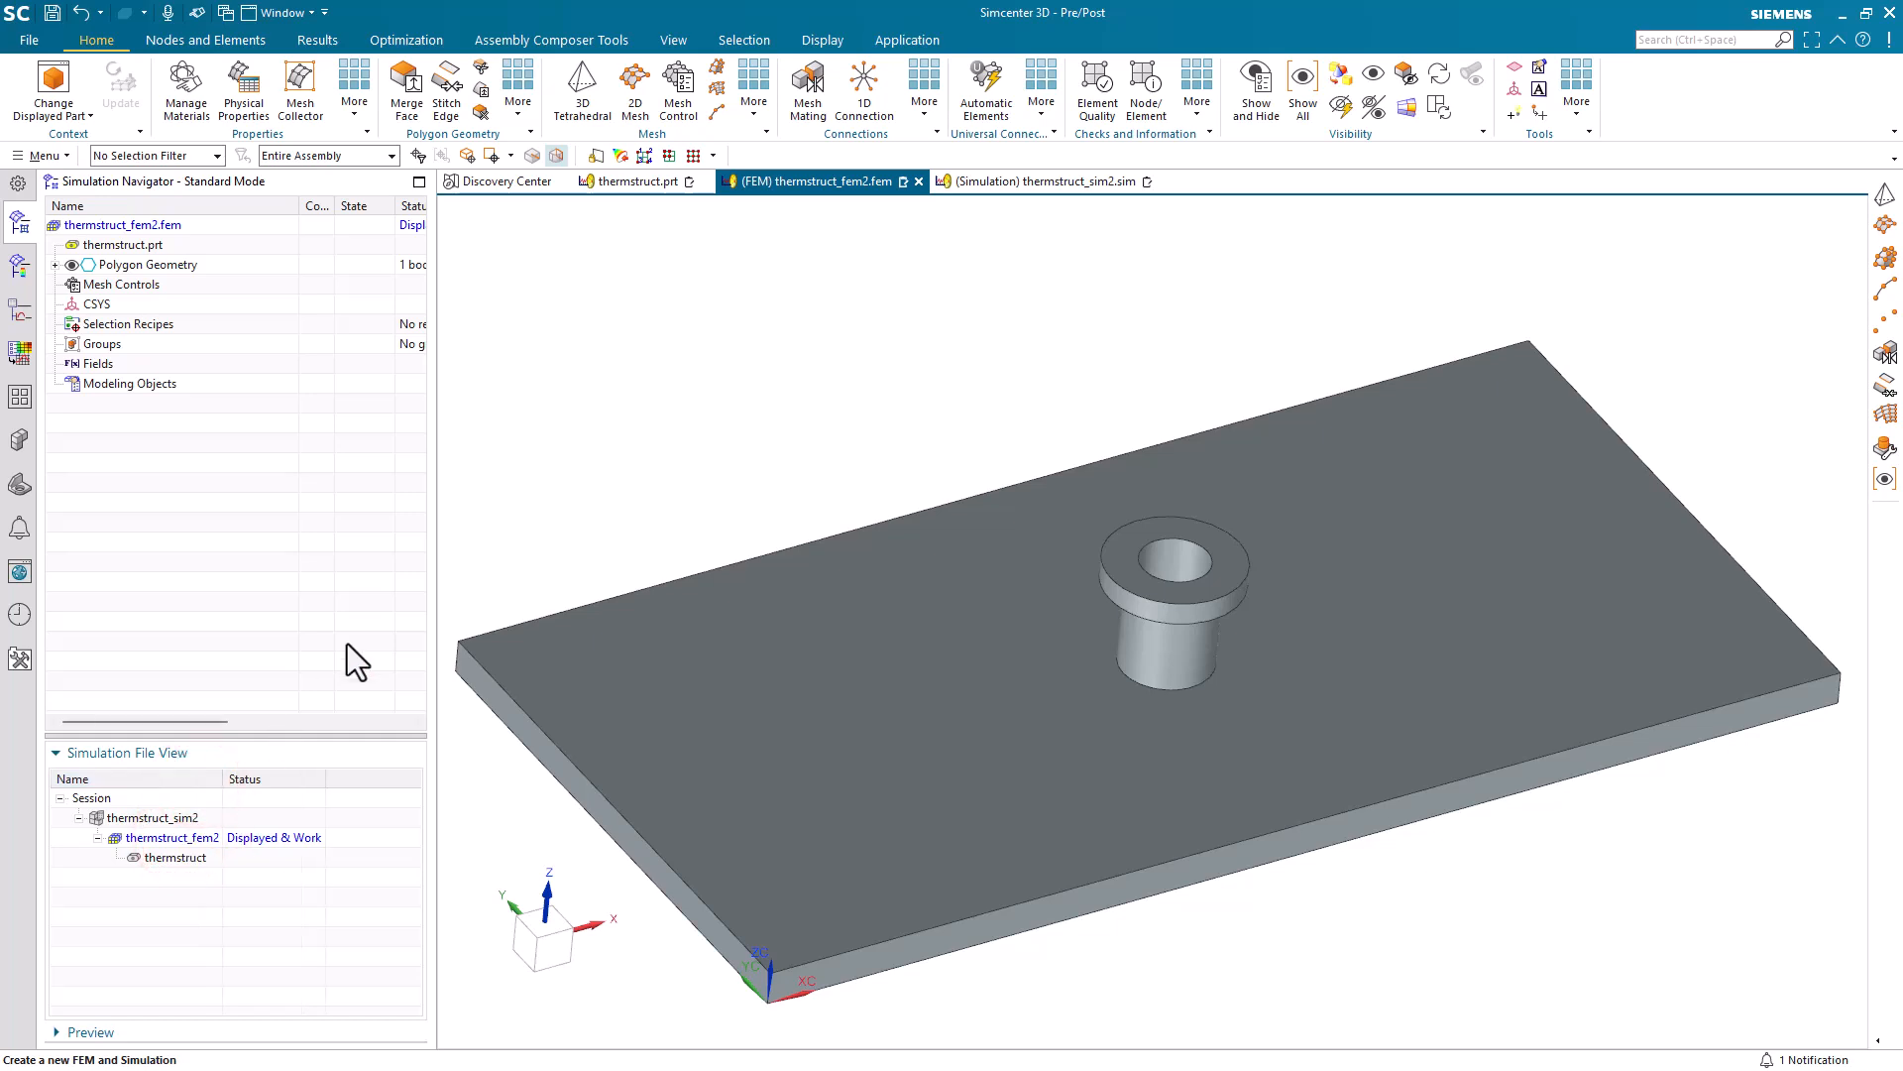
left_click(753, 99)
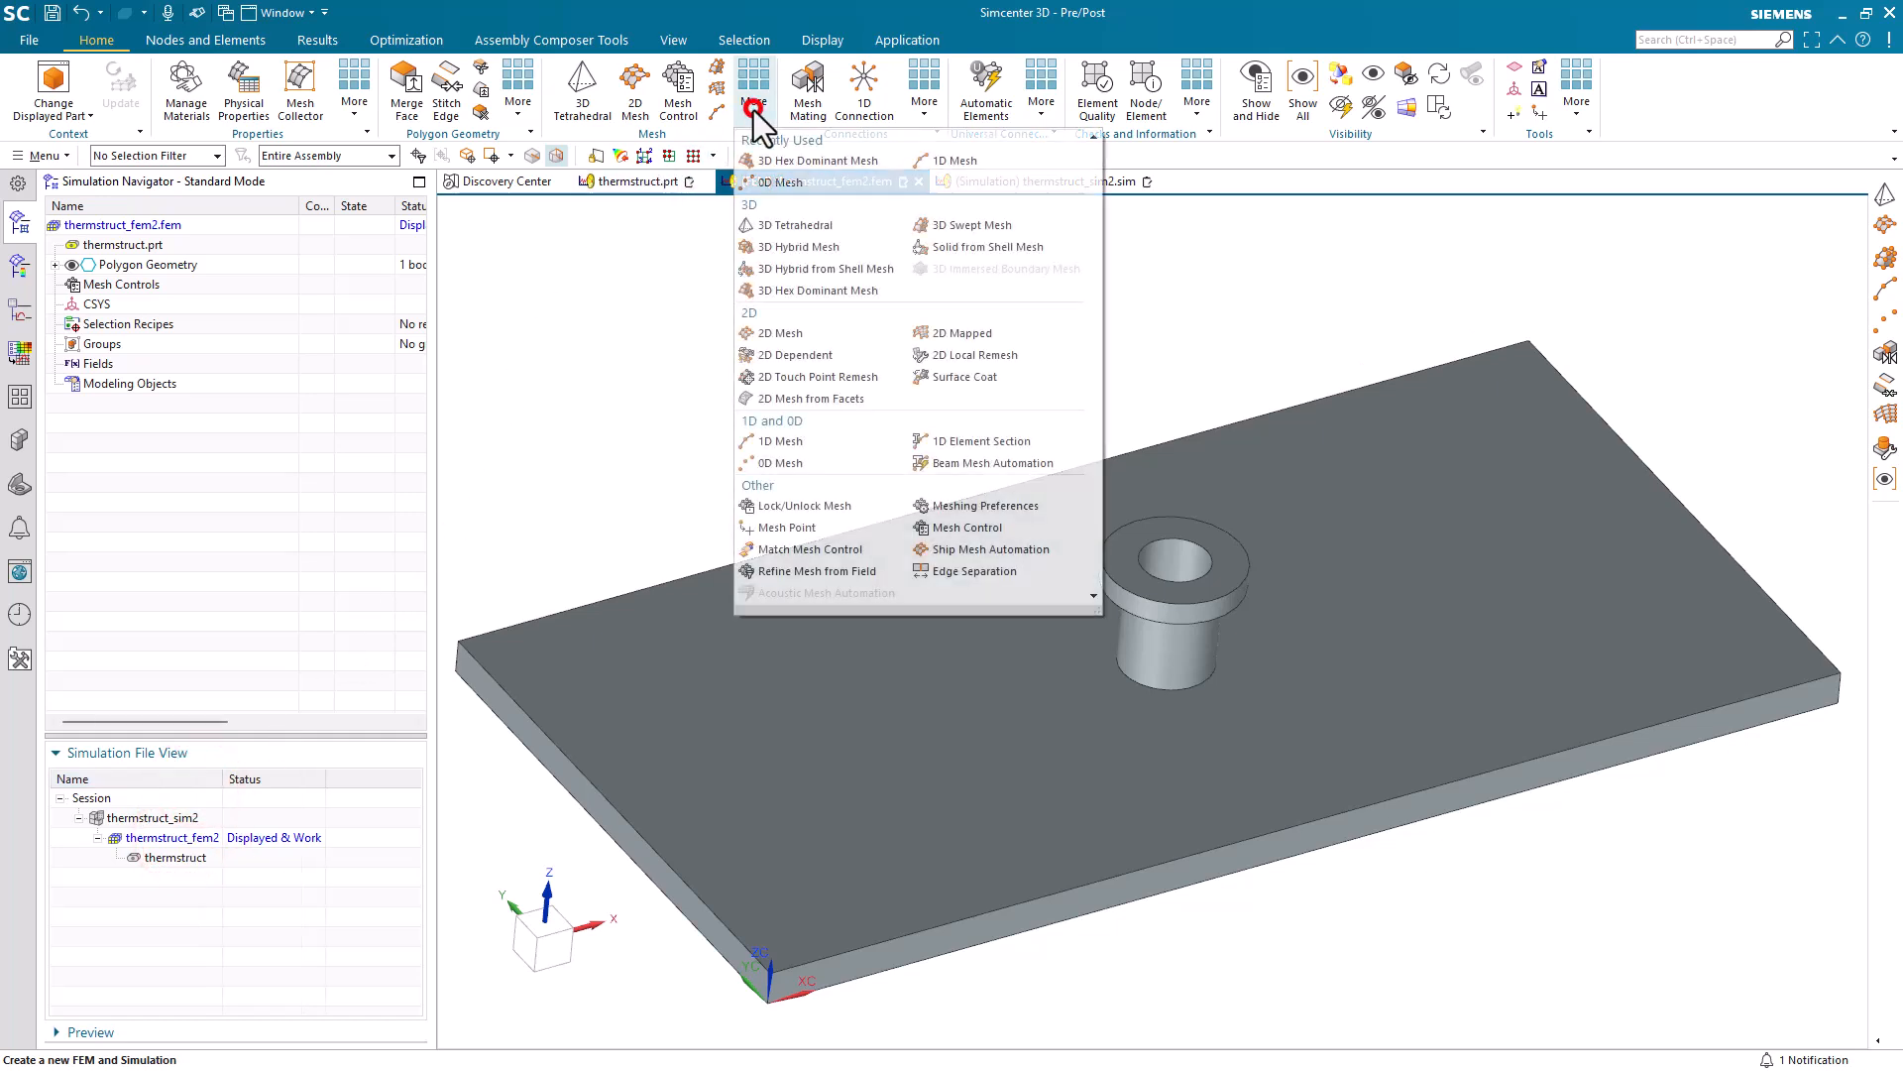
left_click(787, 158)
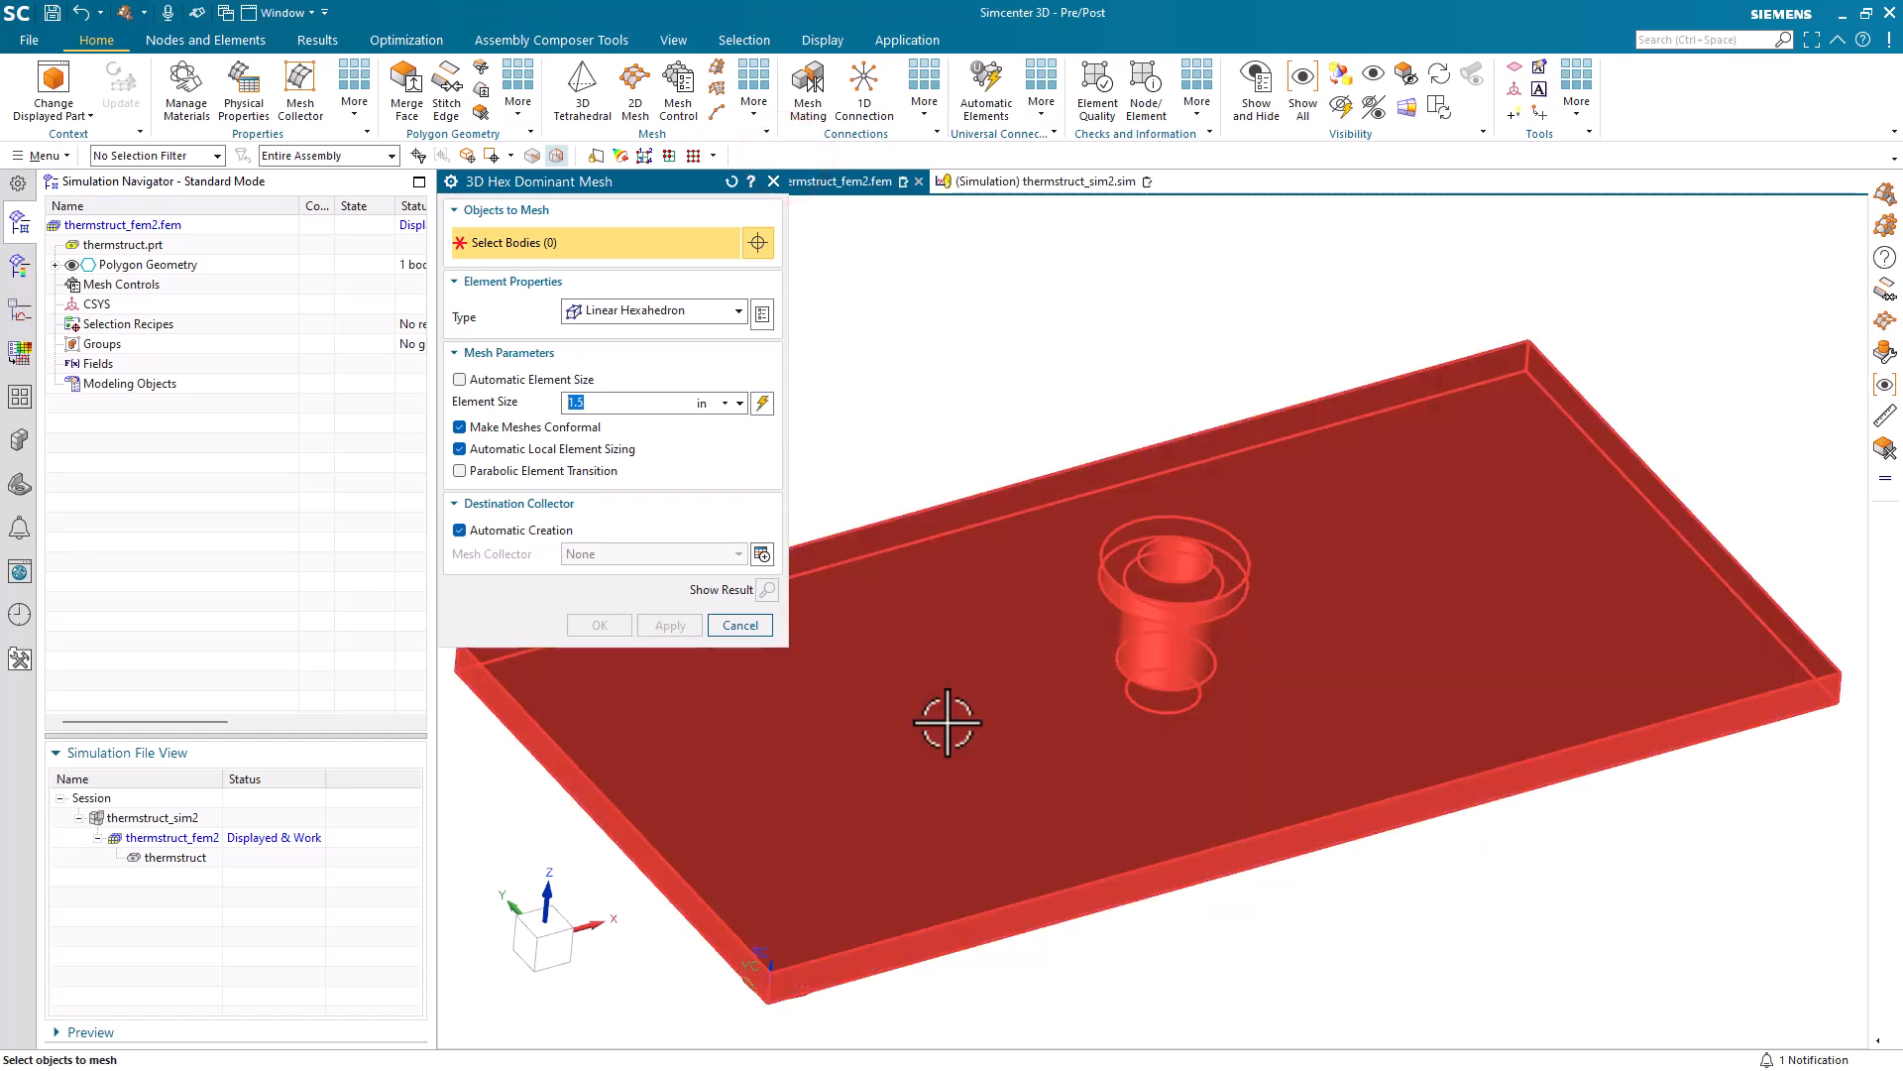
left_click(947, 721)
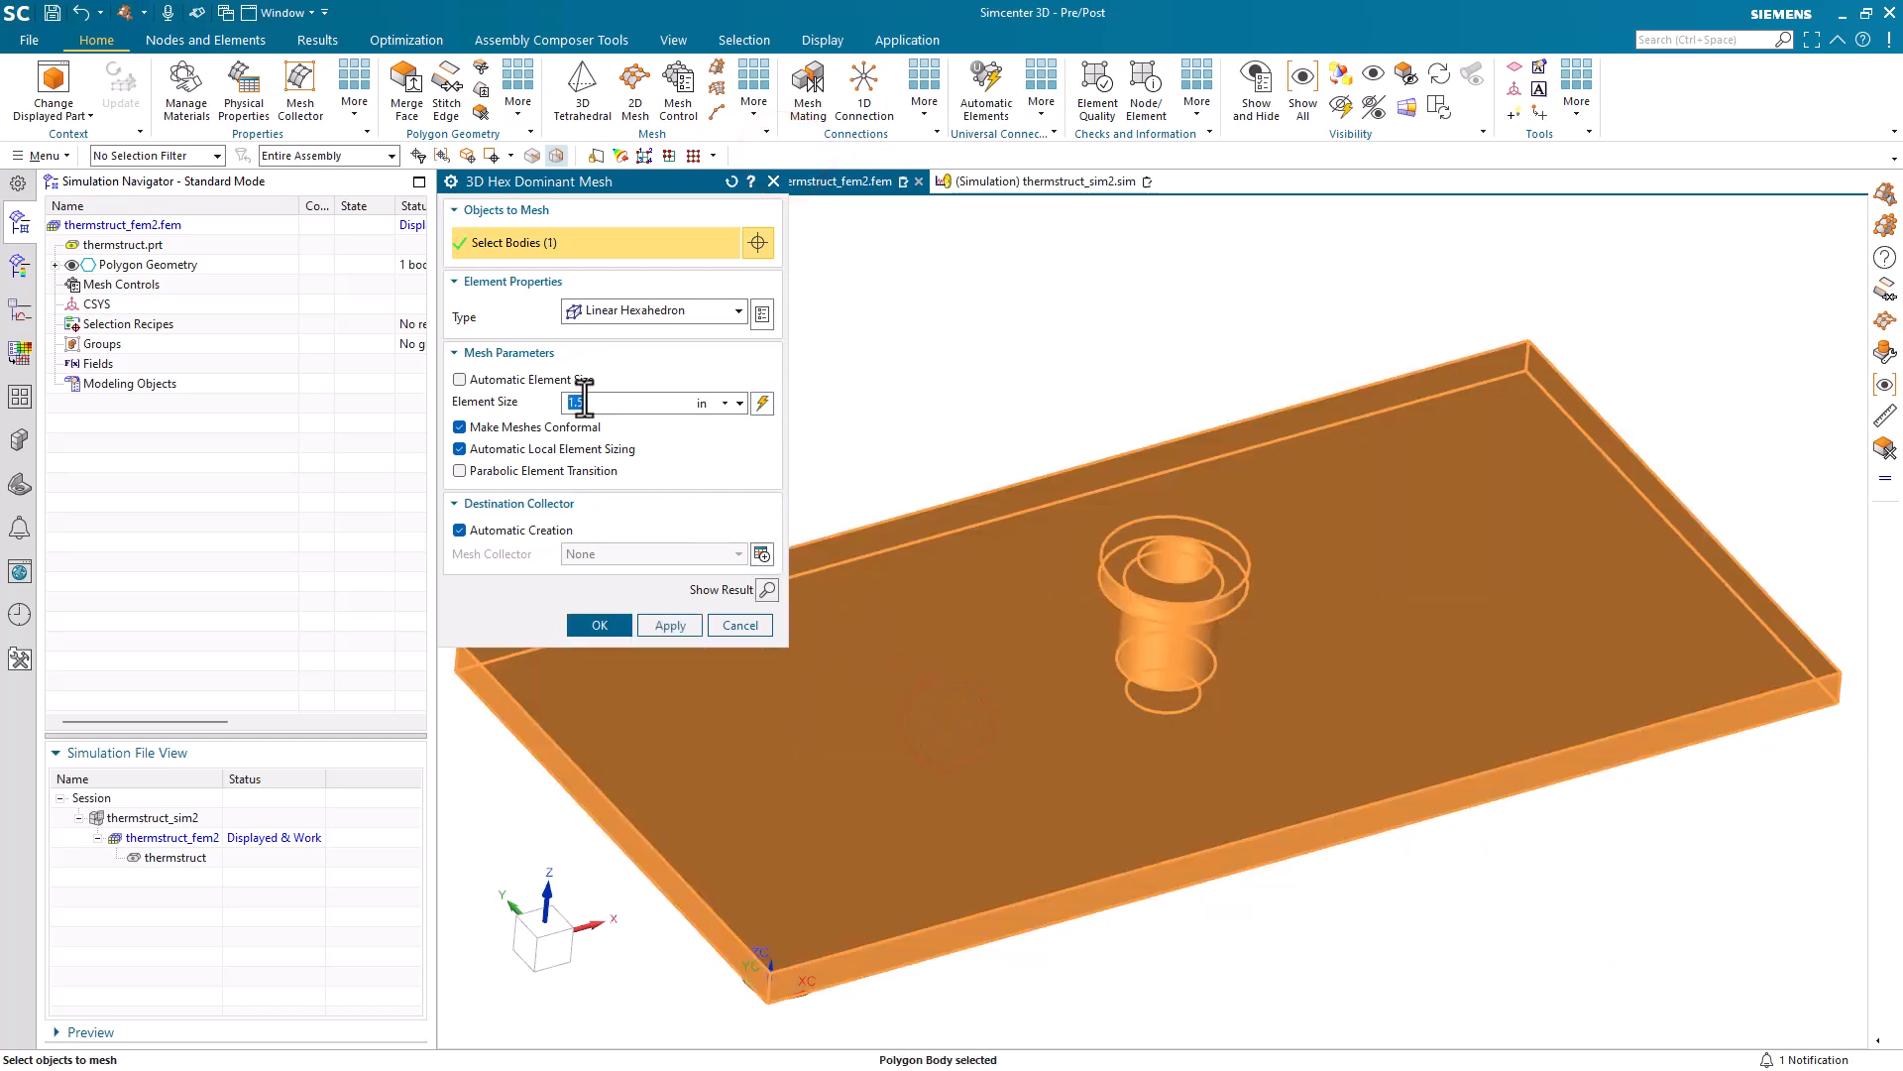
left_click(601, 625)
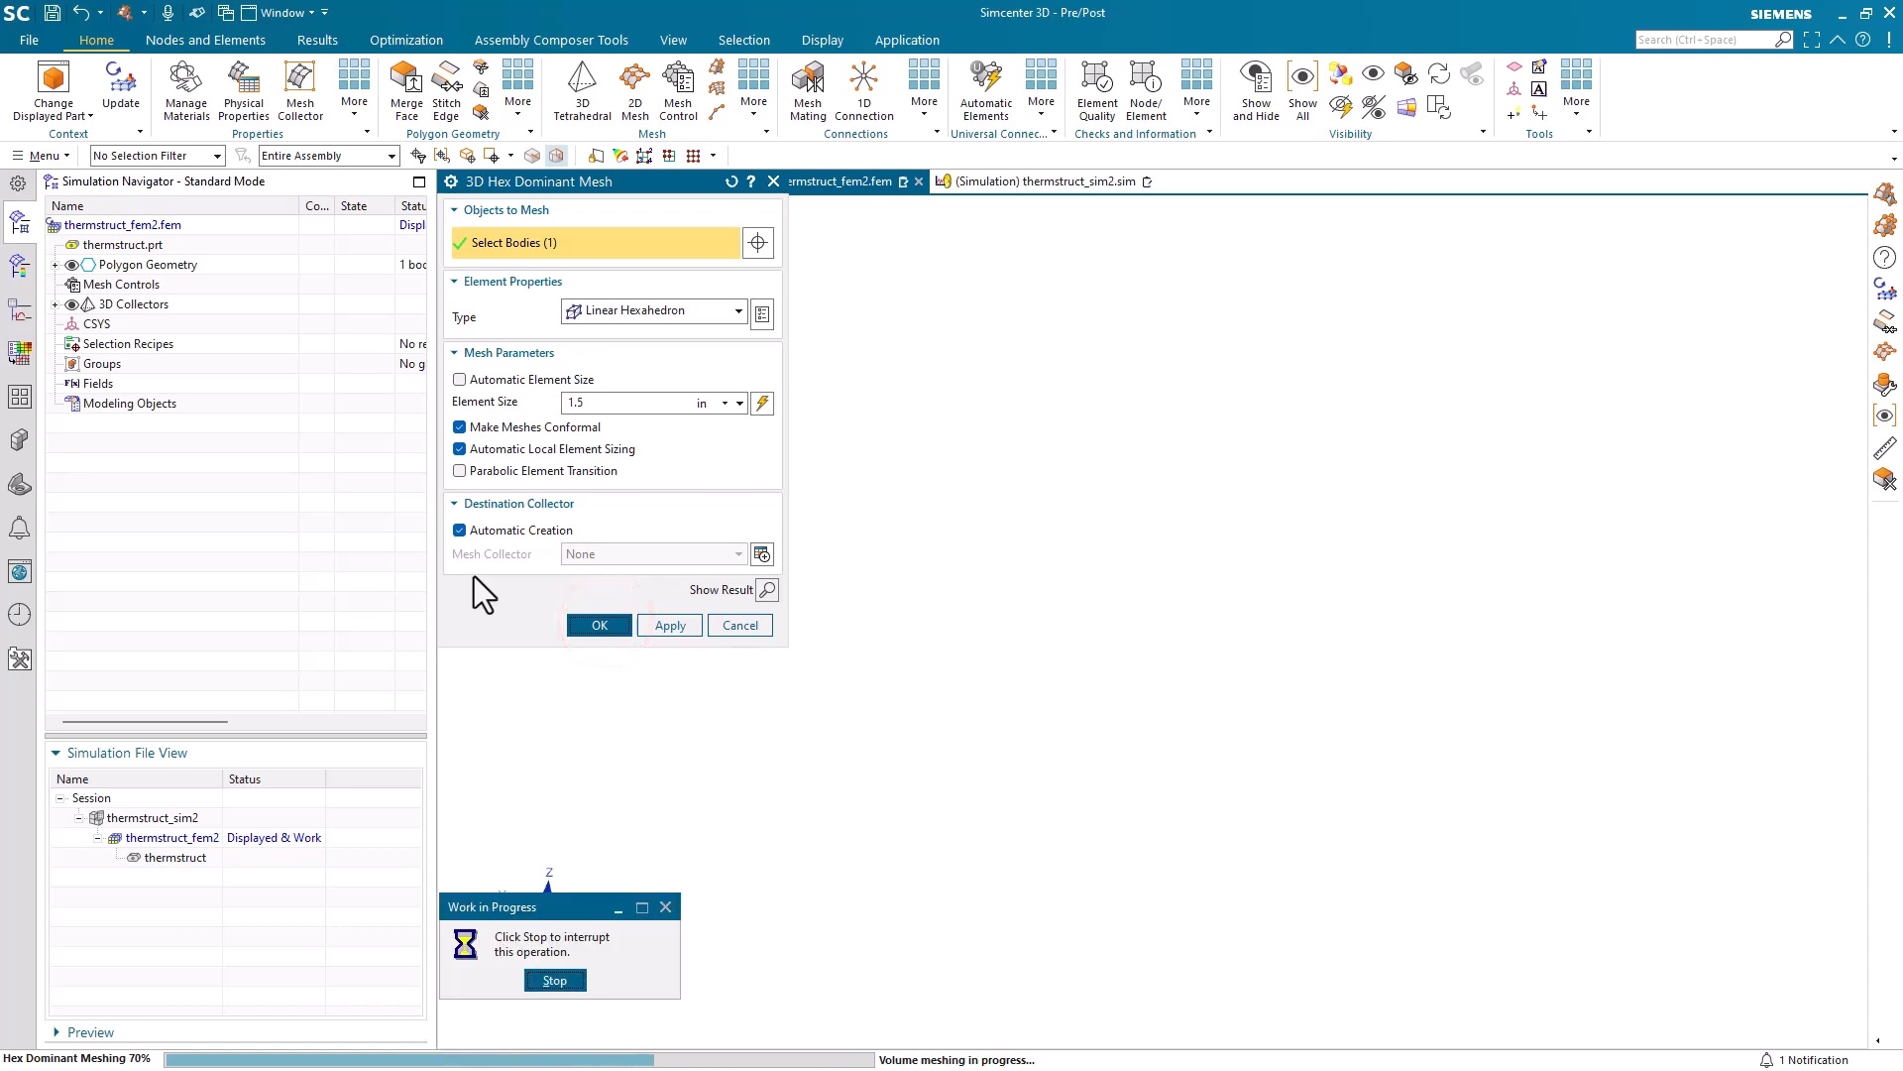
middle_click_drag(476, 593, 680, 608)
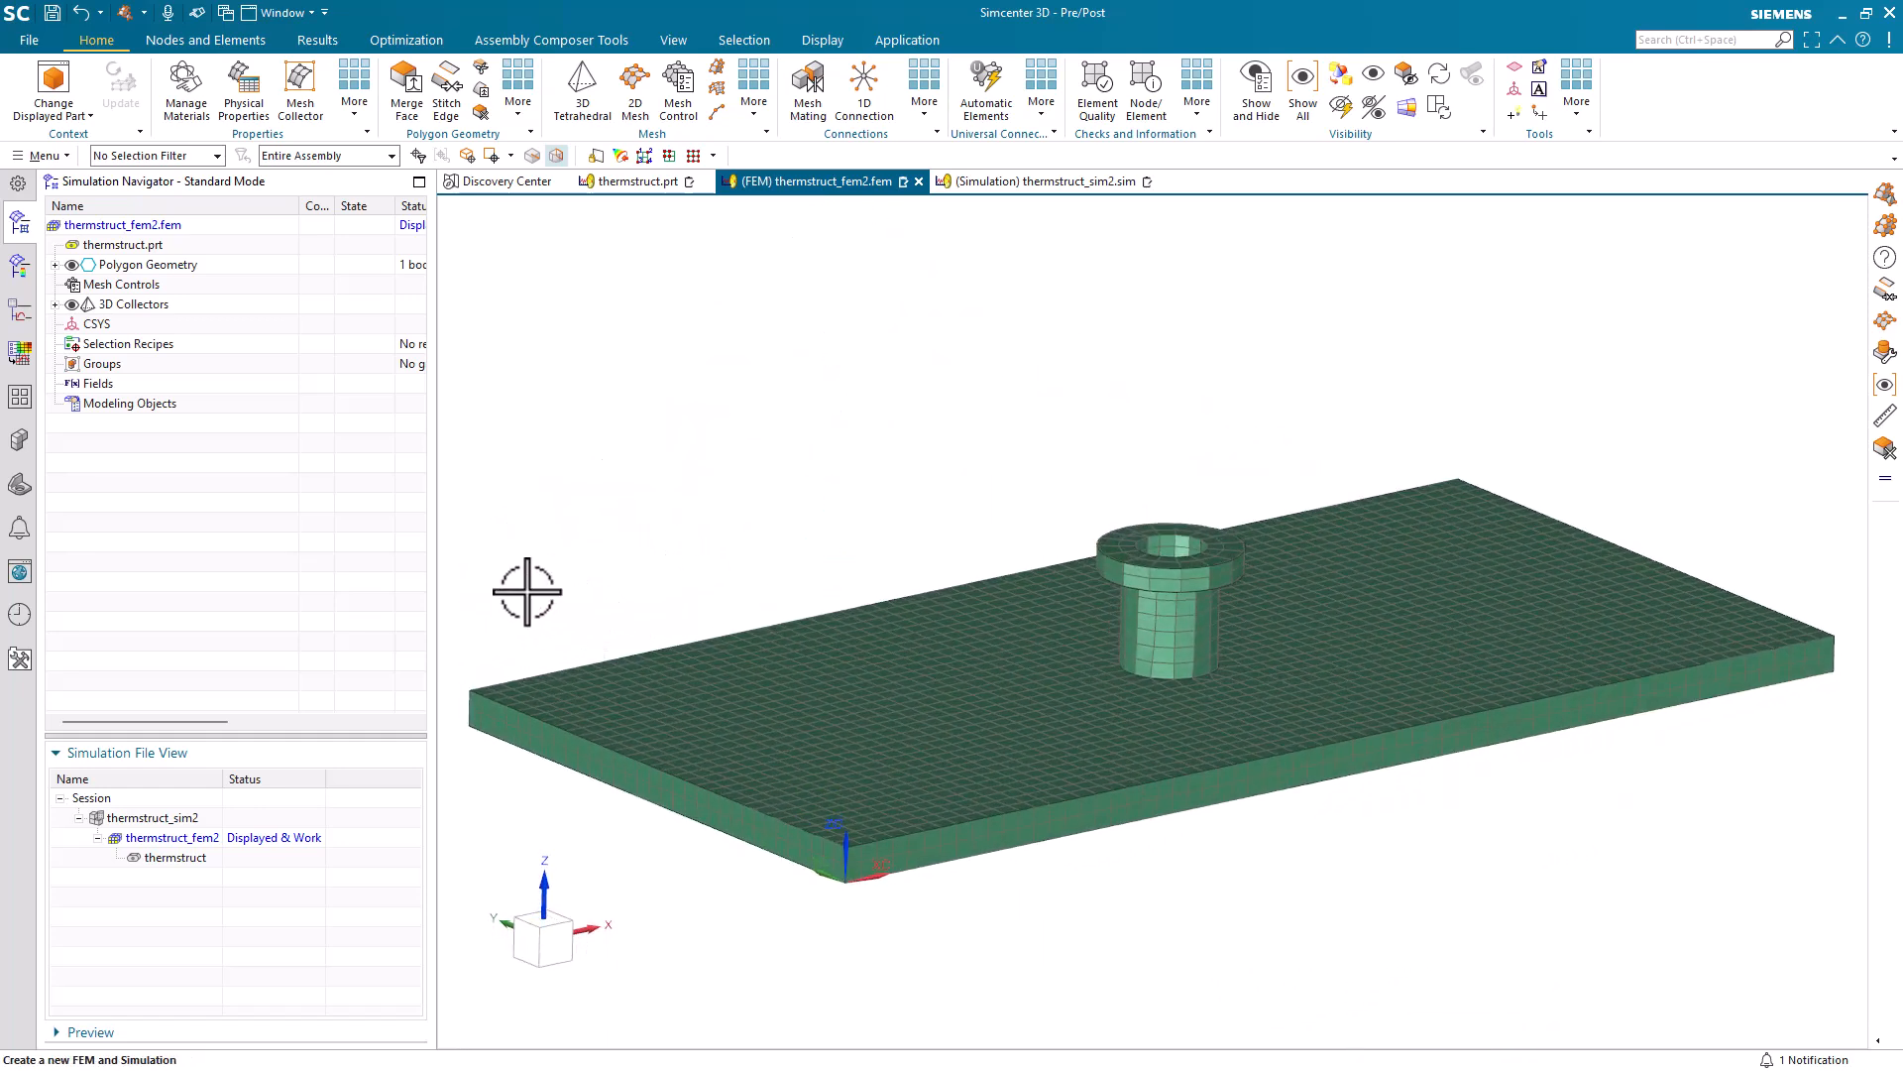
Return to the thermstruct_sim2 simulation and begin a Heat Flux thermal load on the plate's underside face
double_click(177, 819)
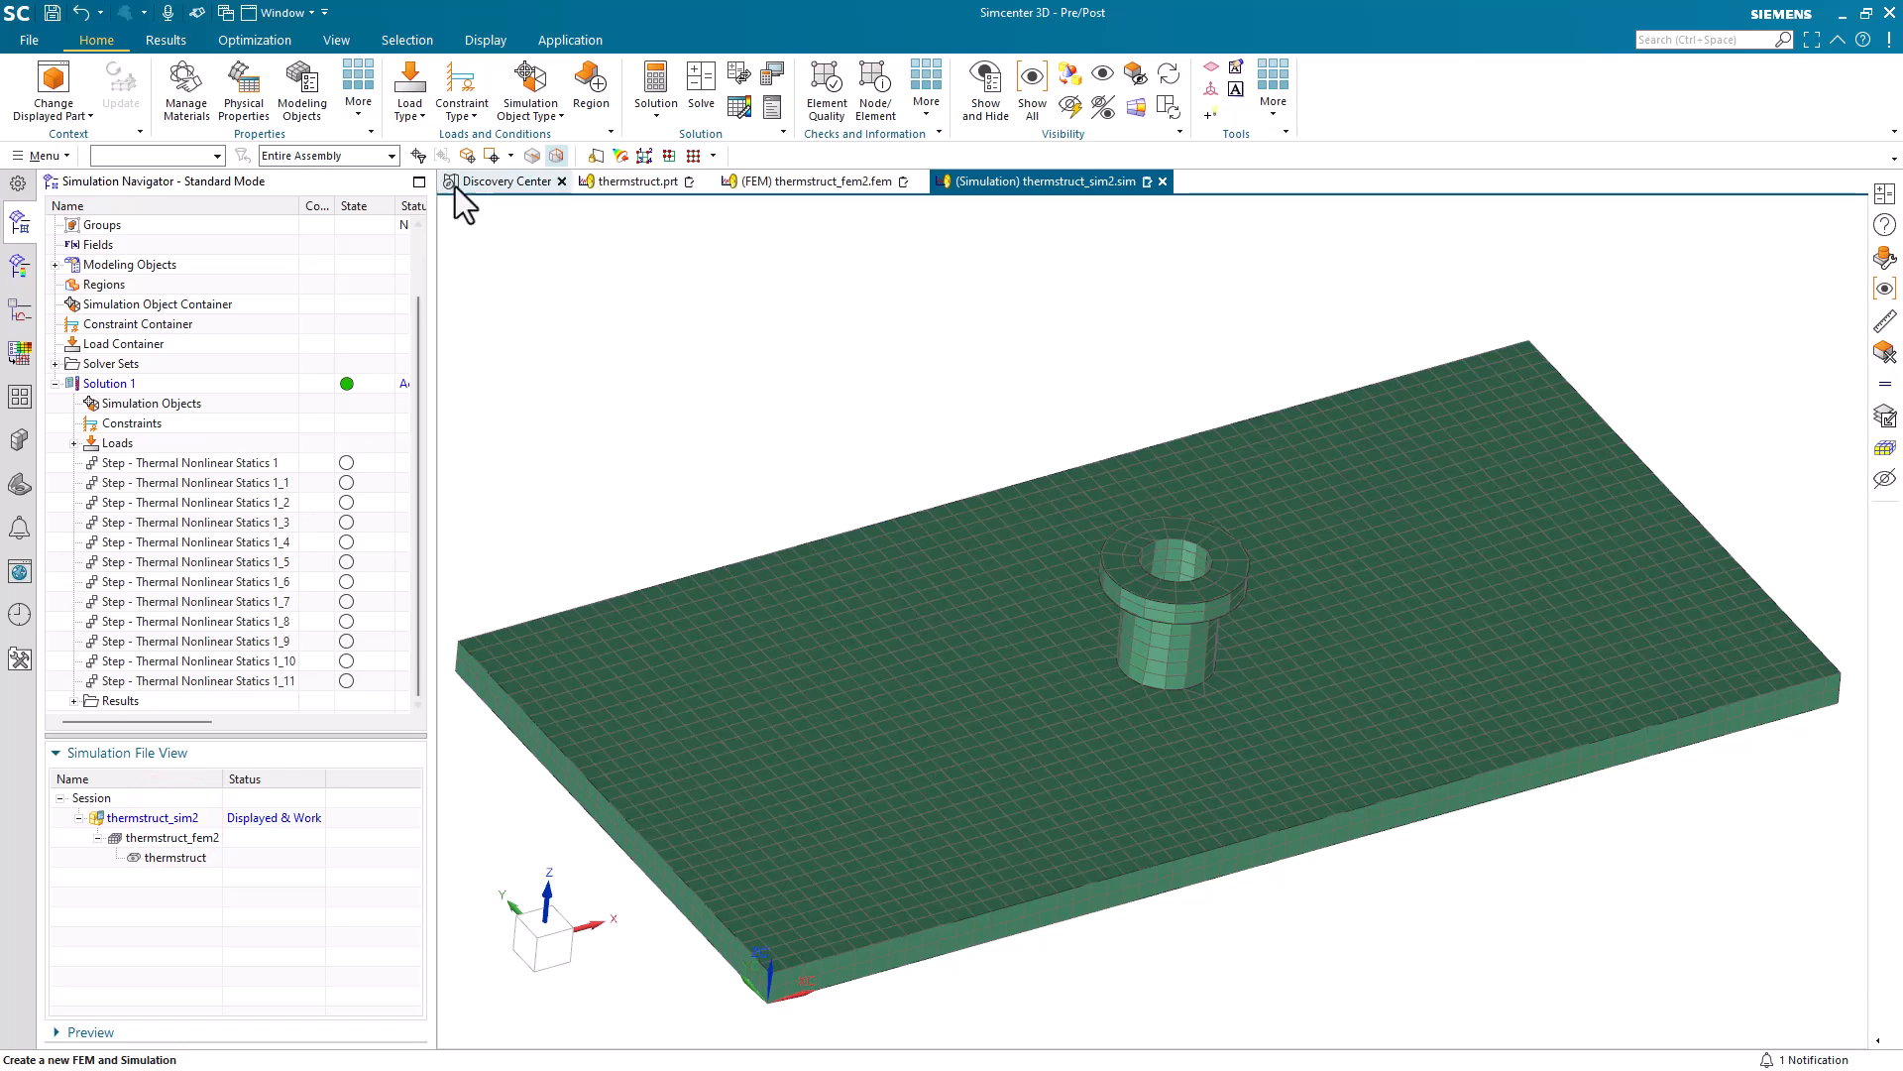
left_click(411, 107)
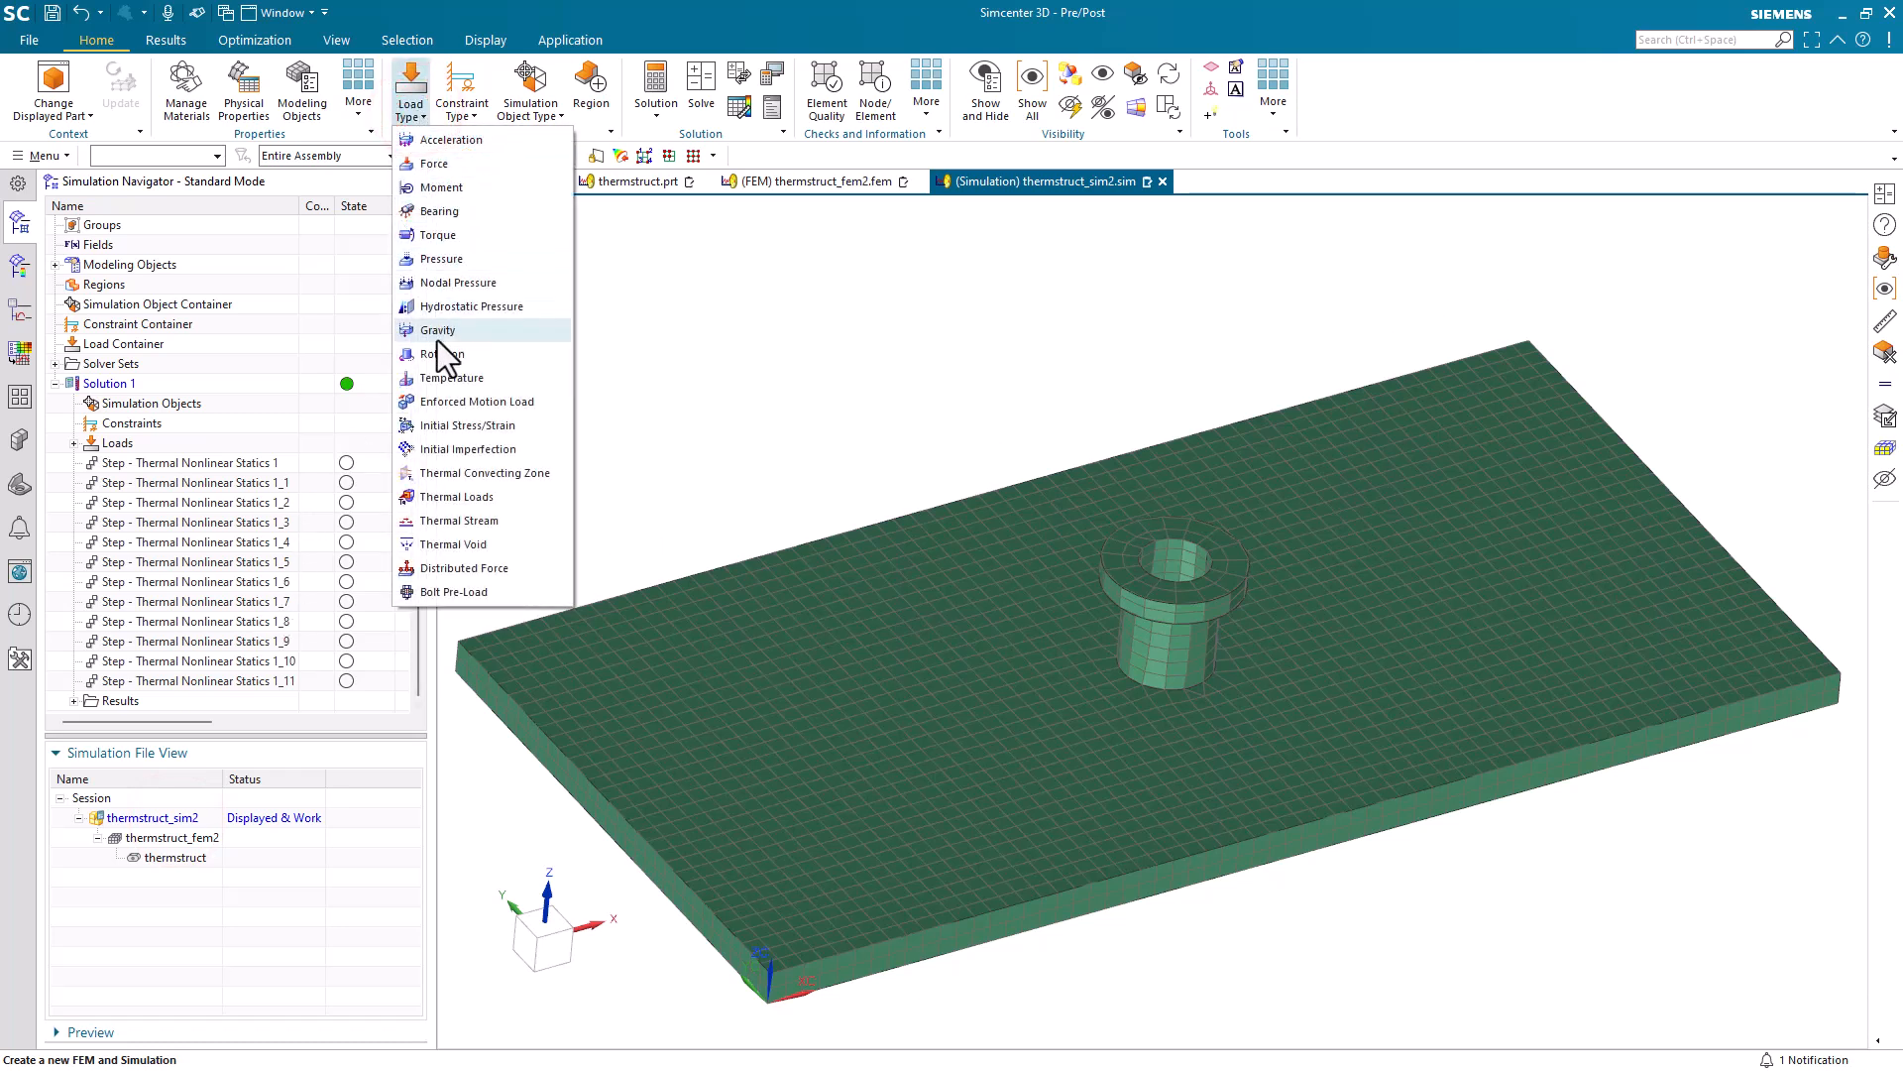
left_click(451, 493)
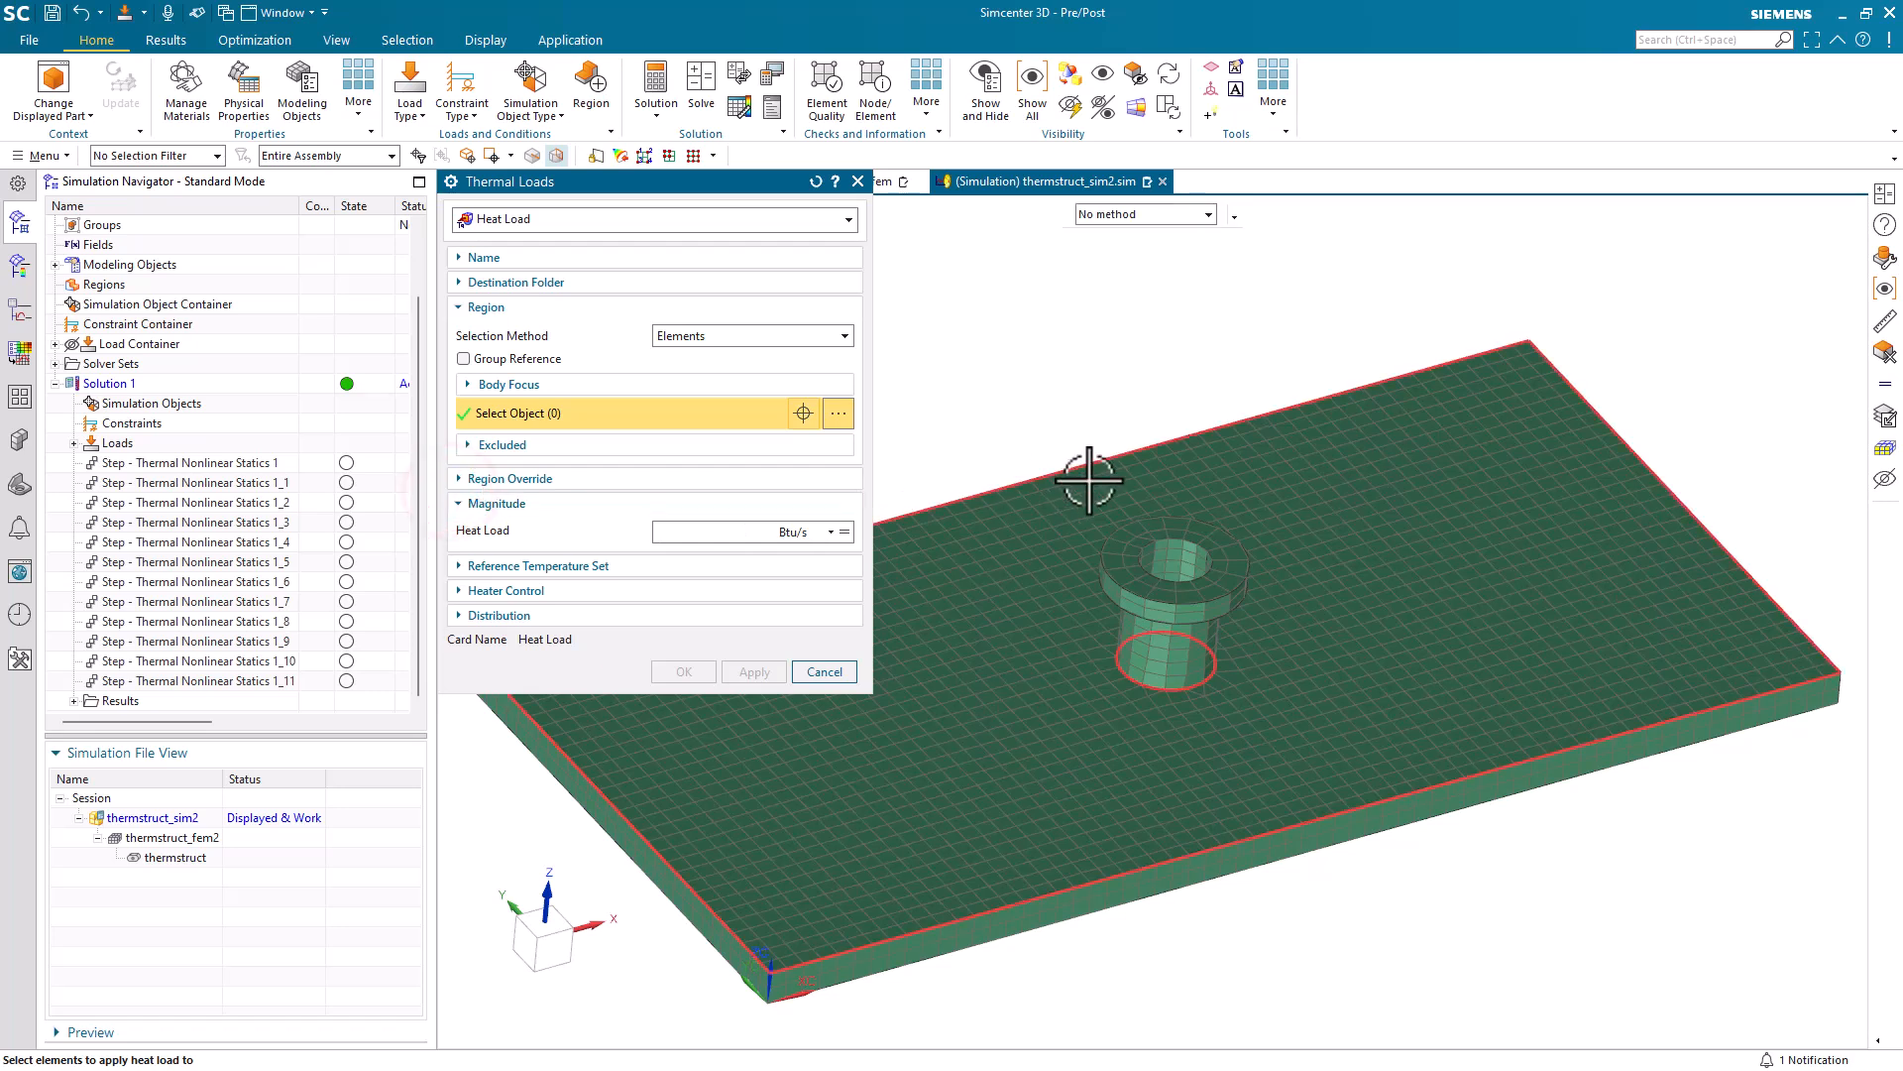
left_click(828, 224)
left_click(777, 253)
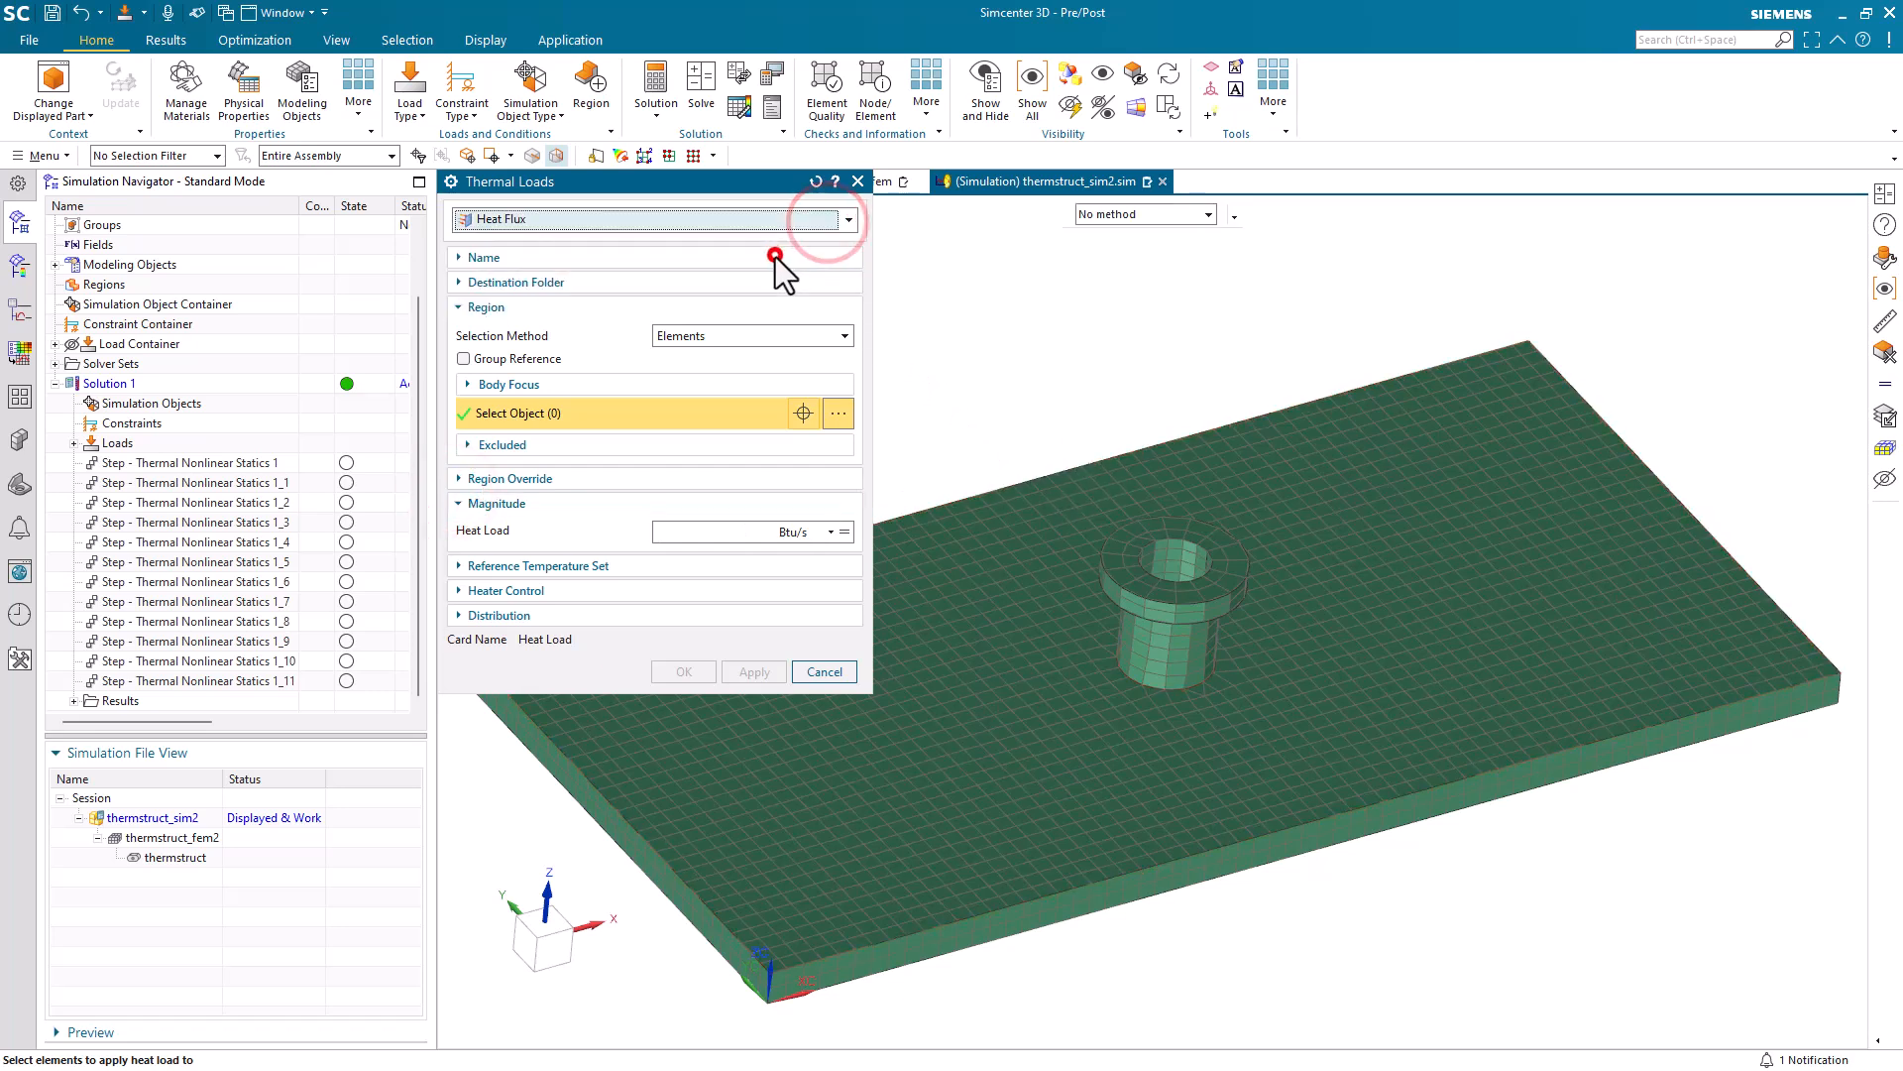
left_click_drag(722, 186, 434, 186)
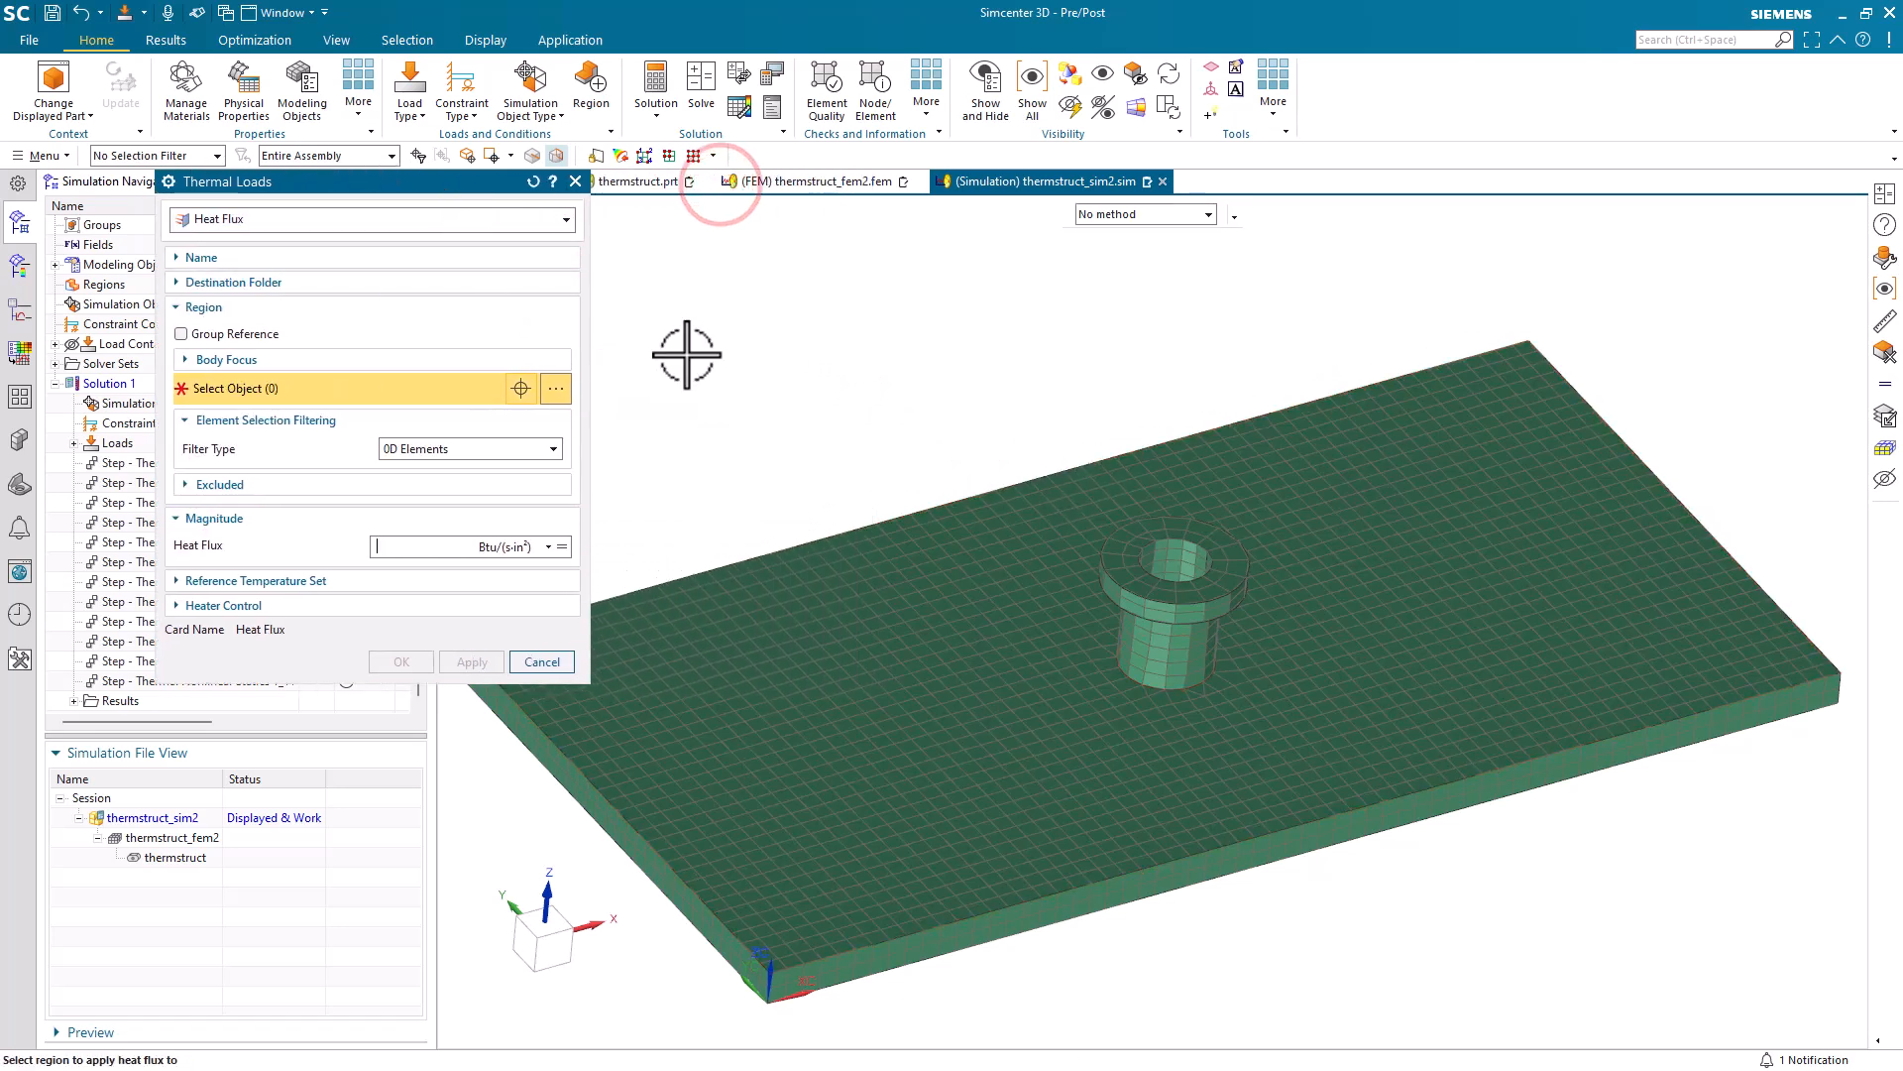
middle_click_drag(808, 353, 833, 287)
left_click(853, 592)
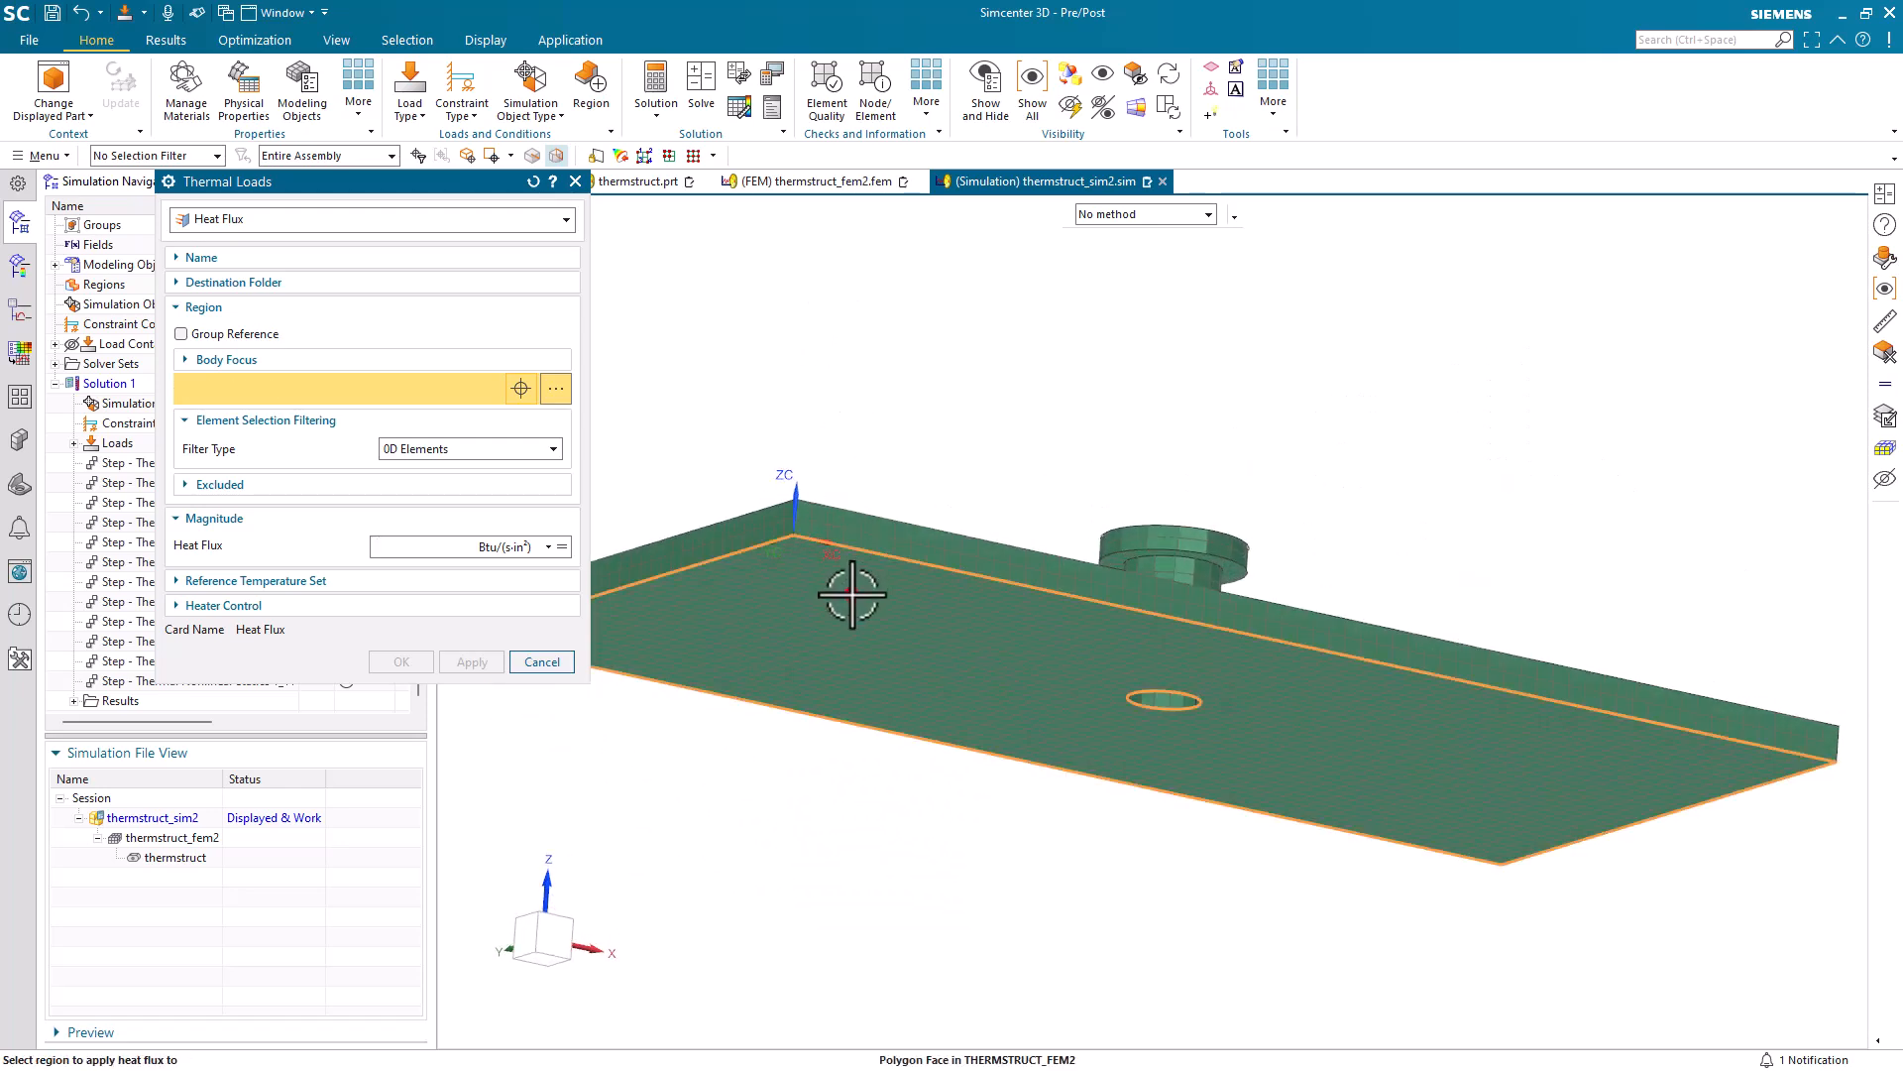
middle_click_drag(865, 415, 859, 462)
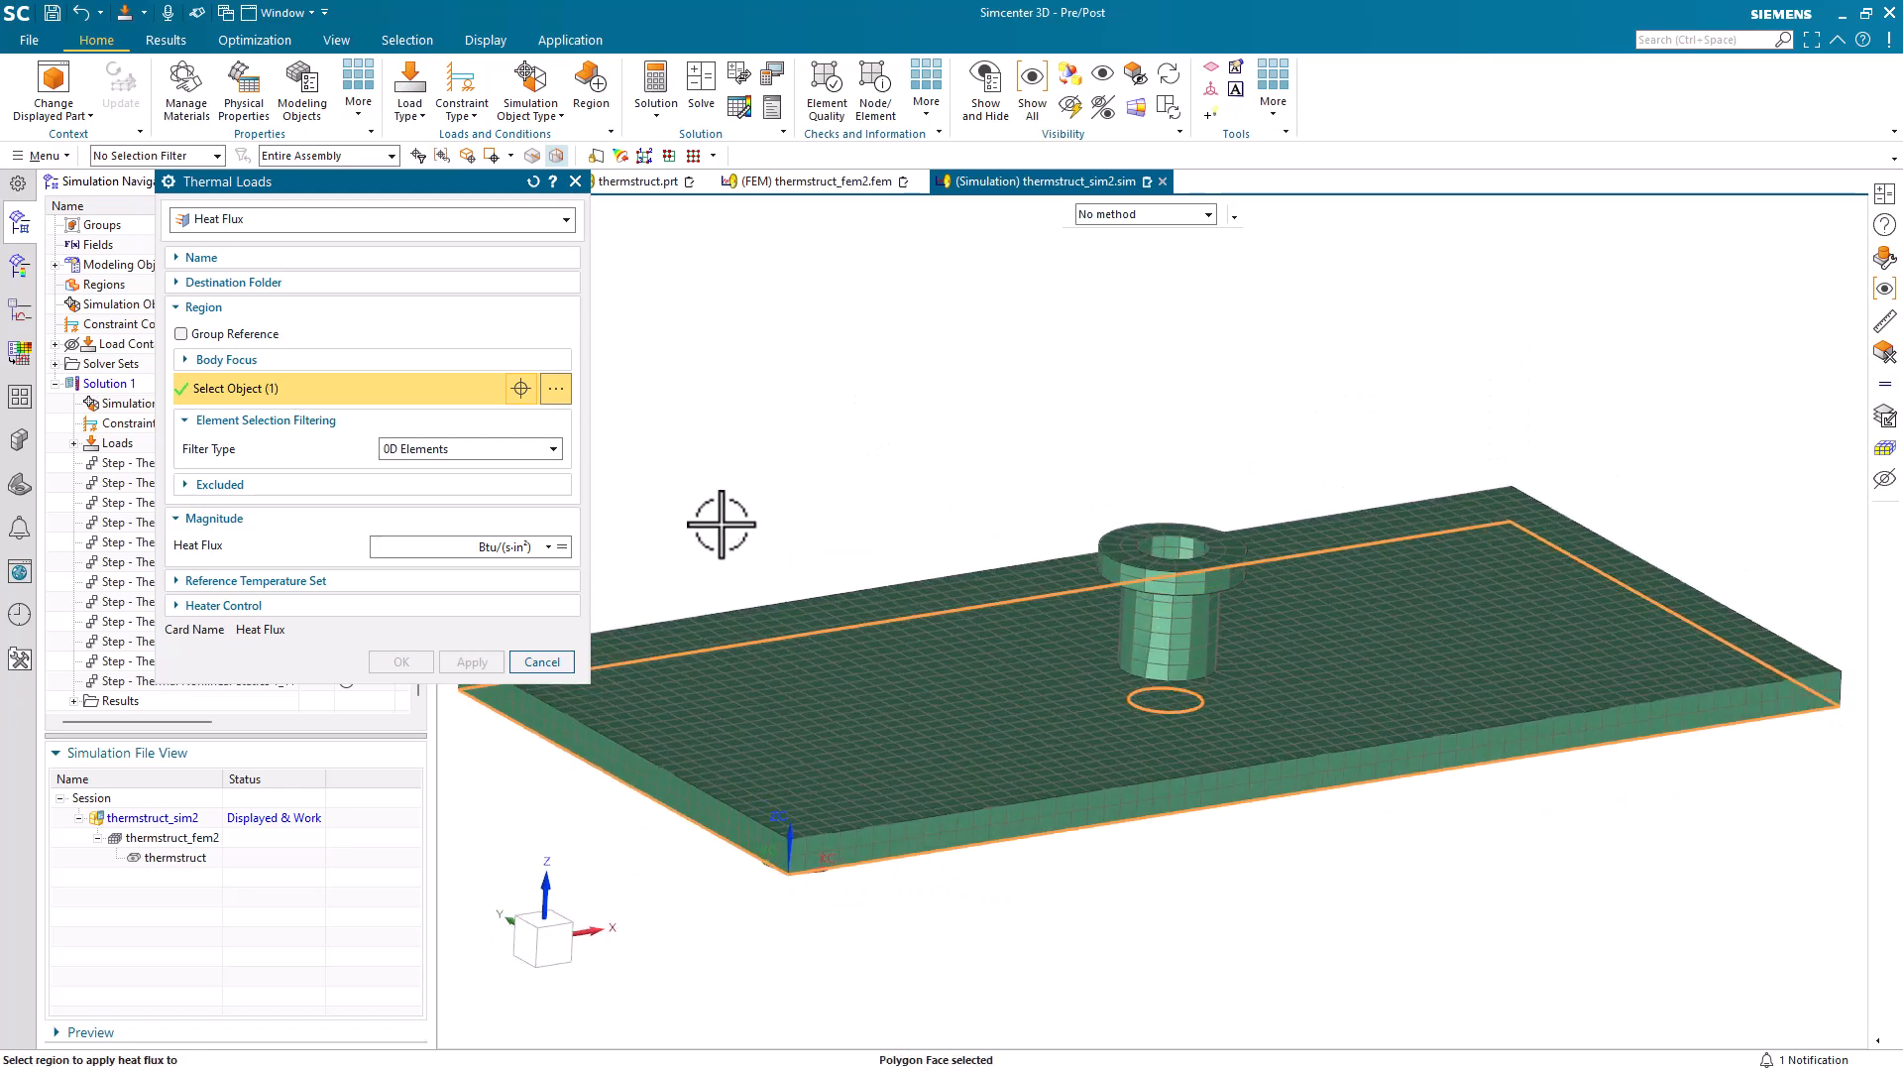
Start a new formula field for the heat flux magnitude with Time as the independent domain
left_click(559, 548)
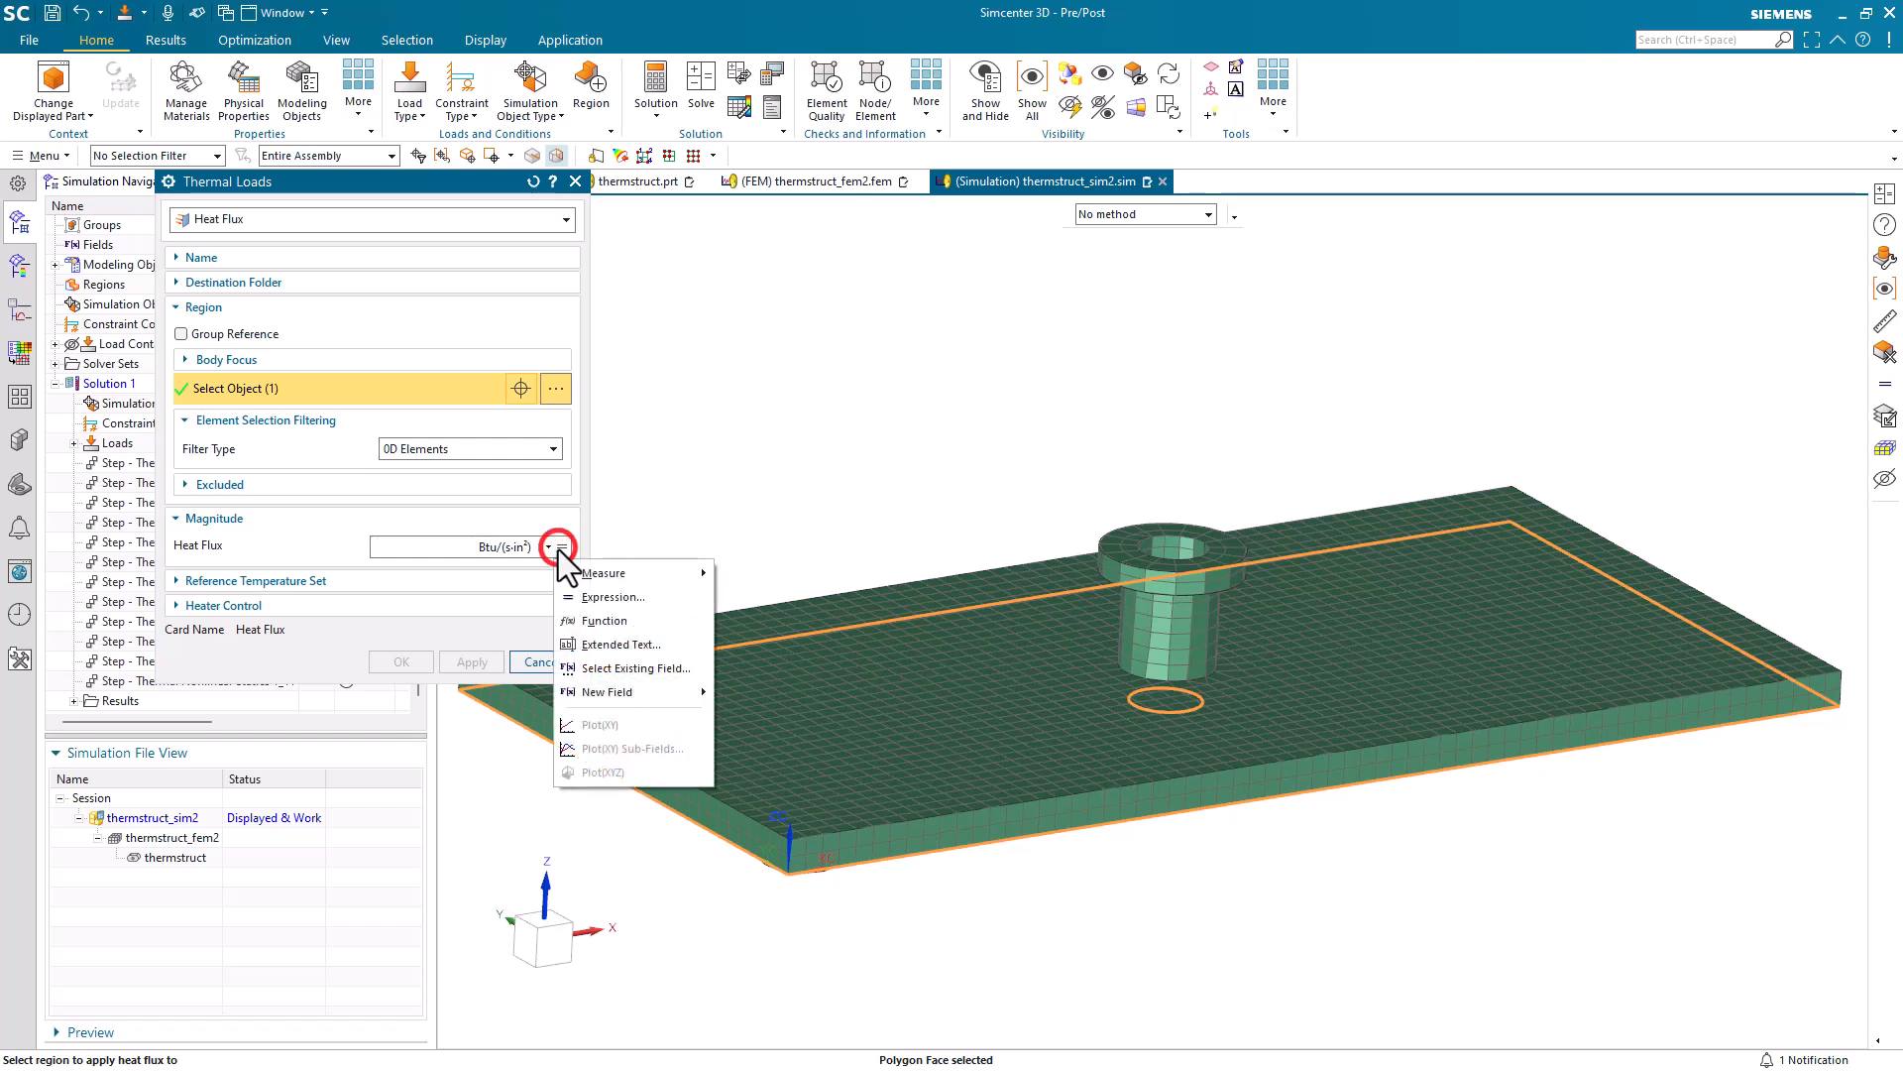
mouse_move(633, 691)
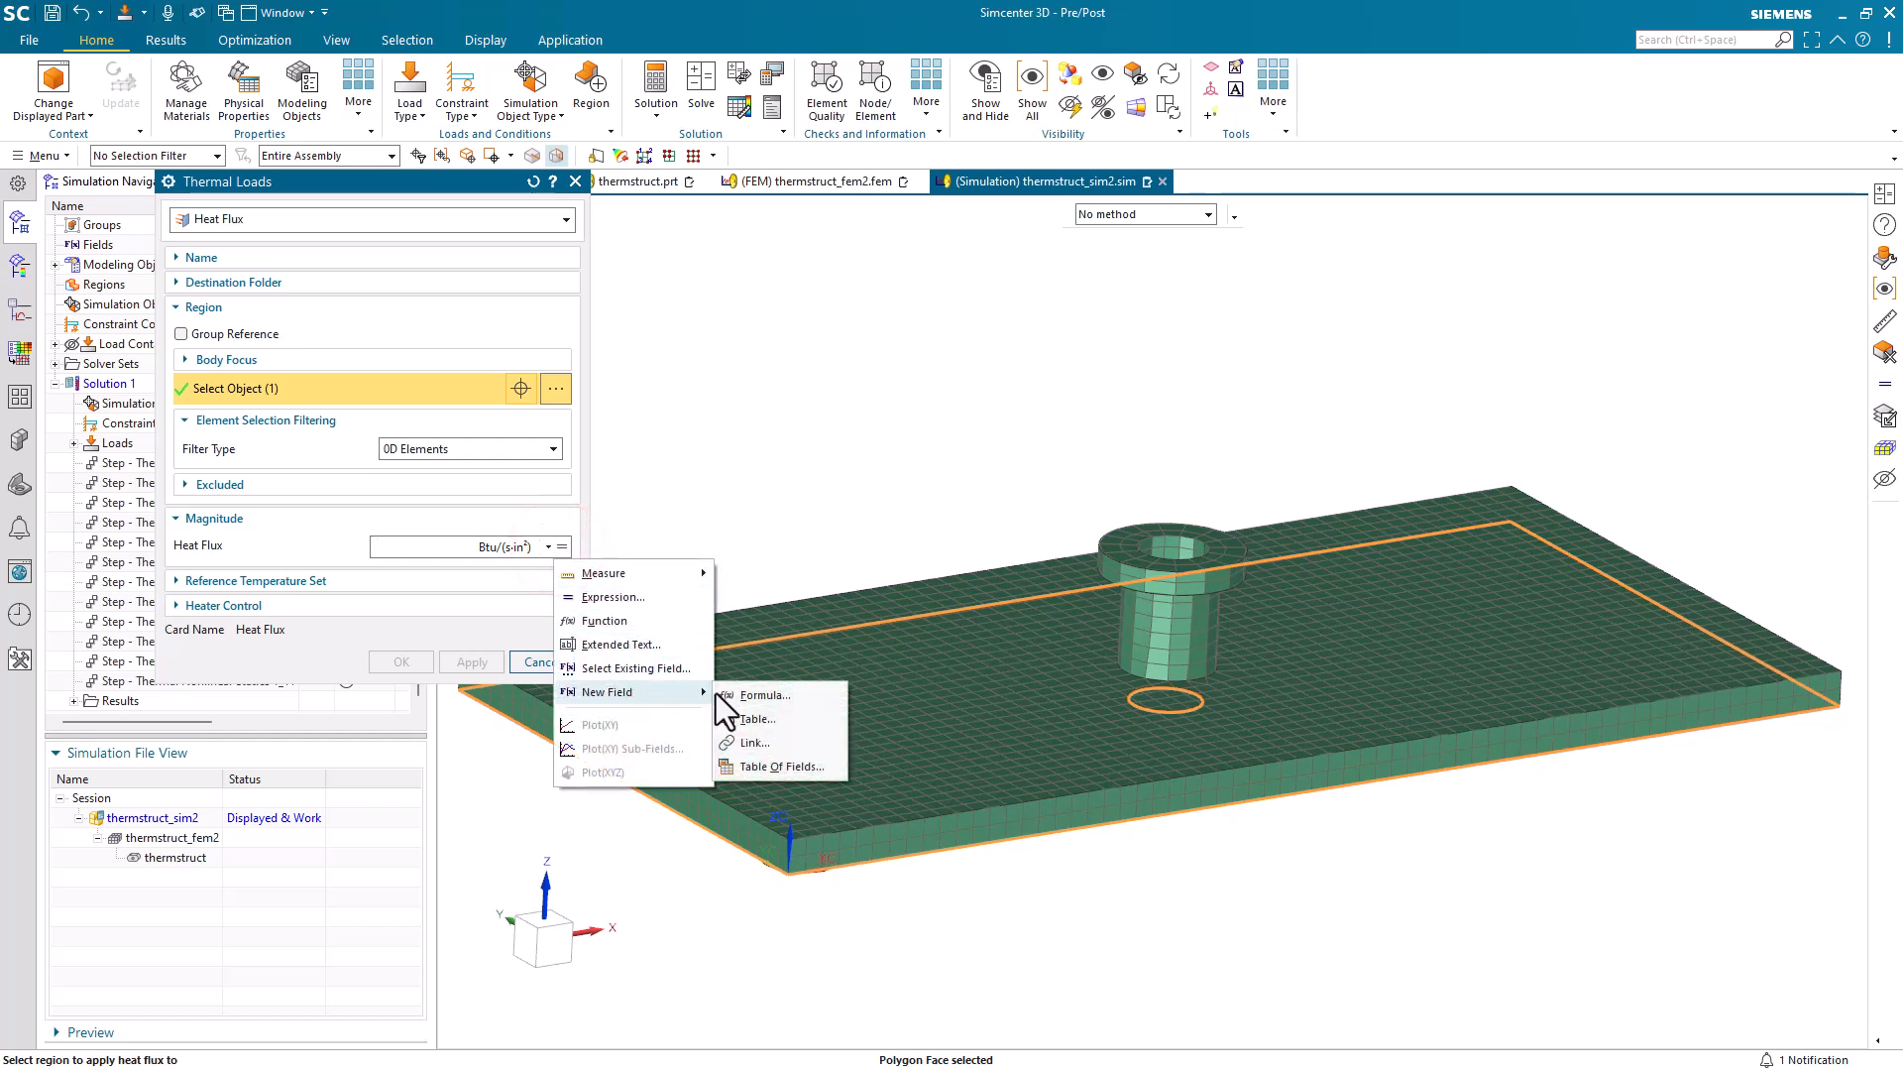
left_click(769, 695)
left_click(755, 287)
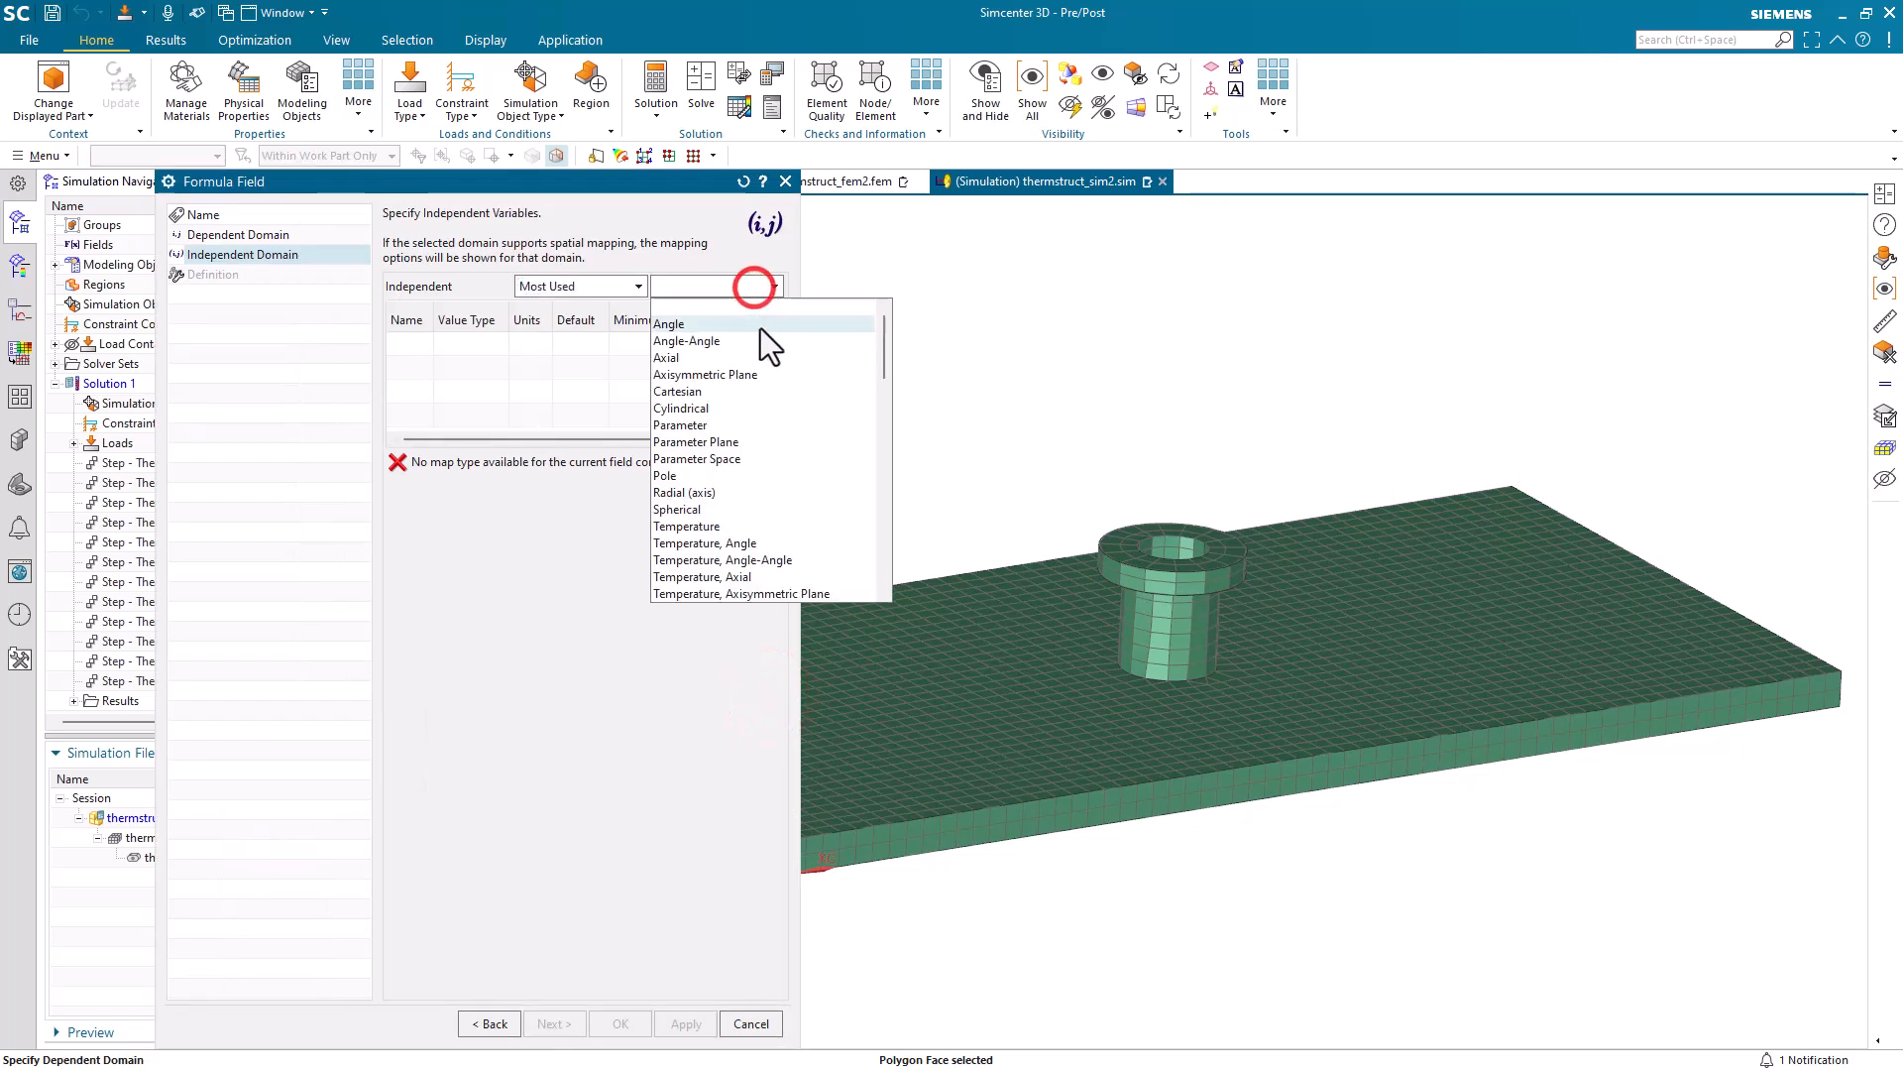
scroll(739, 466, "down", 3)
scroll(733, 506, "down", 8)
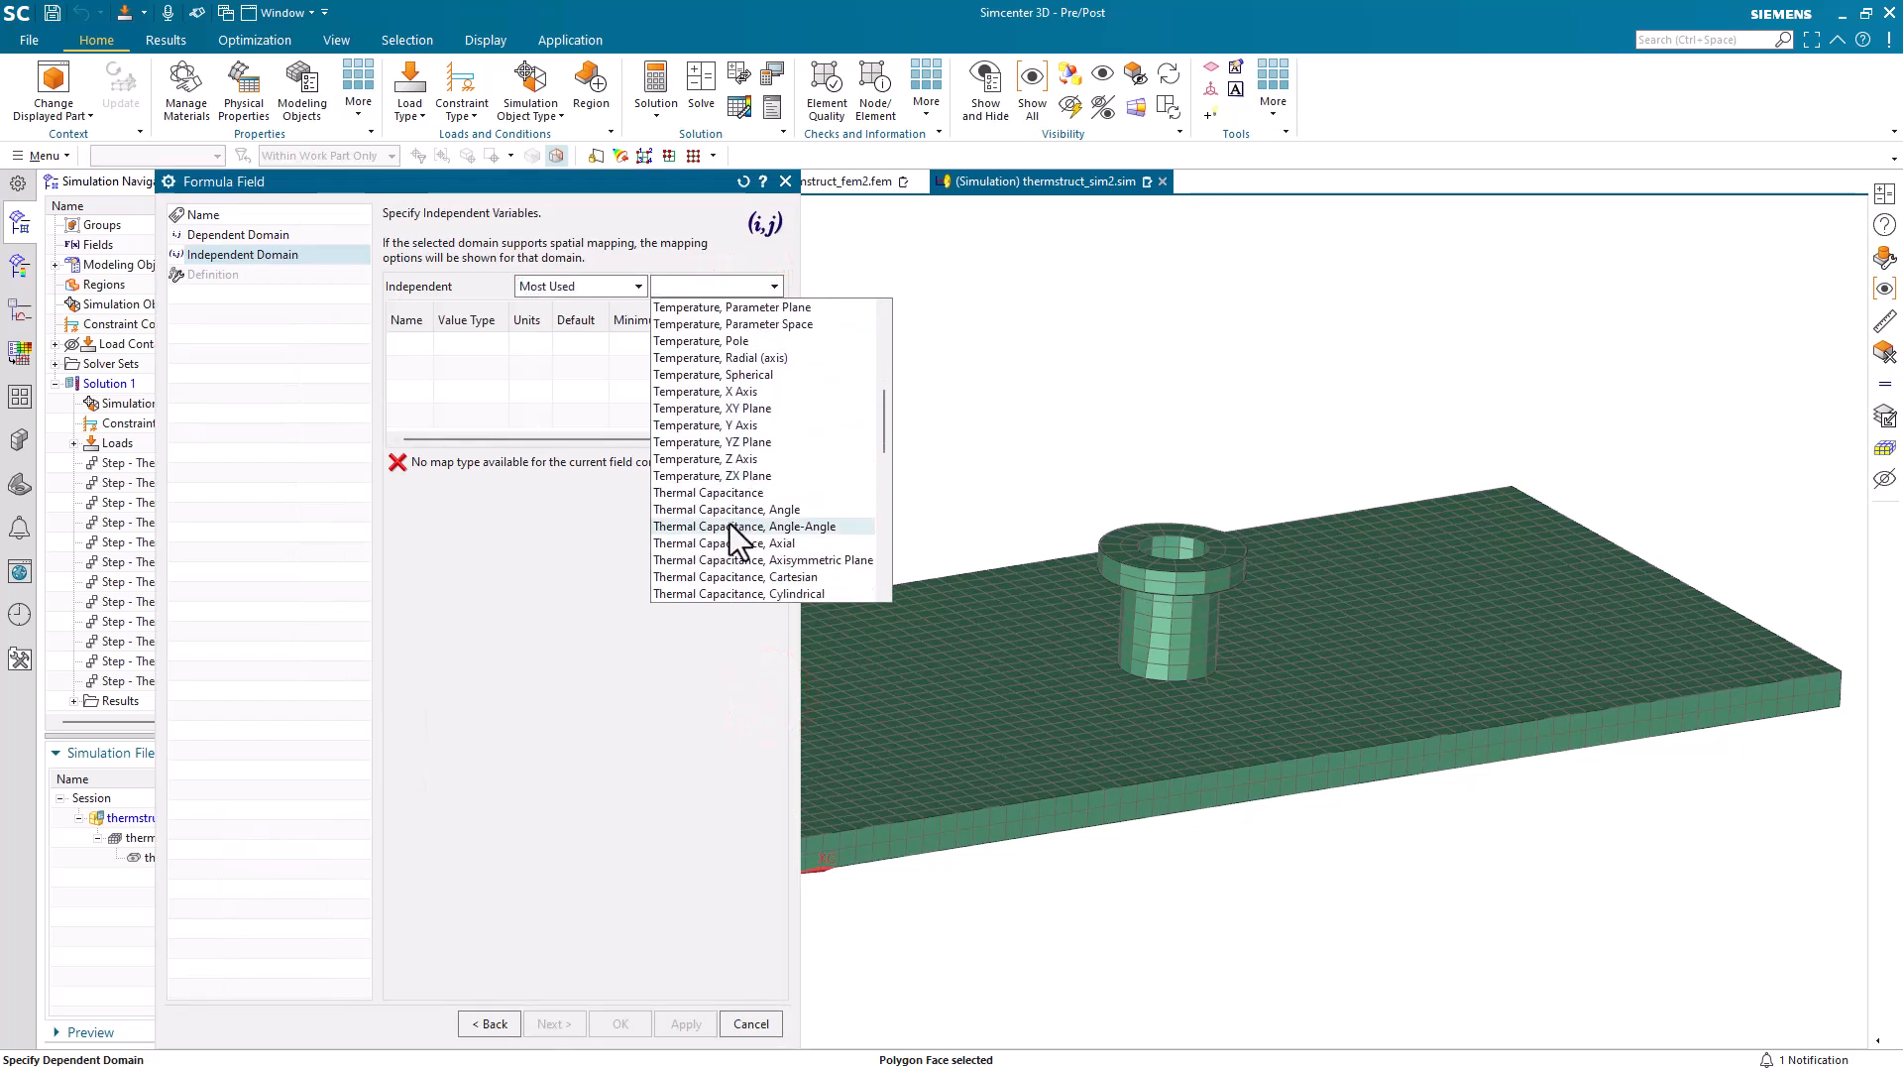
scroll(728, 527, "down", 3)
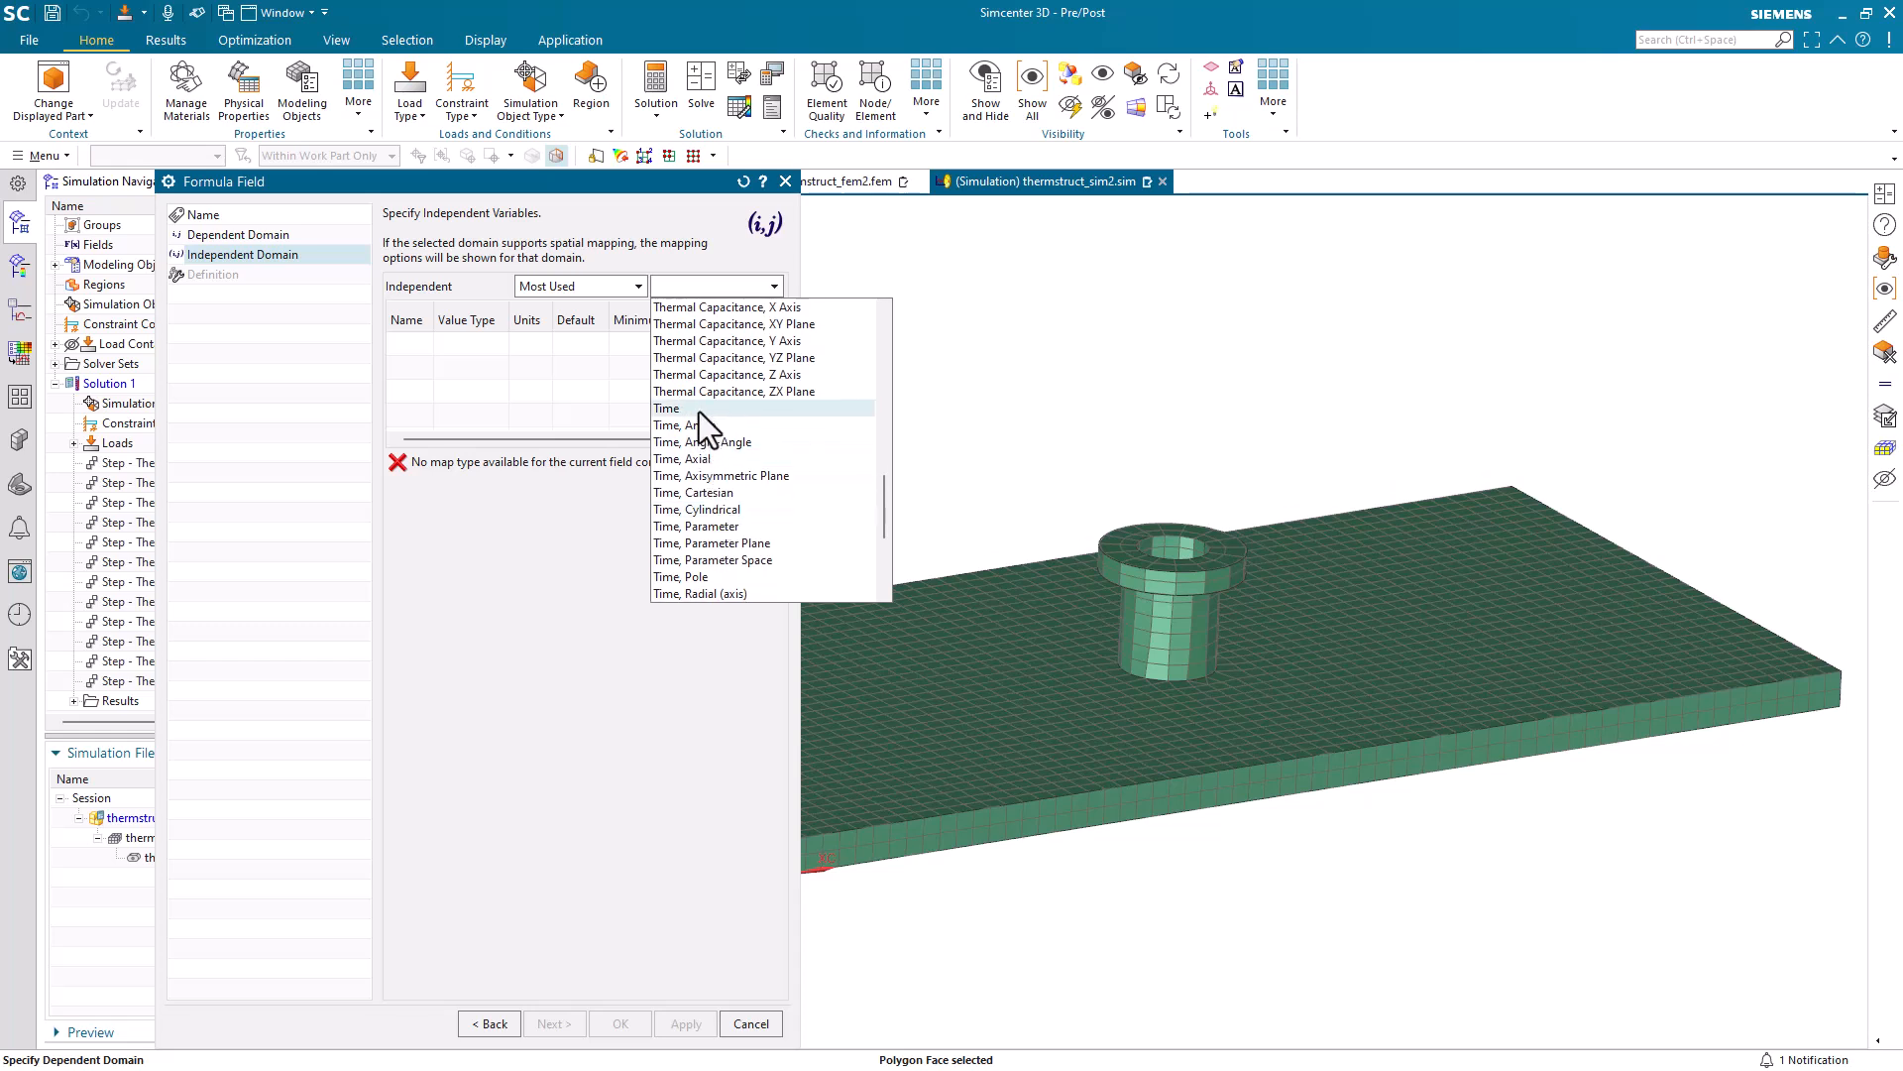
left_click(699, 408)
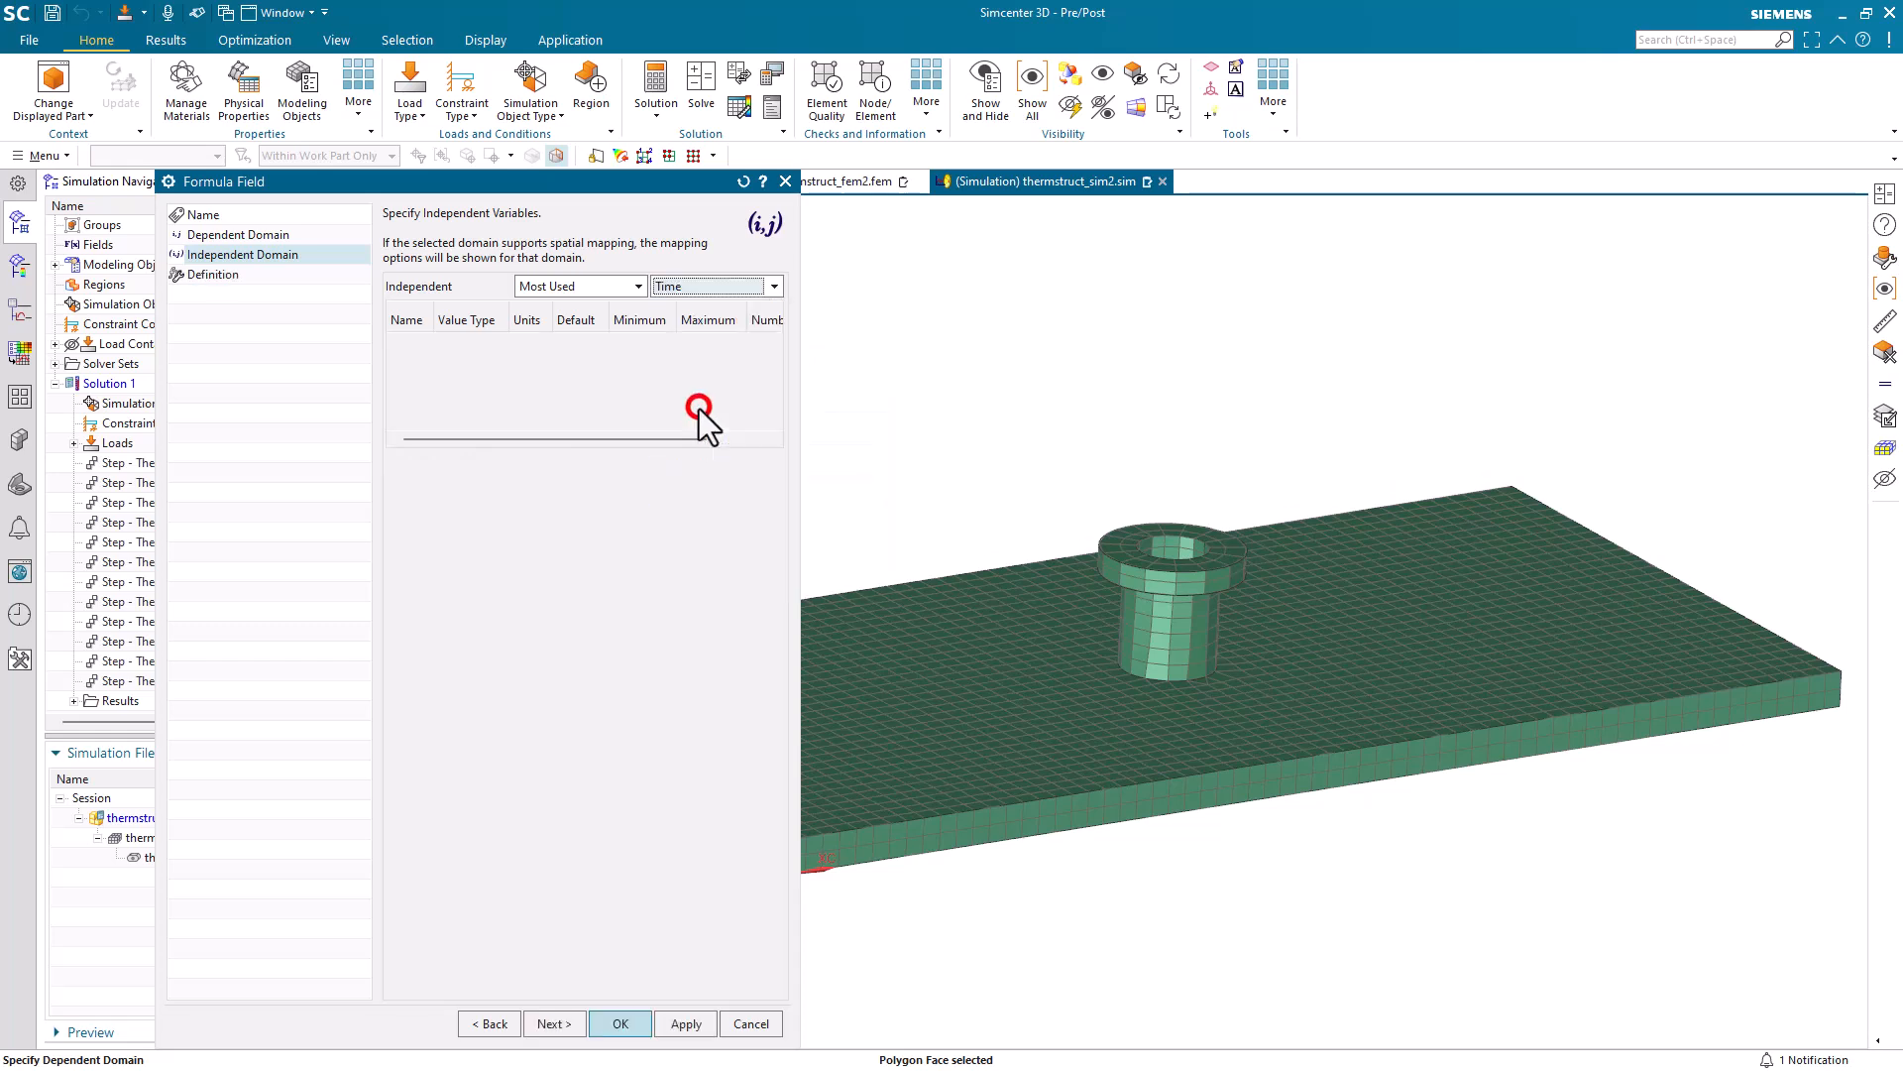
left_click(554, 1023)
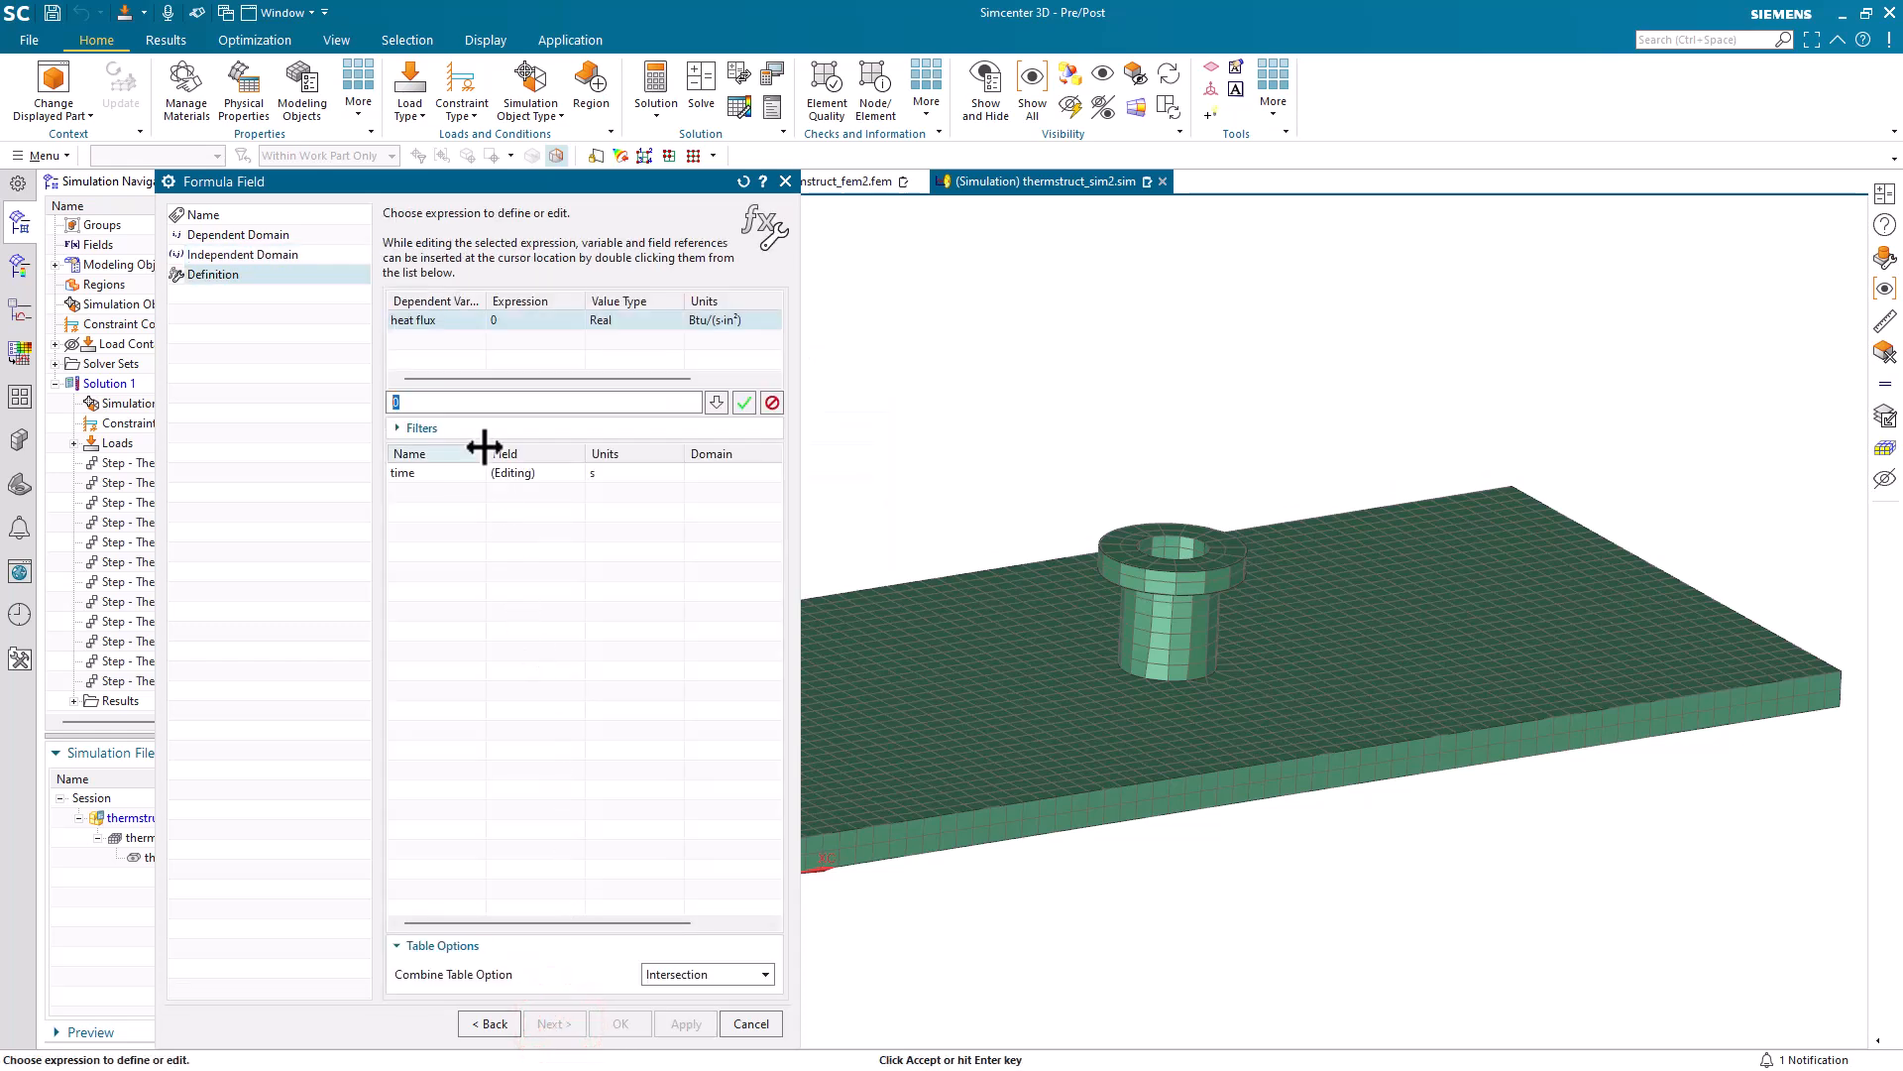
Define the heat flux expression as sin(time*360/22) and accept the formula field
type("sin")
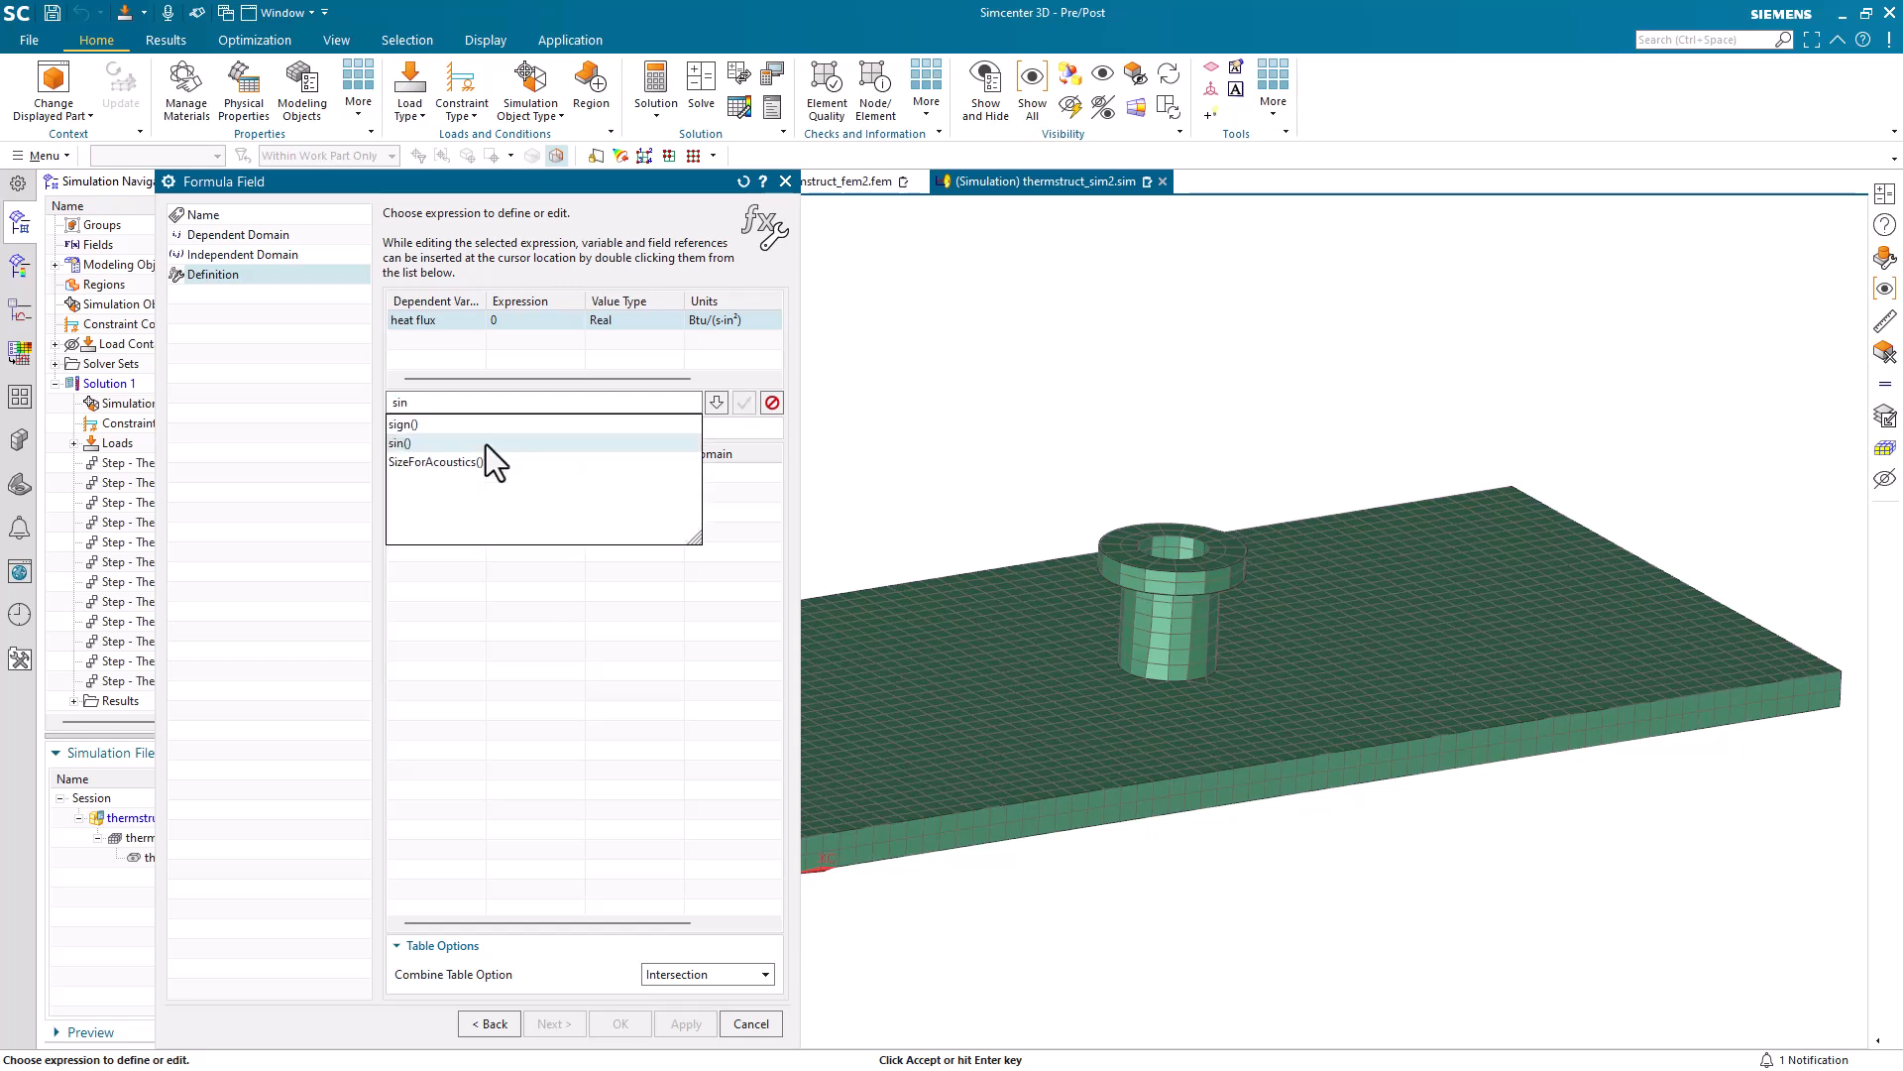
type("(")
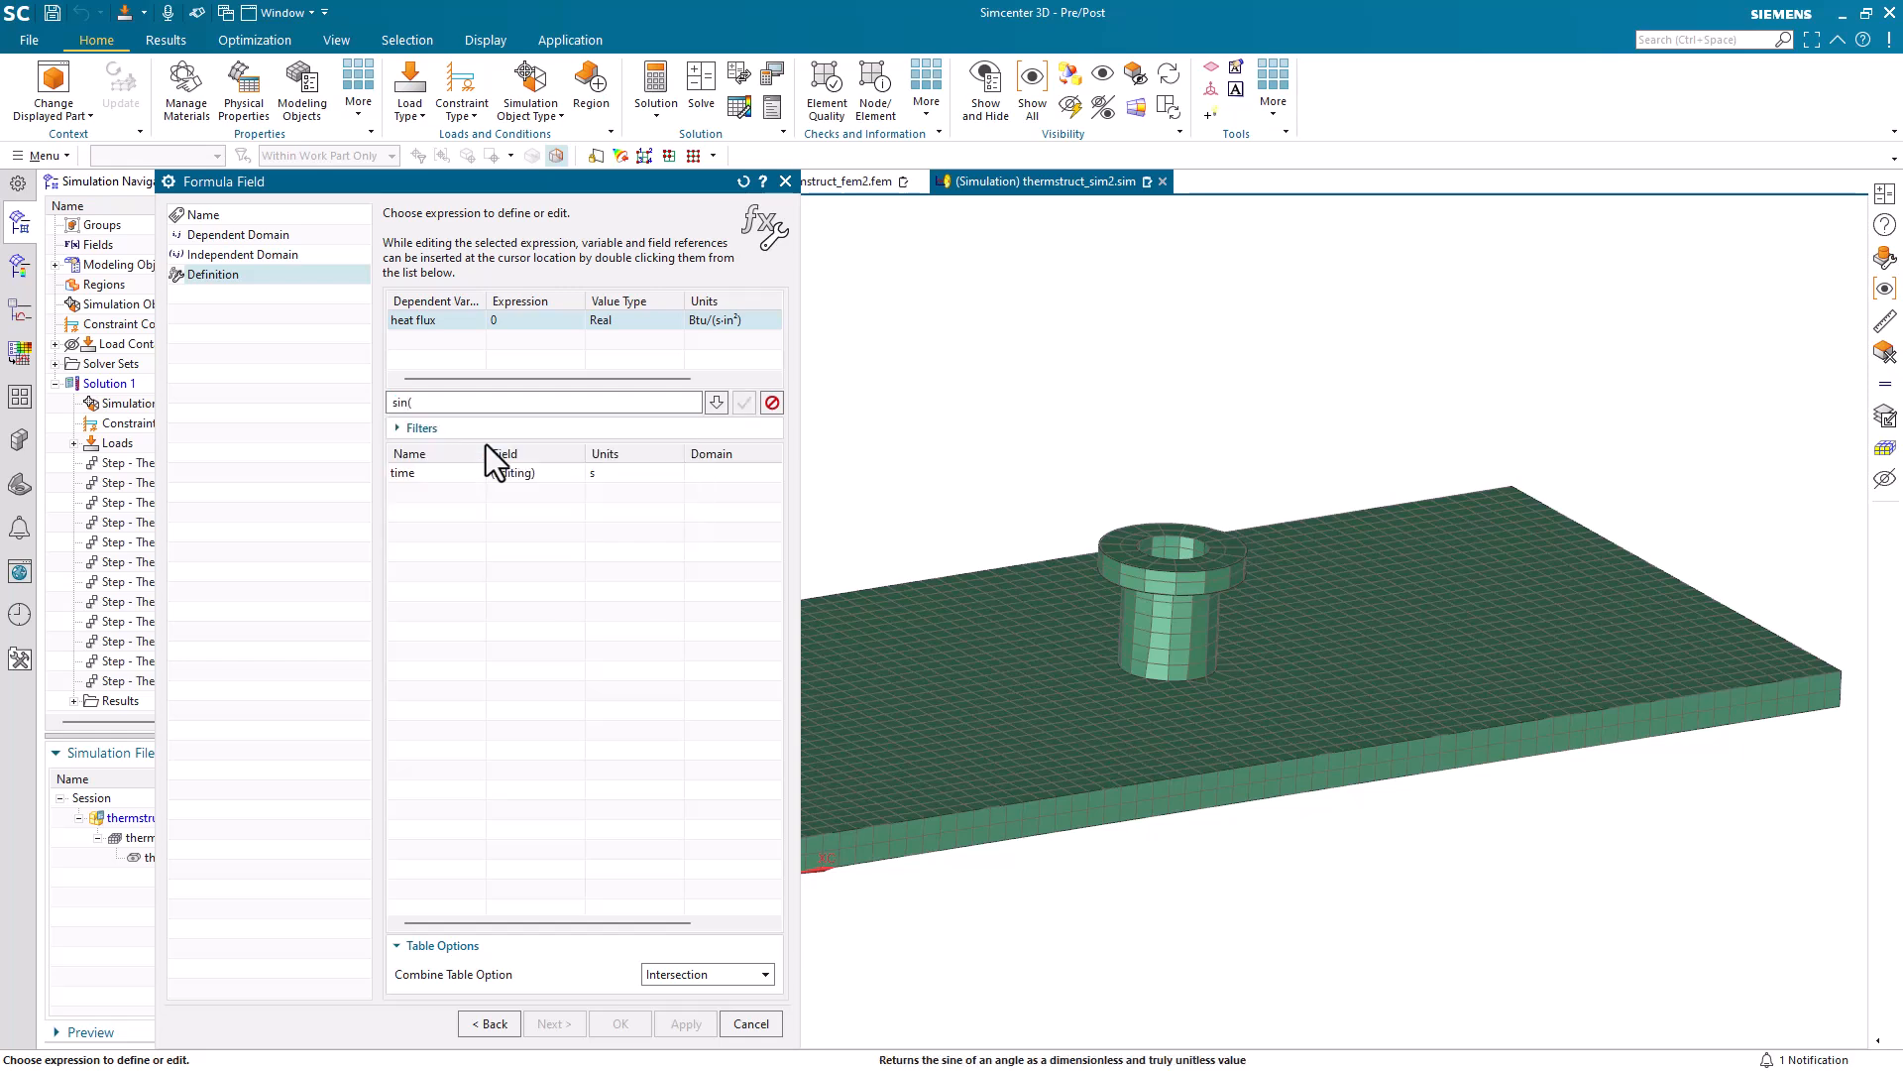
type("time*360")
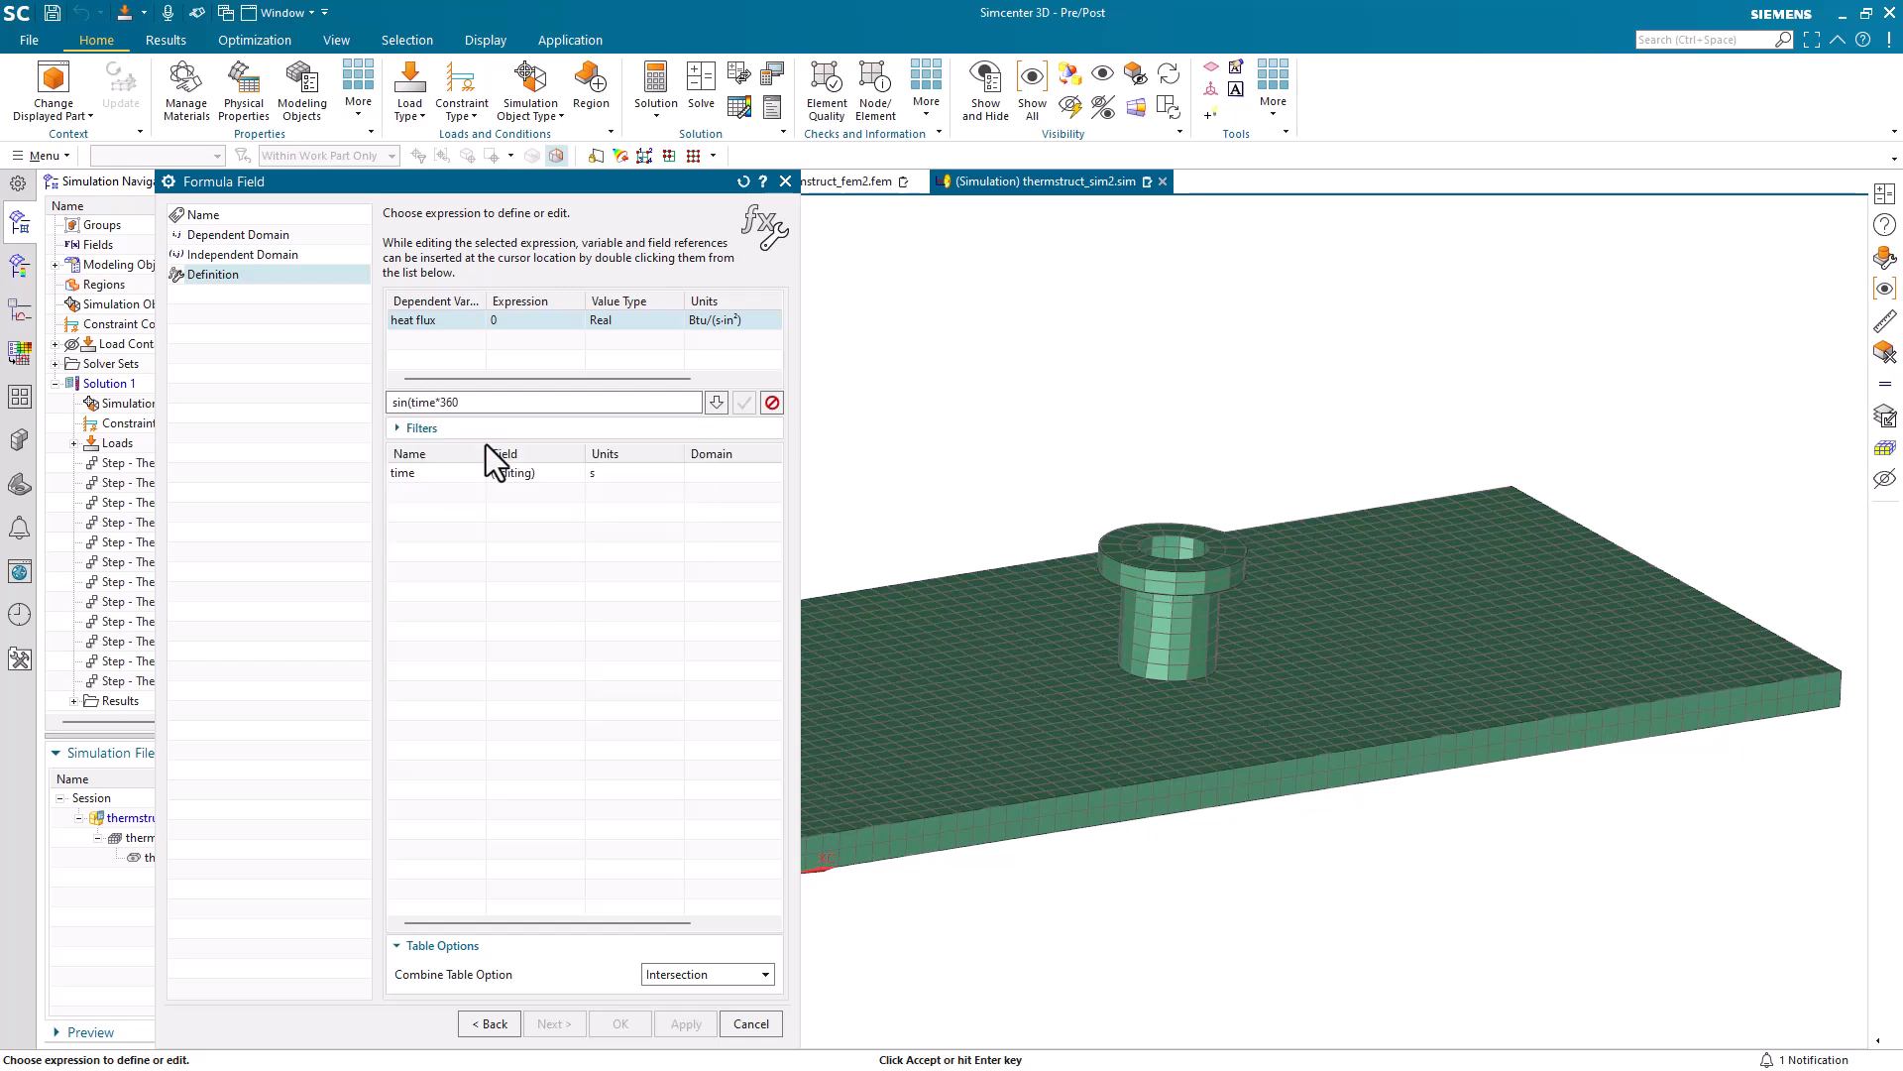
type("/22)")
left_click(745, 403)
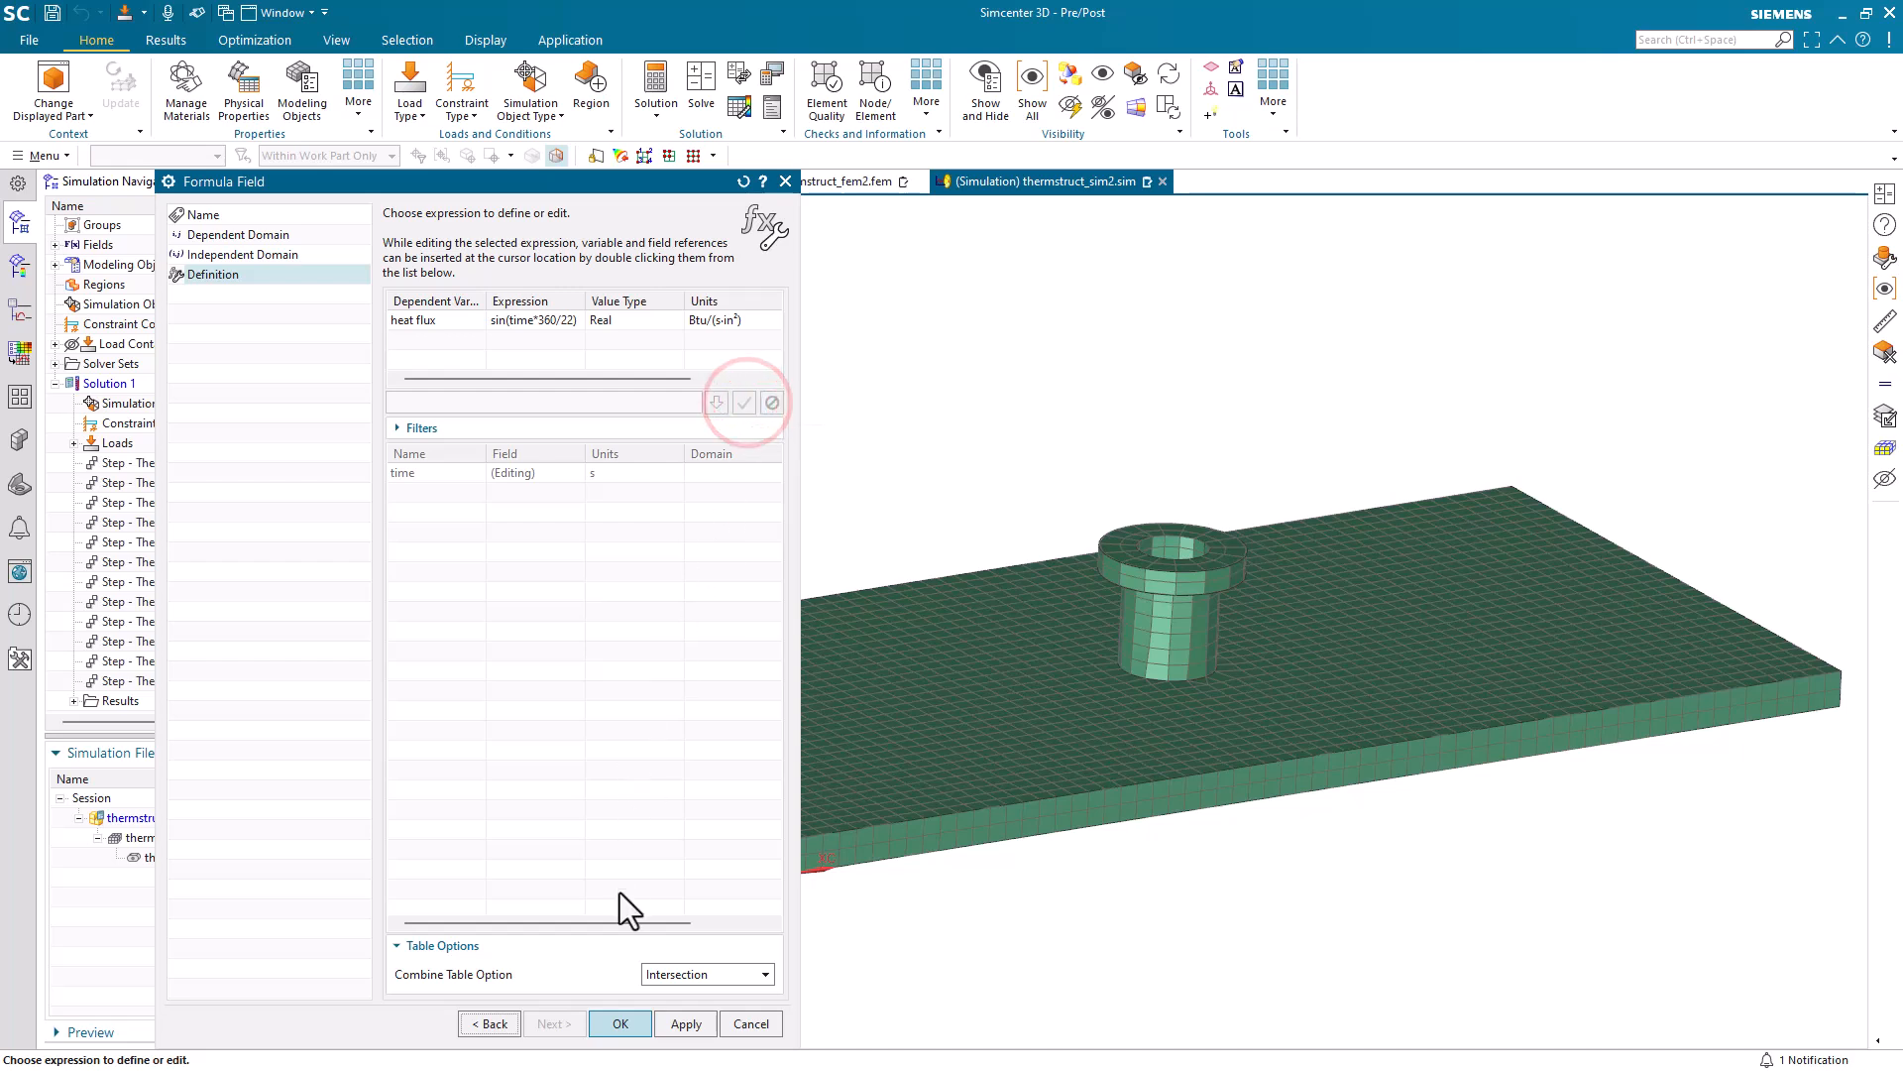
left_click(619, 1025)
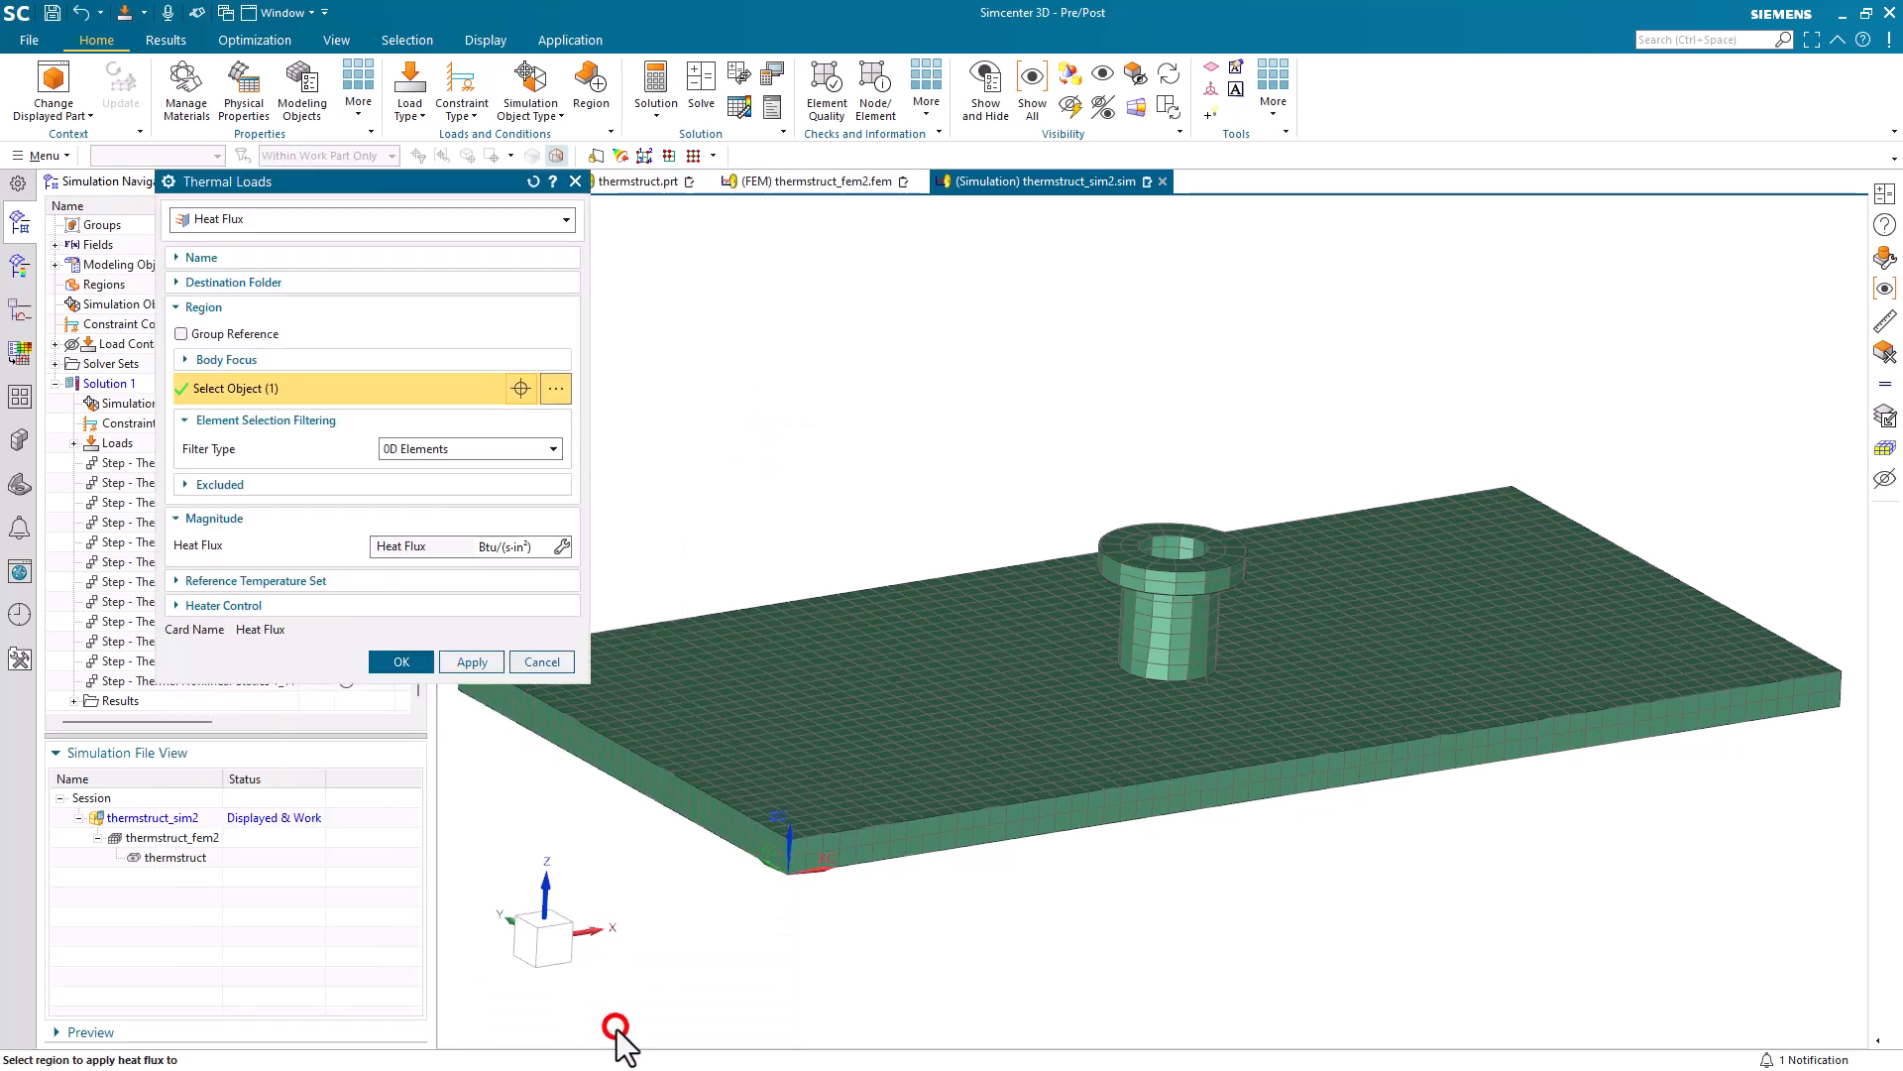
Plot the heat flux field against time from 0 to 11 s in a new window, check the curve and close the plot
left_click(555, 540)
left_click(607, 701)
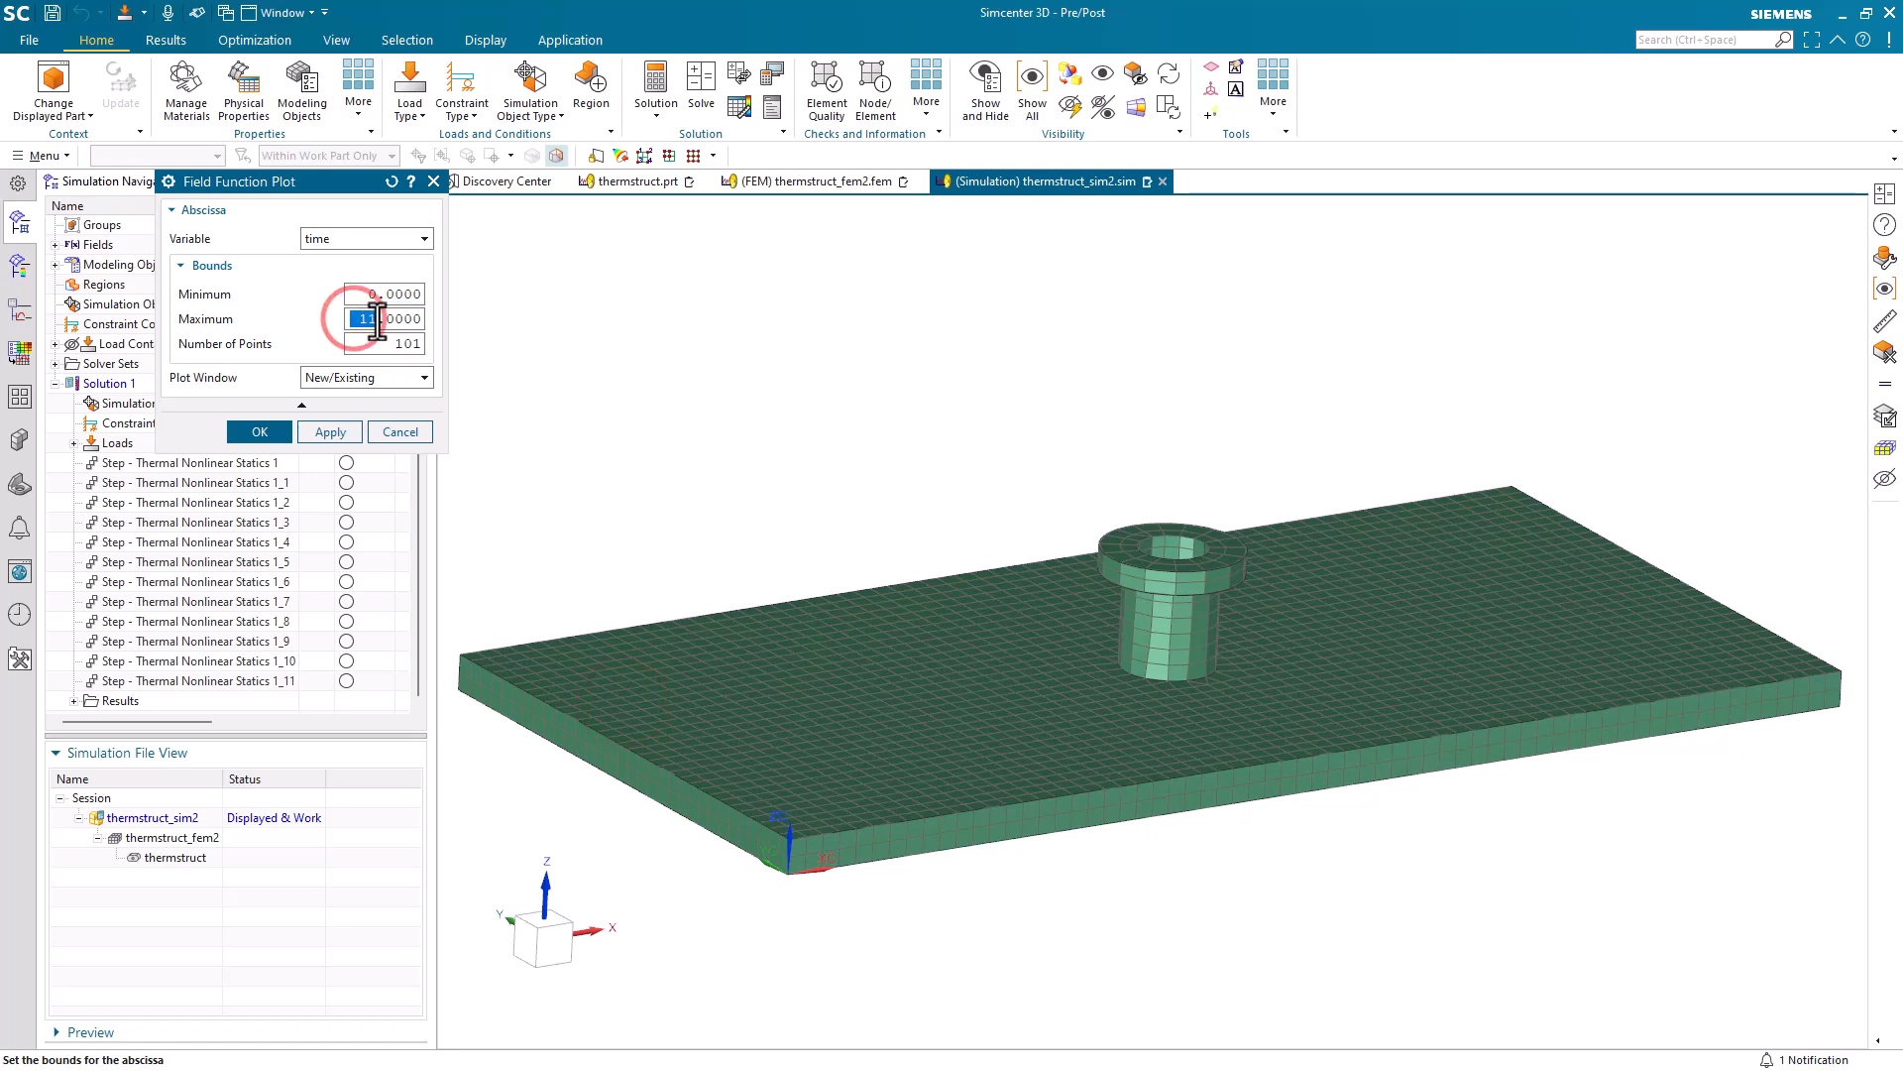
left_click(260, 431)
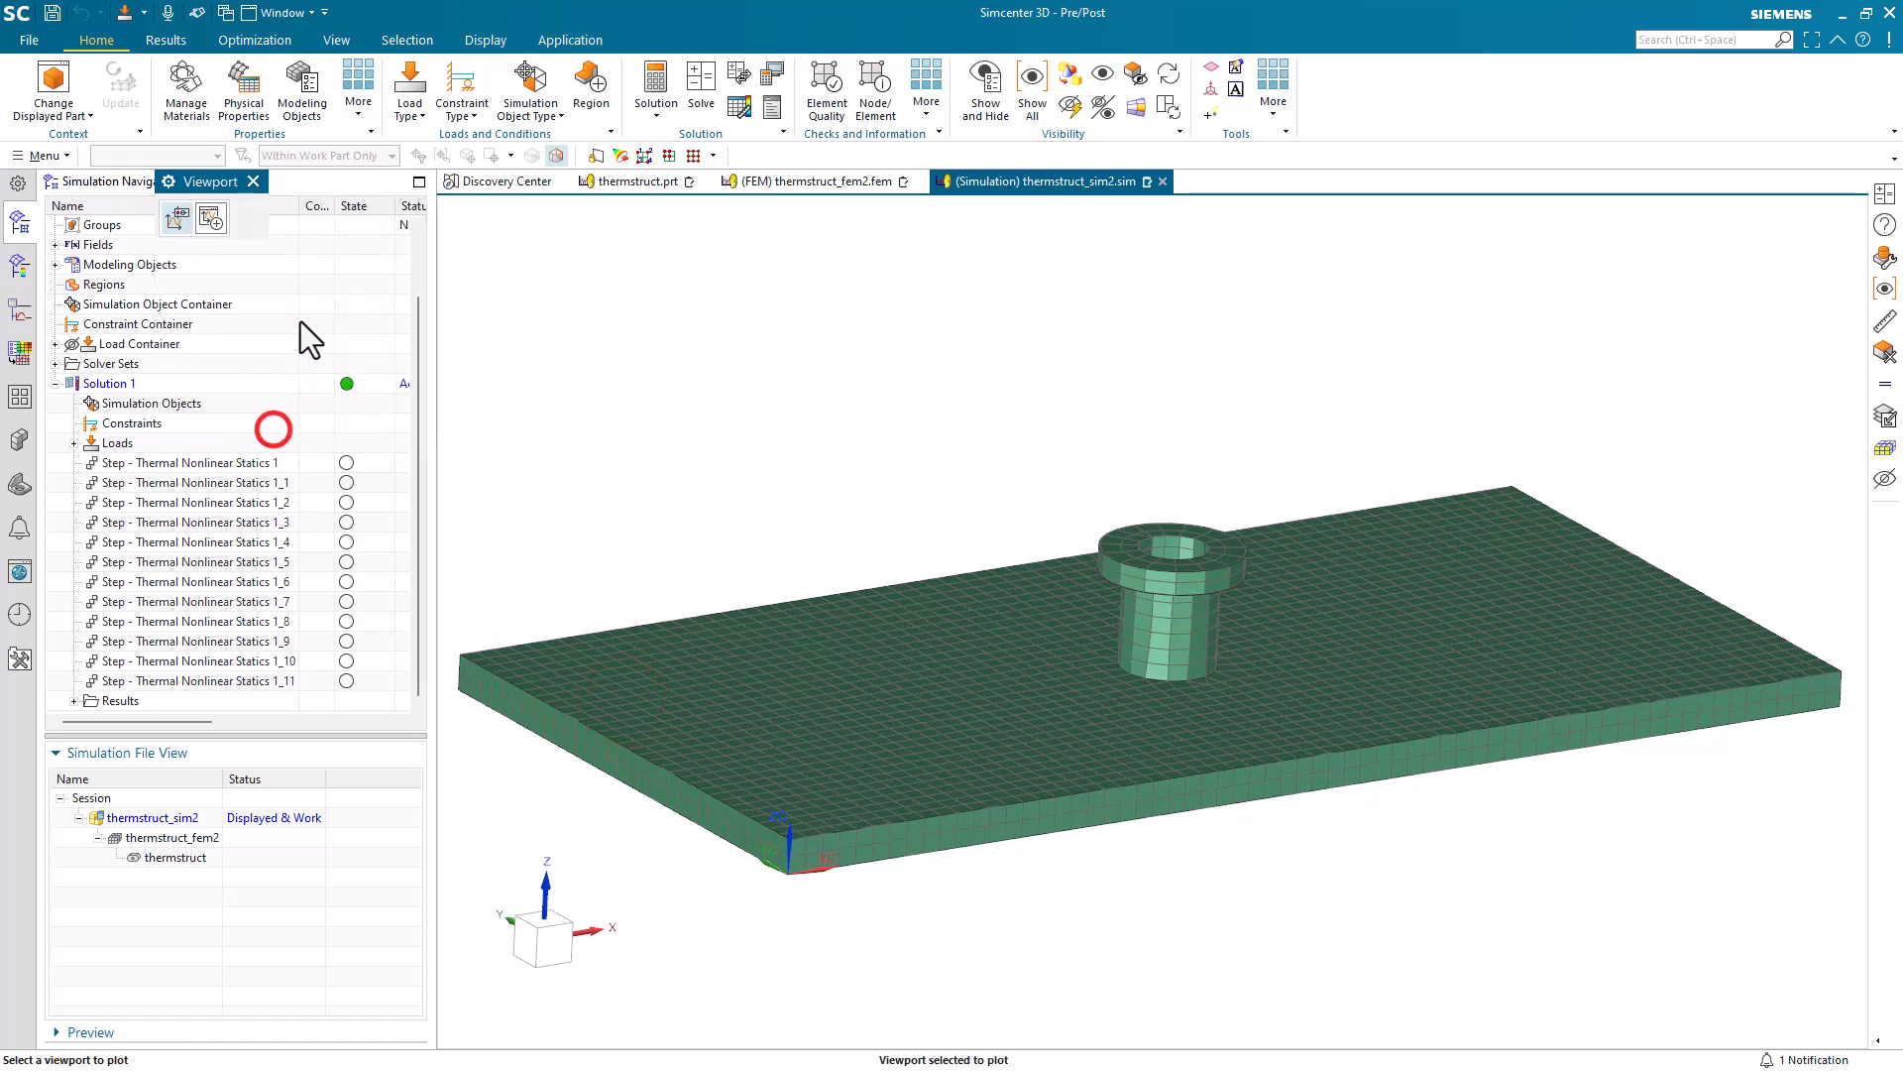
left_click(217, 218)
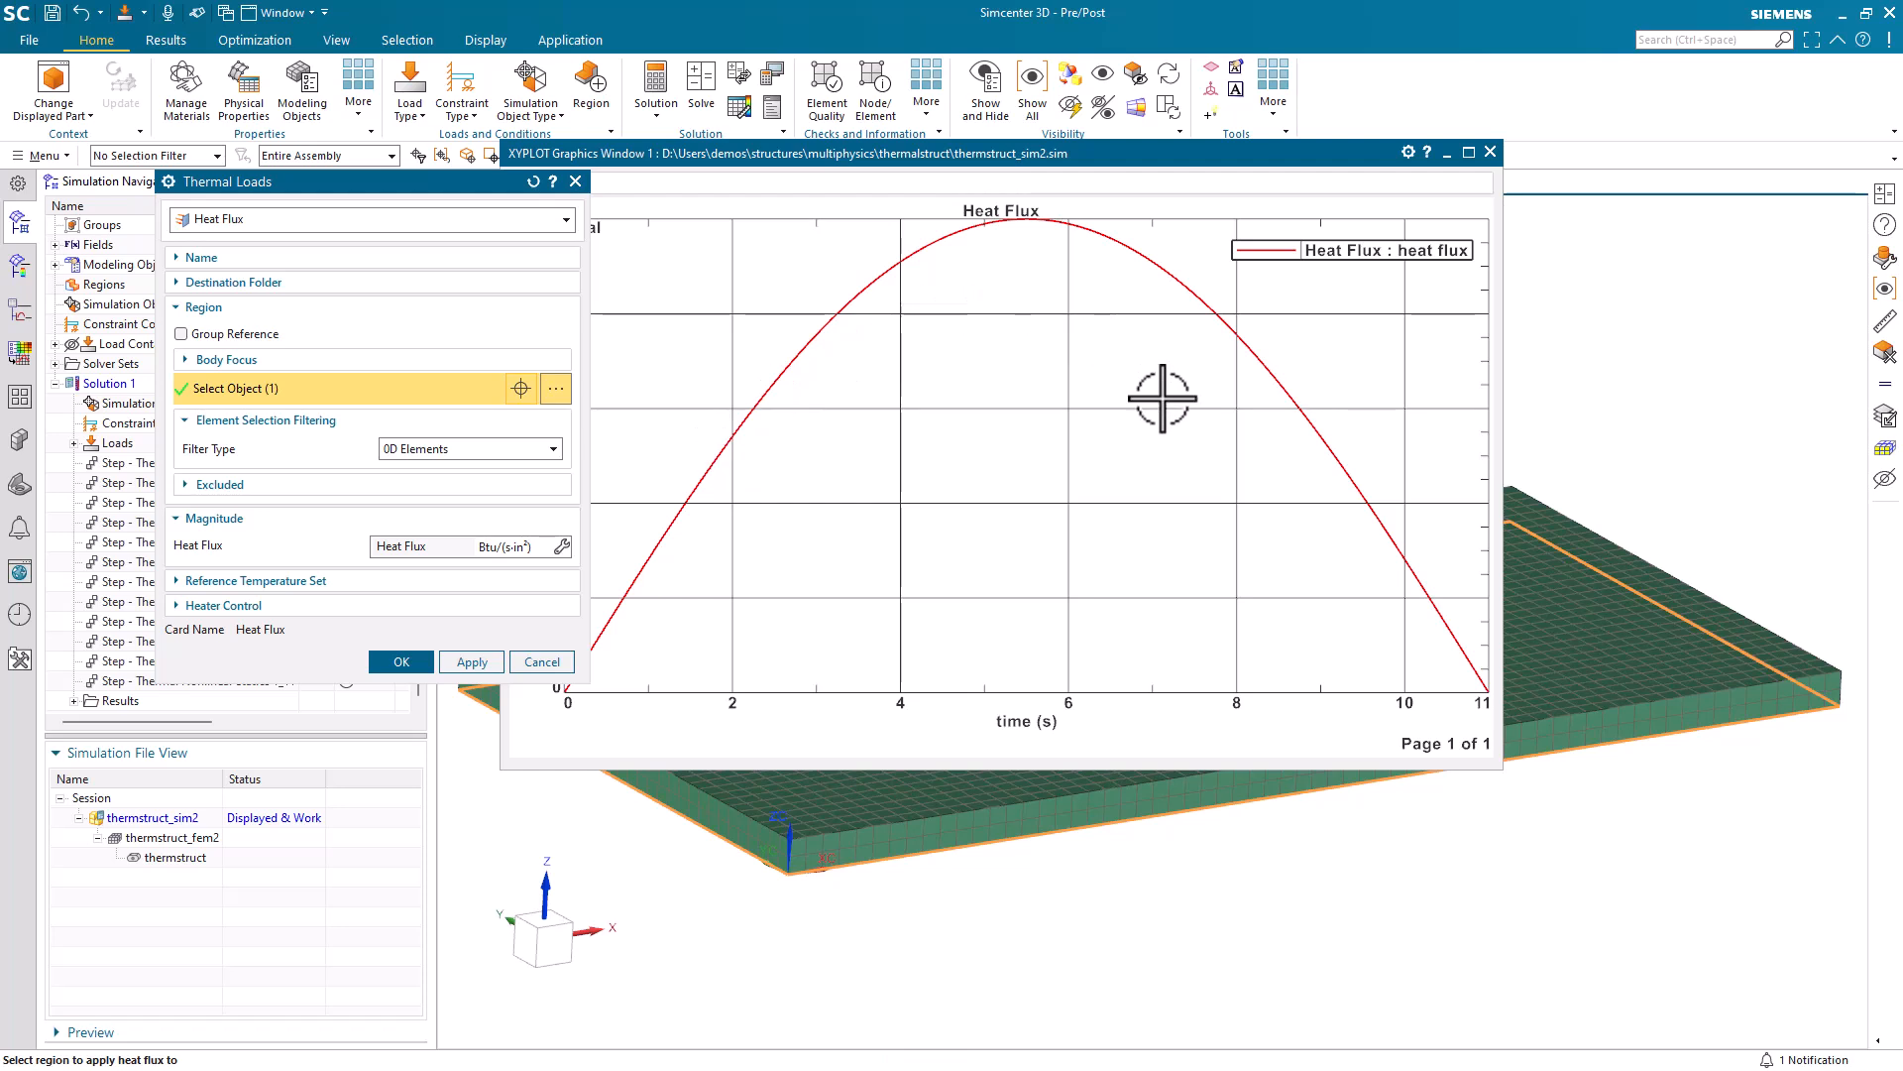
left_click_drag(419, 176, 301, 178)
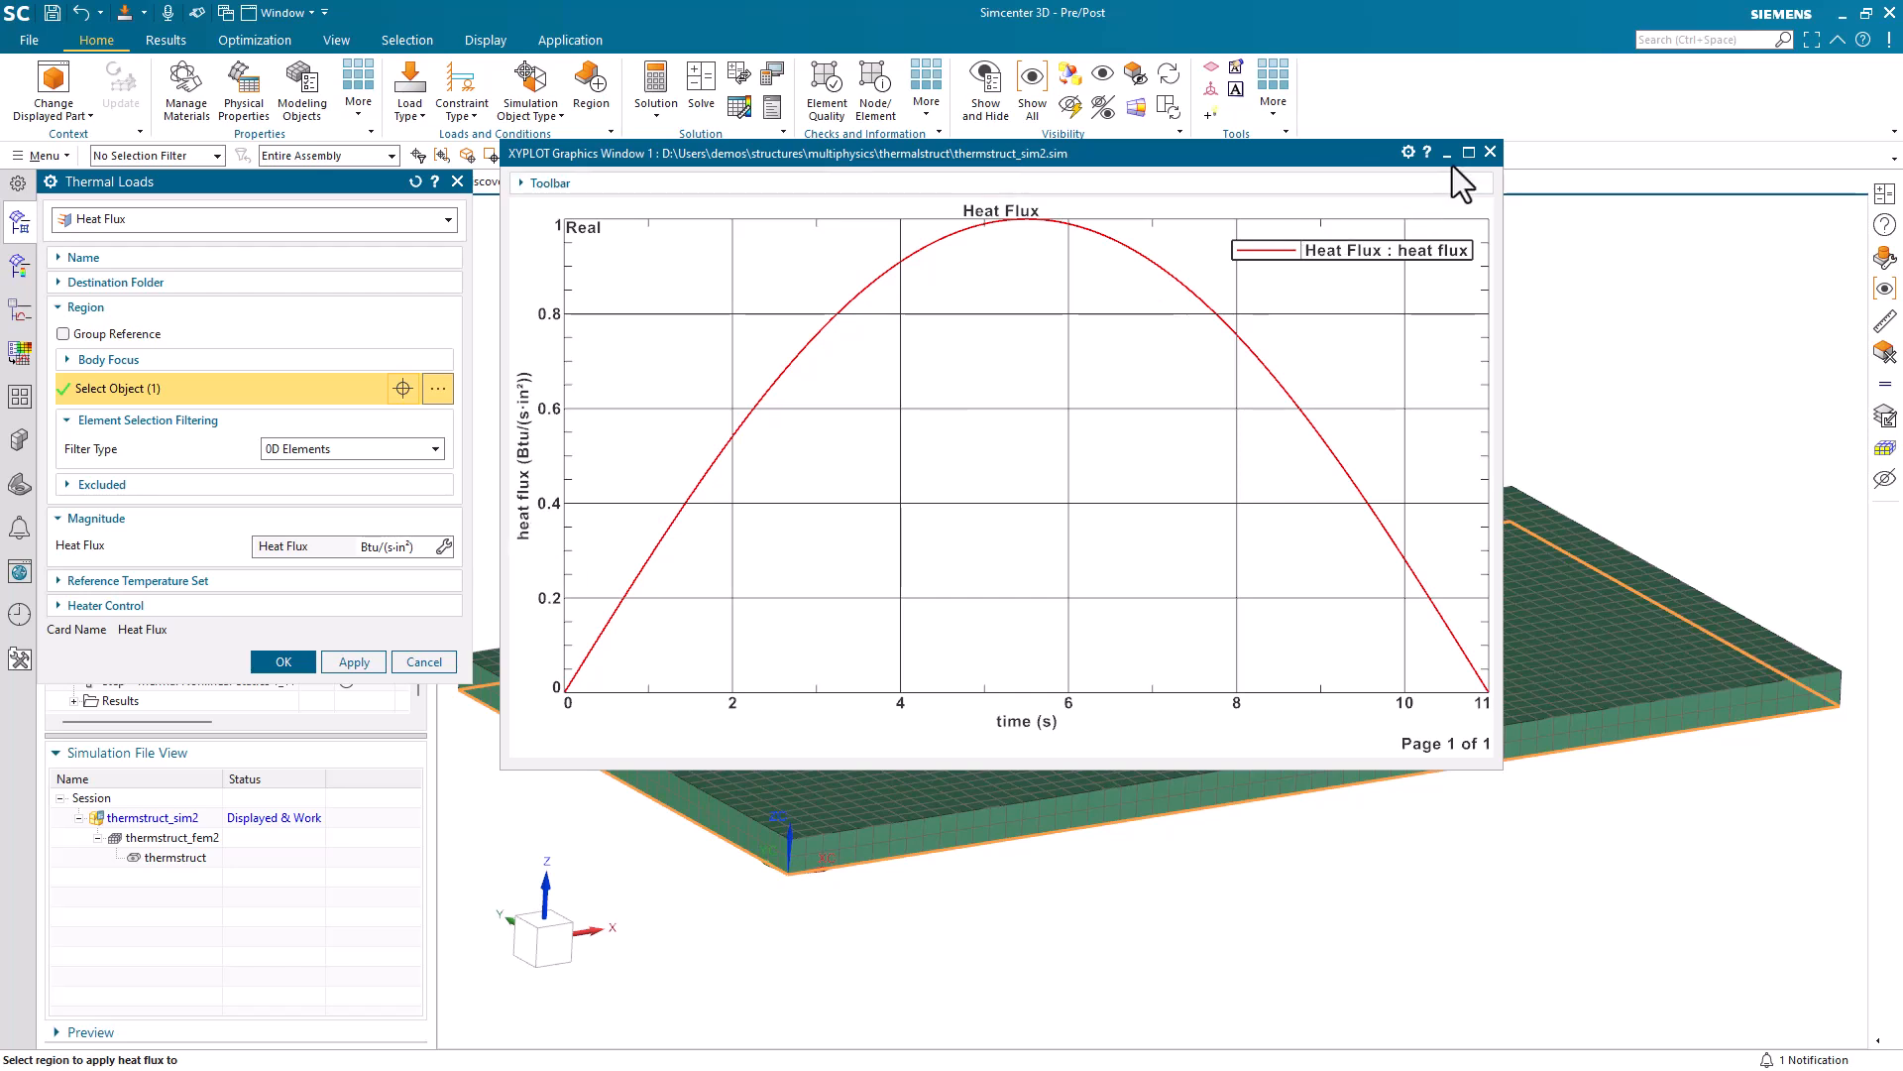
left_click(1490, 151)
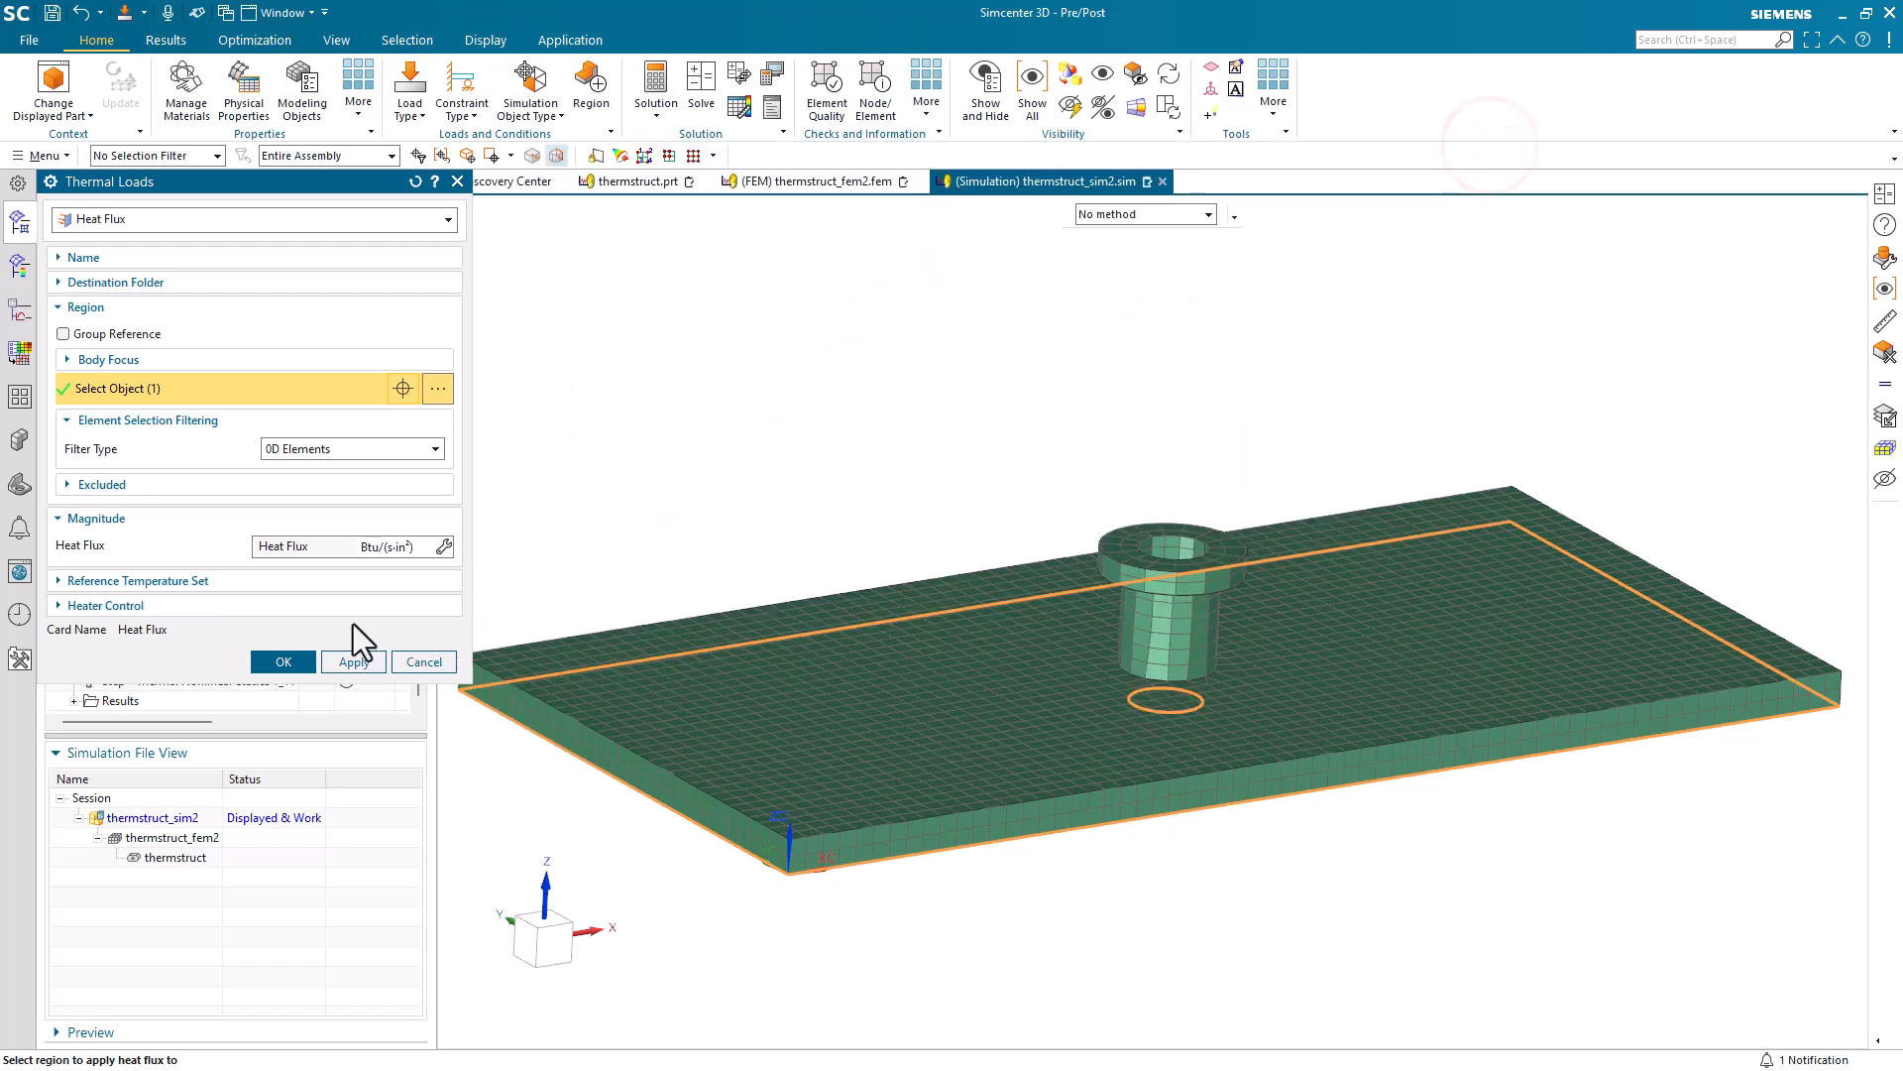
Create the Heat Flux load on the plate's underside with the time-dependent field as its magnitude
left_click(307, 658)
mouse_move(769, 641)
middle_mouse_down()
mouse_move(769, 591)
mouse_move(766, 616)
middle_mouse_up()
scroll(755, 606, "down", 2)
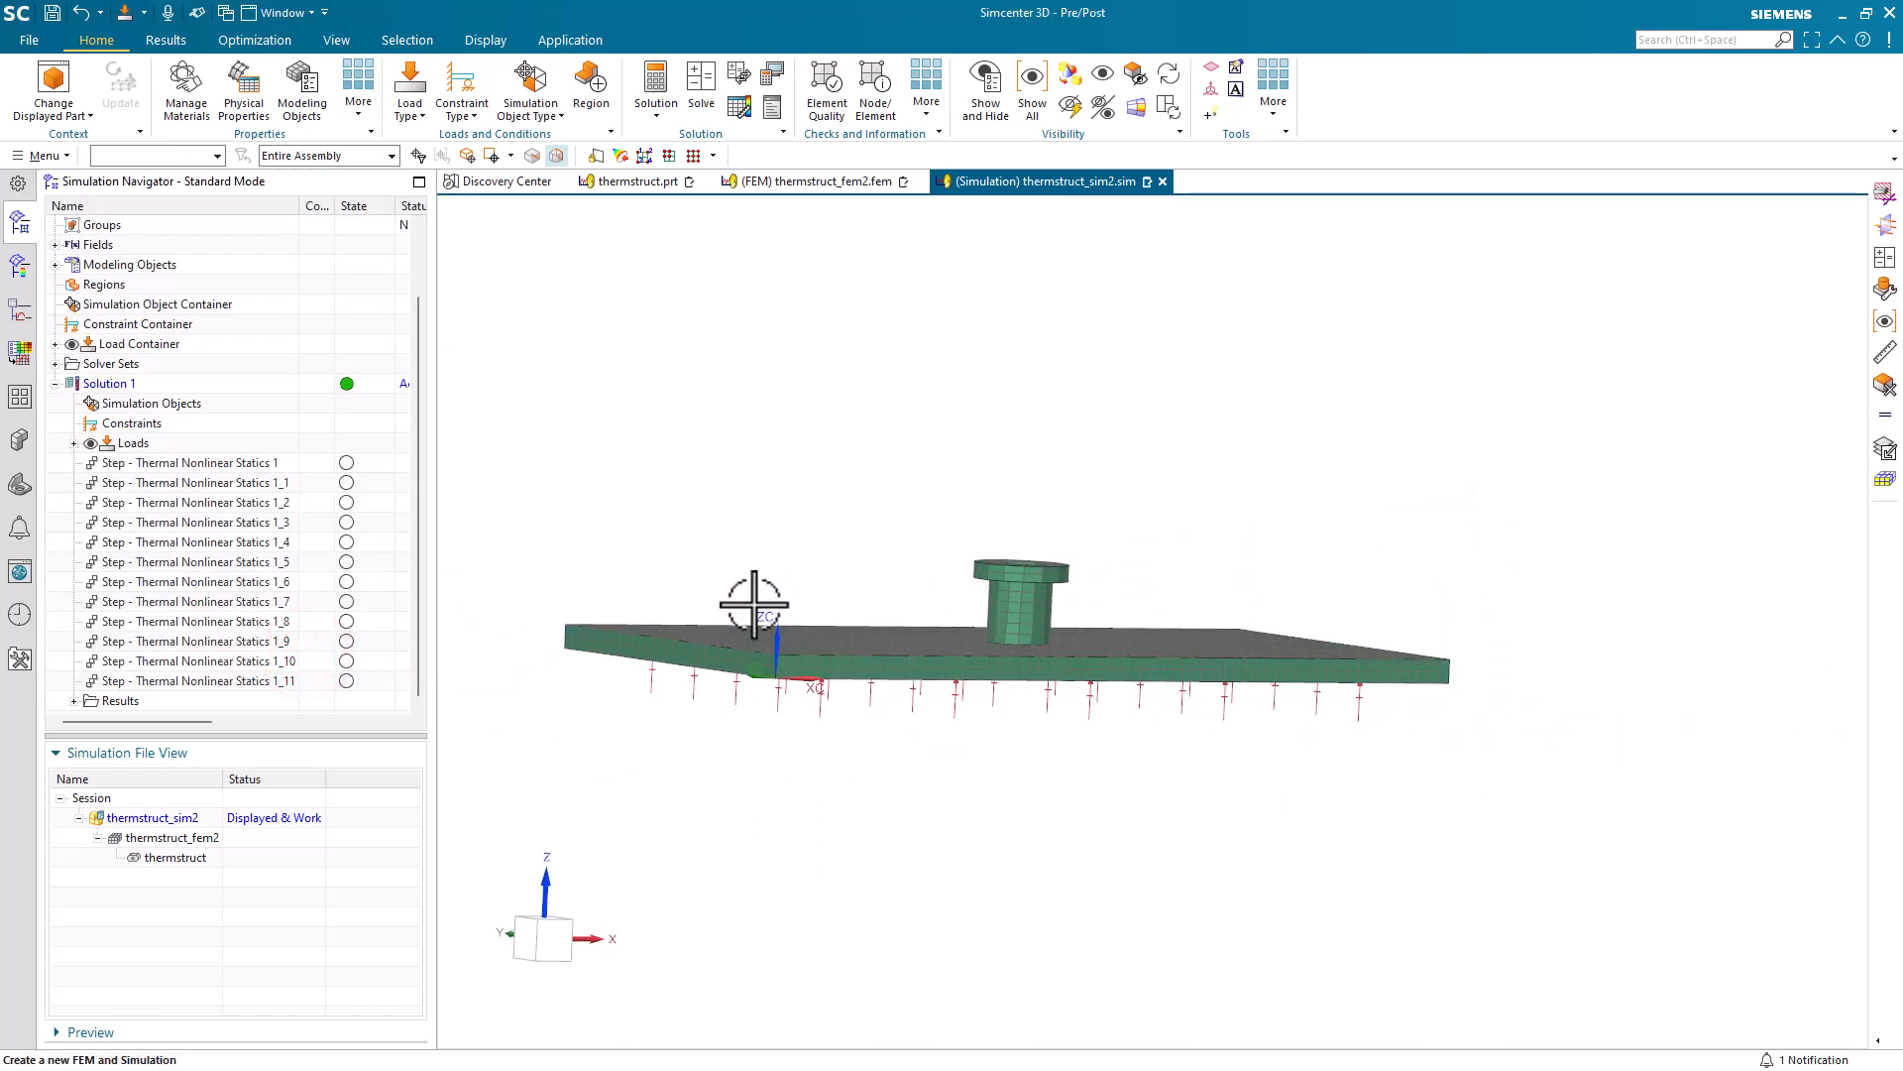
Create a Convection to Environment constraint with coefficient 3 Btu/(s·in²·°F) on all faces except the plate's underside and its circular bottom face
left_click(462, 114)
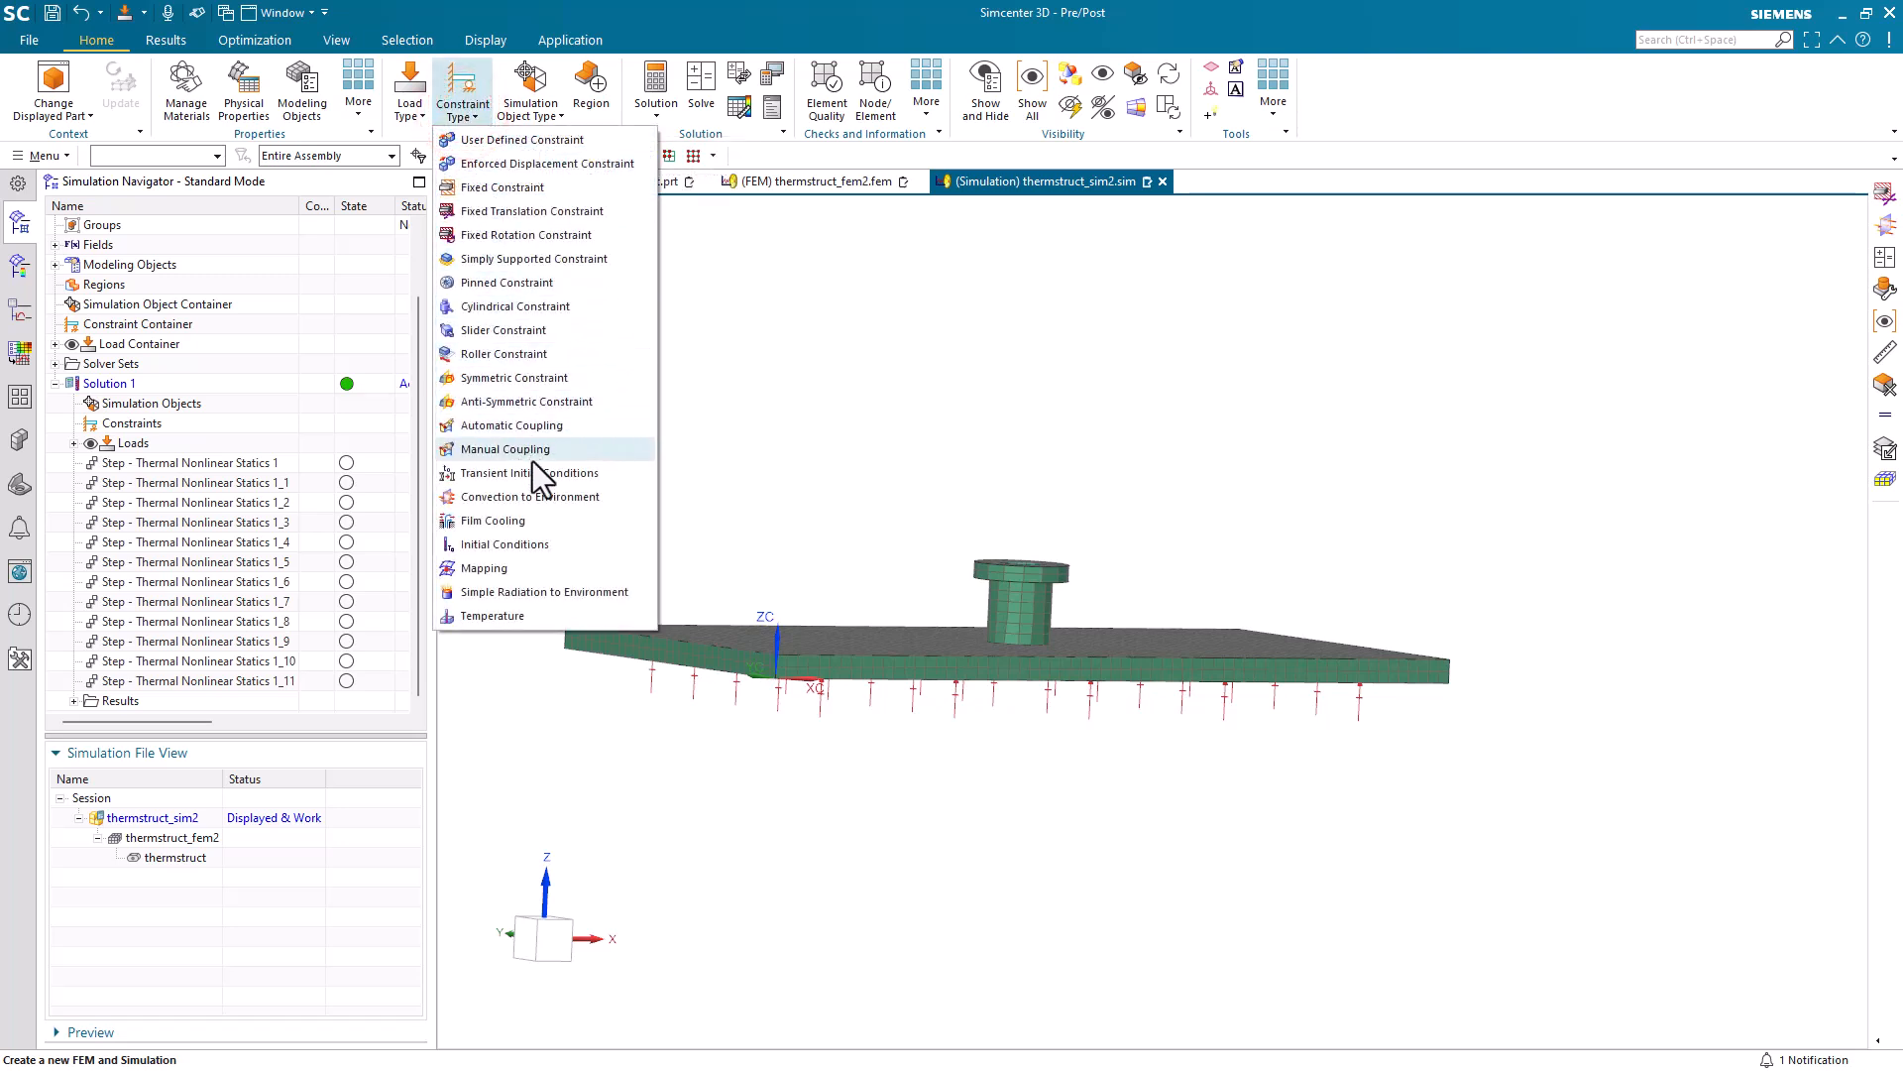
left_click(537, 496)
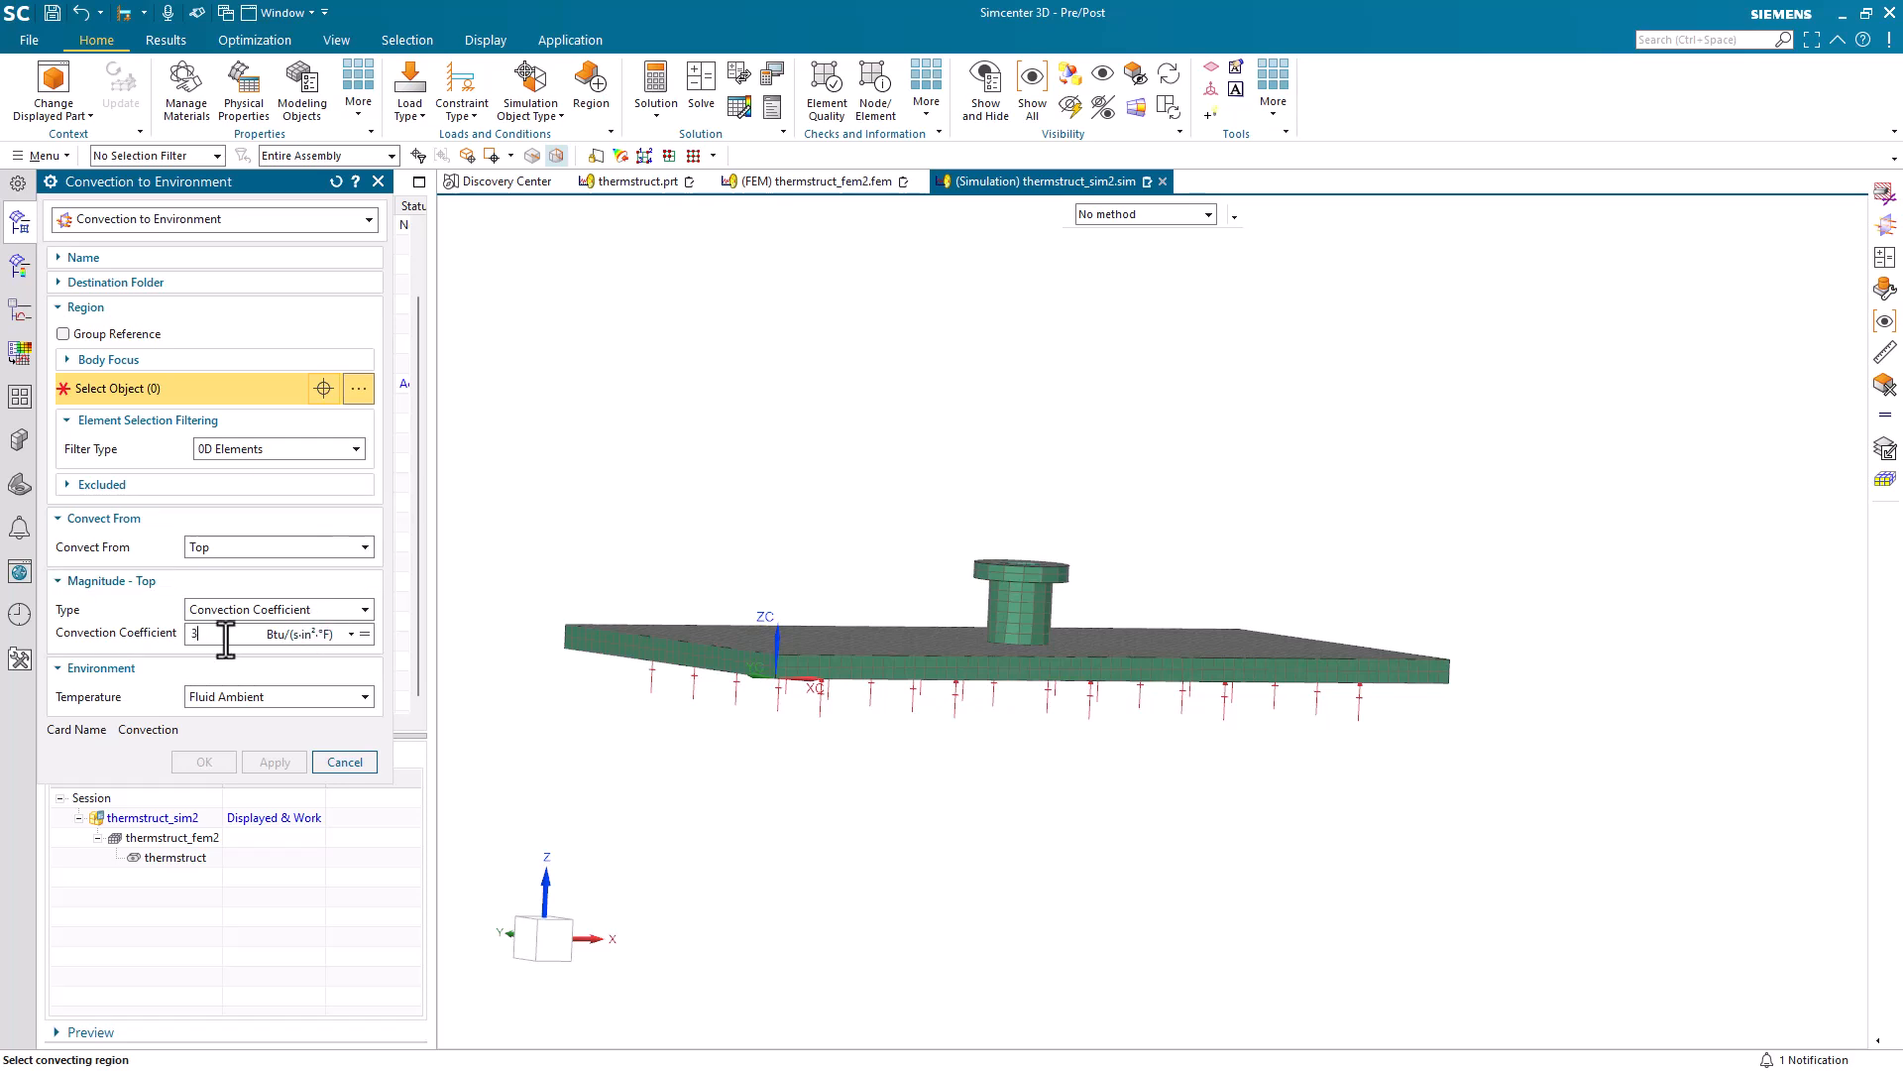
left_click_drag(512, 793, 1437, 395)
middle_click_drag(820, 820, 845, 787)
left_click(873, 643, "shift")
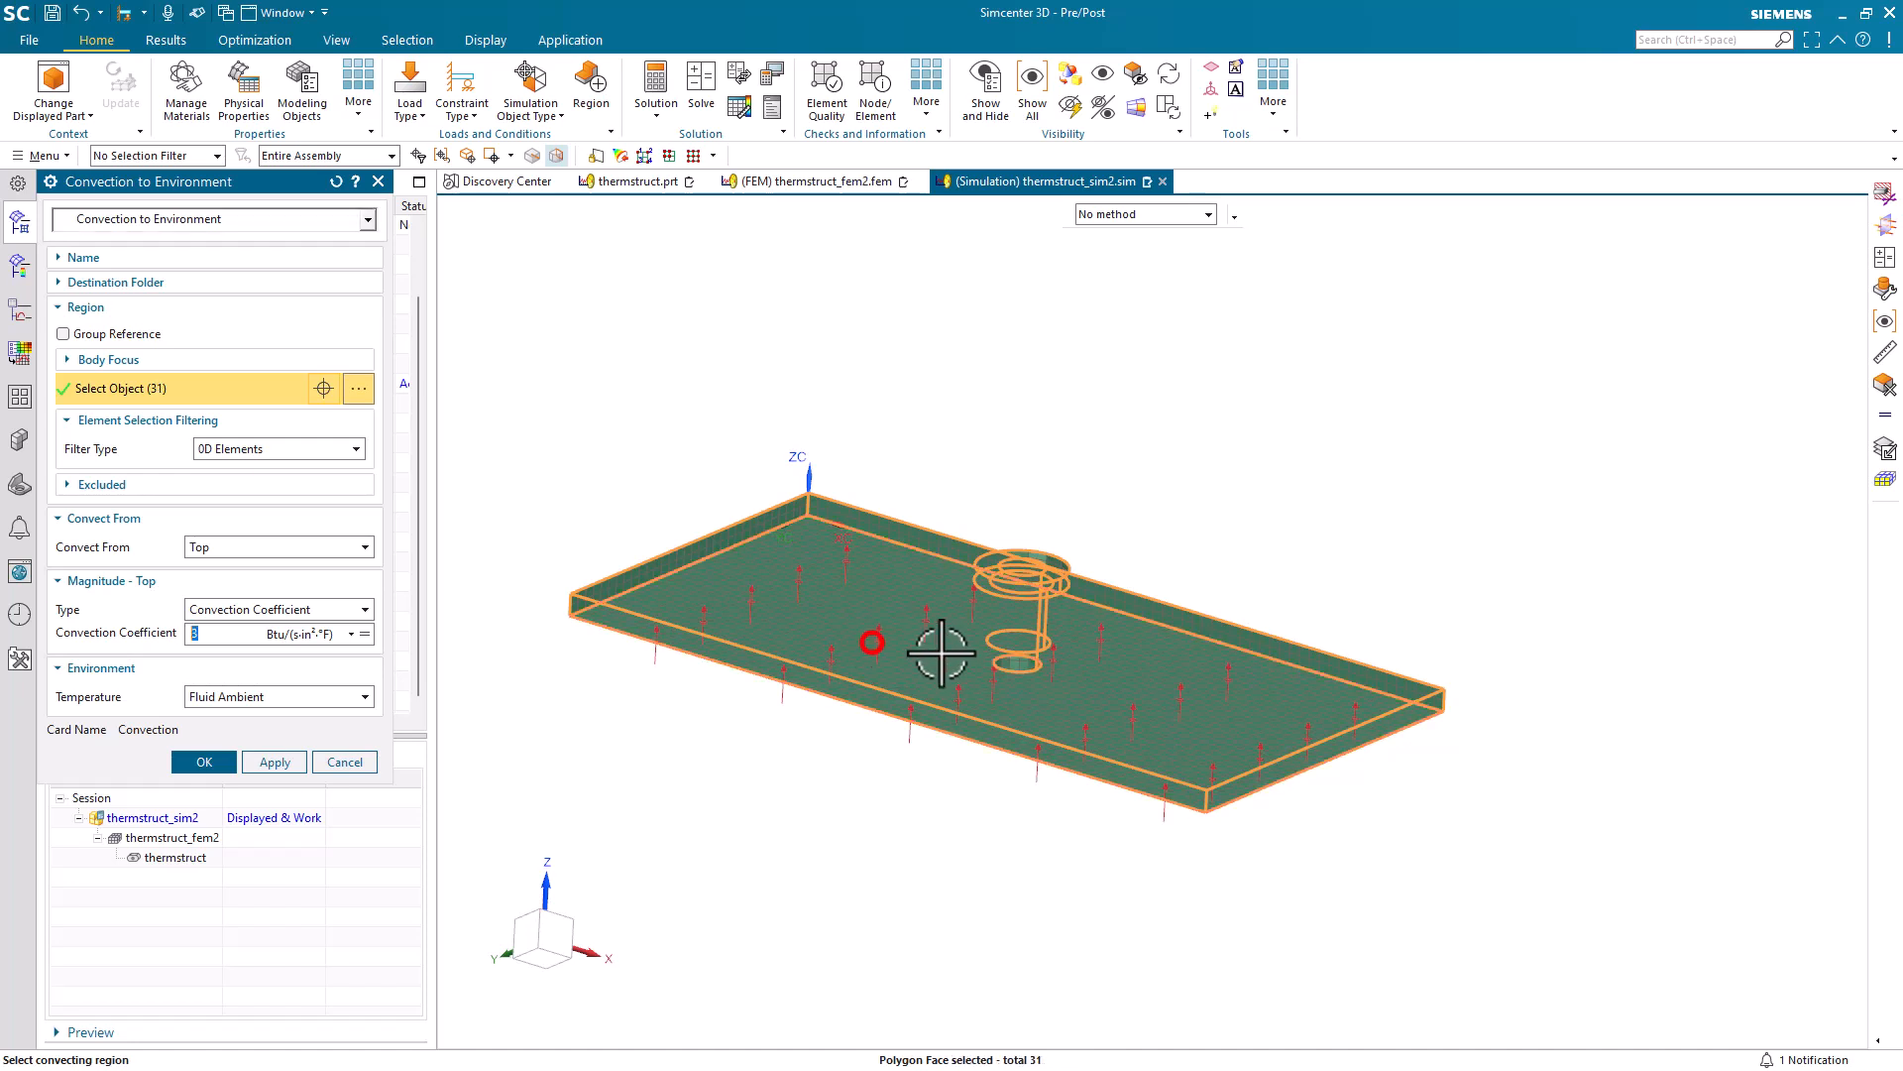
left_click(1019, 666, "shift")
middle_click_drag(902, 674, 872, 730)
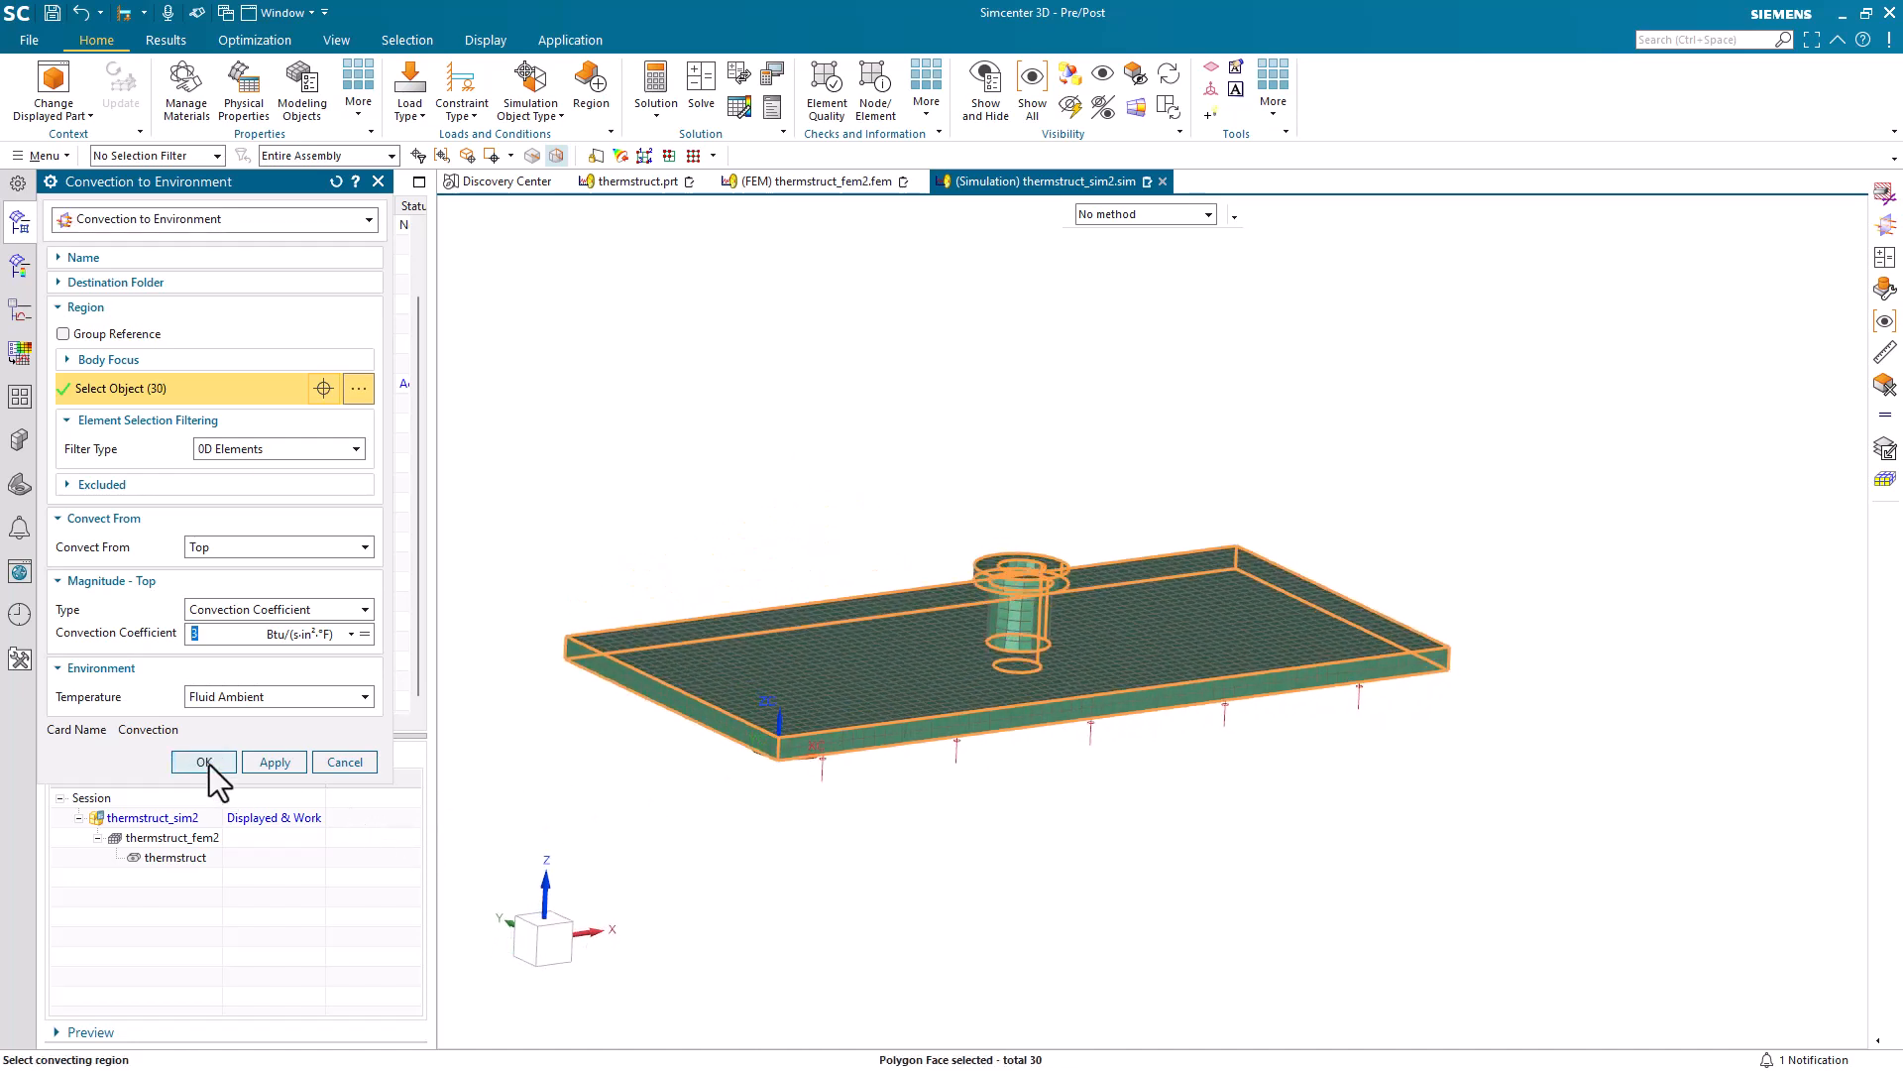
left_click(205, 762)
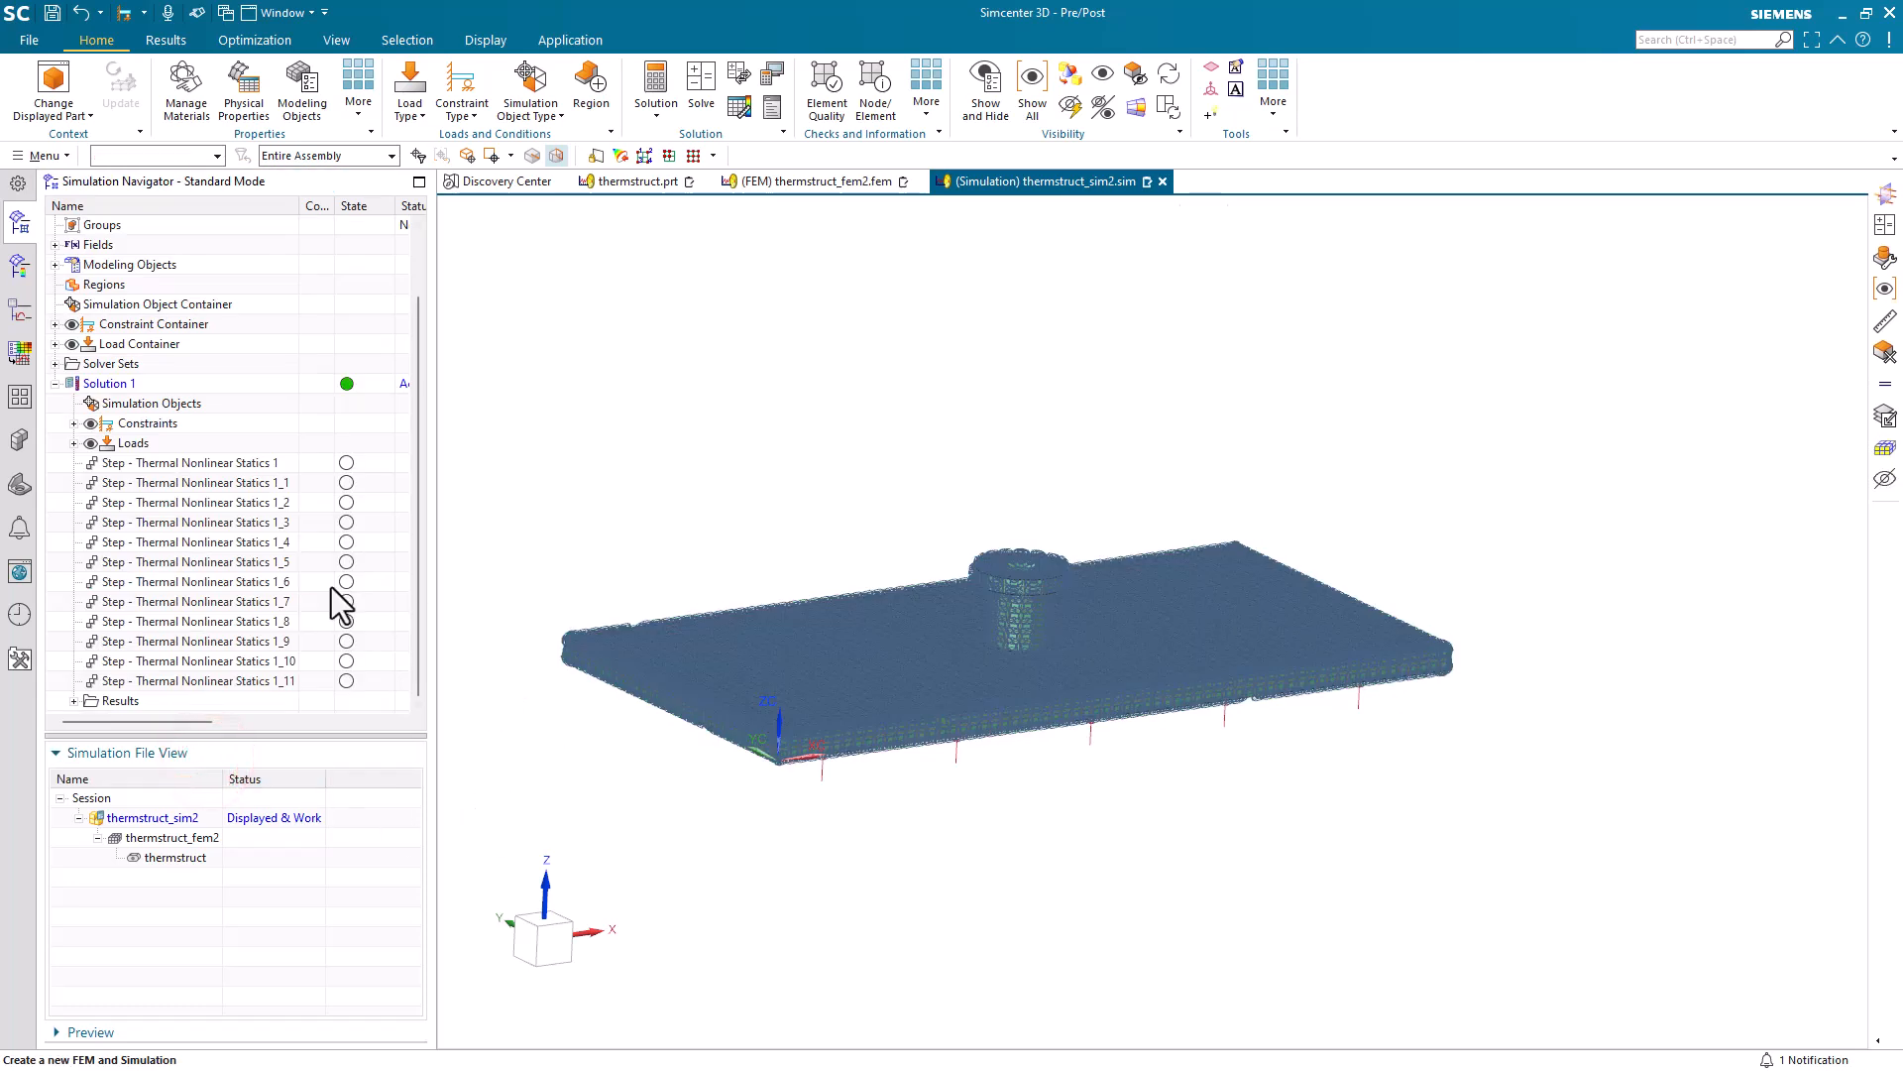
Hide the symbols of the solution's constraints and loads in the model view
left_click(90, 423)
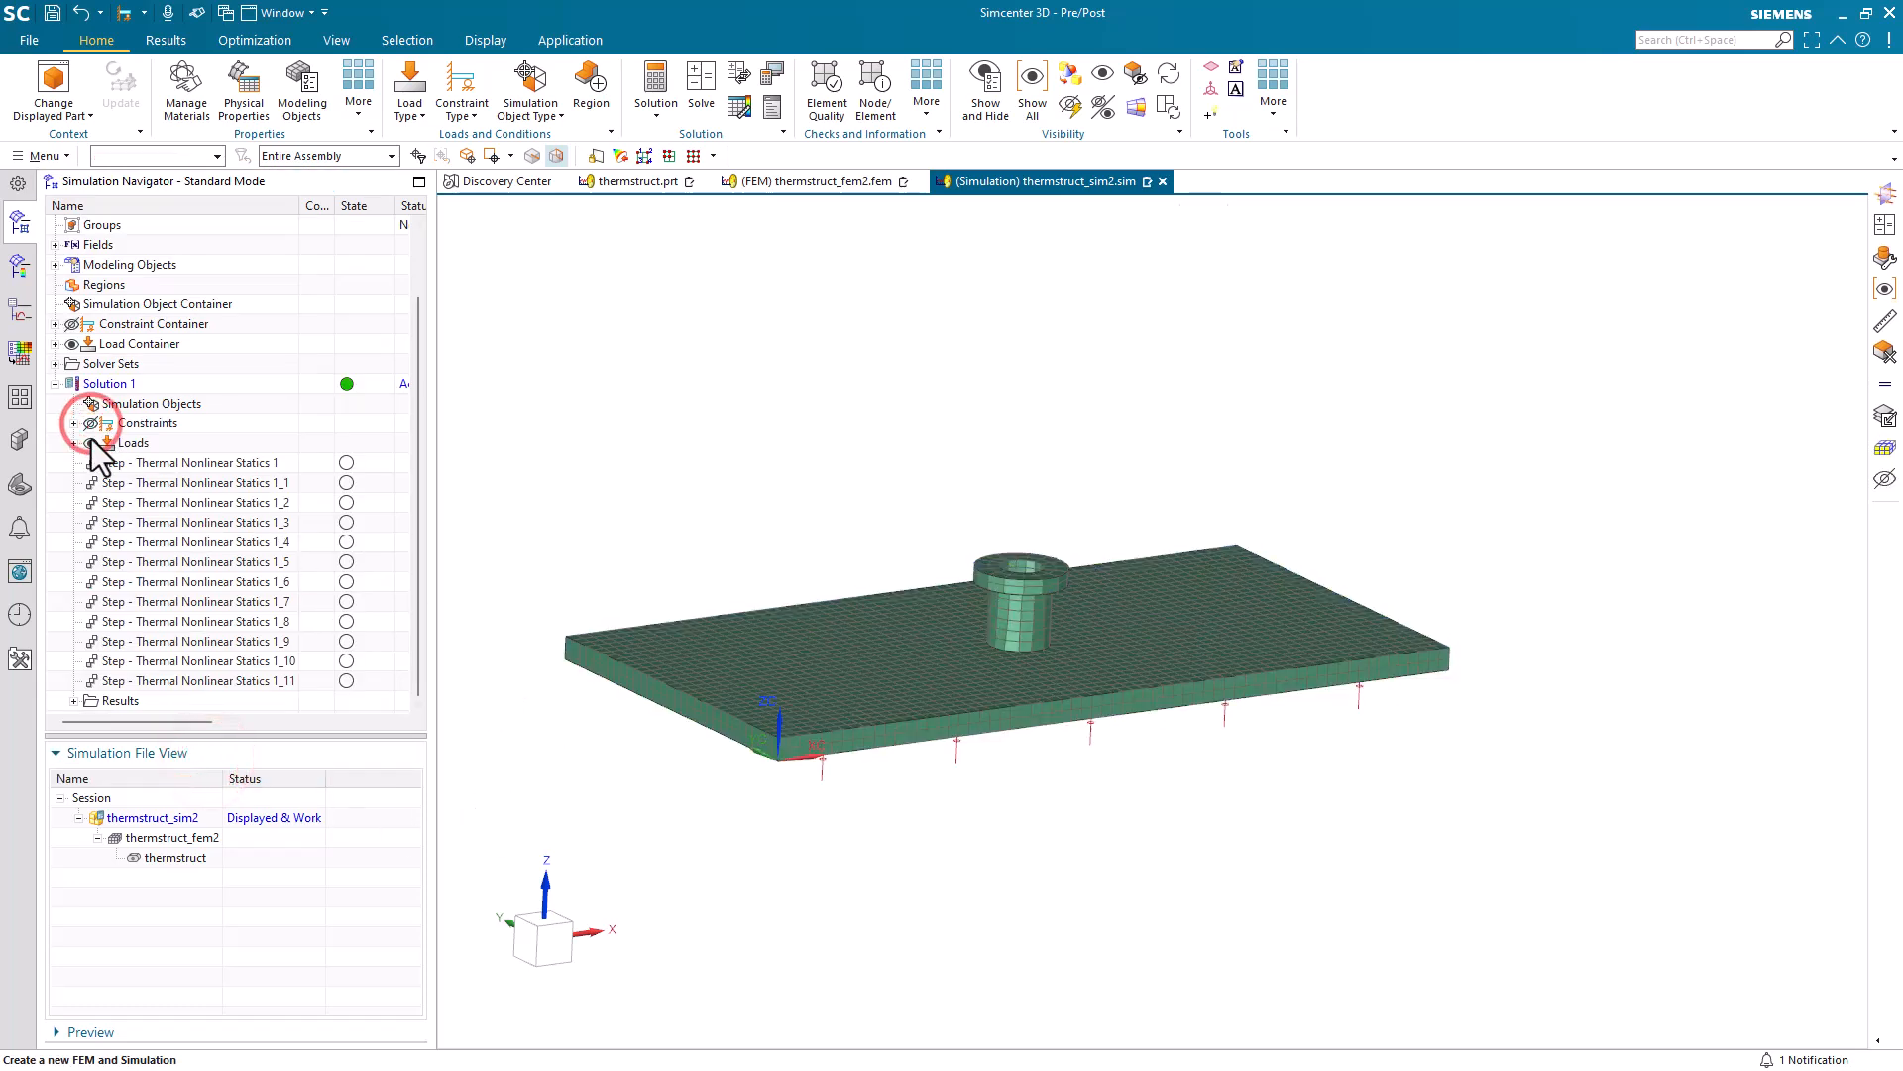
left_click(73, 443)
left_click(90, 443)
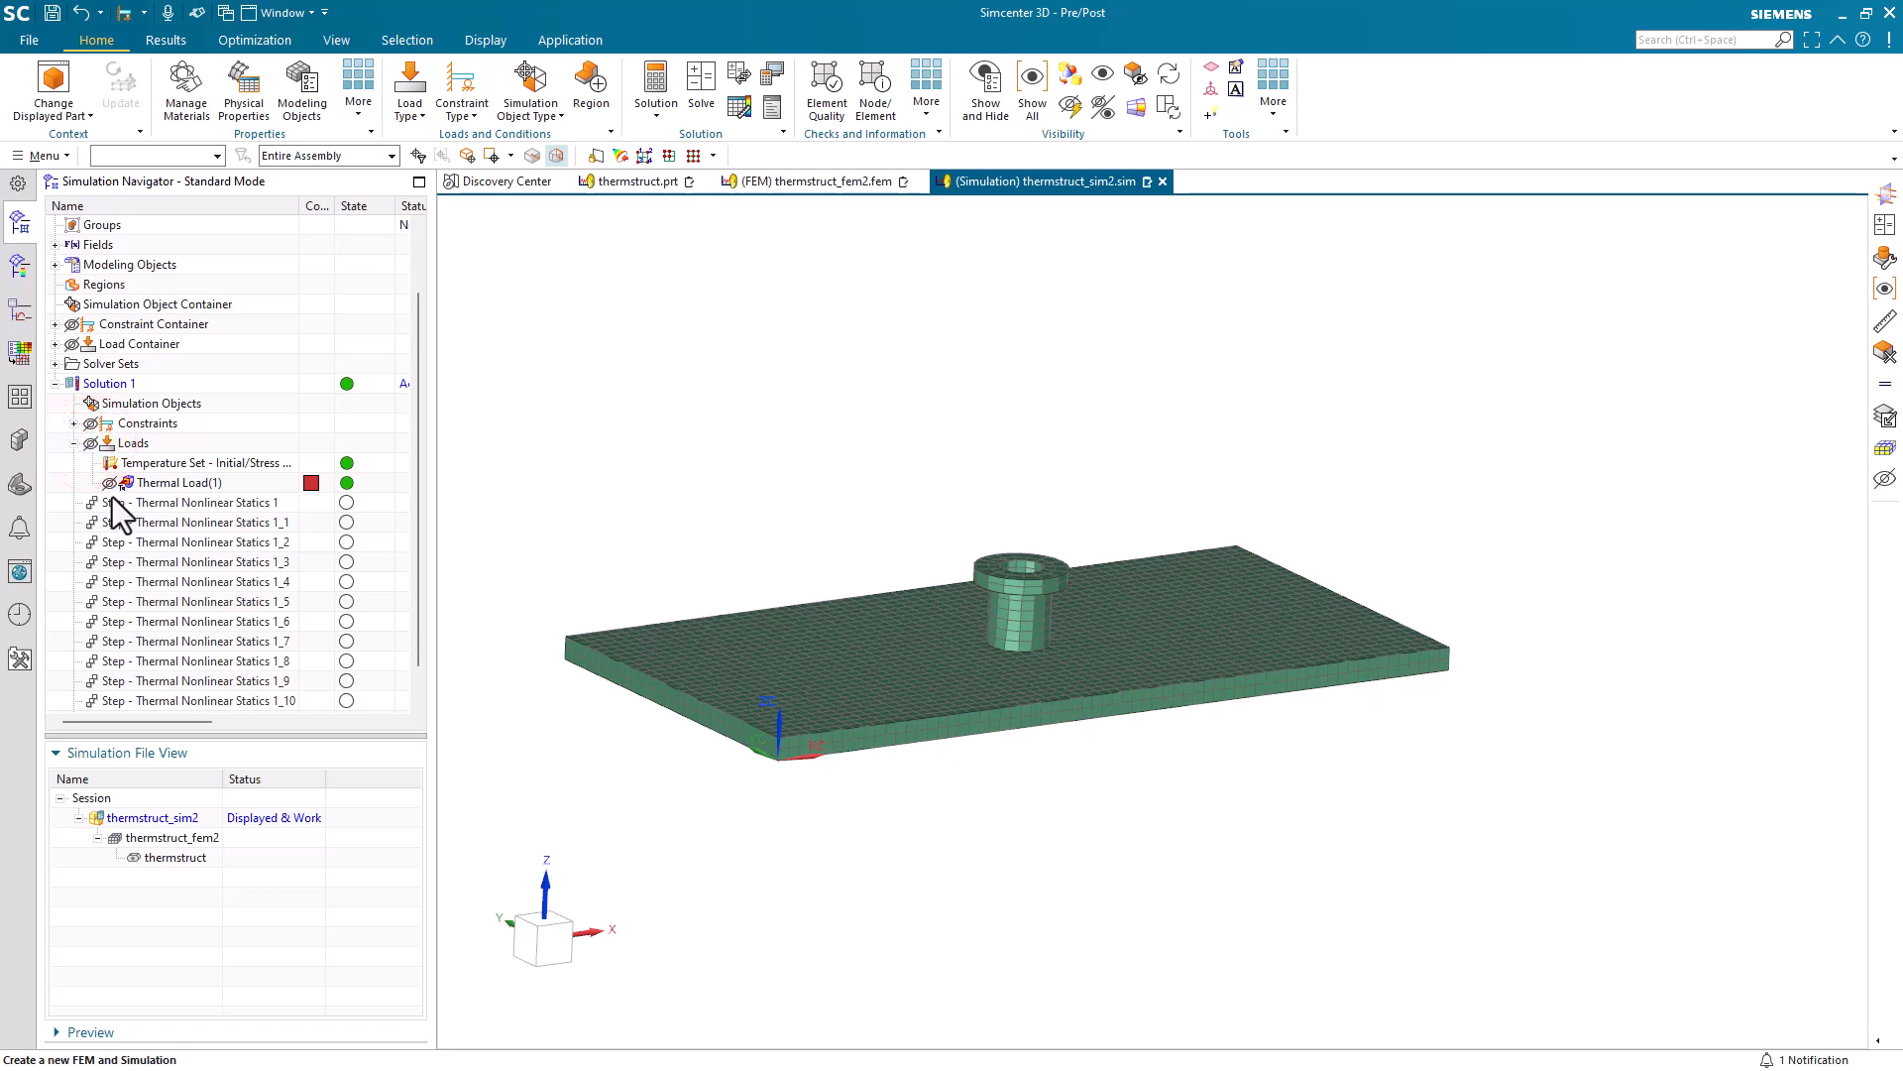
Check the default temperature in the initial/stress-free temperature set and leave it without making changes
right_click(159, 464)
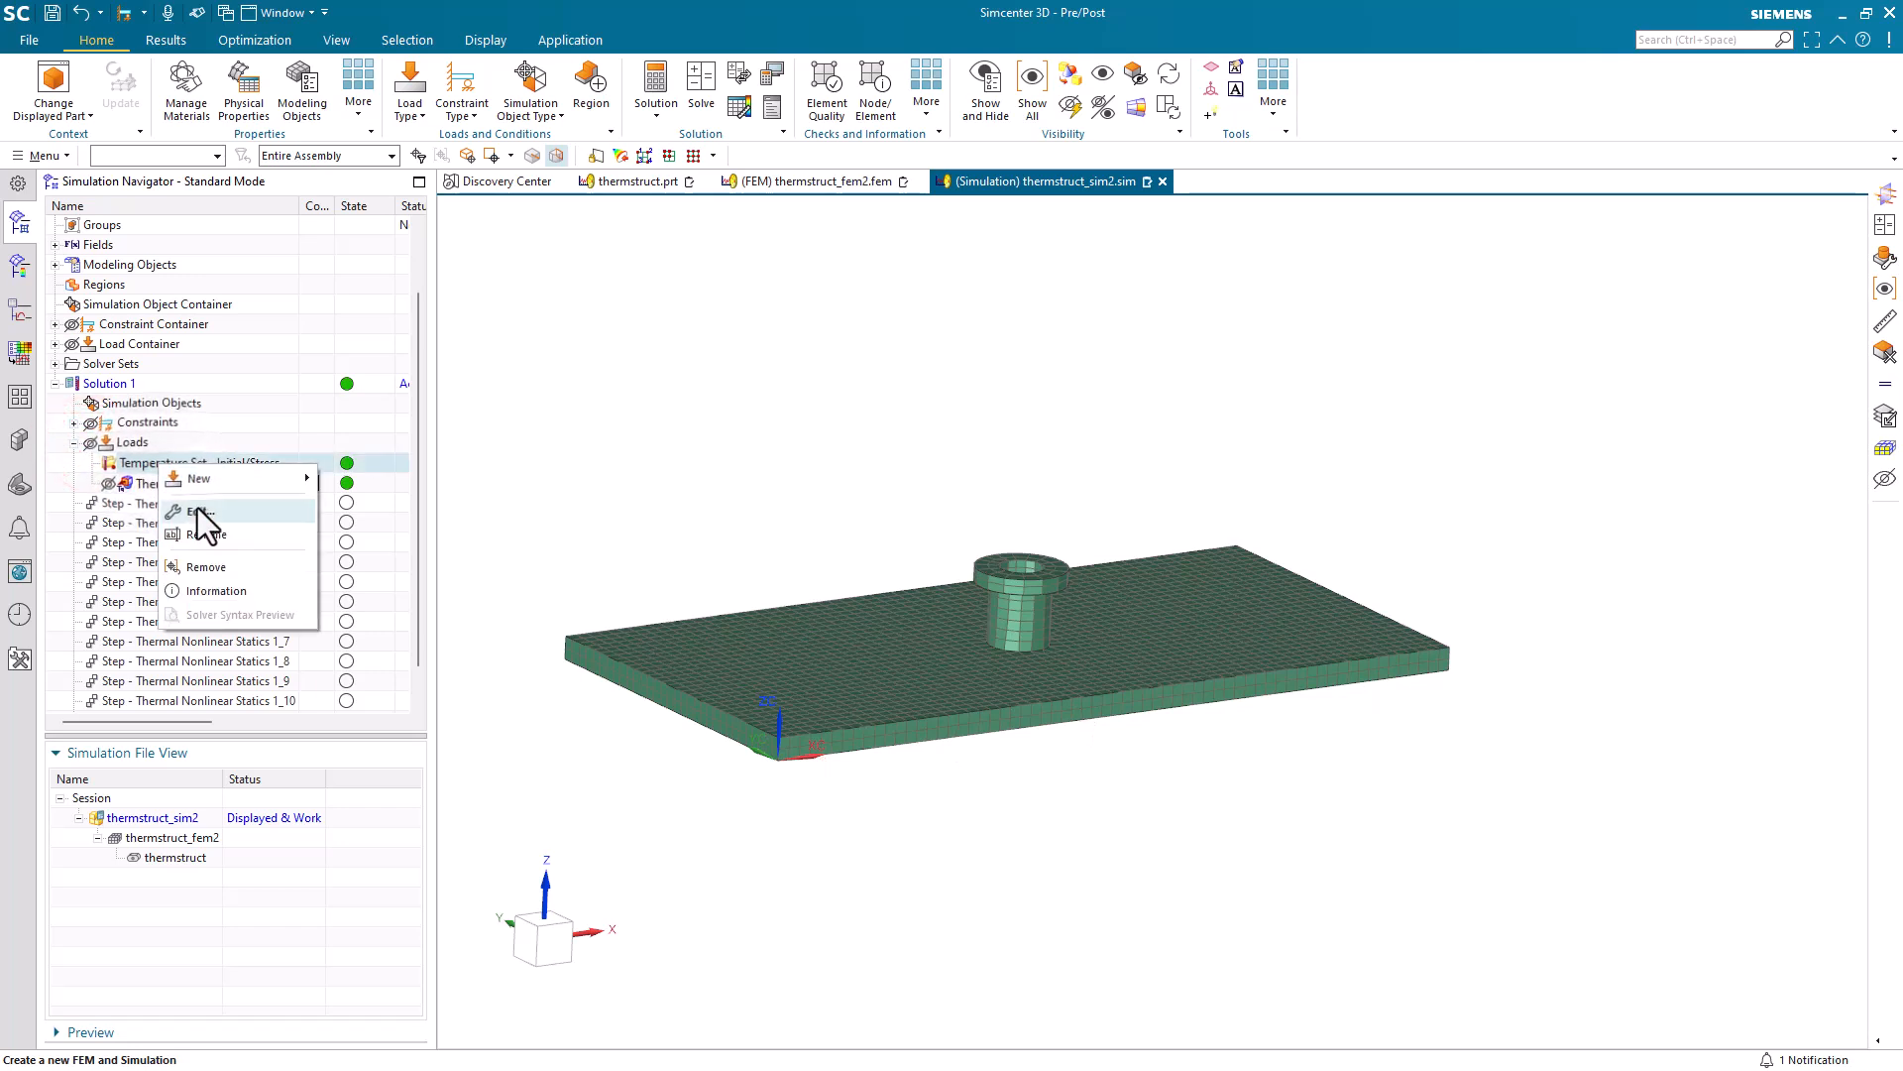
left_click(195, 500)
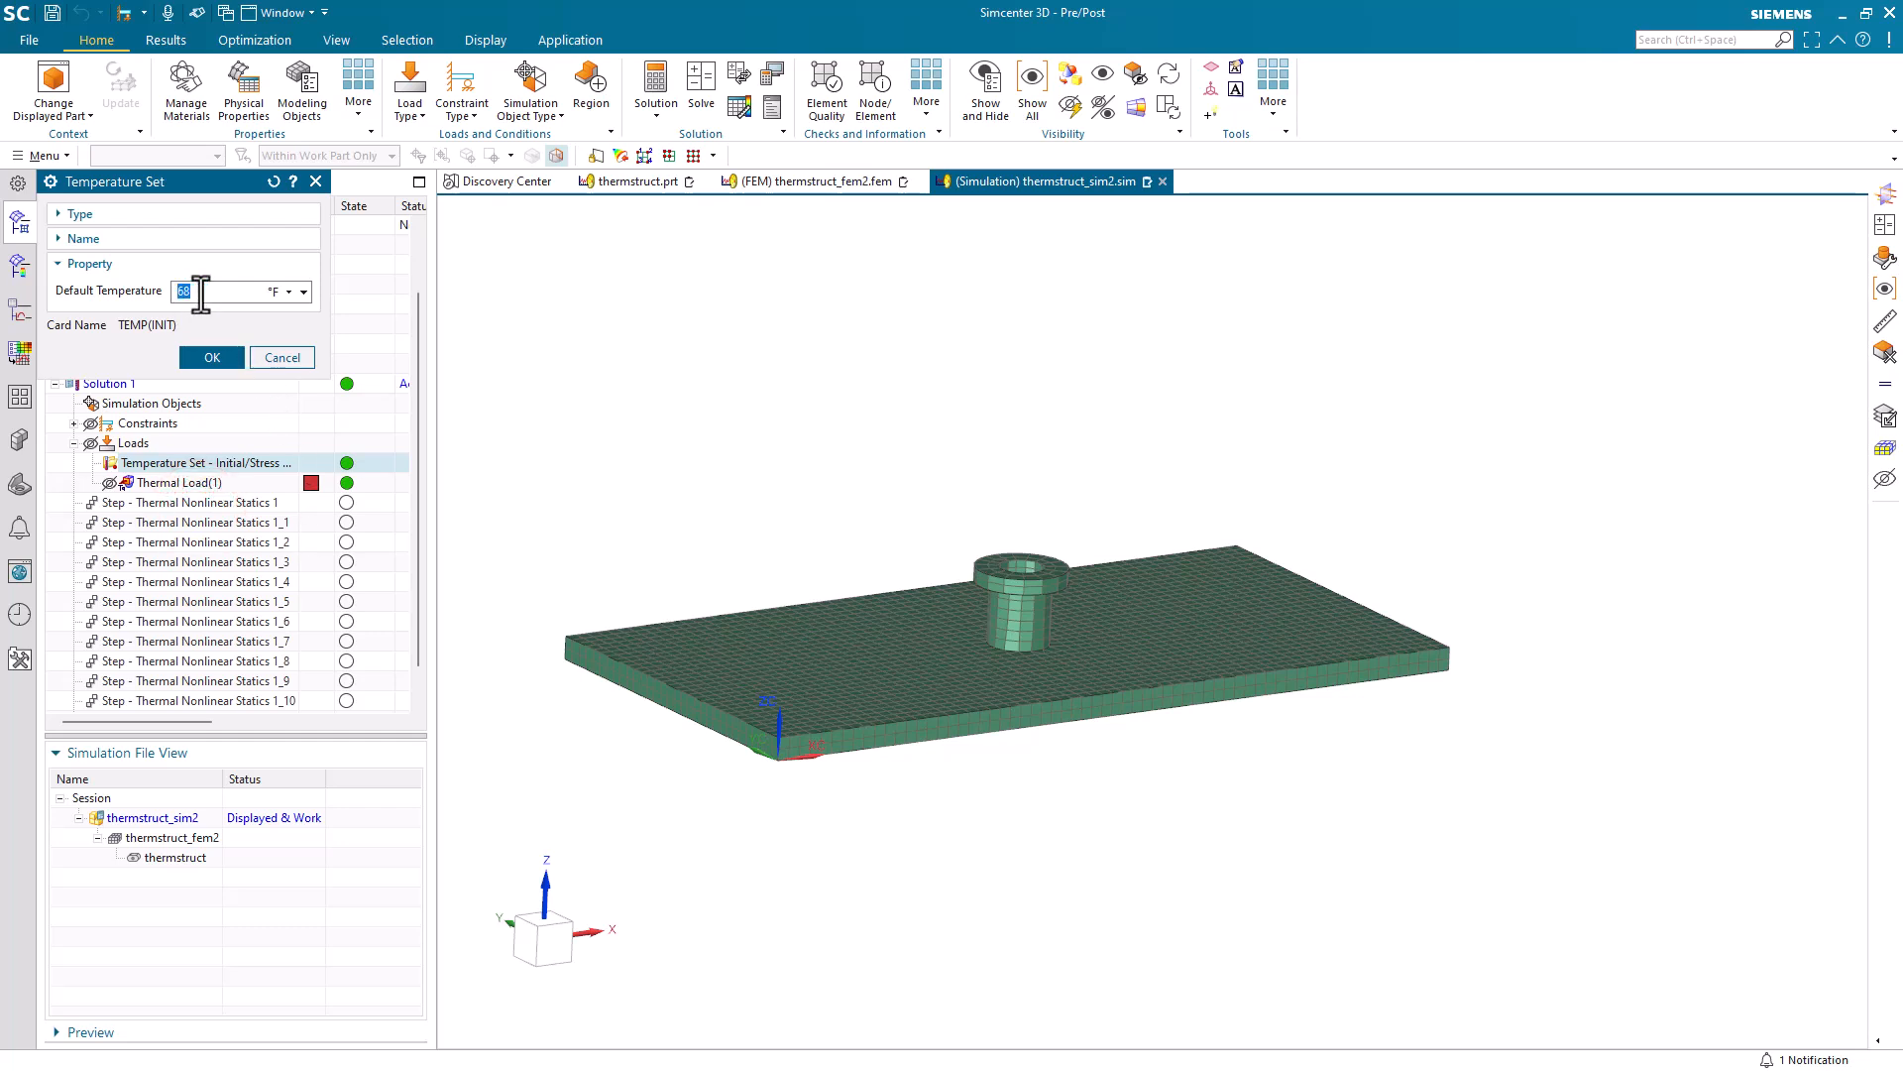
left_click(283, 359)
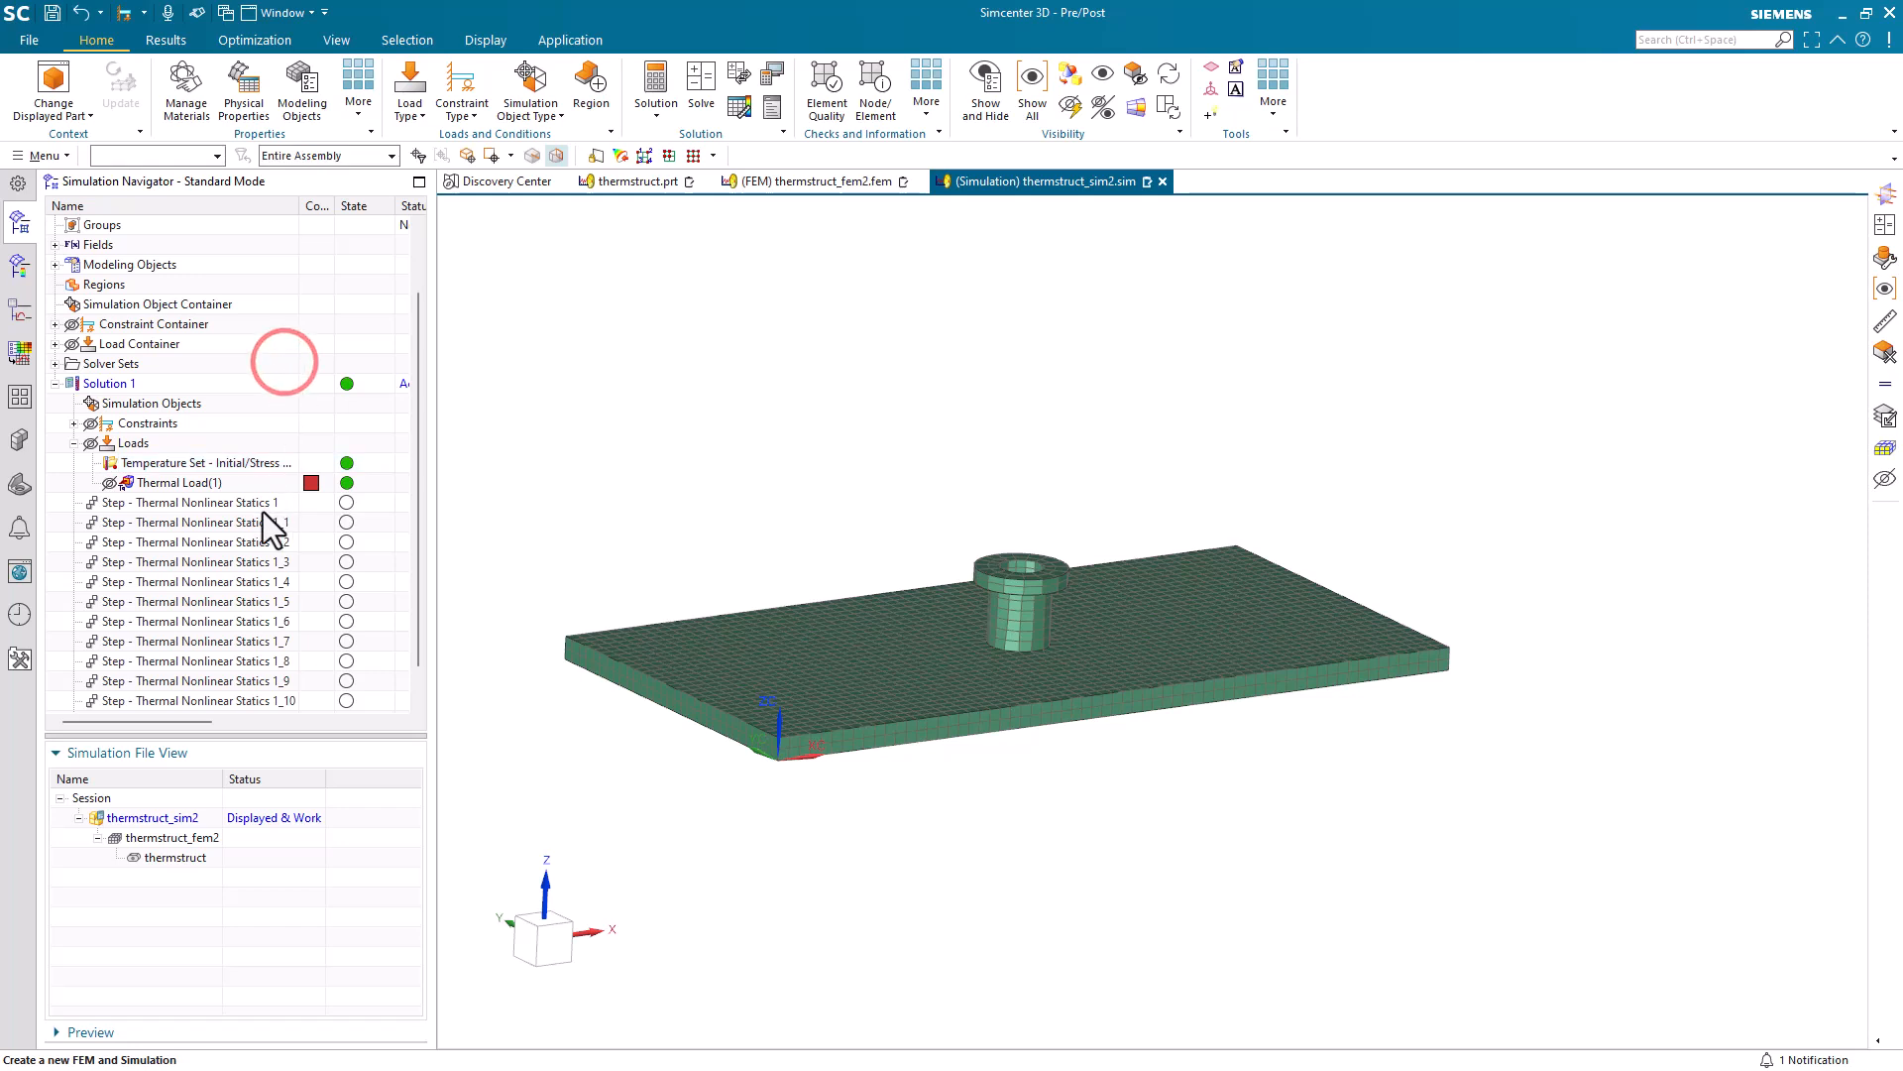
Apply a Fixed Constraint to the plate's bottom corner vertex at the coordinate origin, using the Polygon Vertex selection filter
left_click(464, 109)
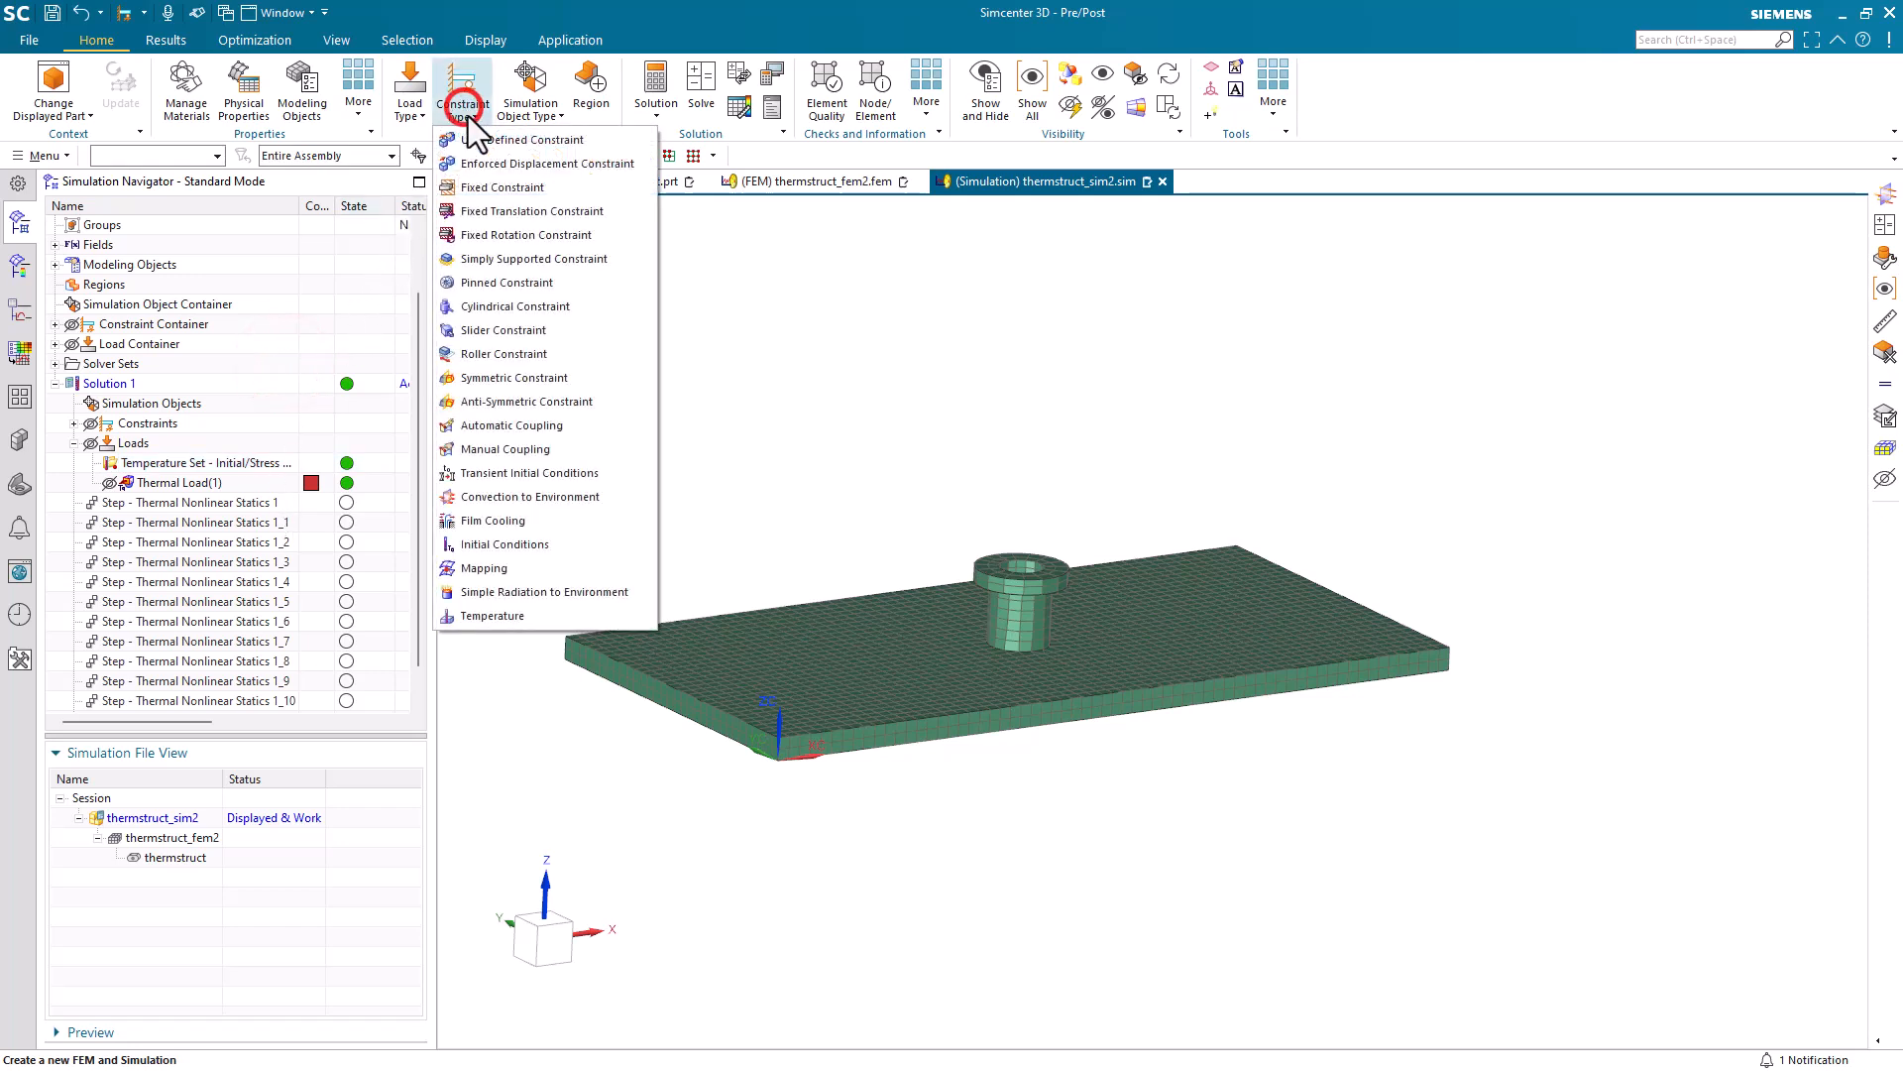
left_click(498, 183)
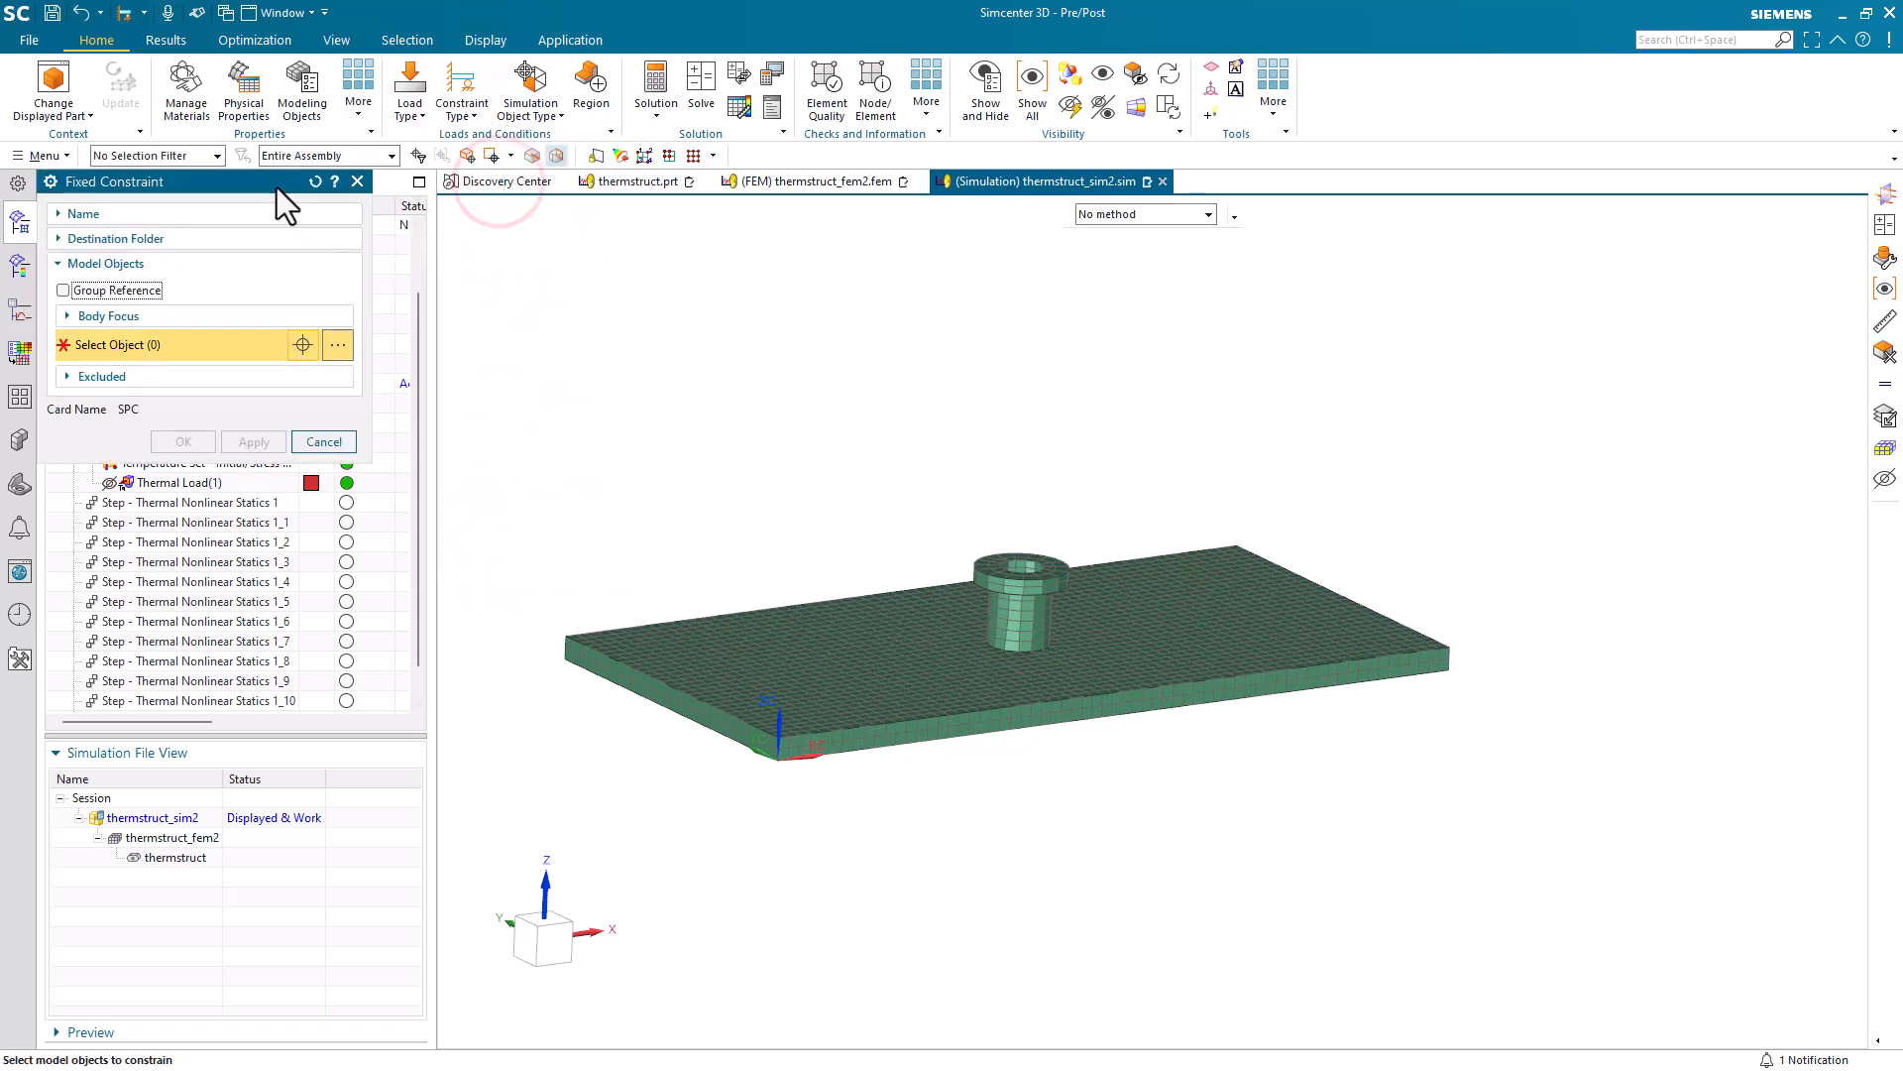
left_click(210, 157)
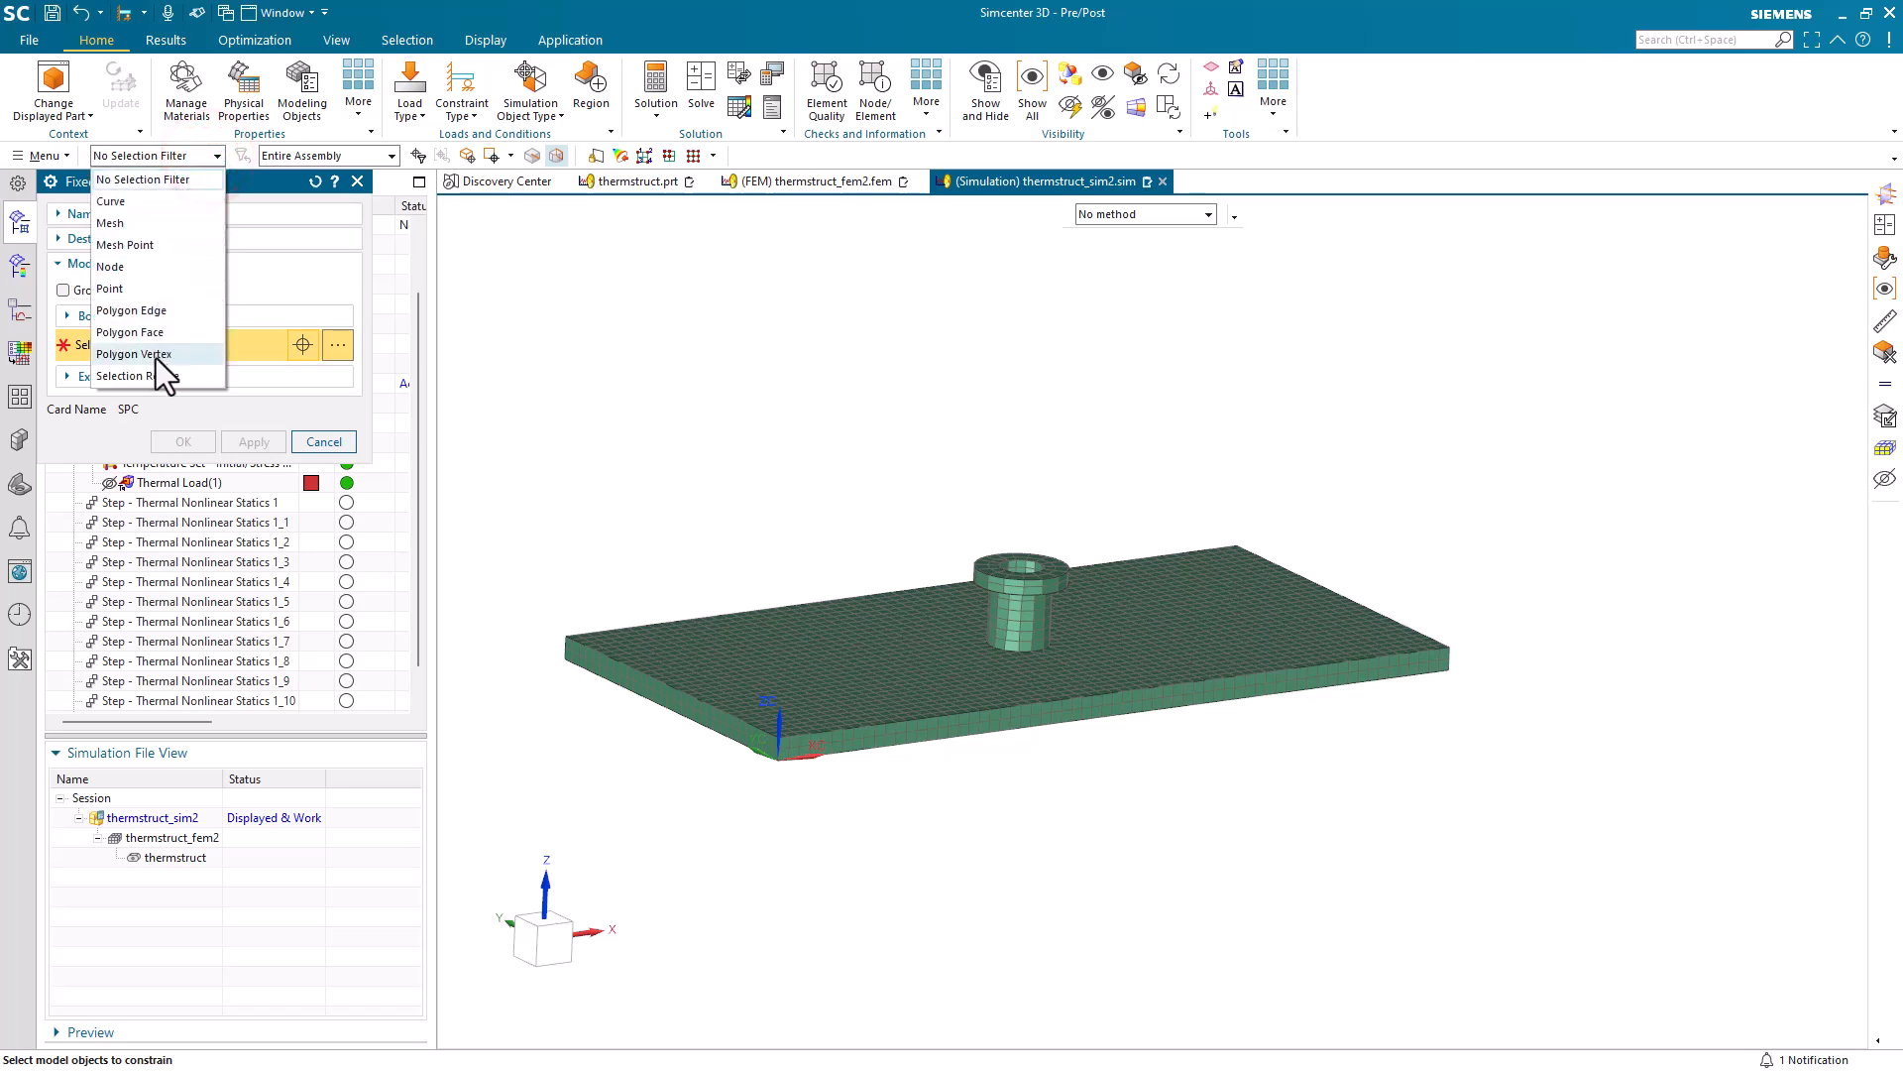
left_click(149, 354)
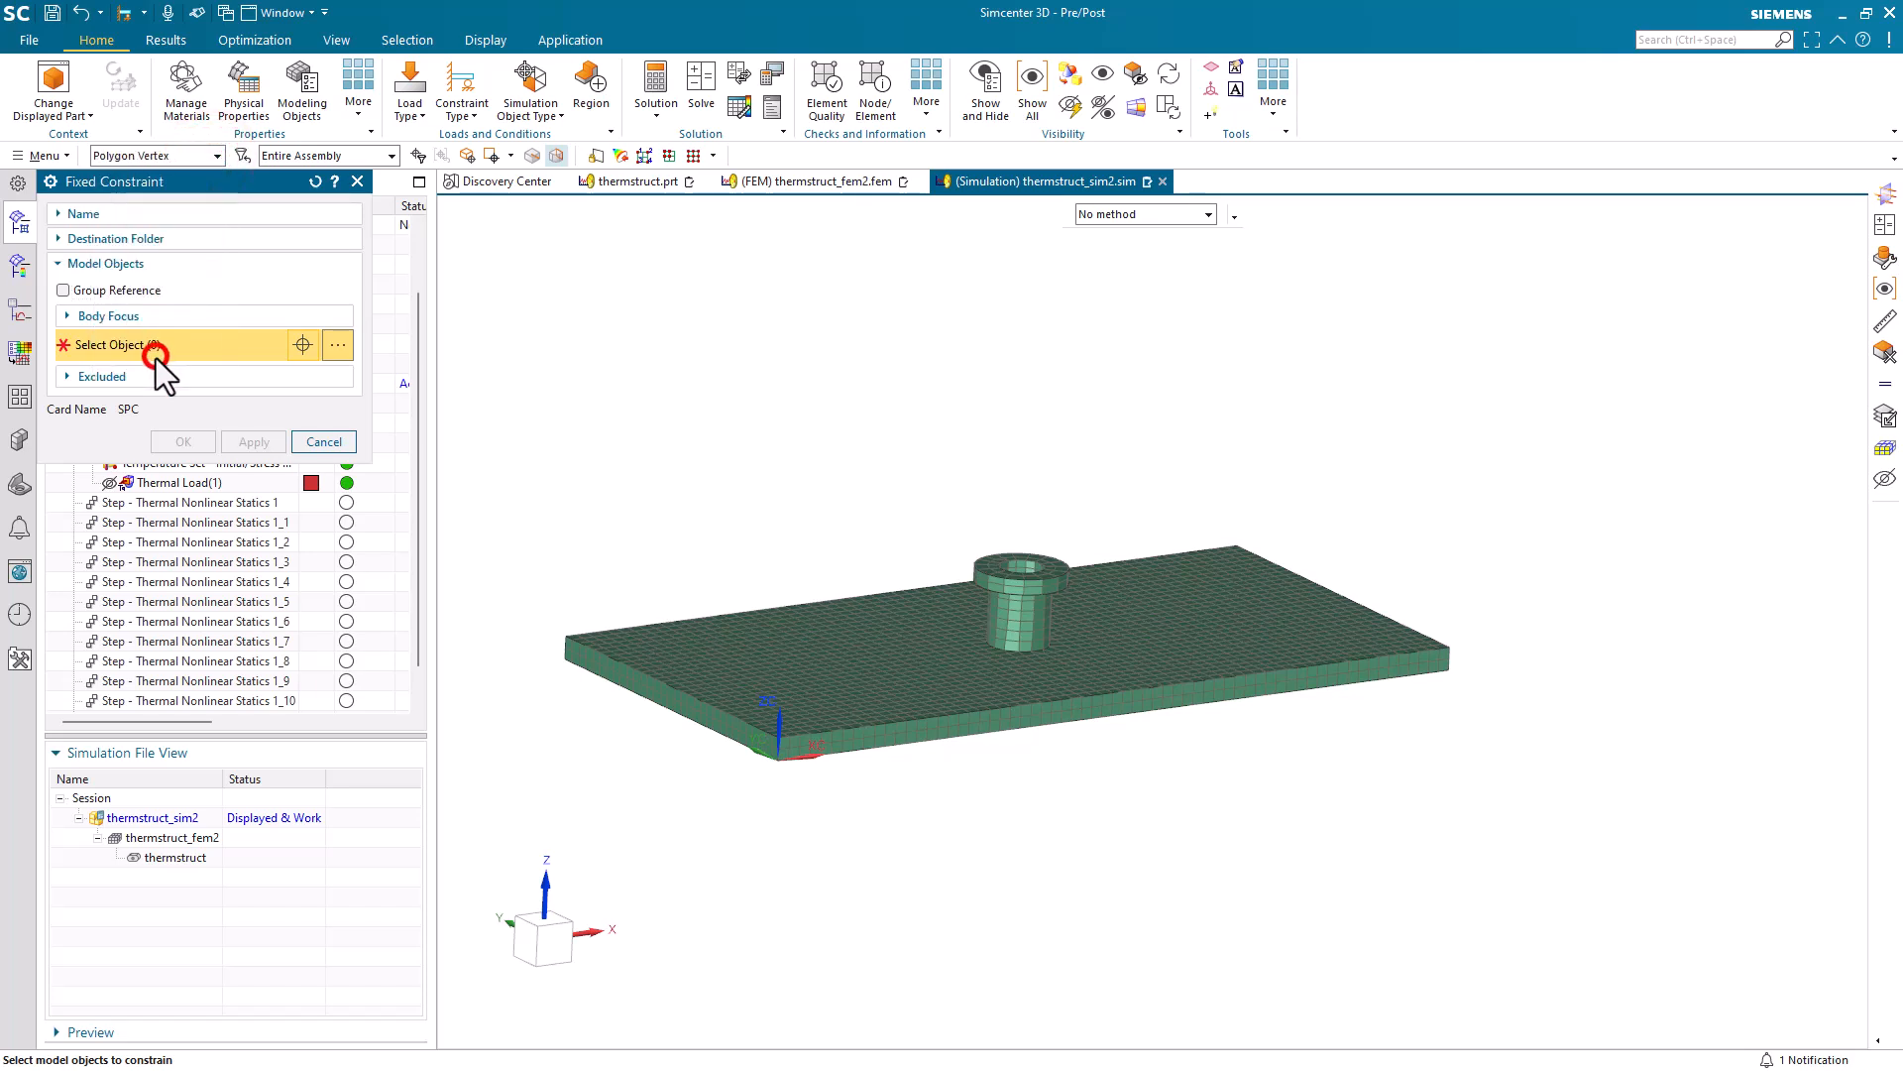
left_click(782, 762)
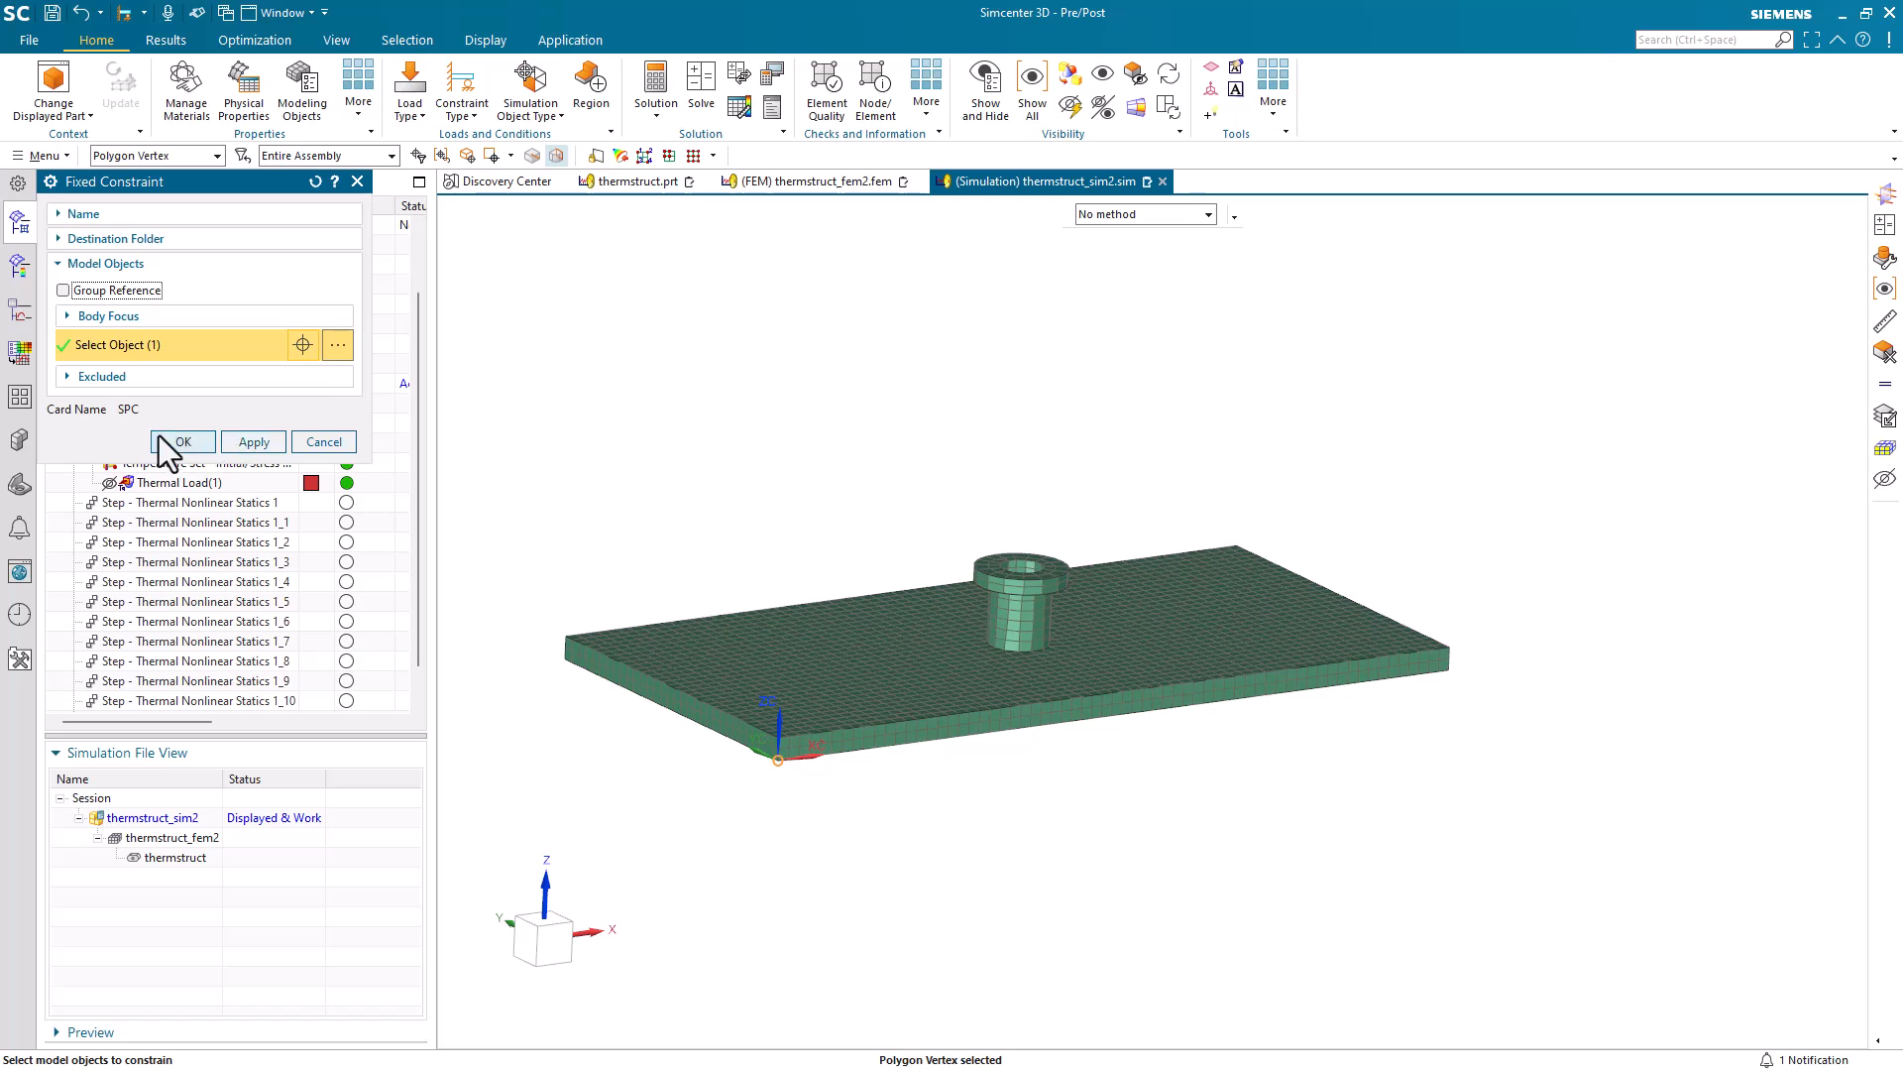
left_click(182, 442)
Apply a User Defined Constraint with DOF2 and DOF3 fixed to the plate's bottom corner vertex along X from the origin
left_click(458, 117)
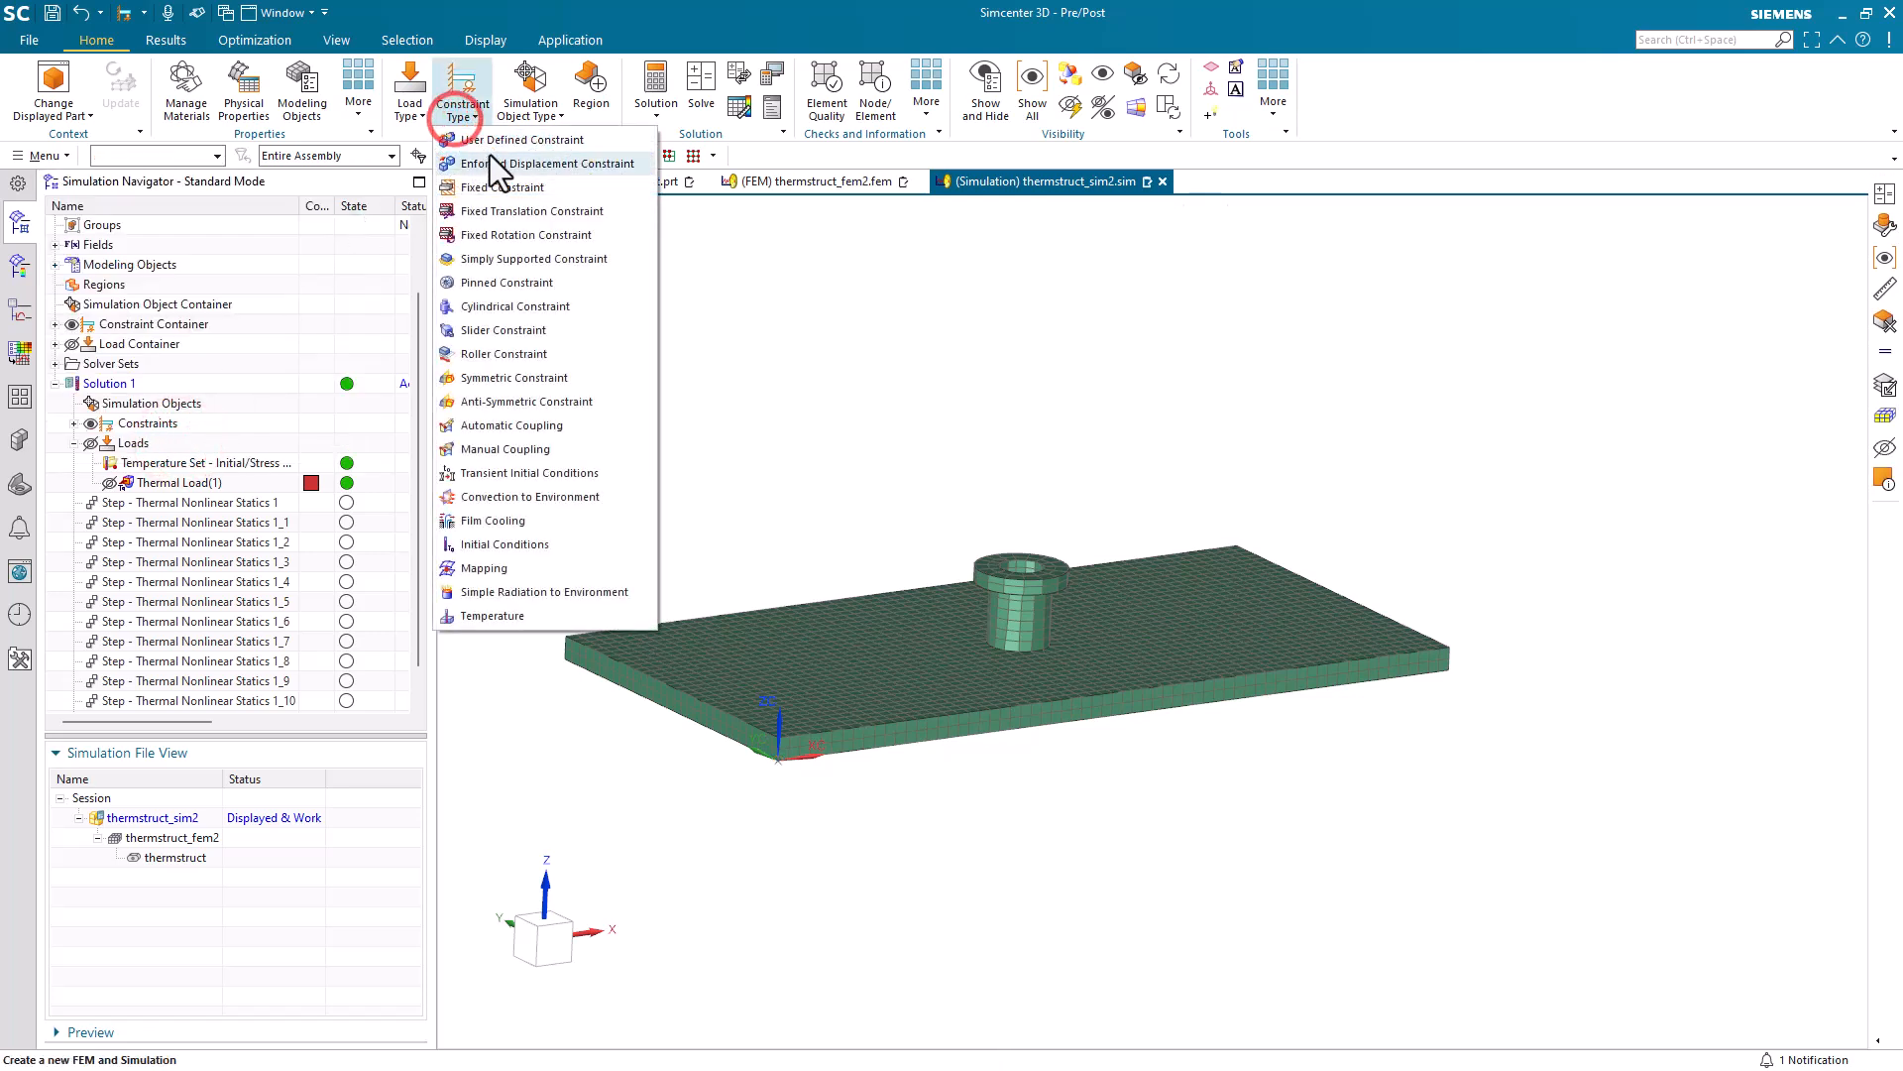
left_click(502, 141)
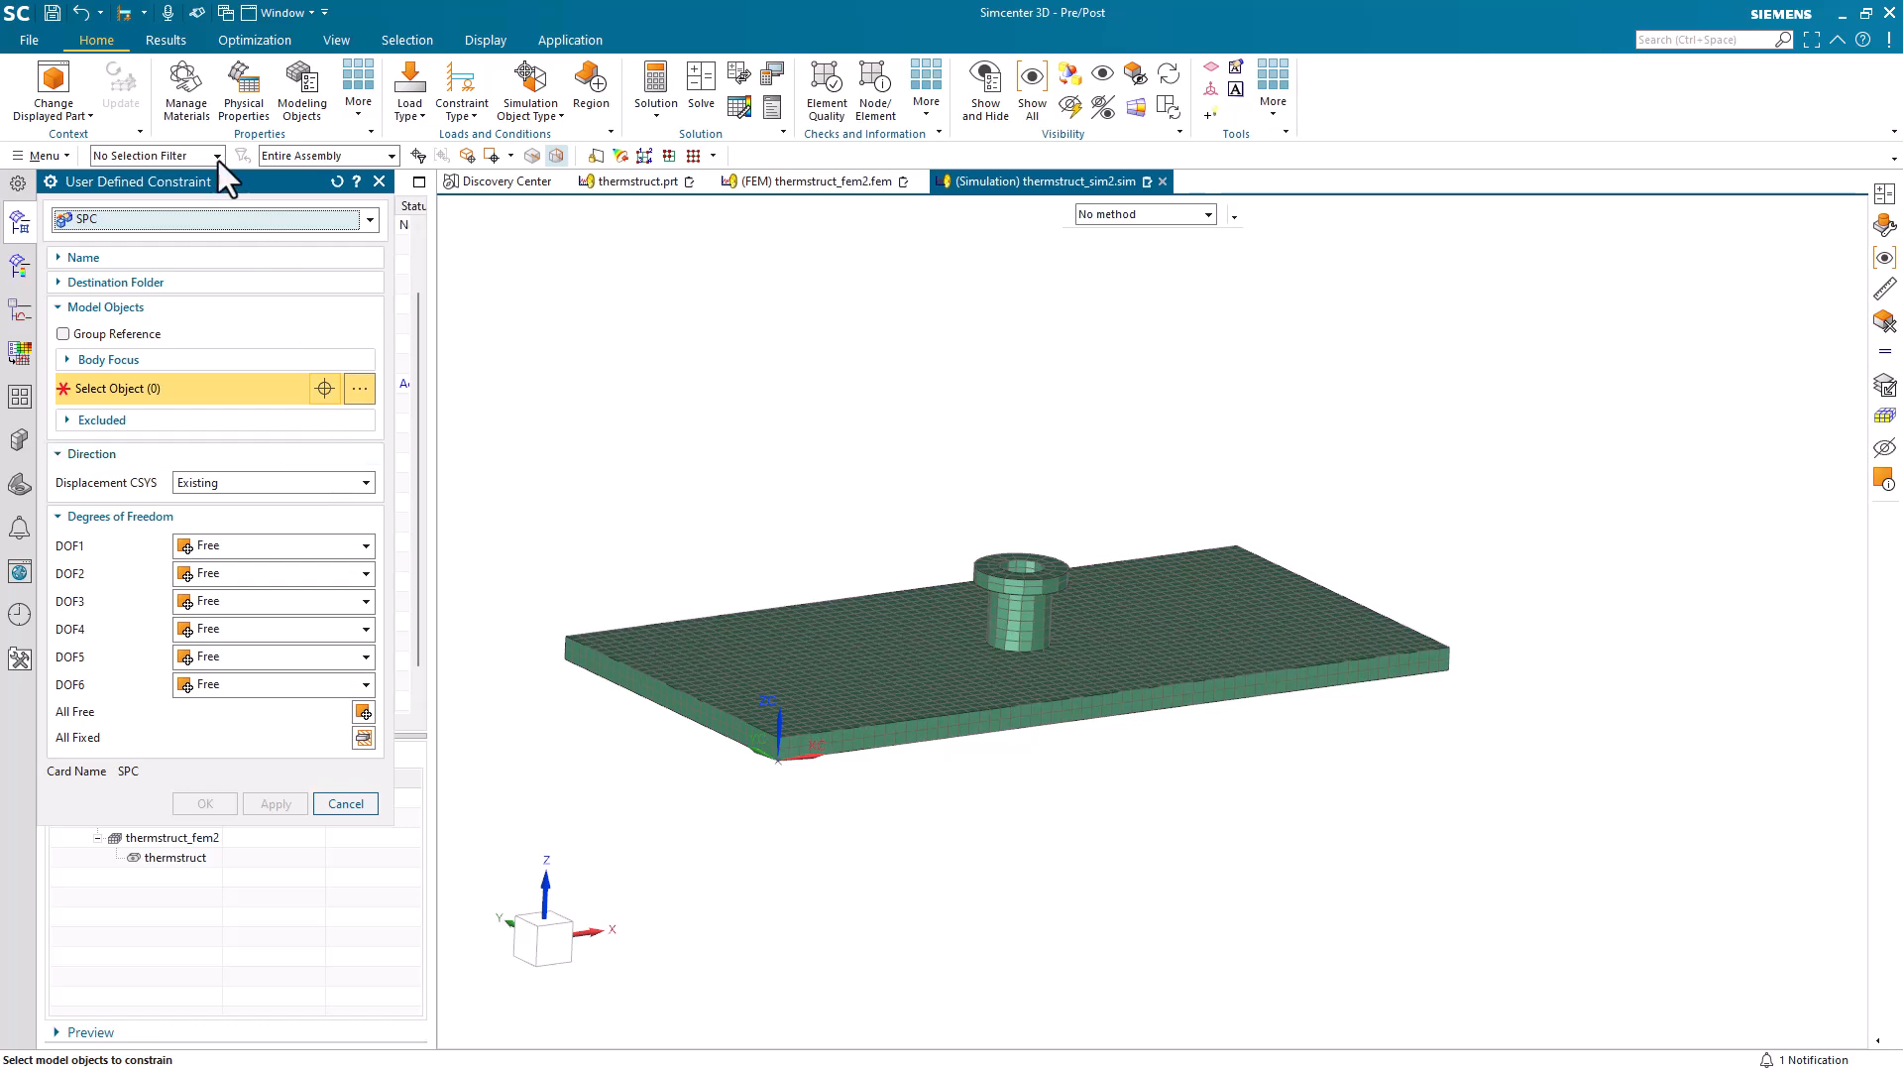
left_click(1450, 672)
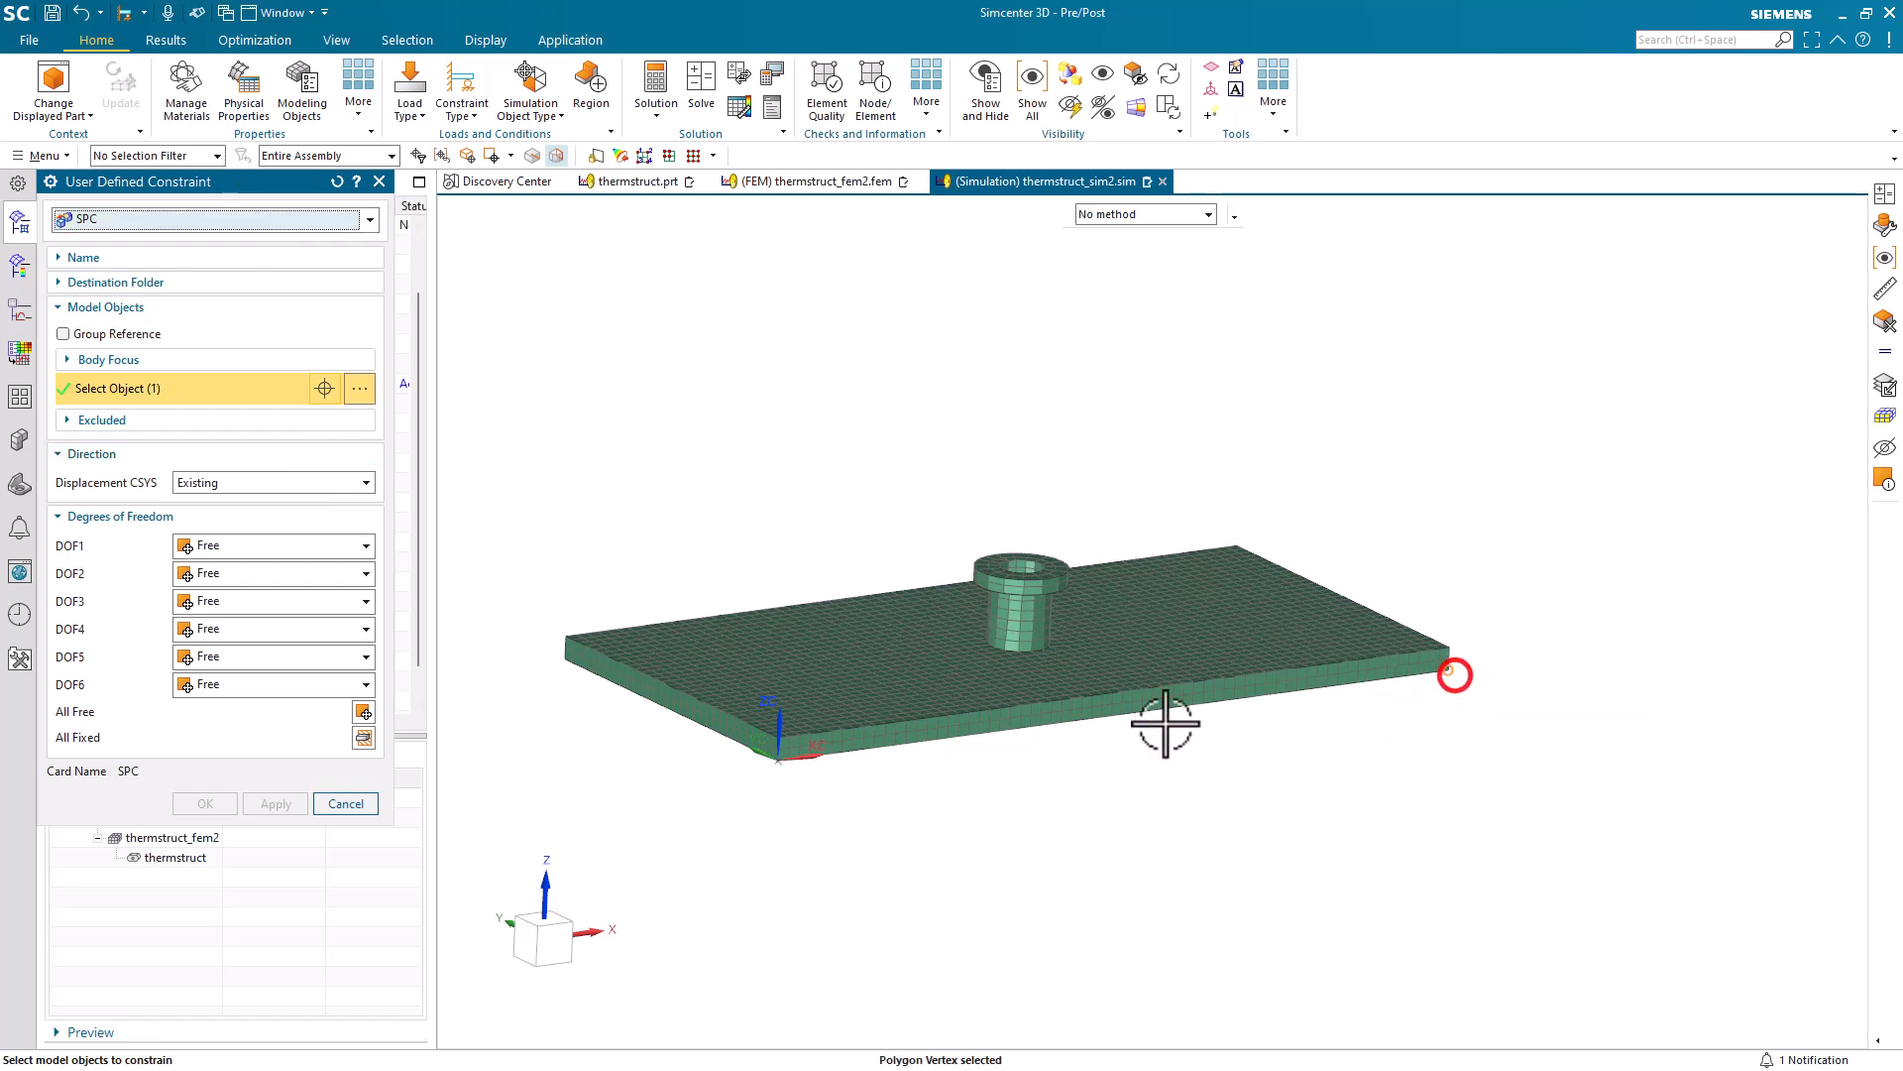
left_click(299, 575)
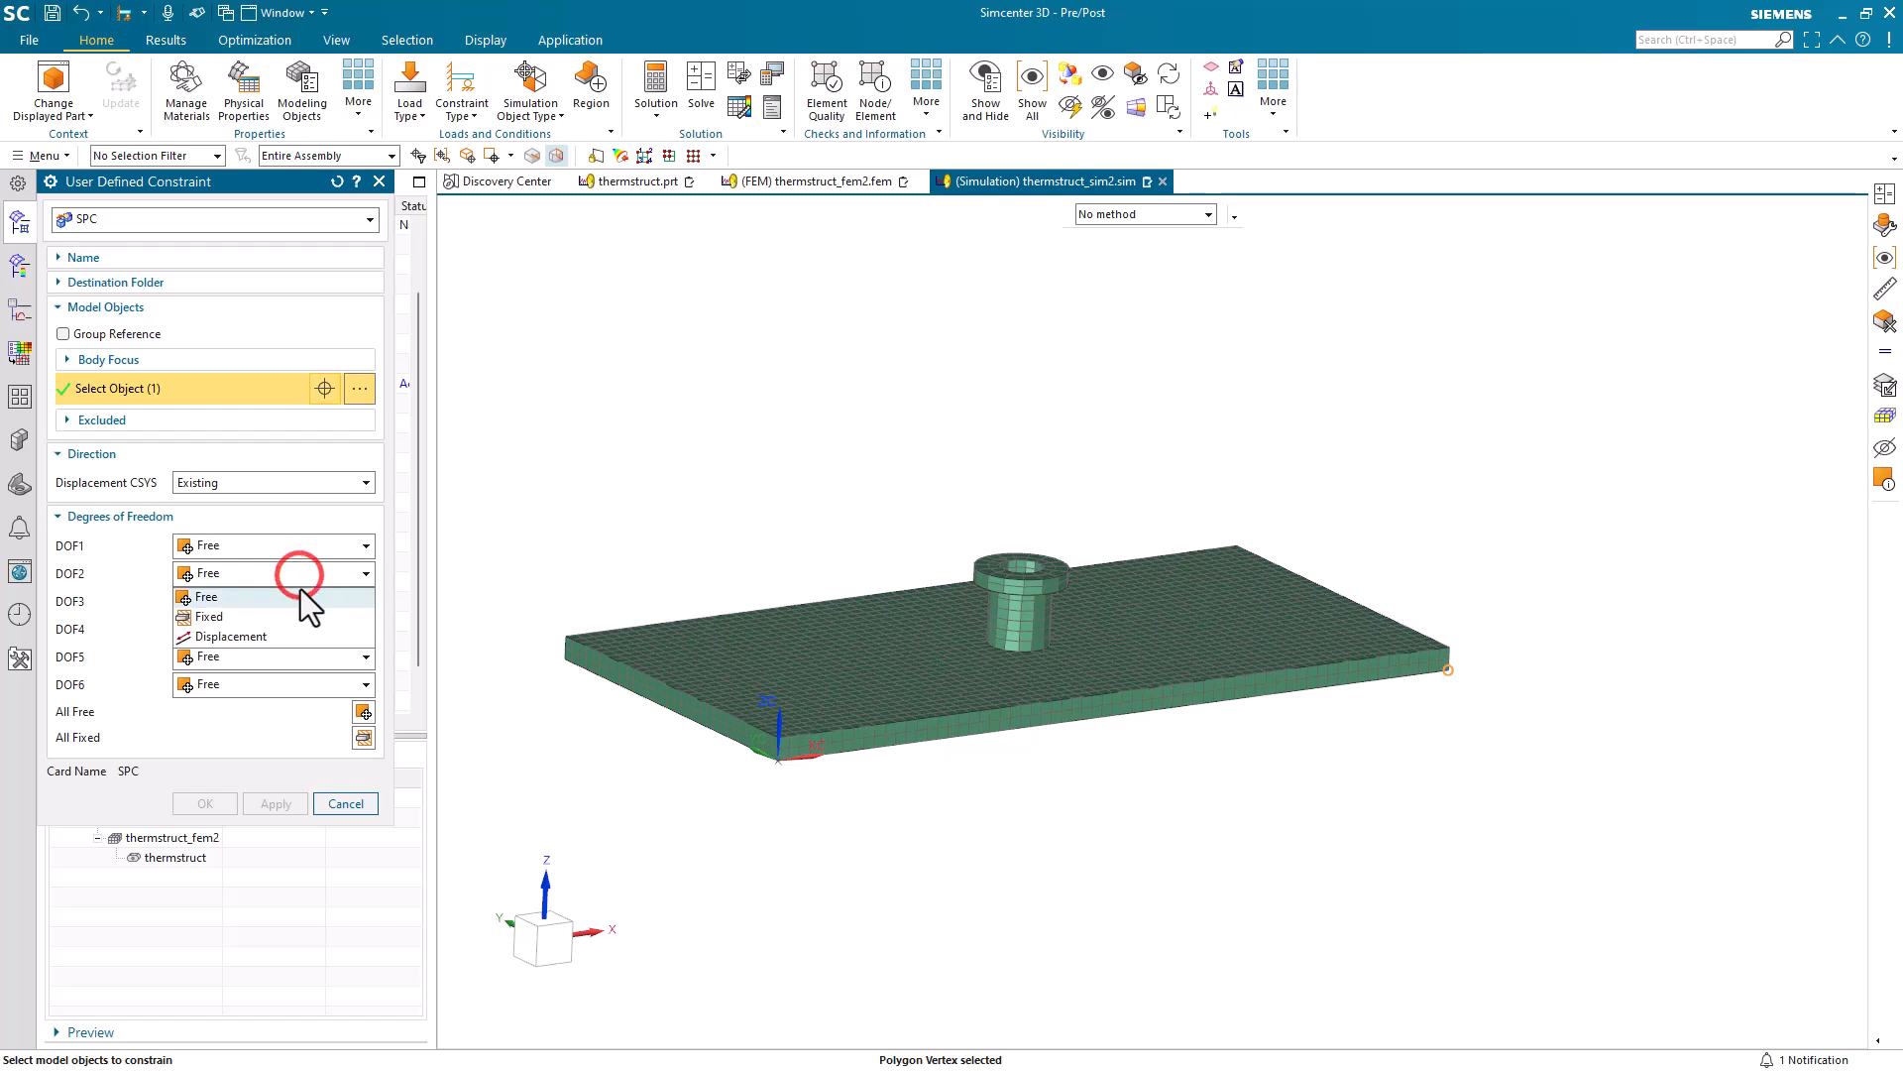
left_click(293, 616)
left_click(295, 602)
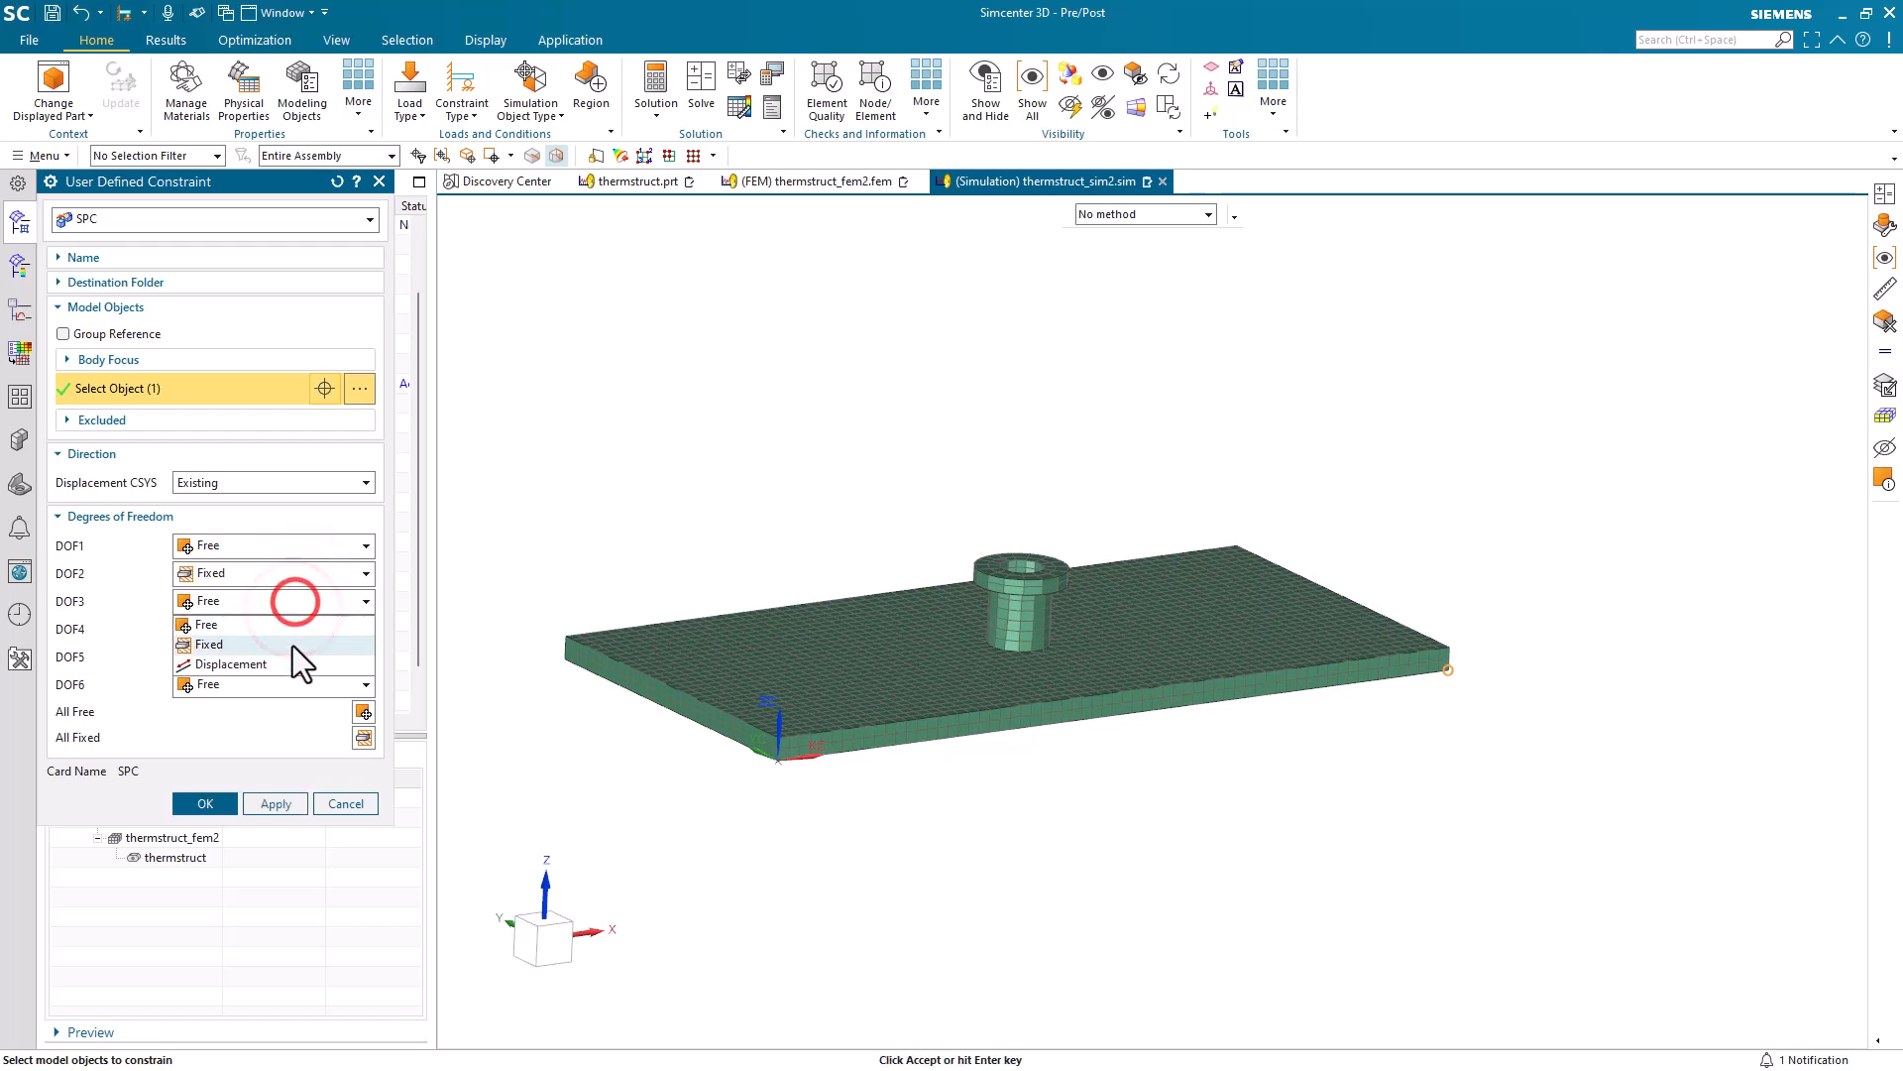
left_click(293, 645)
left_click(271, 799)
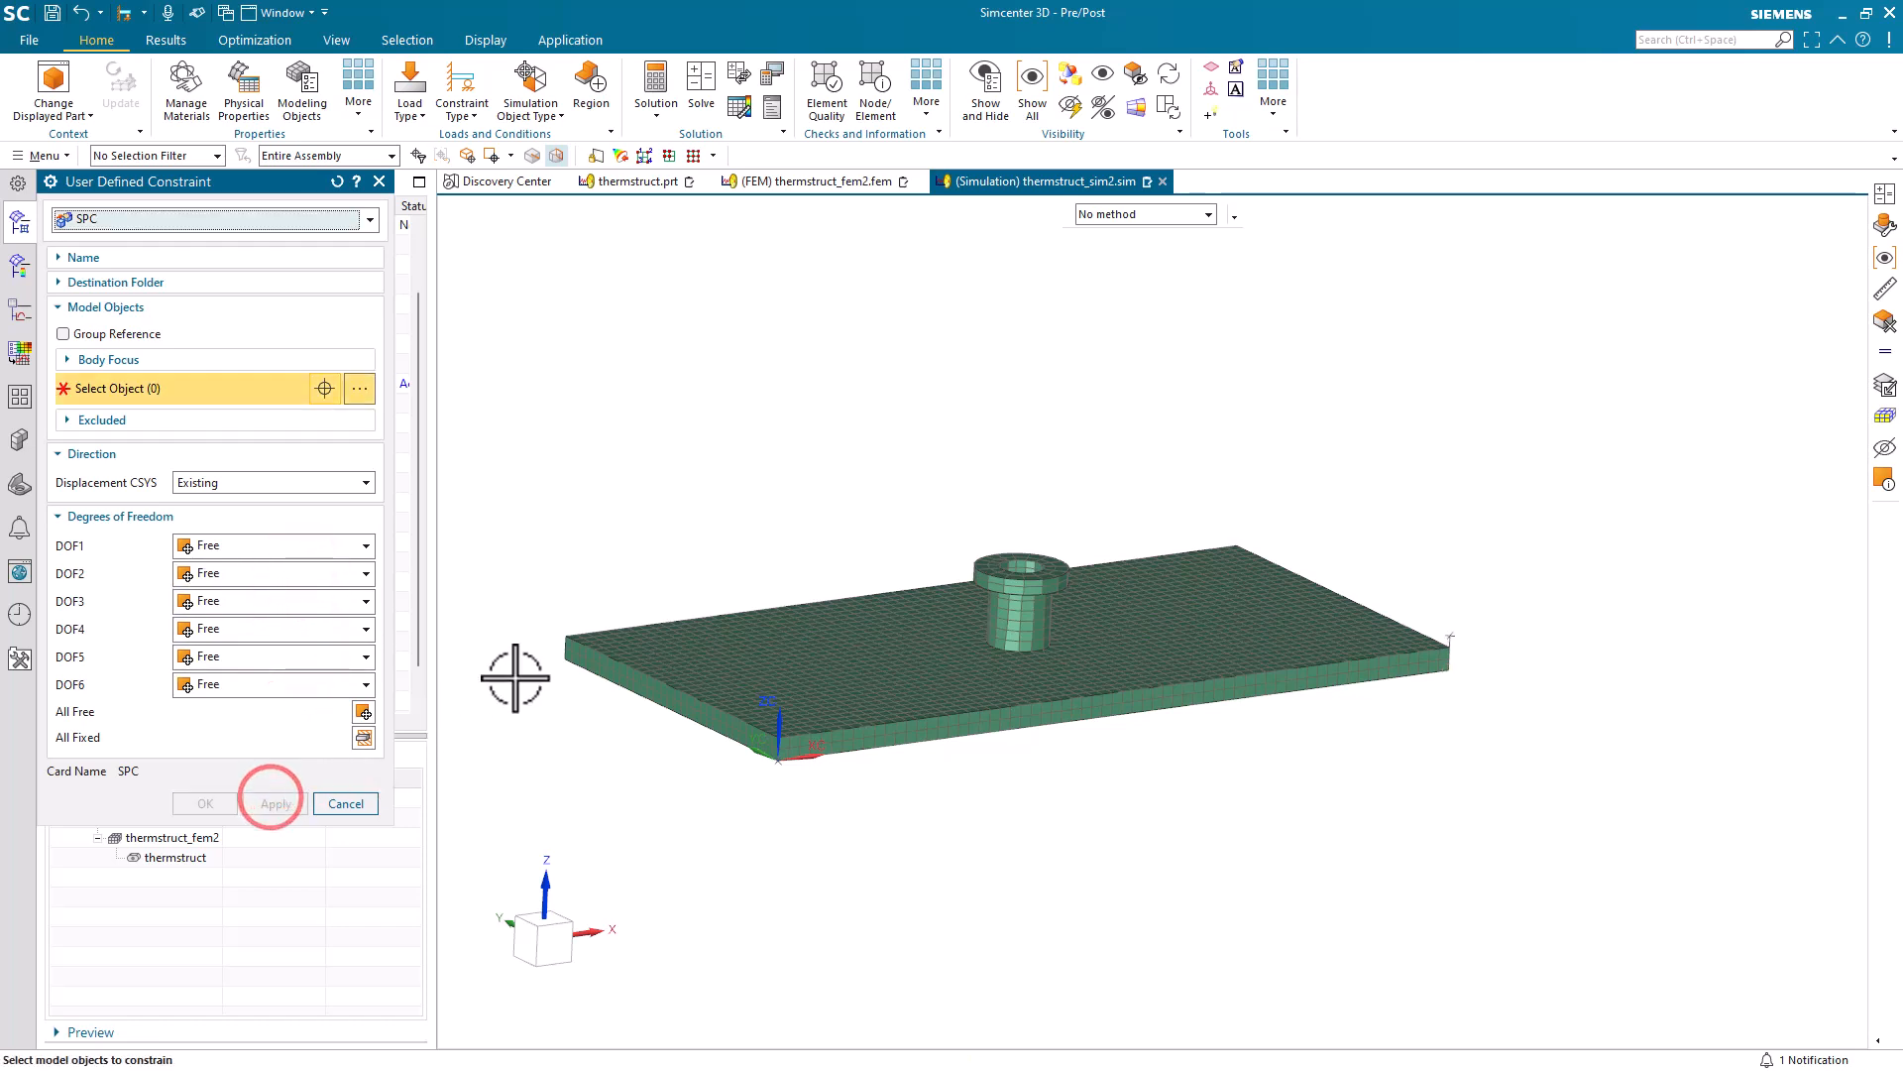
Add a User Defined Constraint with only DOF3 fixed at the plate's bottom corner vertex along Y from the origin
left_click(562, 659)
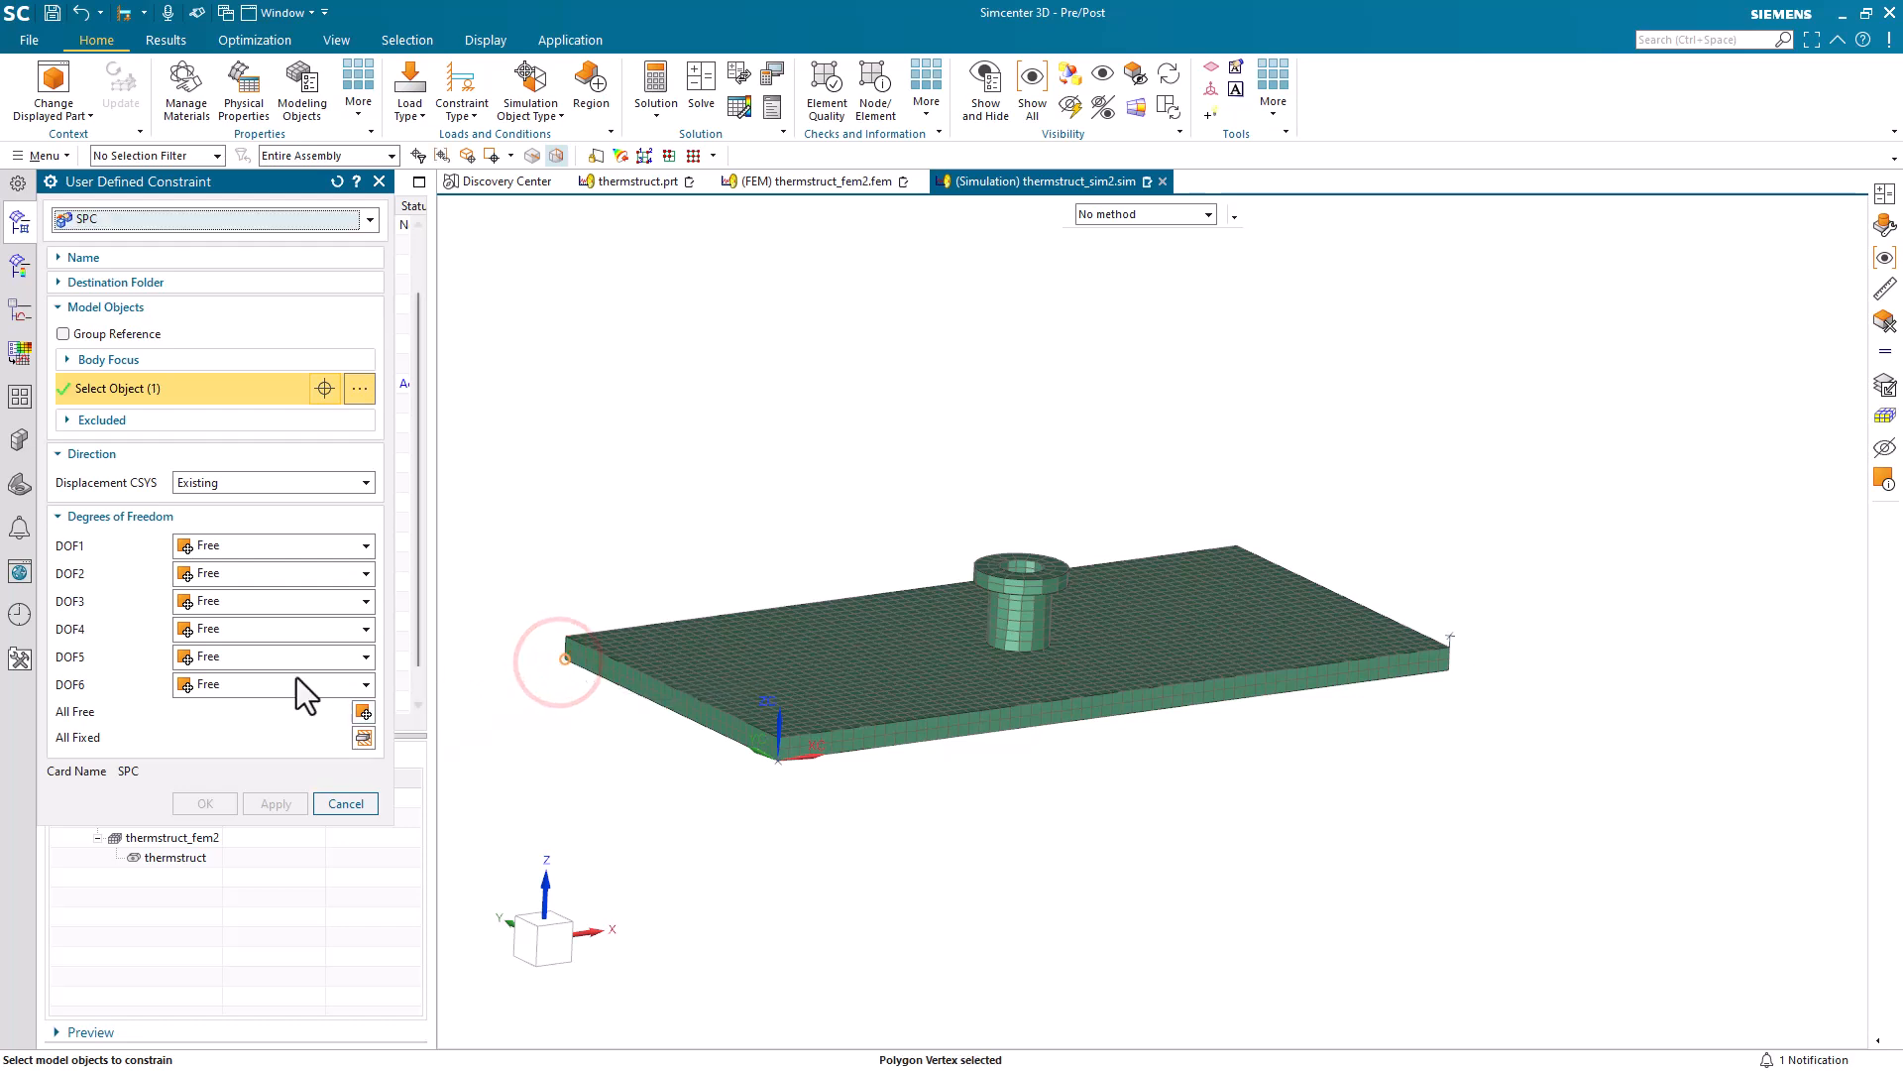
left_click(255, 602)
left_click(253, 638)
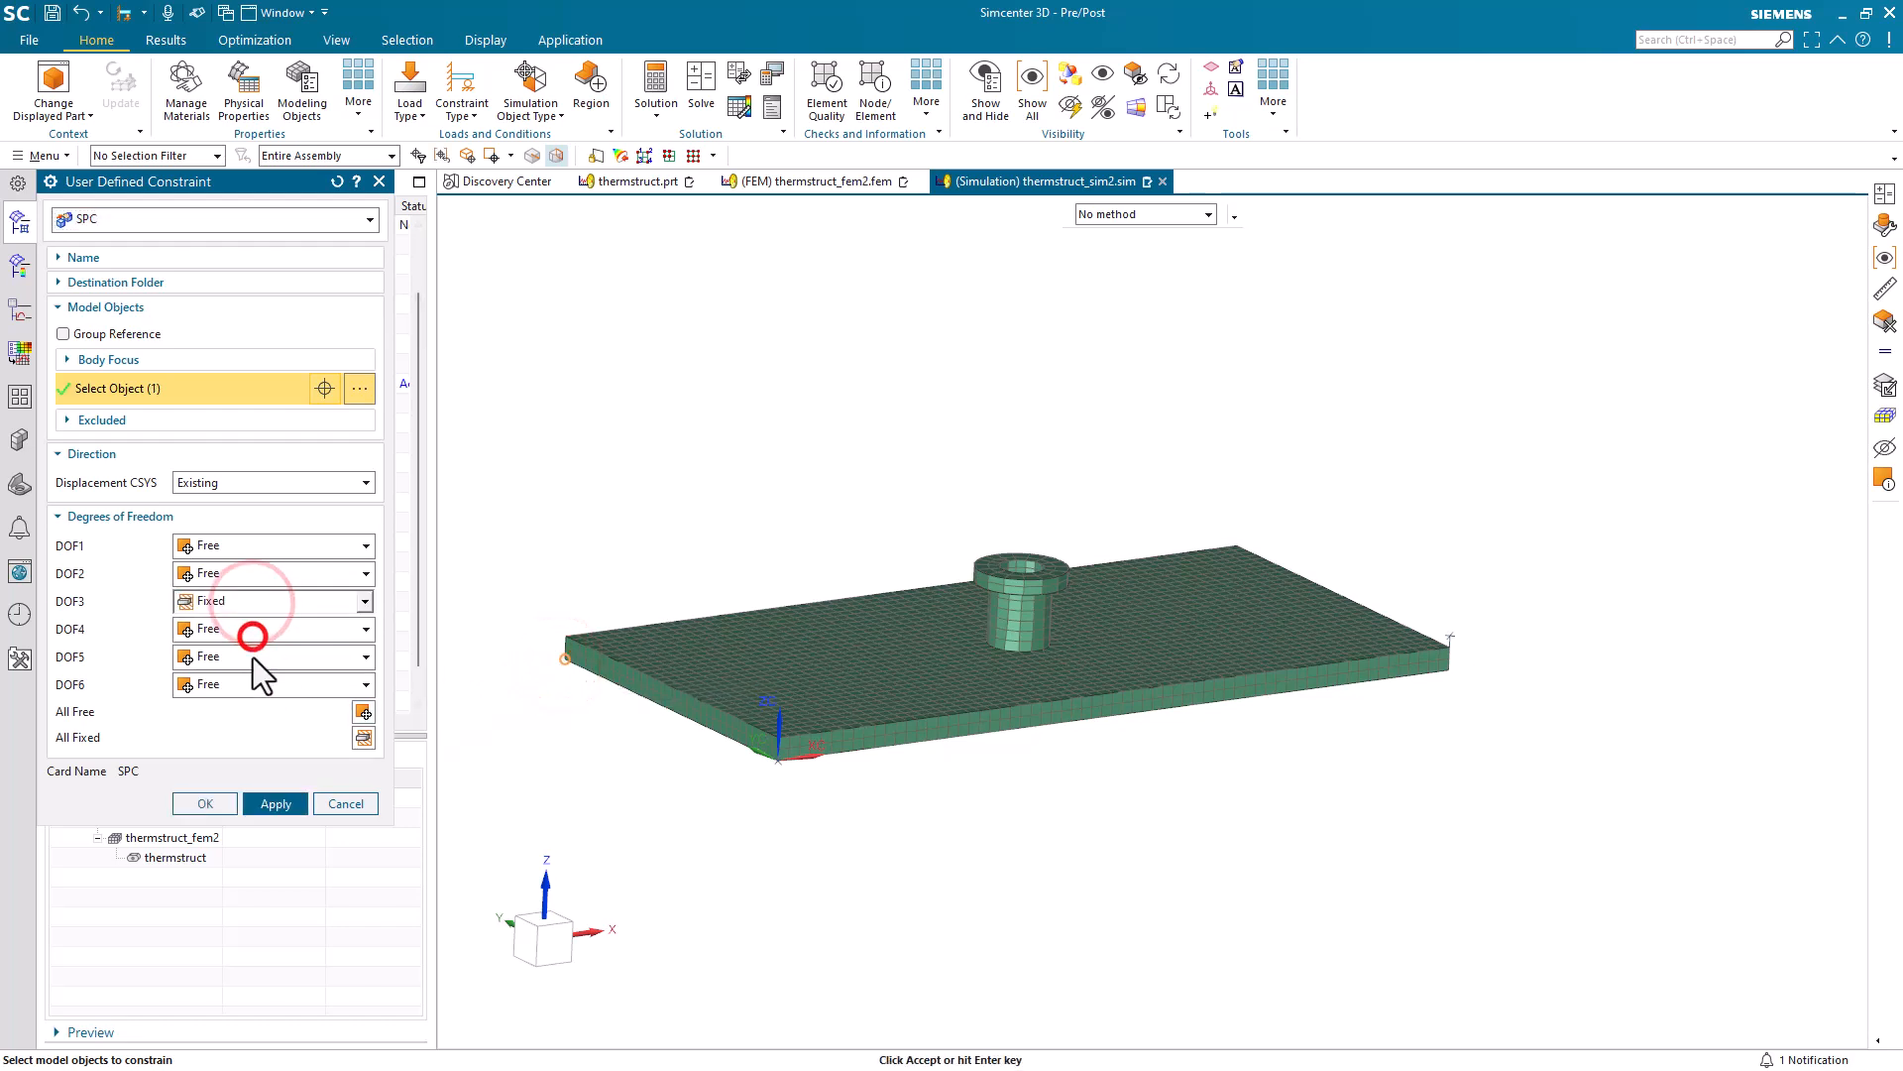
left_click(205, 803)
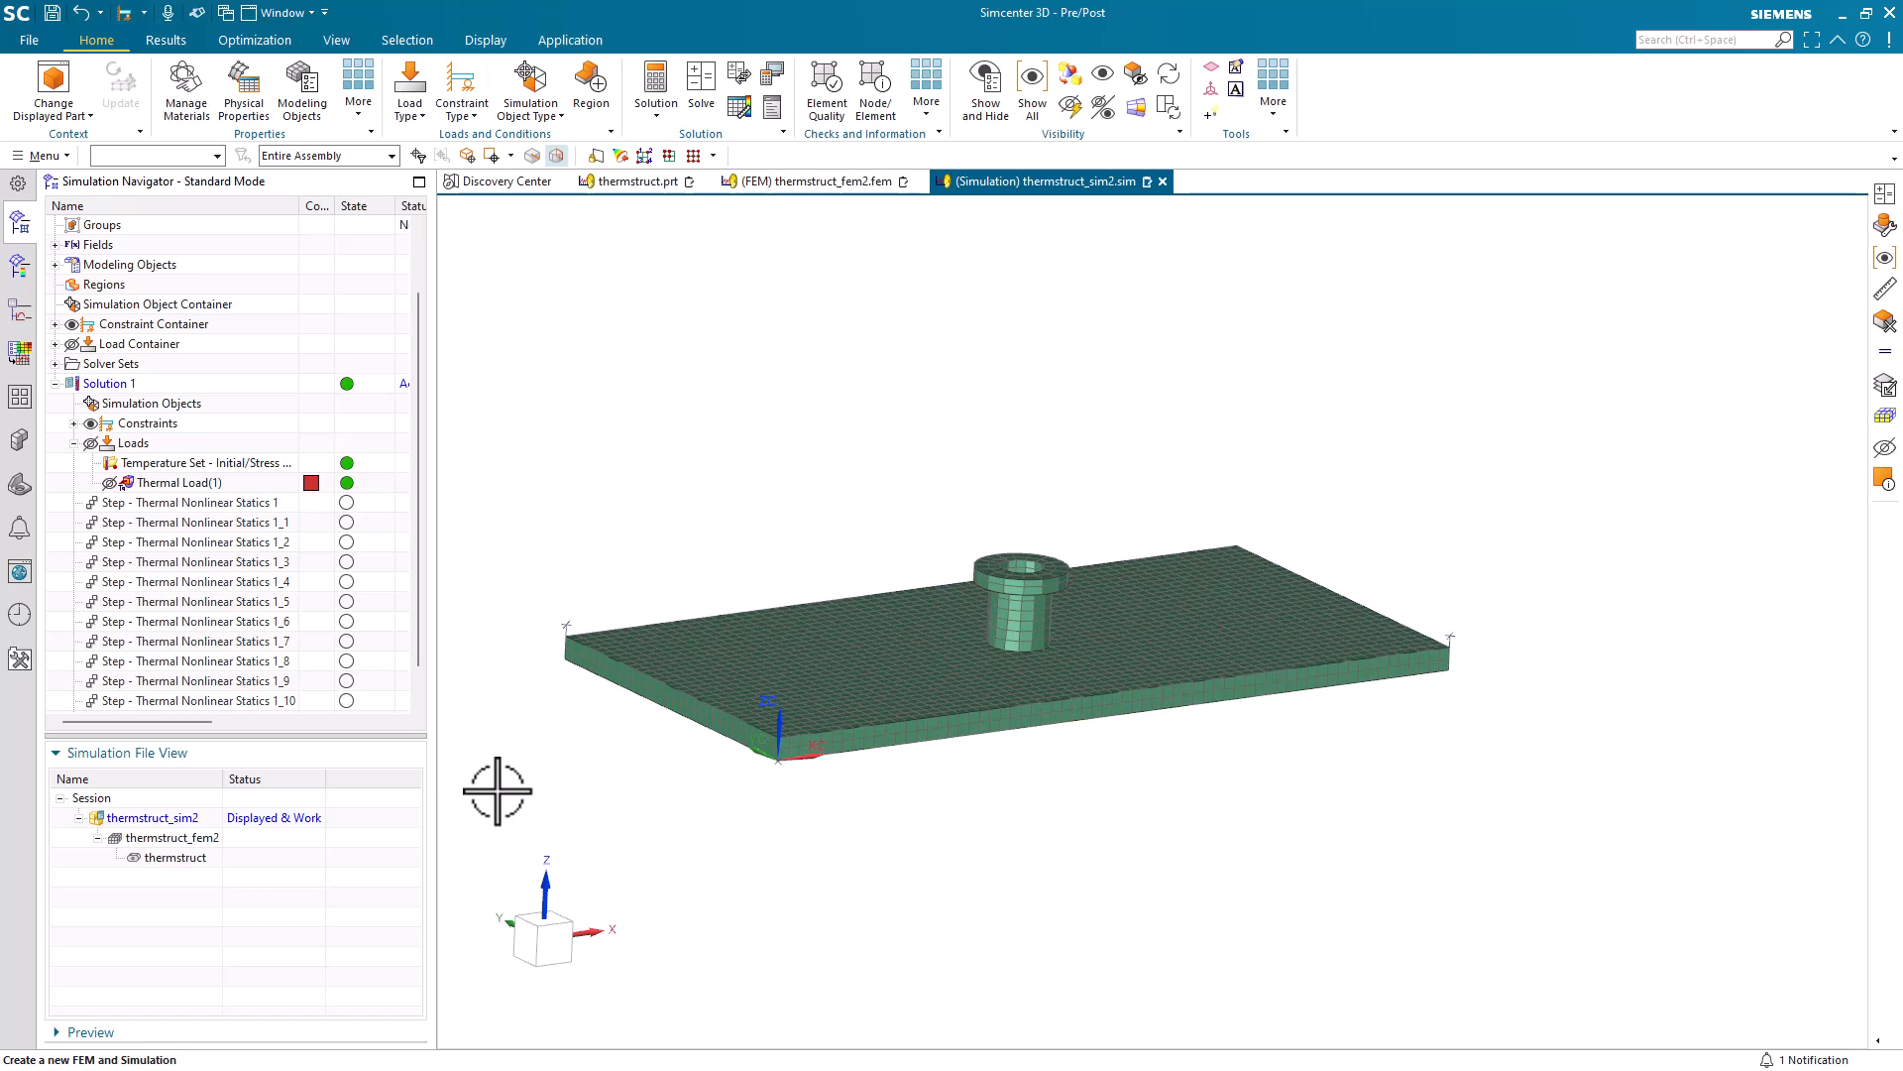
Solve Solution 1 with the model setup check enabled and close the solution monitor and information windows when it finishes
left_click(704, 87)
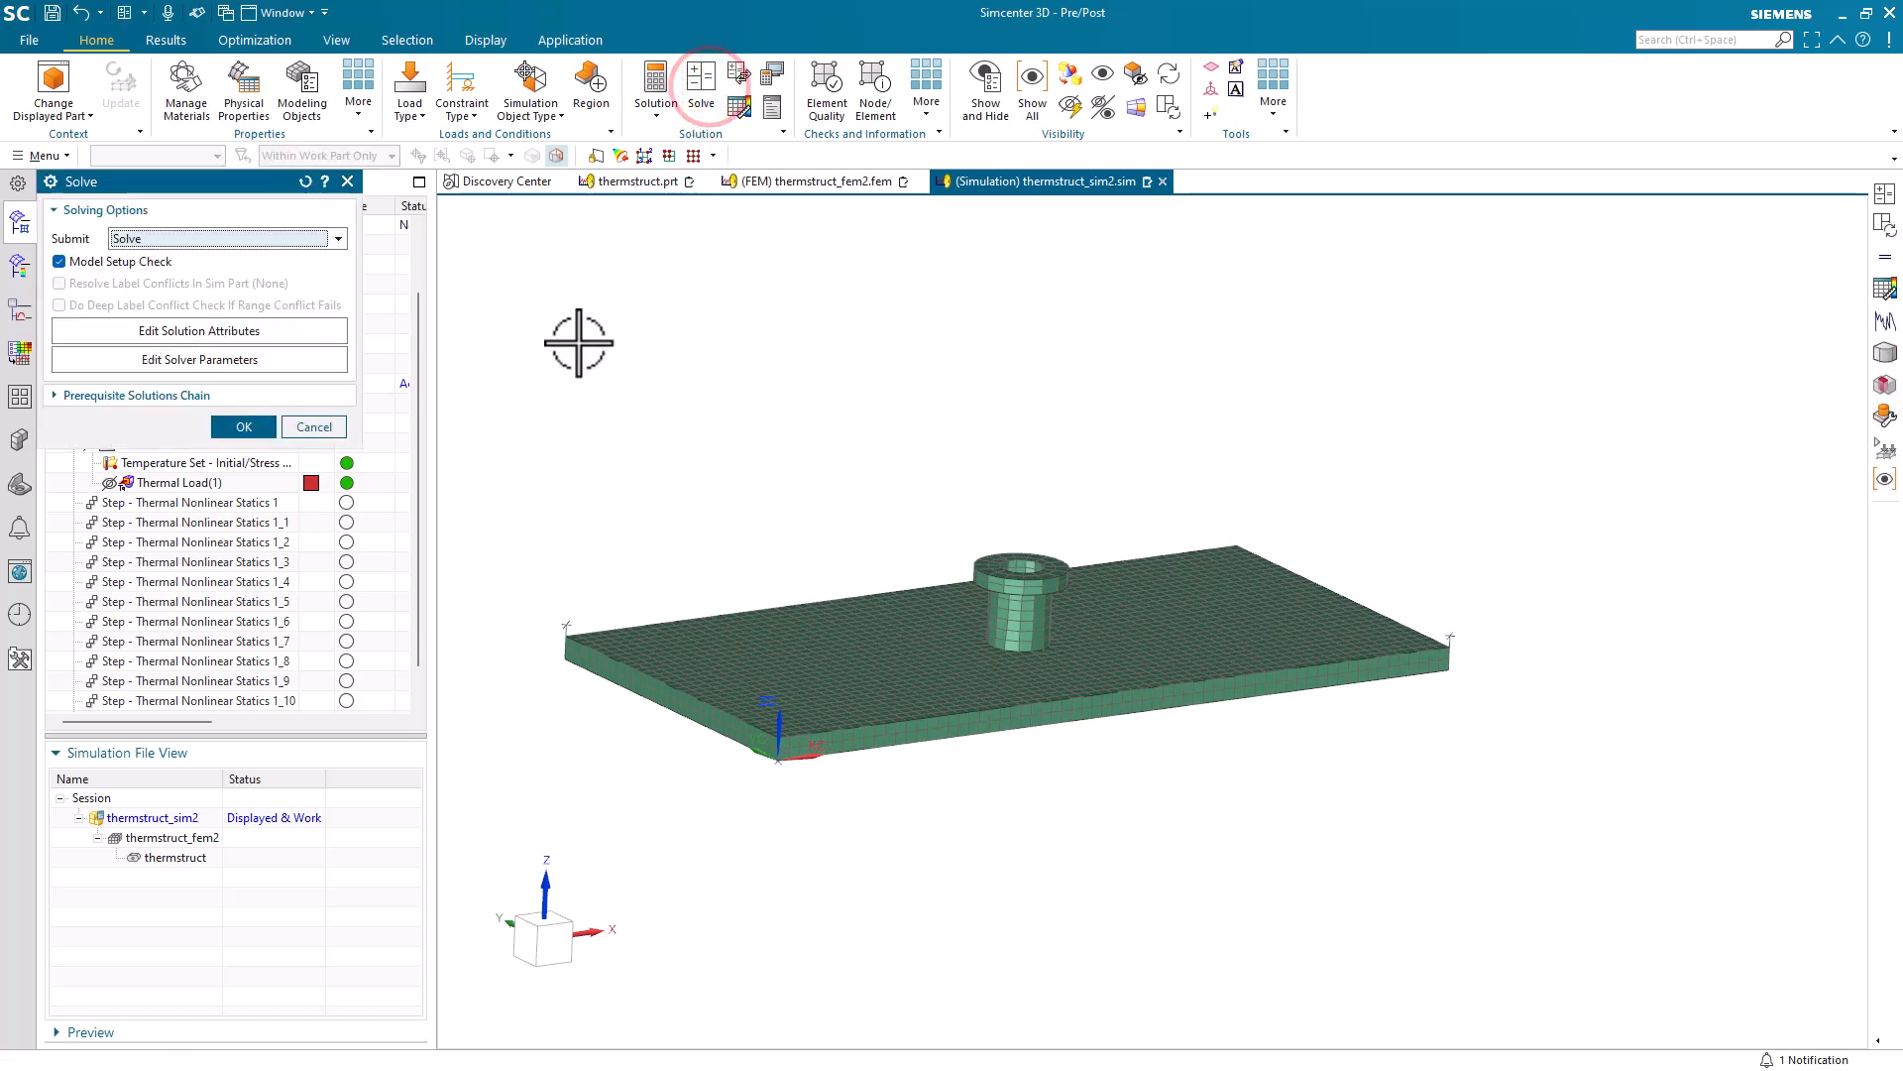
left_click(250, 427)
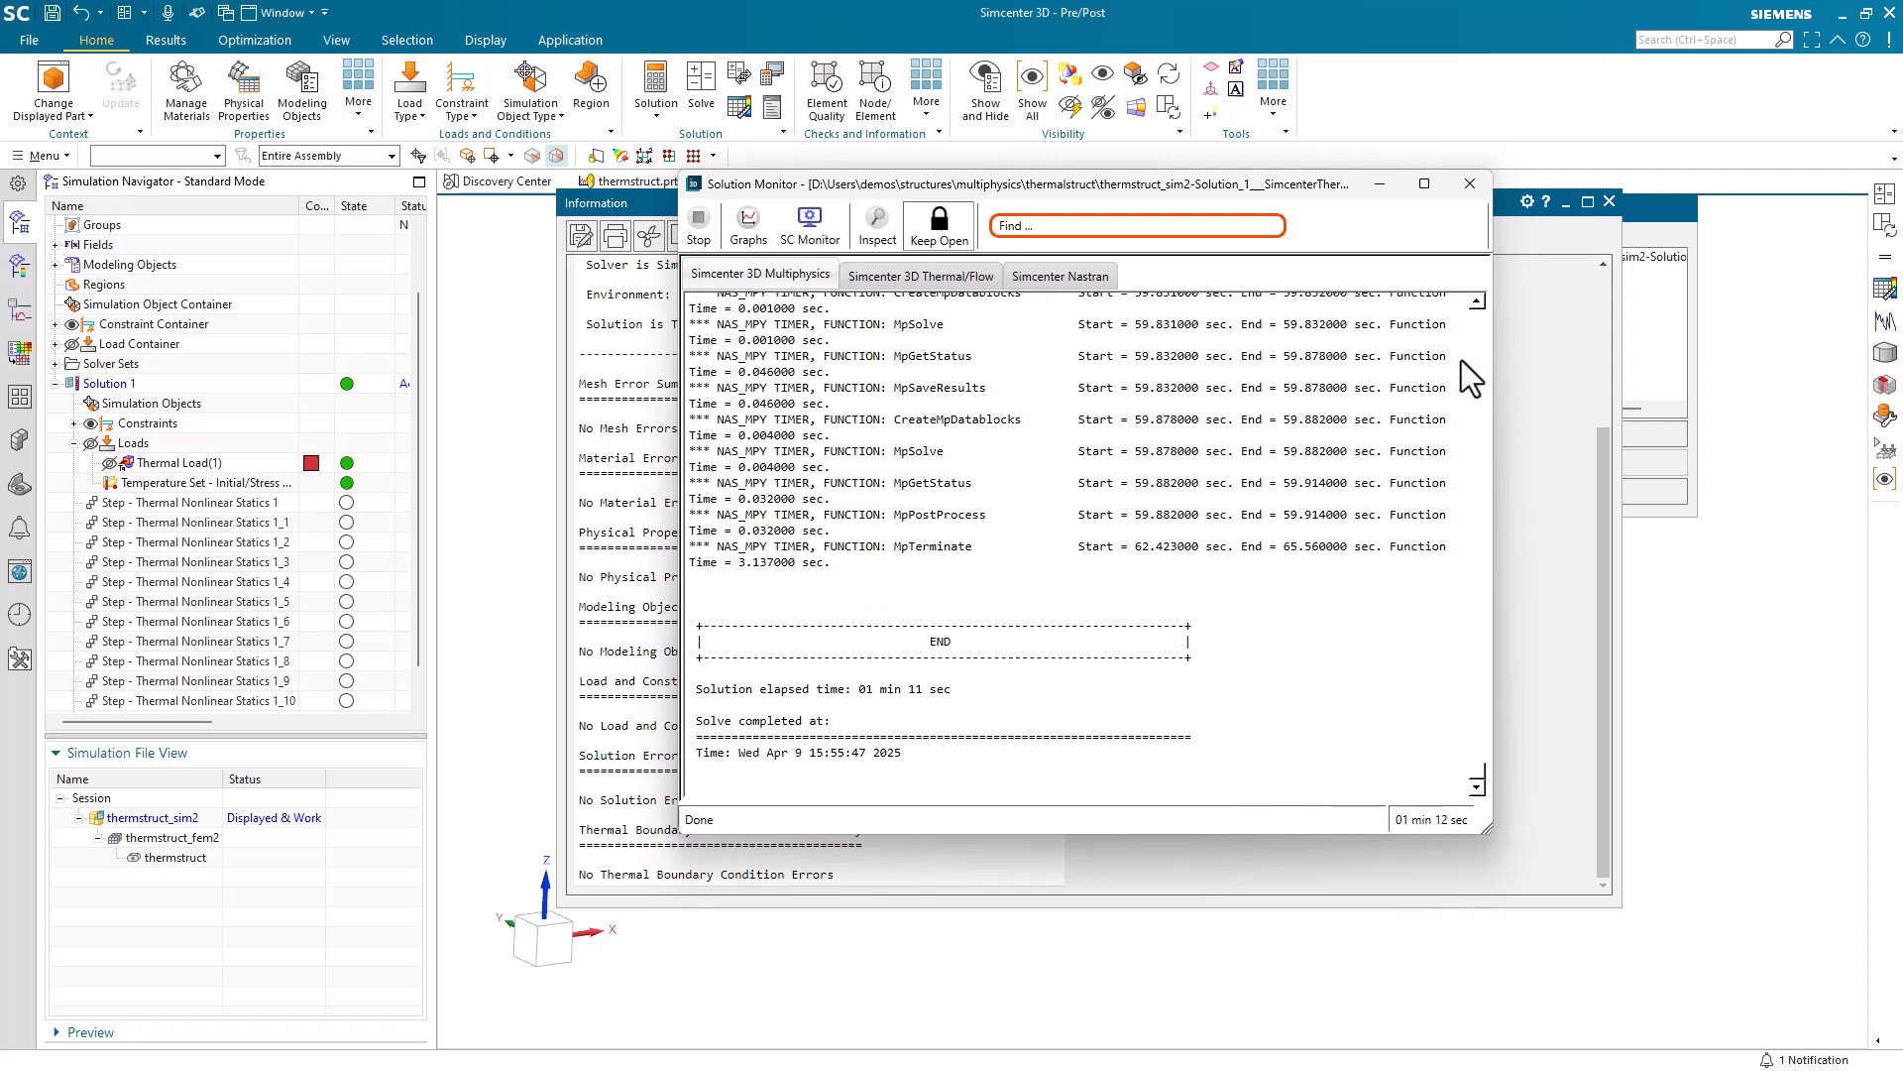
left_click(1604, 204)
left_click(1561, 491)
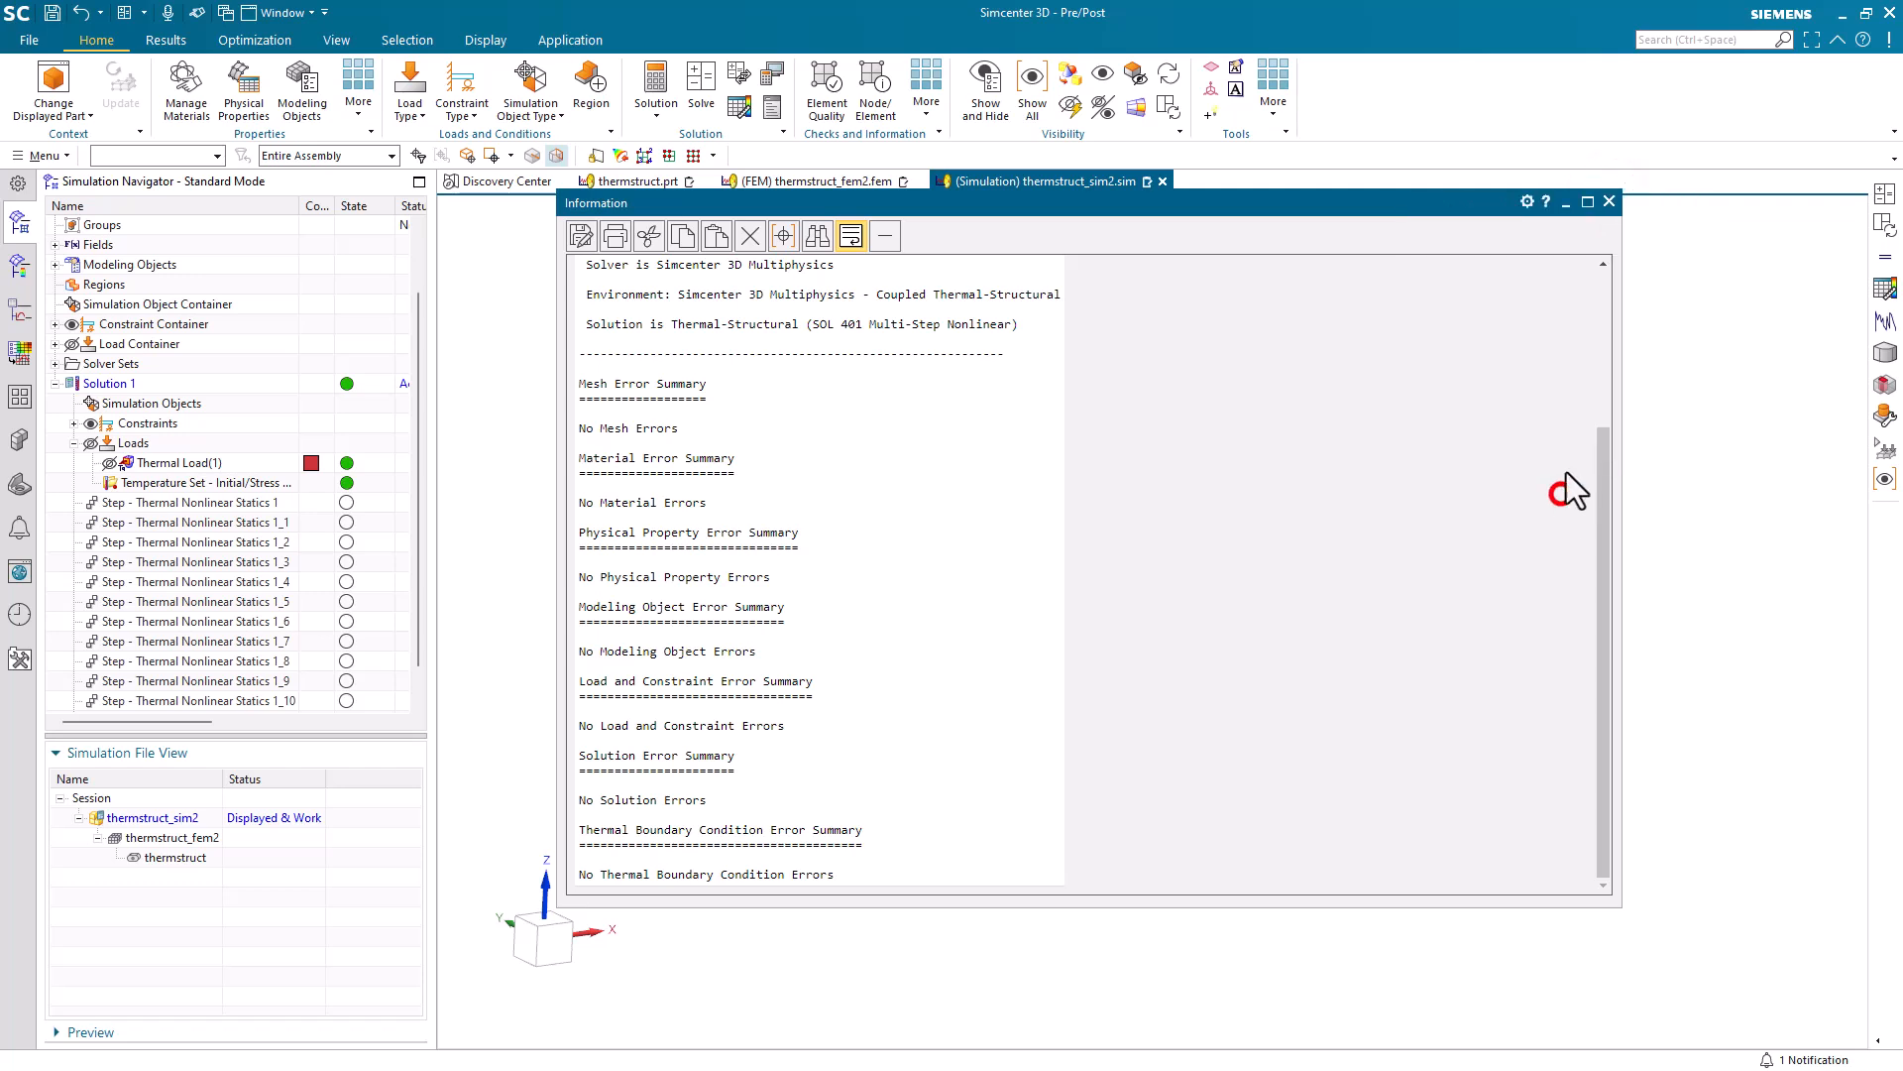
left_click(1615, 204)
Open the Structural results of Solution 1 and list their steps with the name column widened to fit
scroll(302, 552, "down", 1)
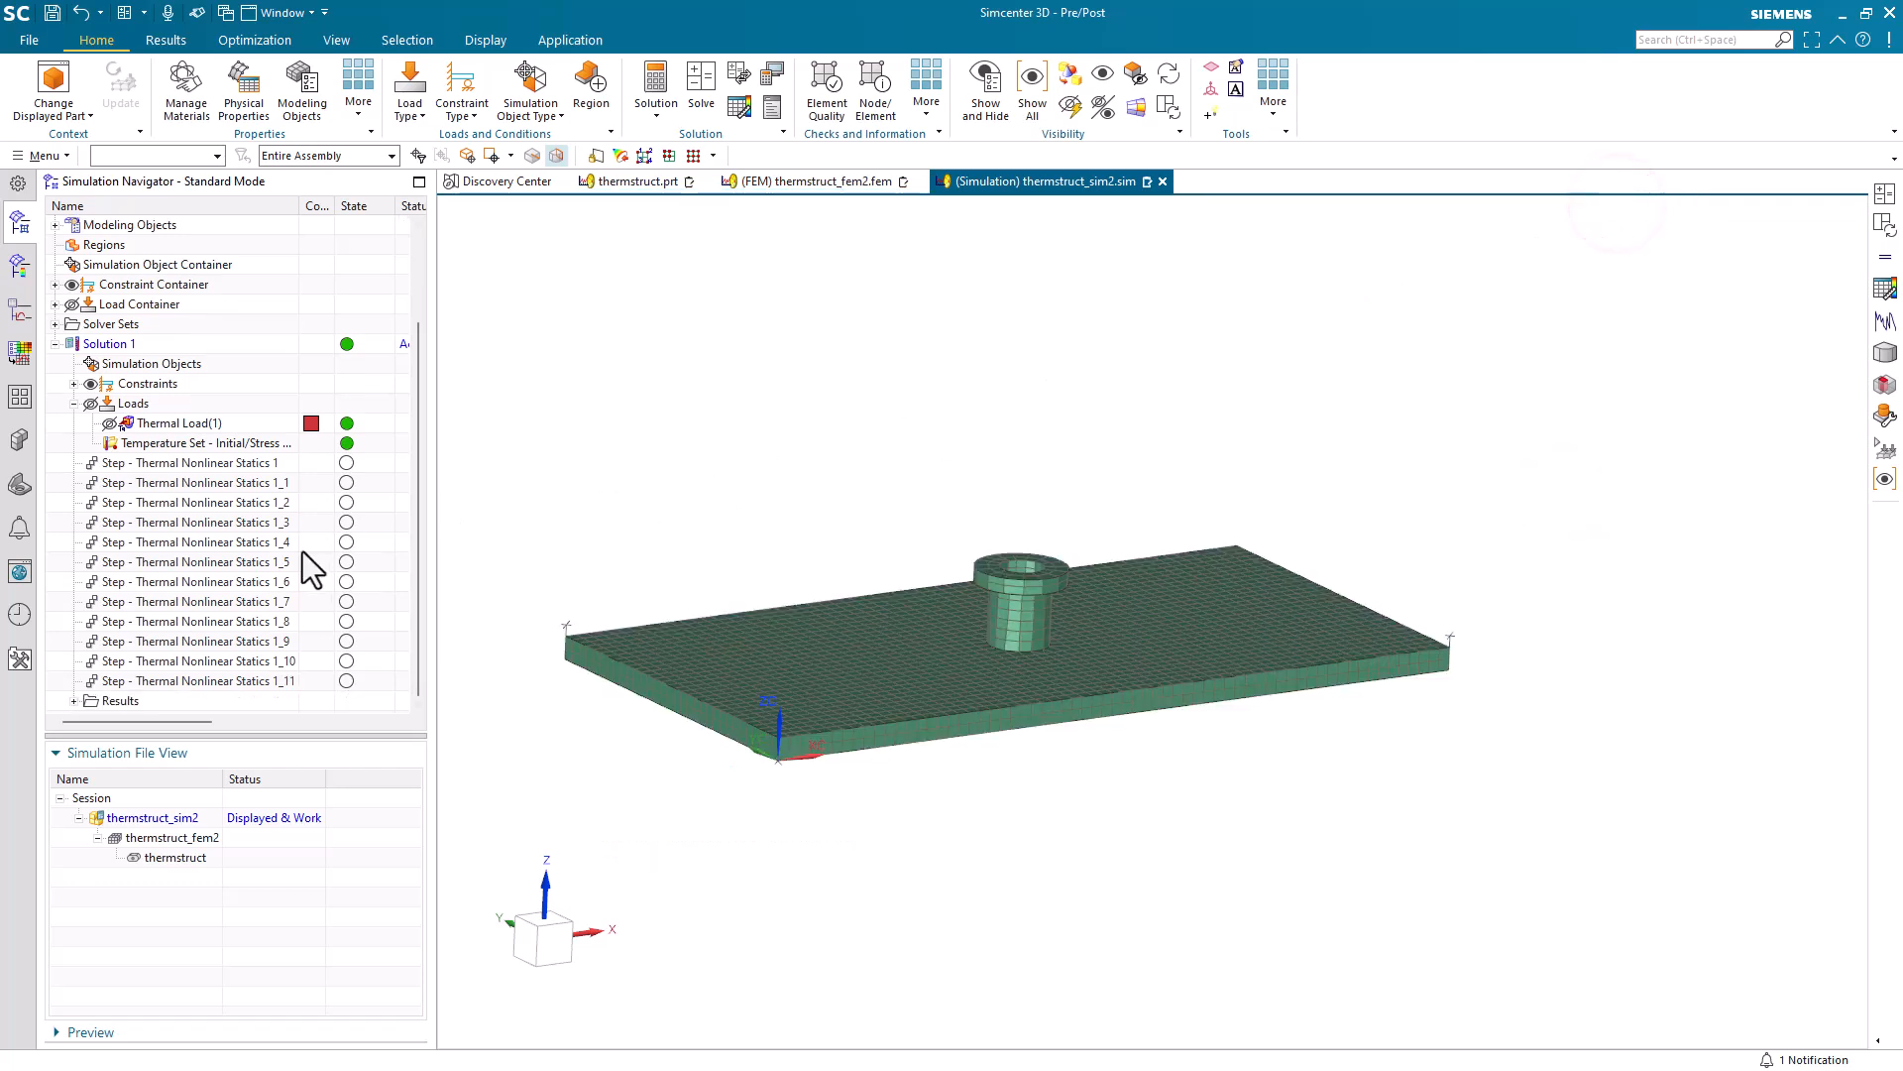
left_click(73, 701)
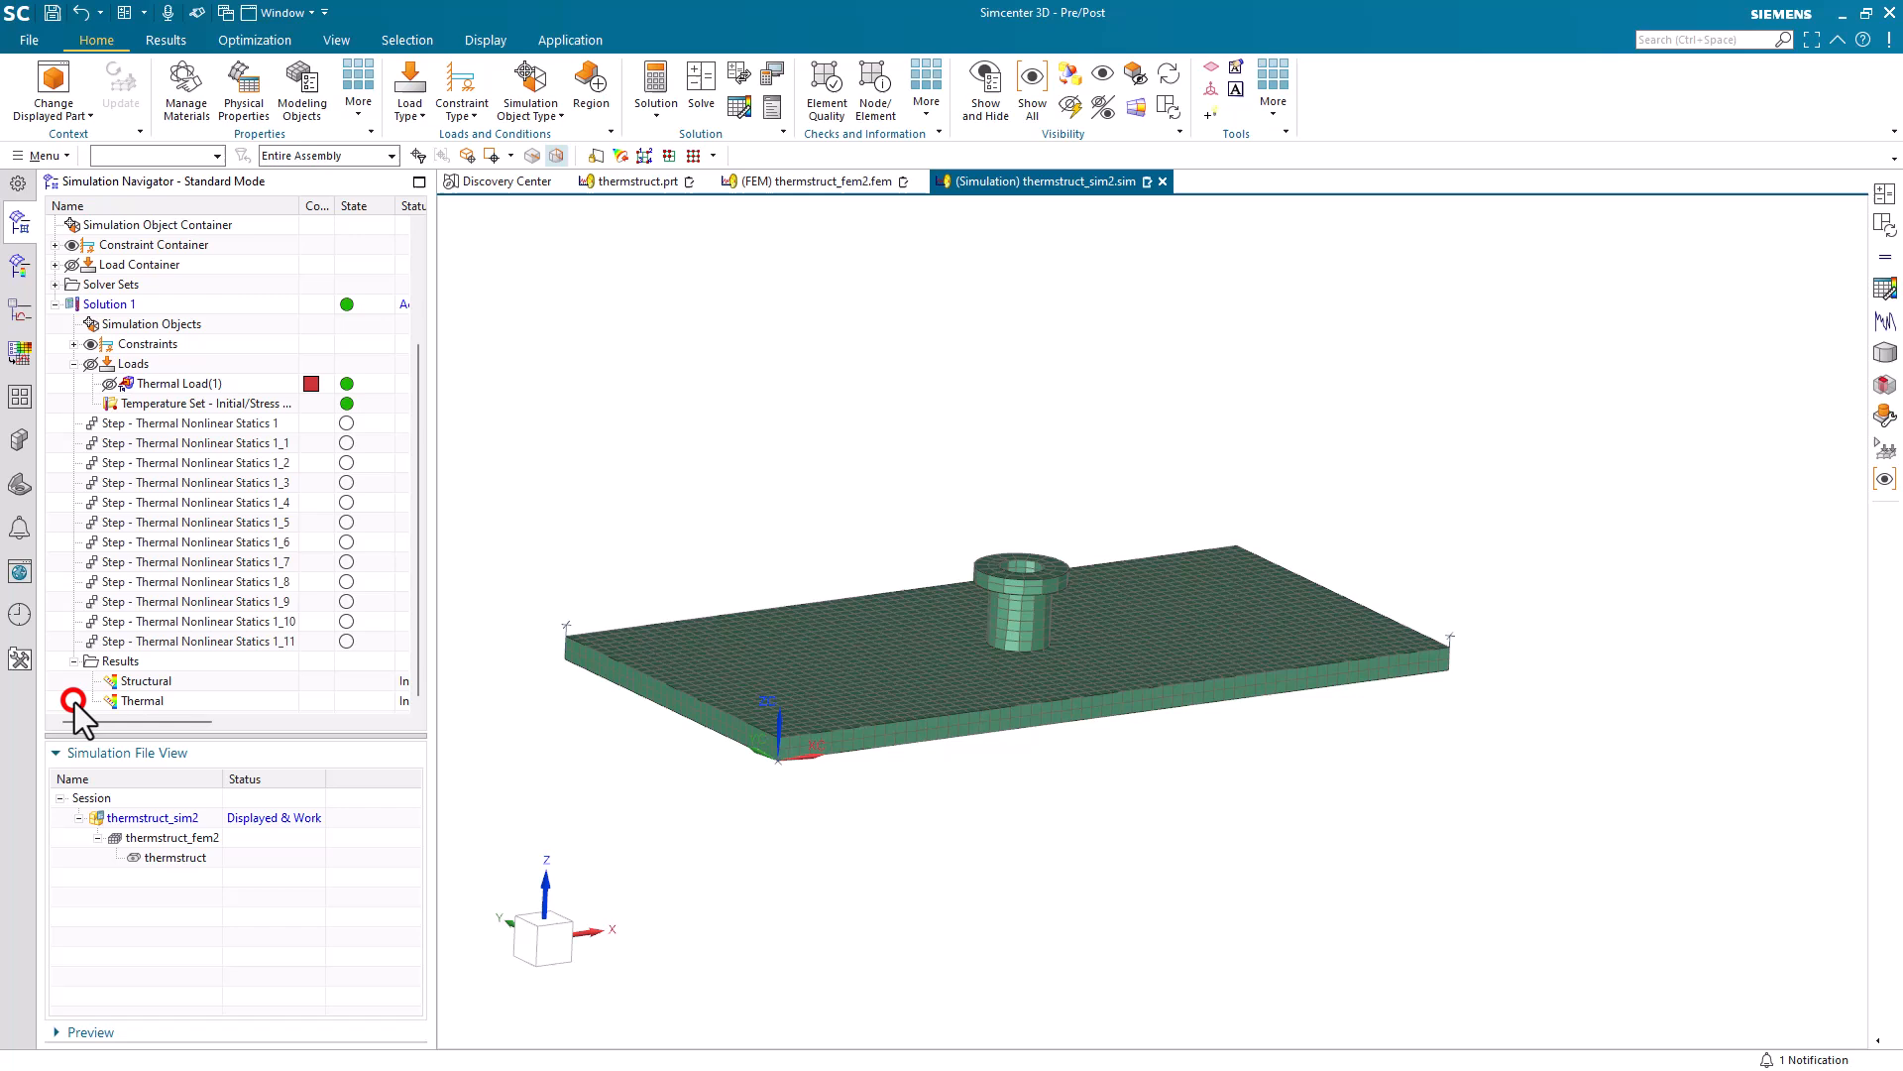
left_click(141, 680)
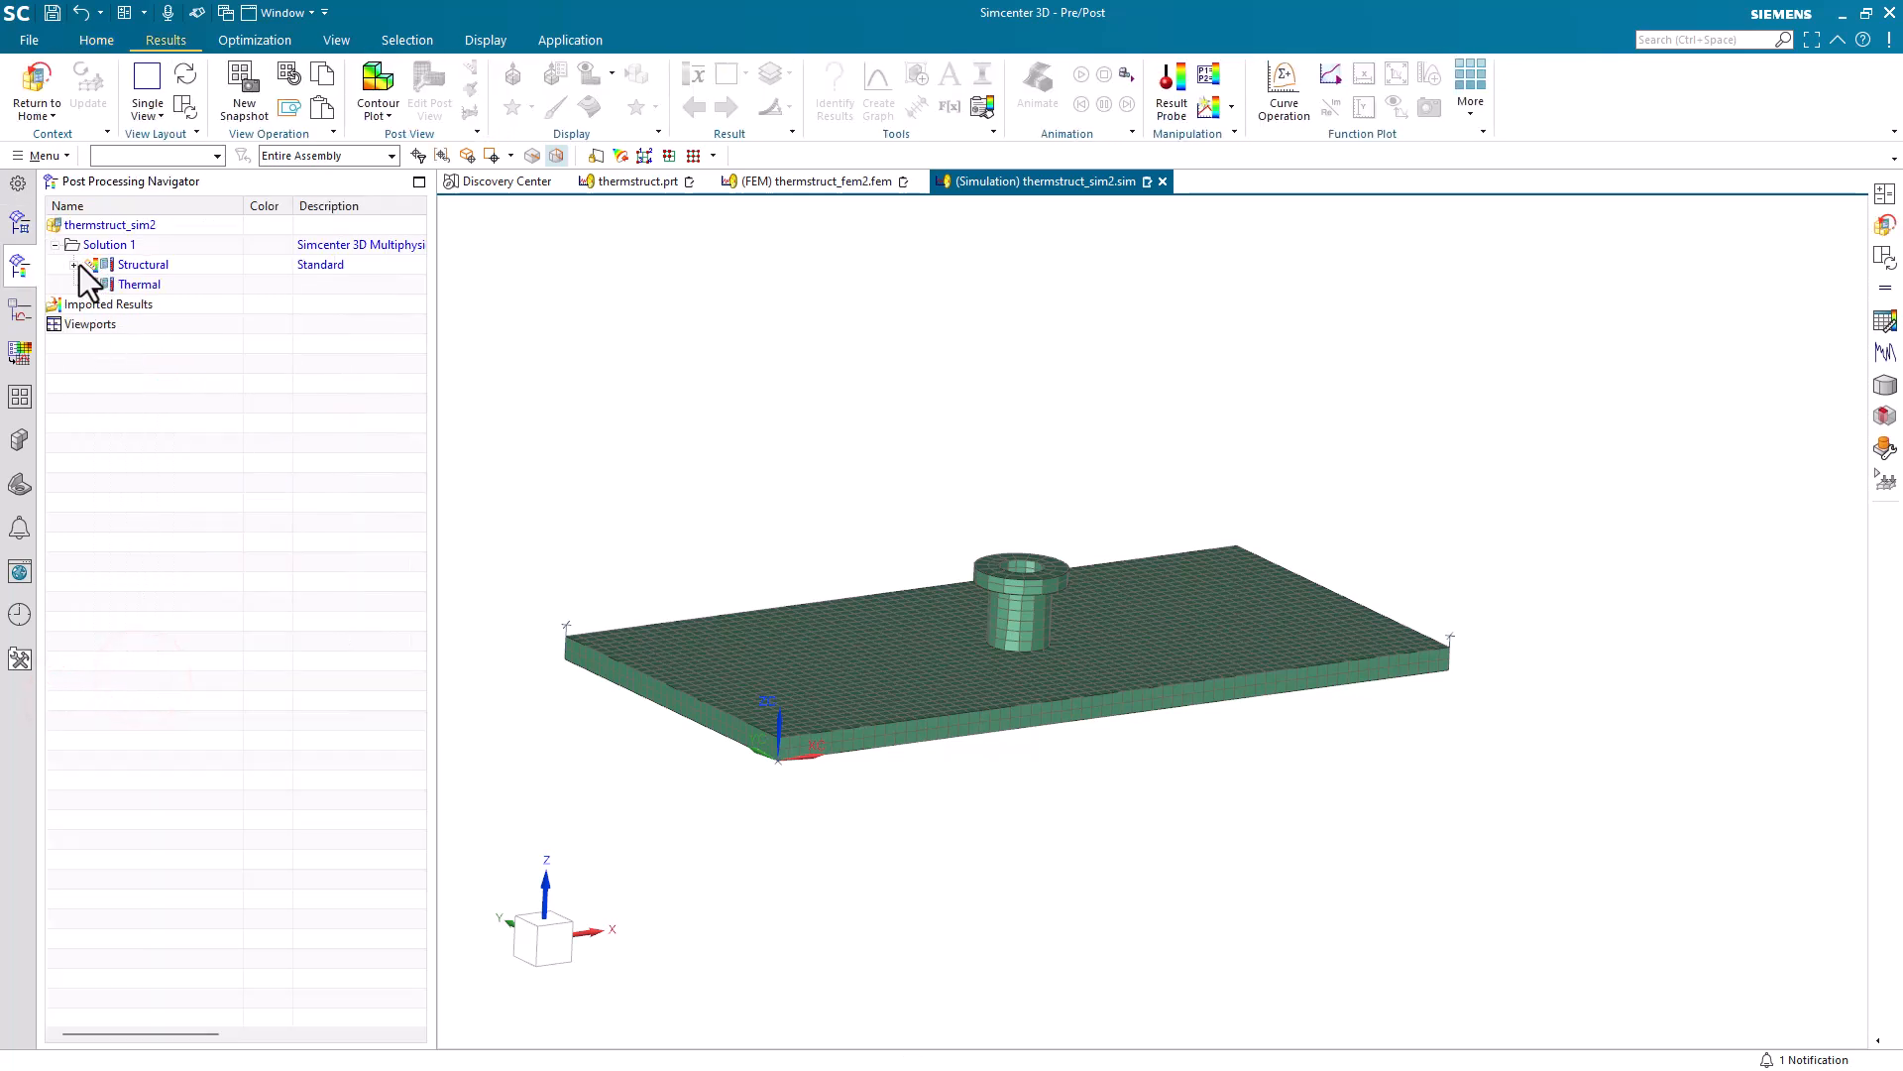
left_click(76, 265)
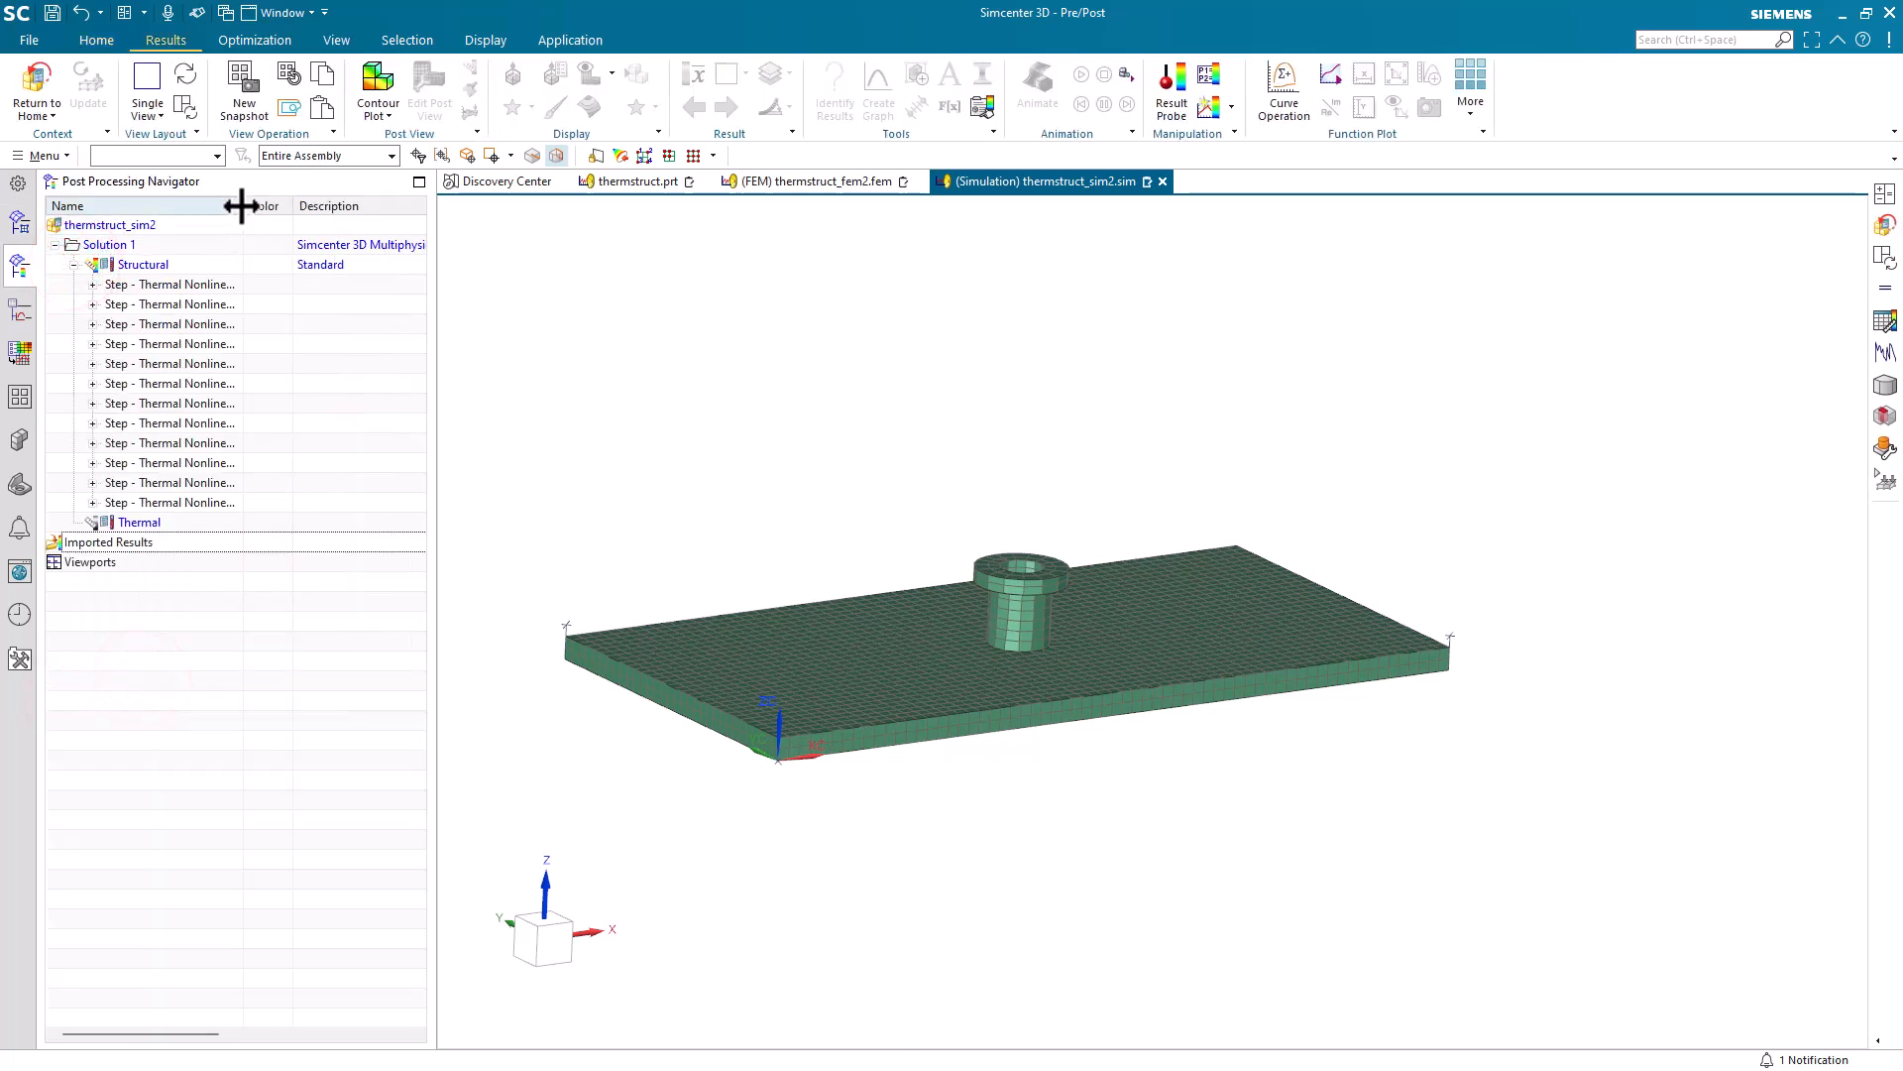
double_click(242, 206)
Display the nodal displacement contour for the 11.00 s increment of Step - Thermal Nonlinear Statics 1_11
left_click(91, 284)
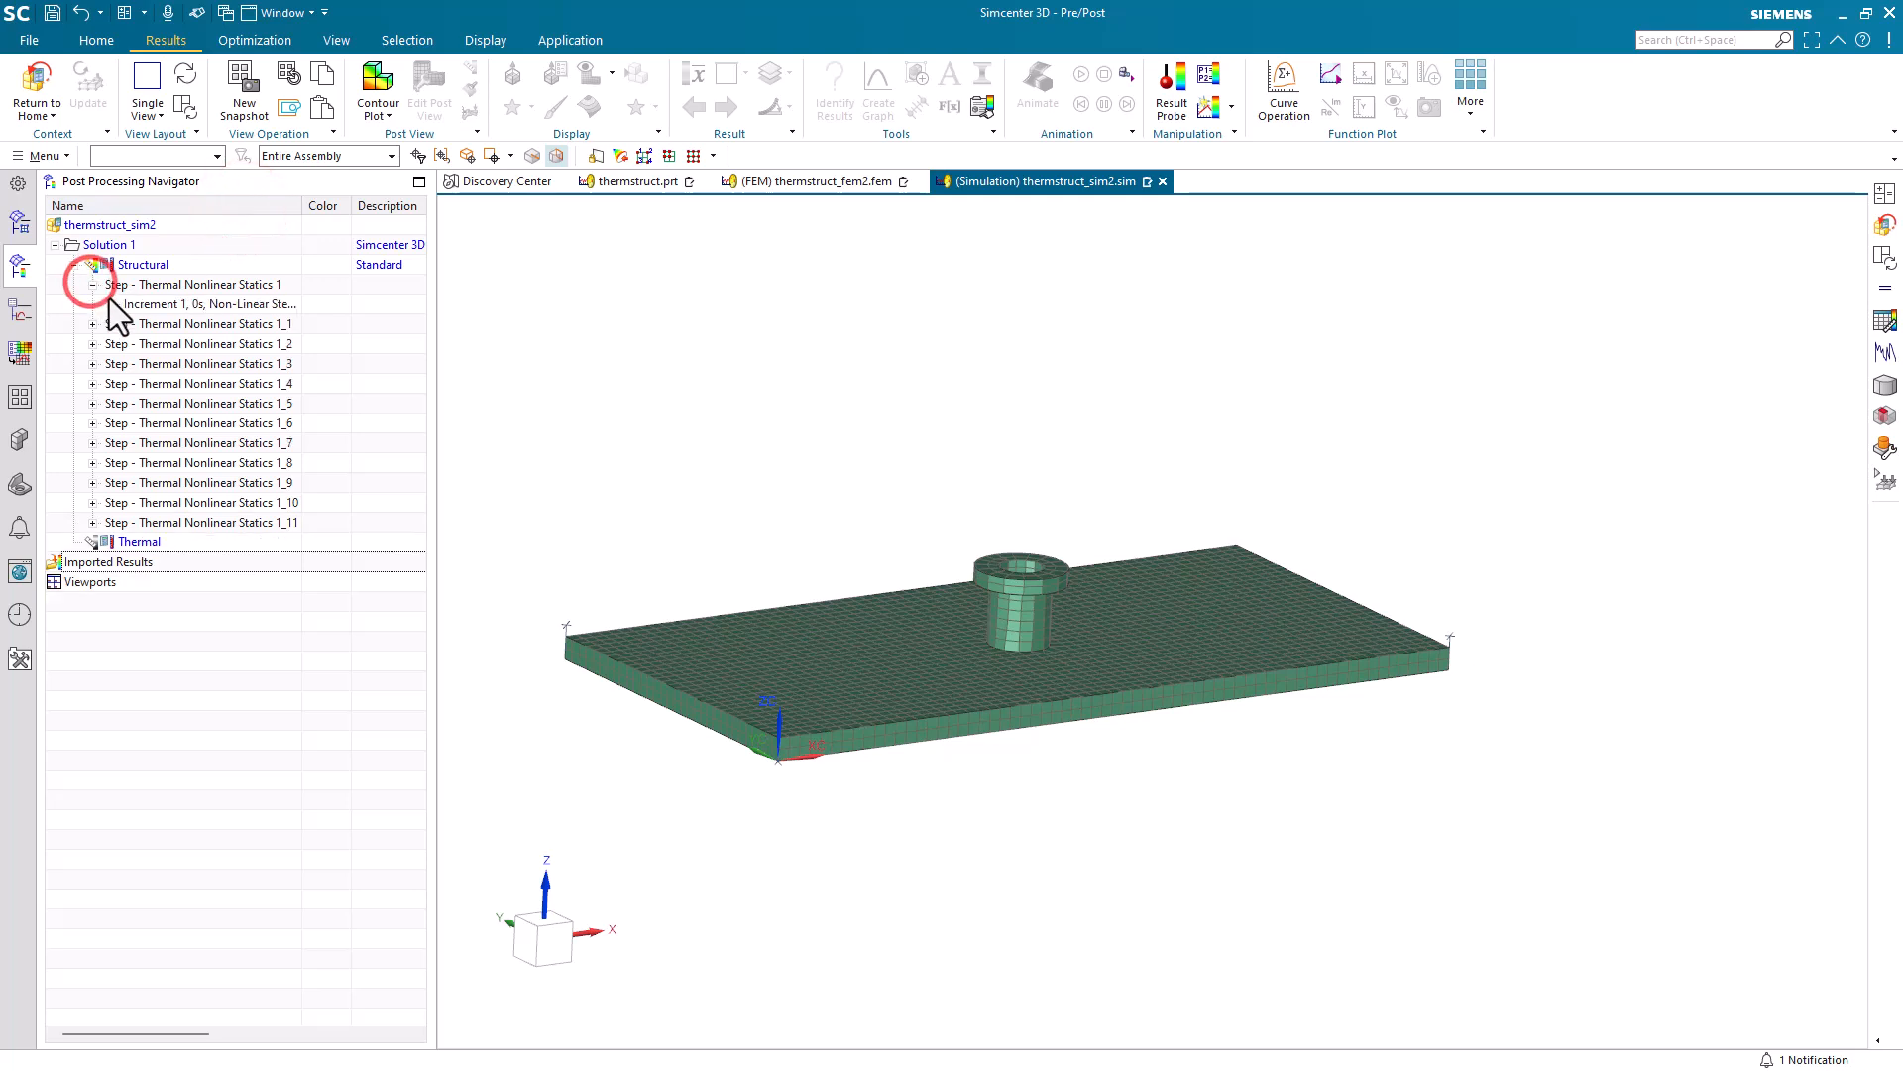
left_click(92, 522)
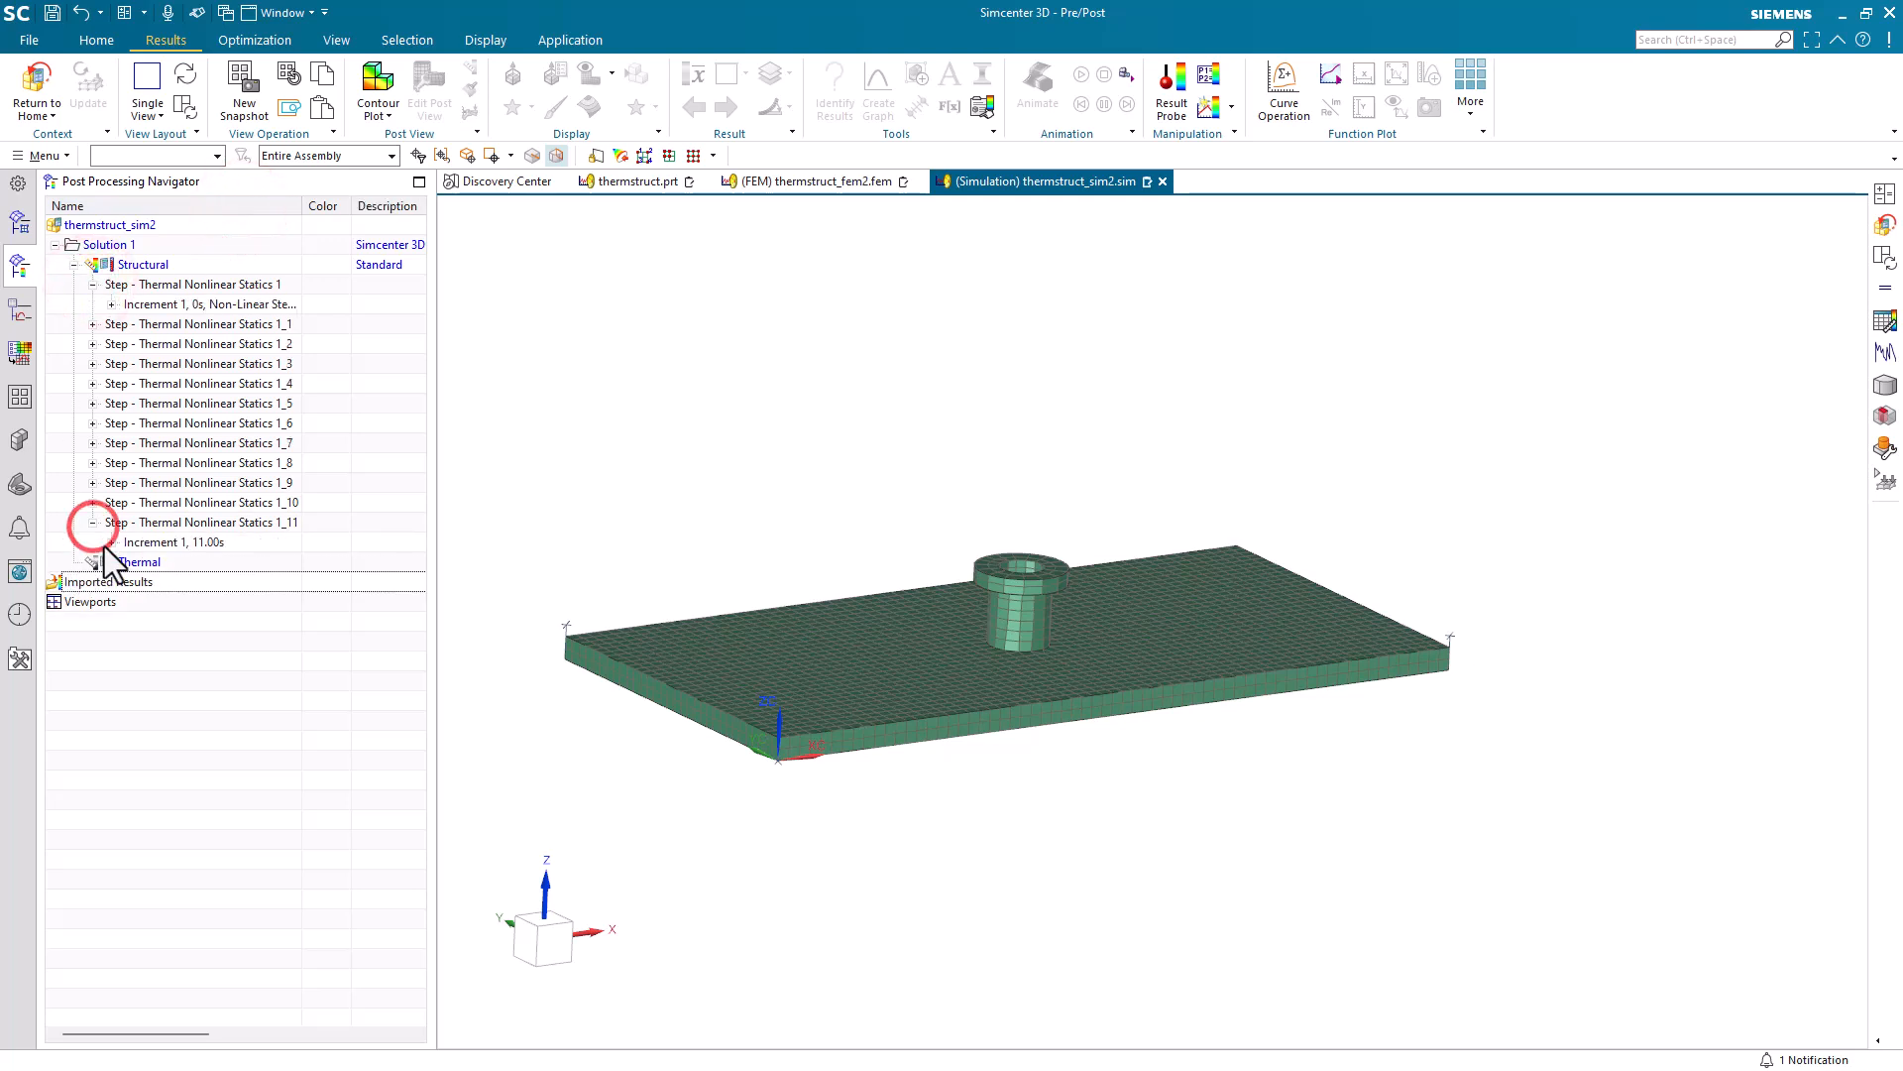
left_click(112, 543)
double_click(188, 563)
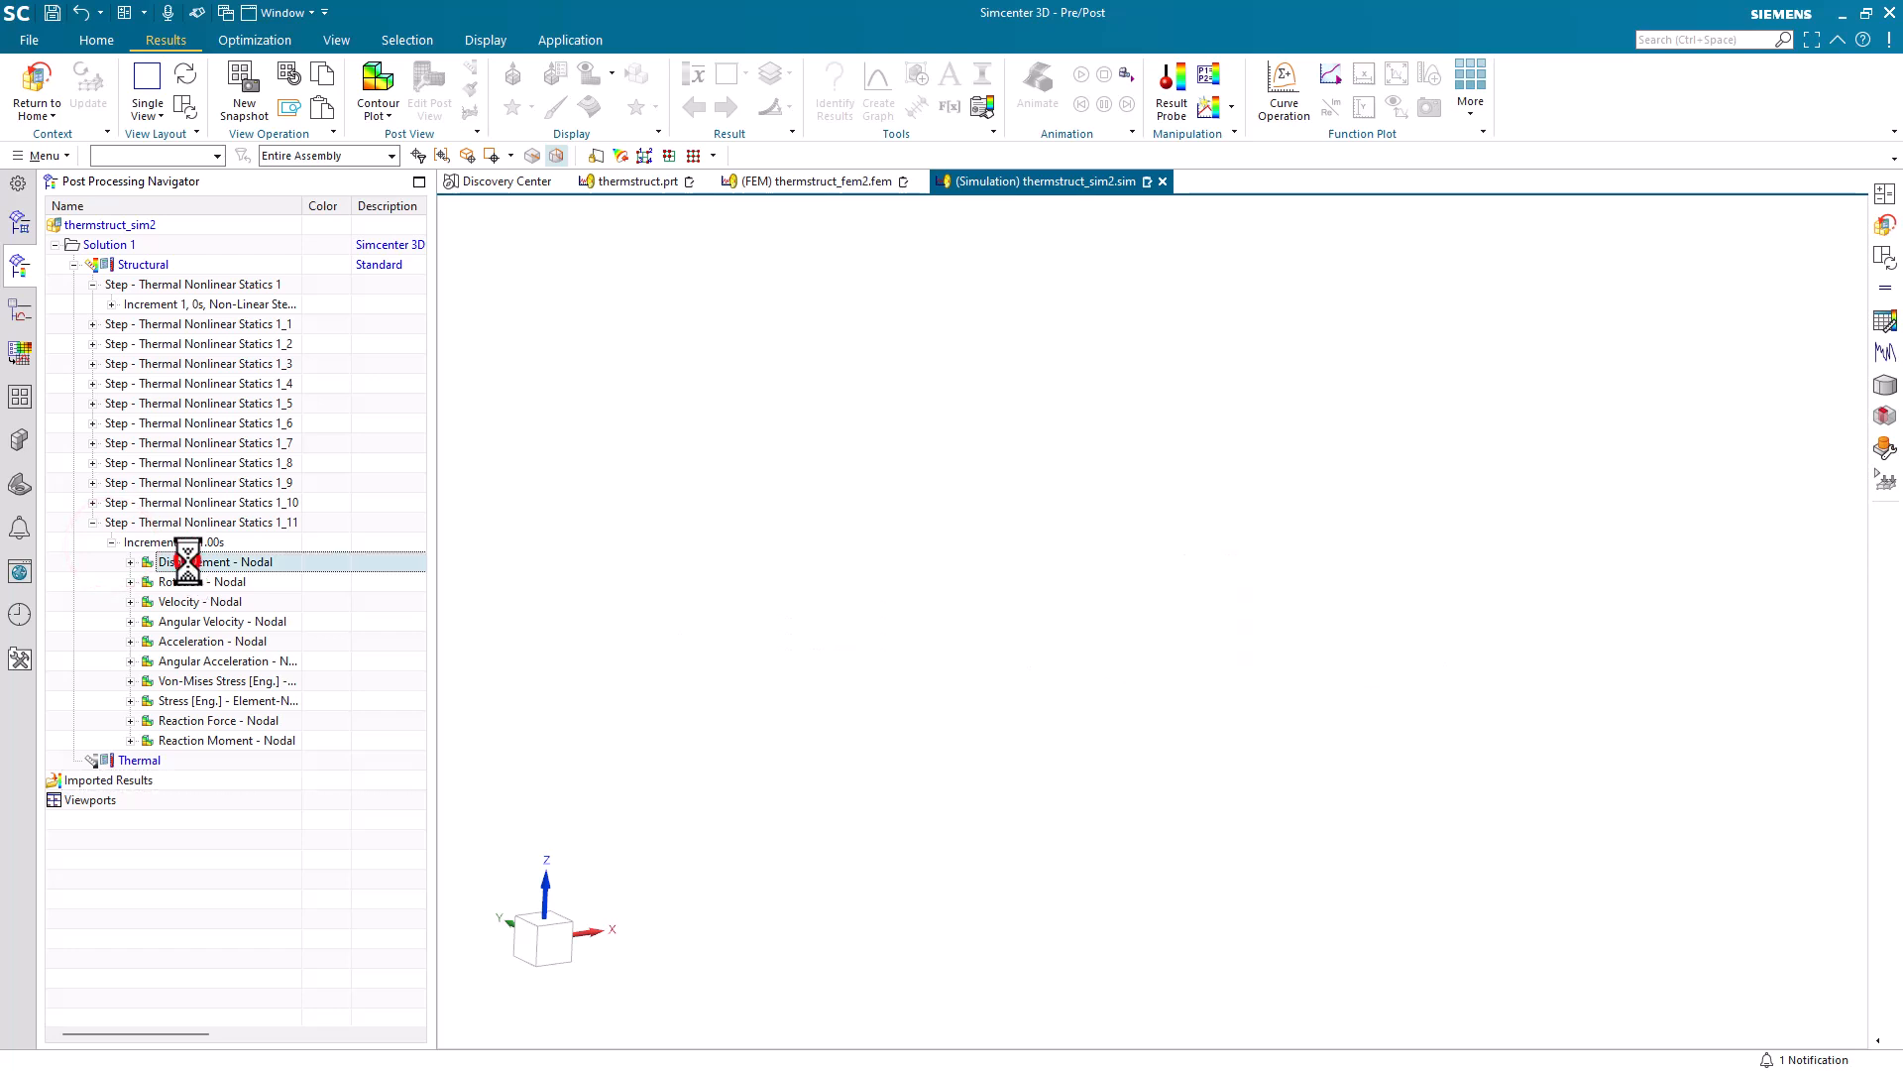
middle_click_drag(960, 509, 981, 544)
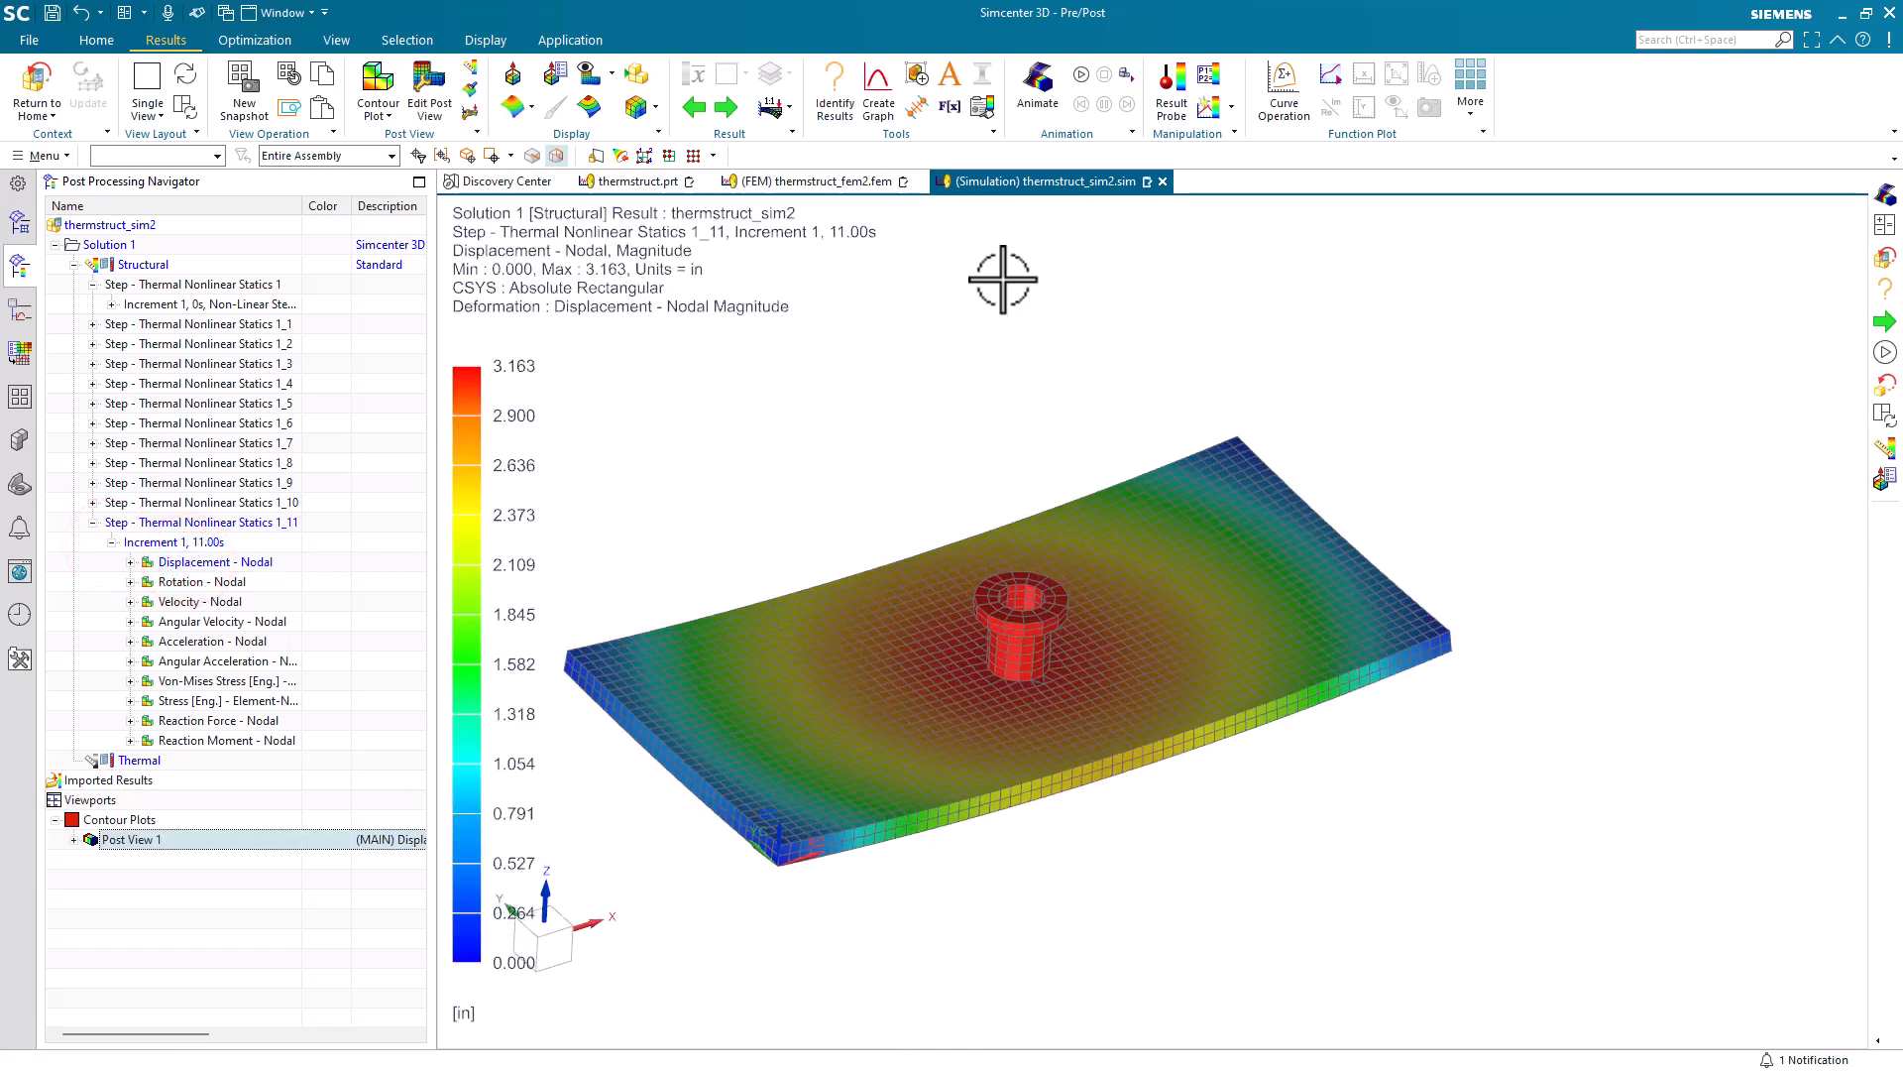
Animate the nodal displacement by iterations from Step - Thermal Nonlinear Statics 1 to 1_11, viewing the deformation from the side, and end the animation
left_click(1053, 82)
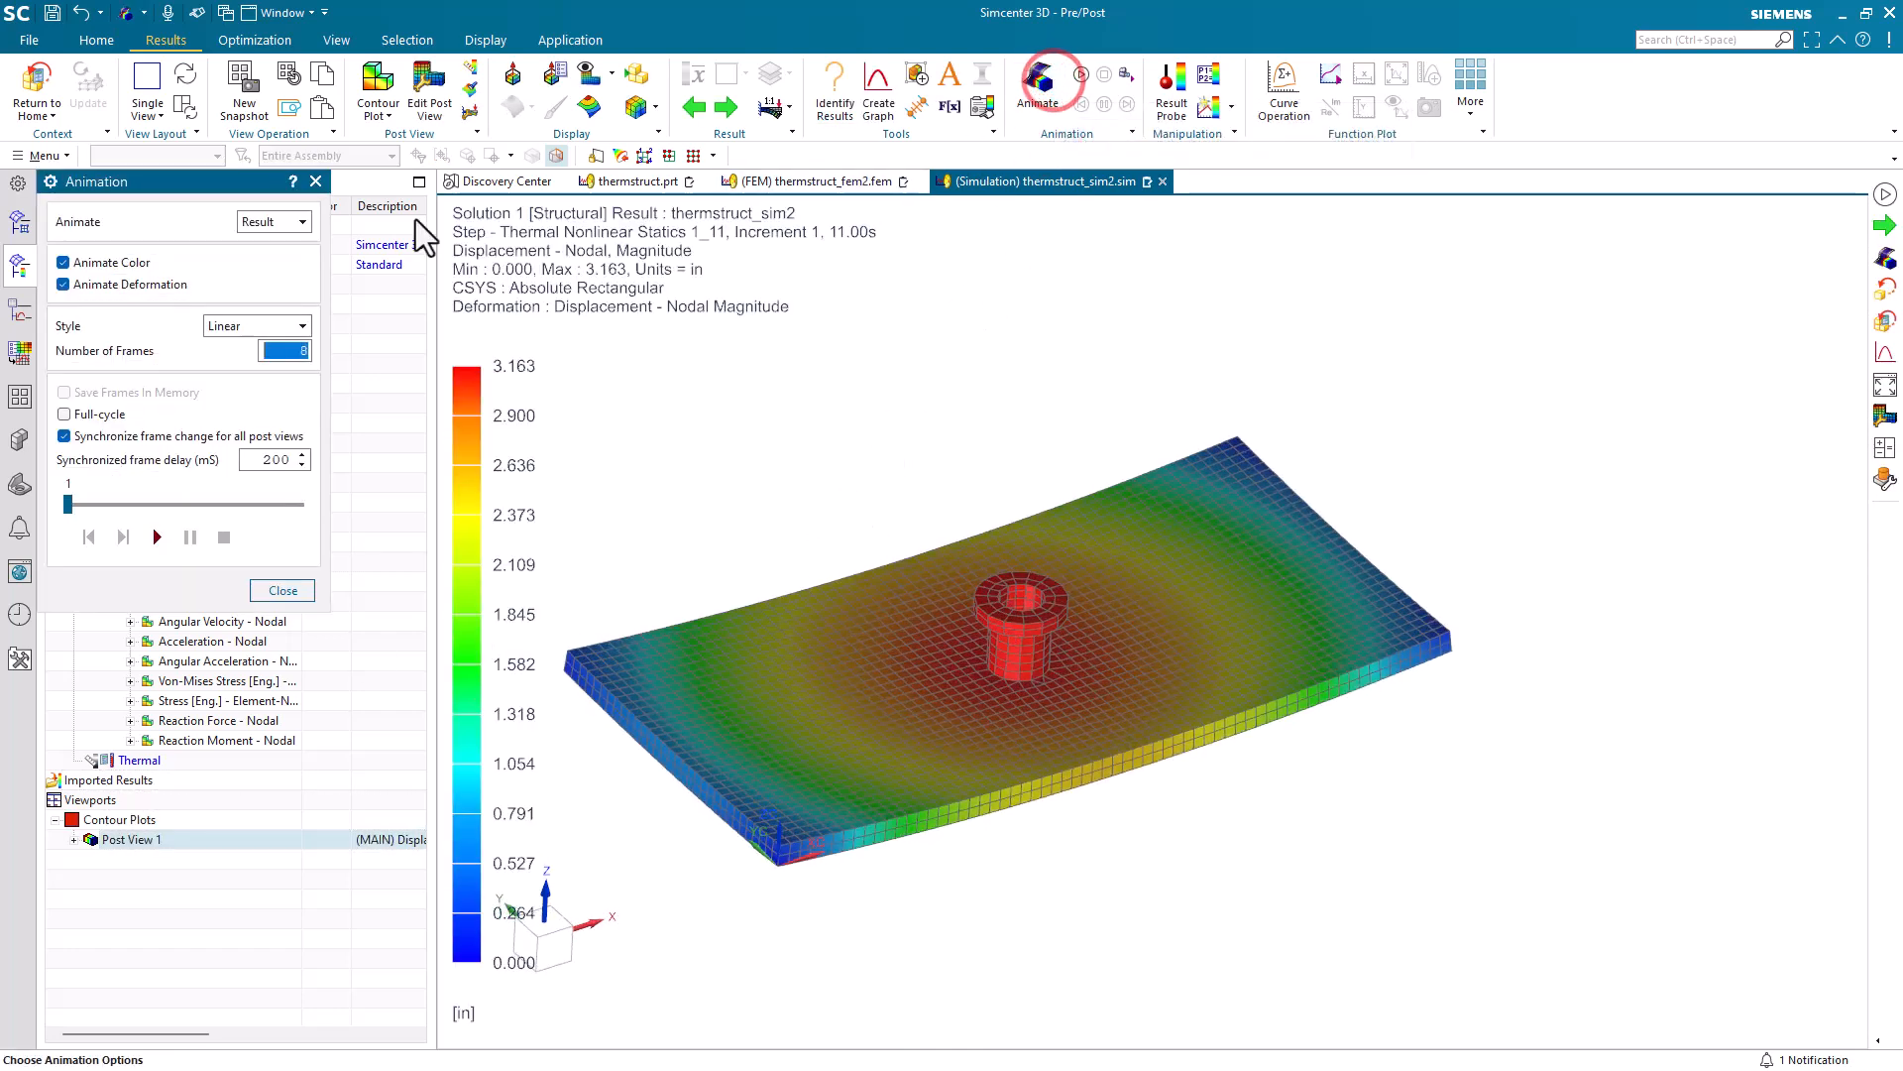
left_click(289, 223)
left_click(287, 259)
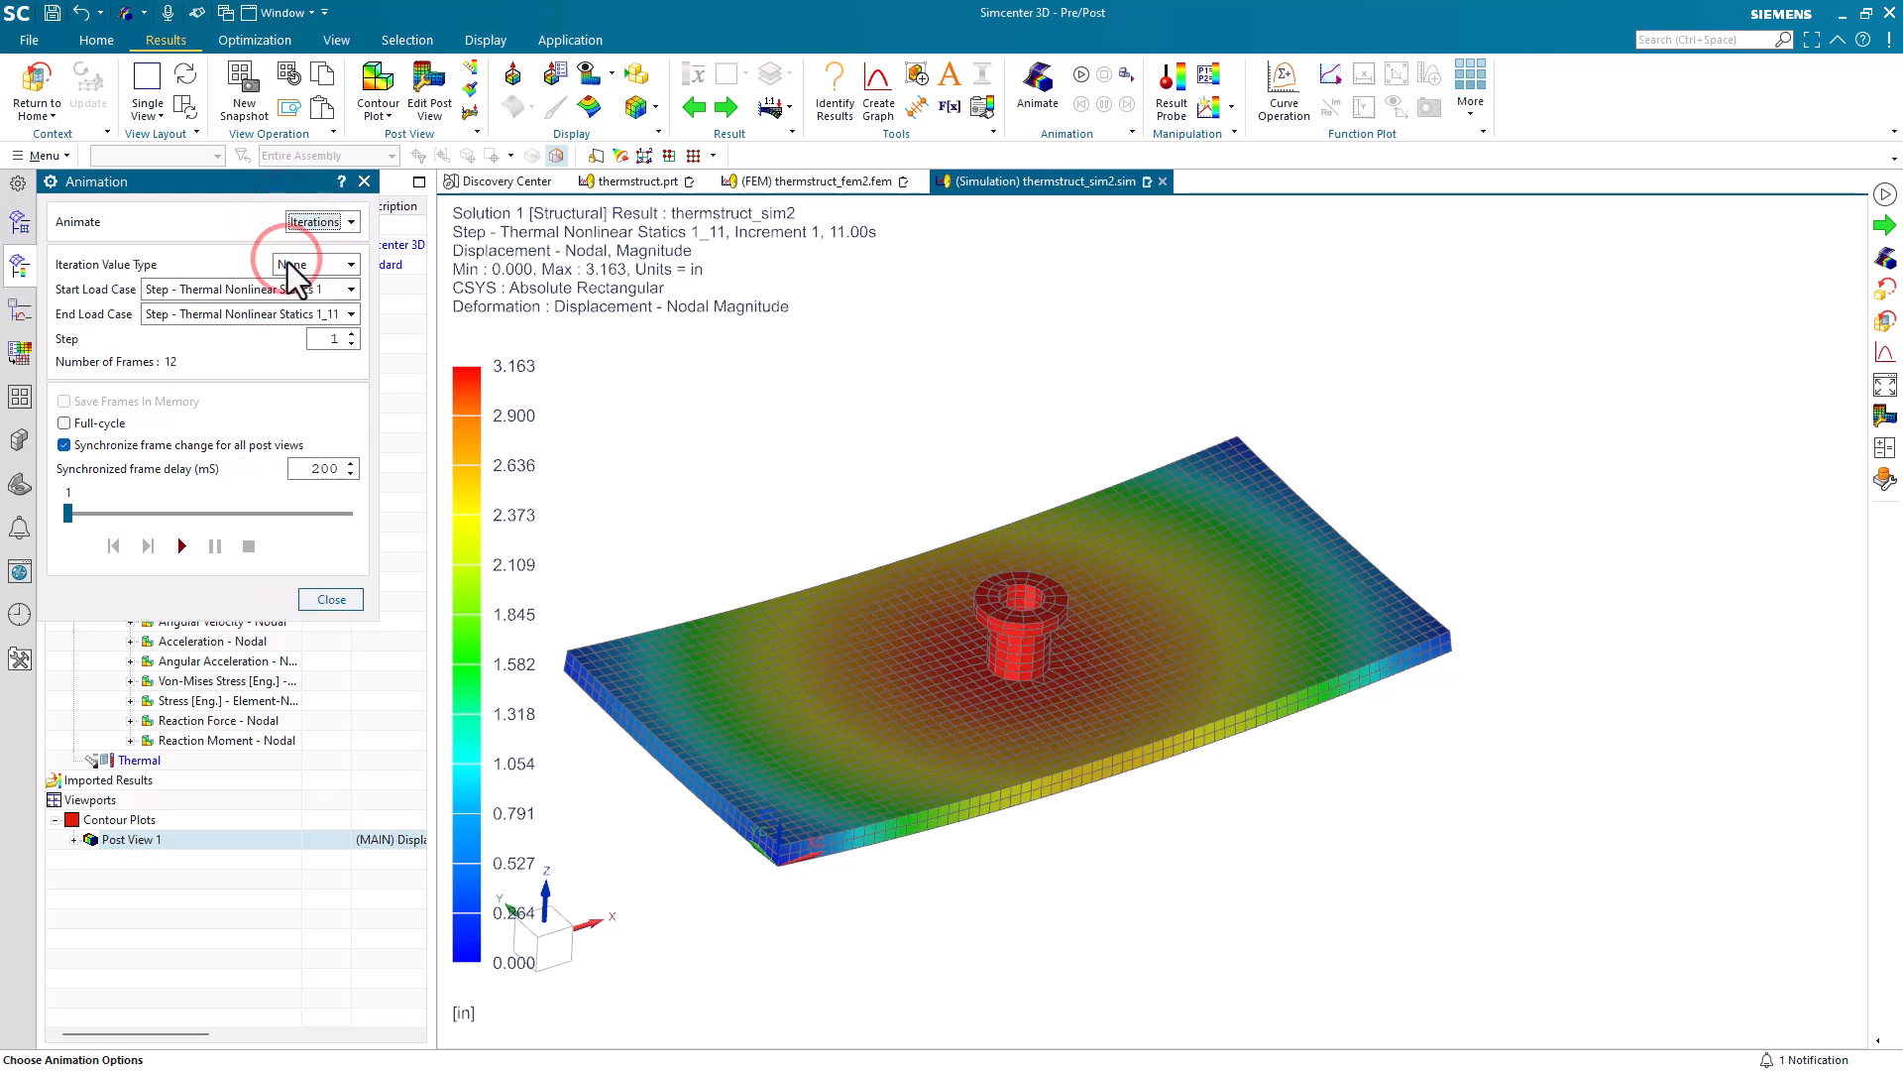
left_click(184, 544)
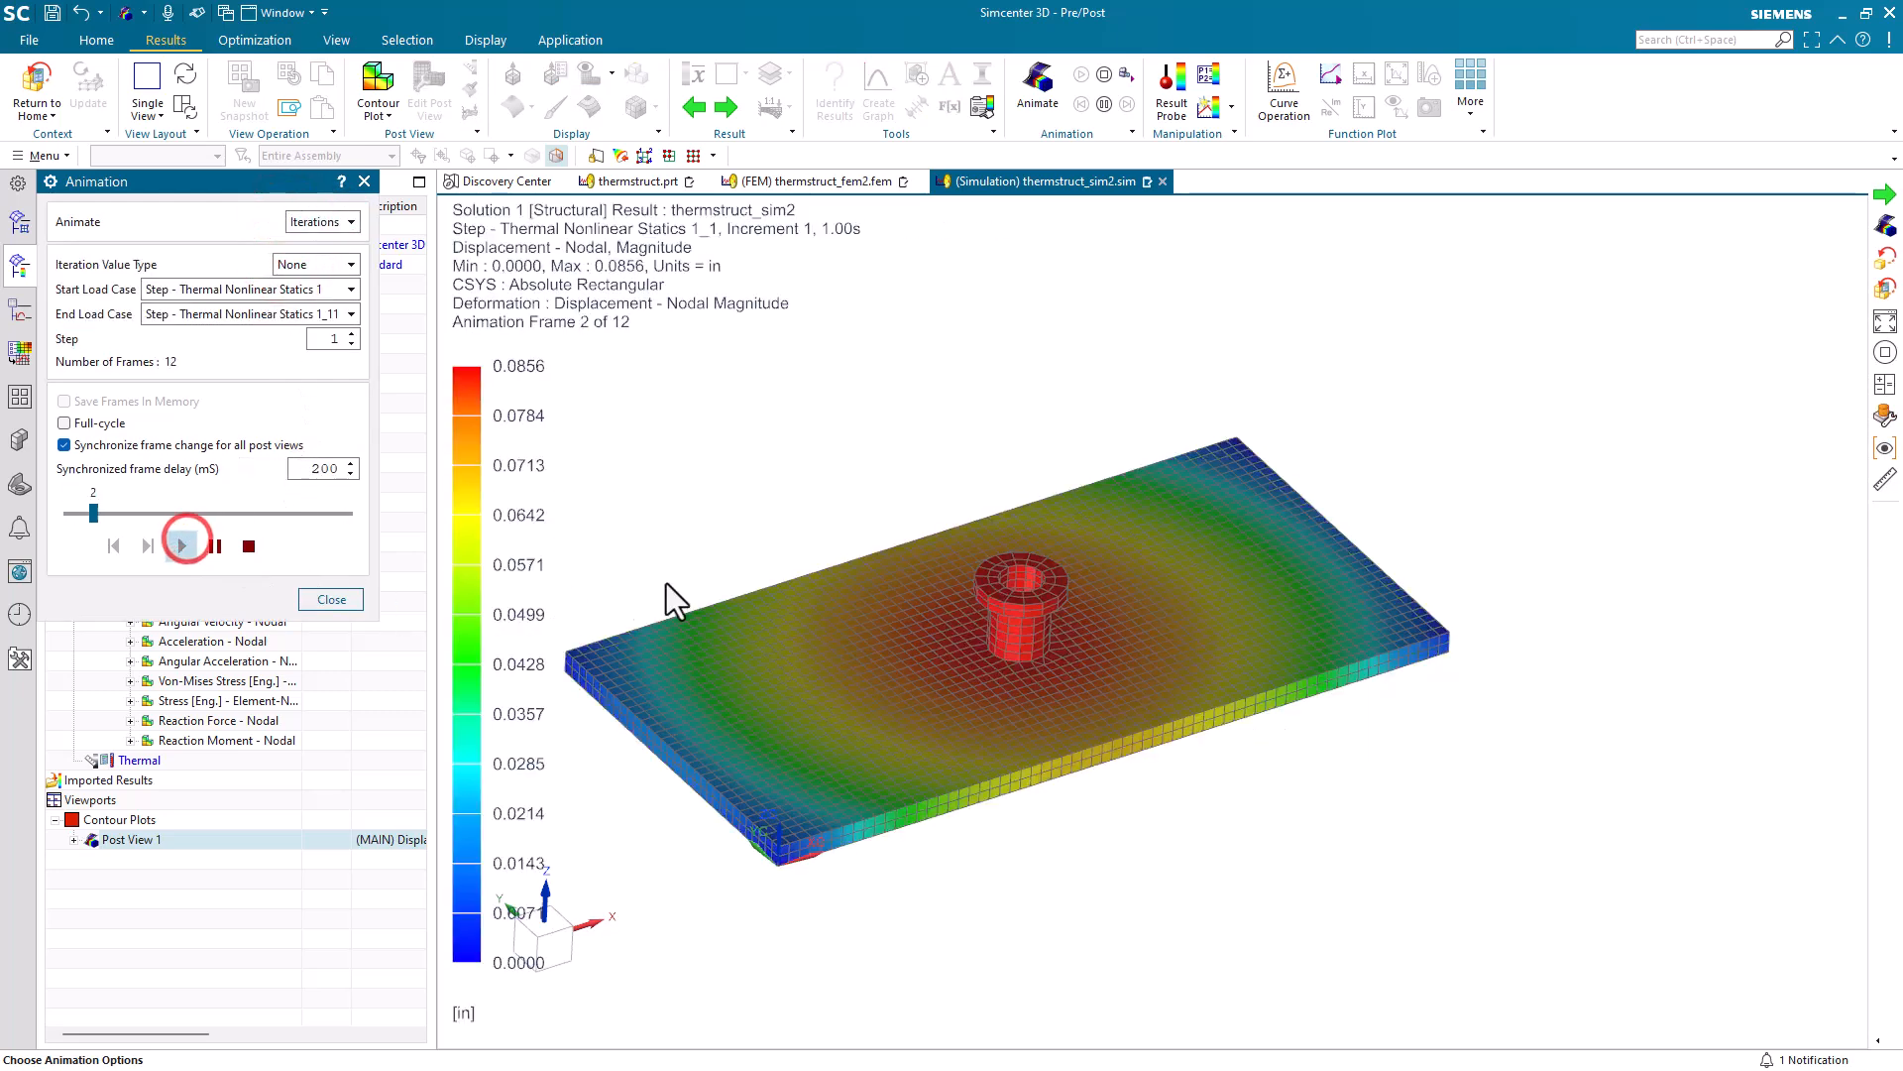
middle_click_drag(753, 533, 742, 496)
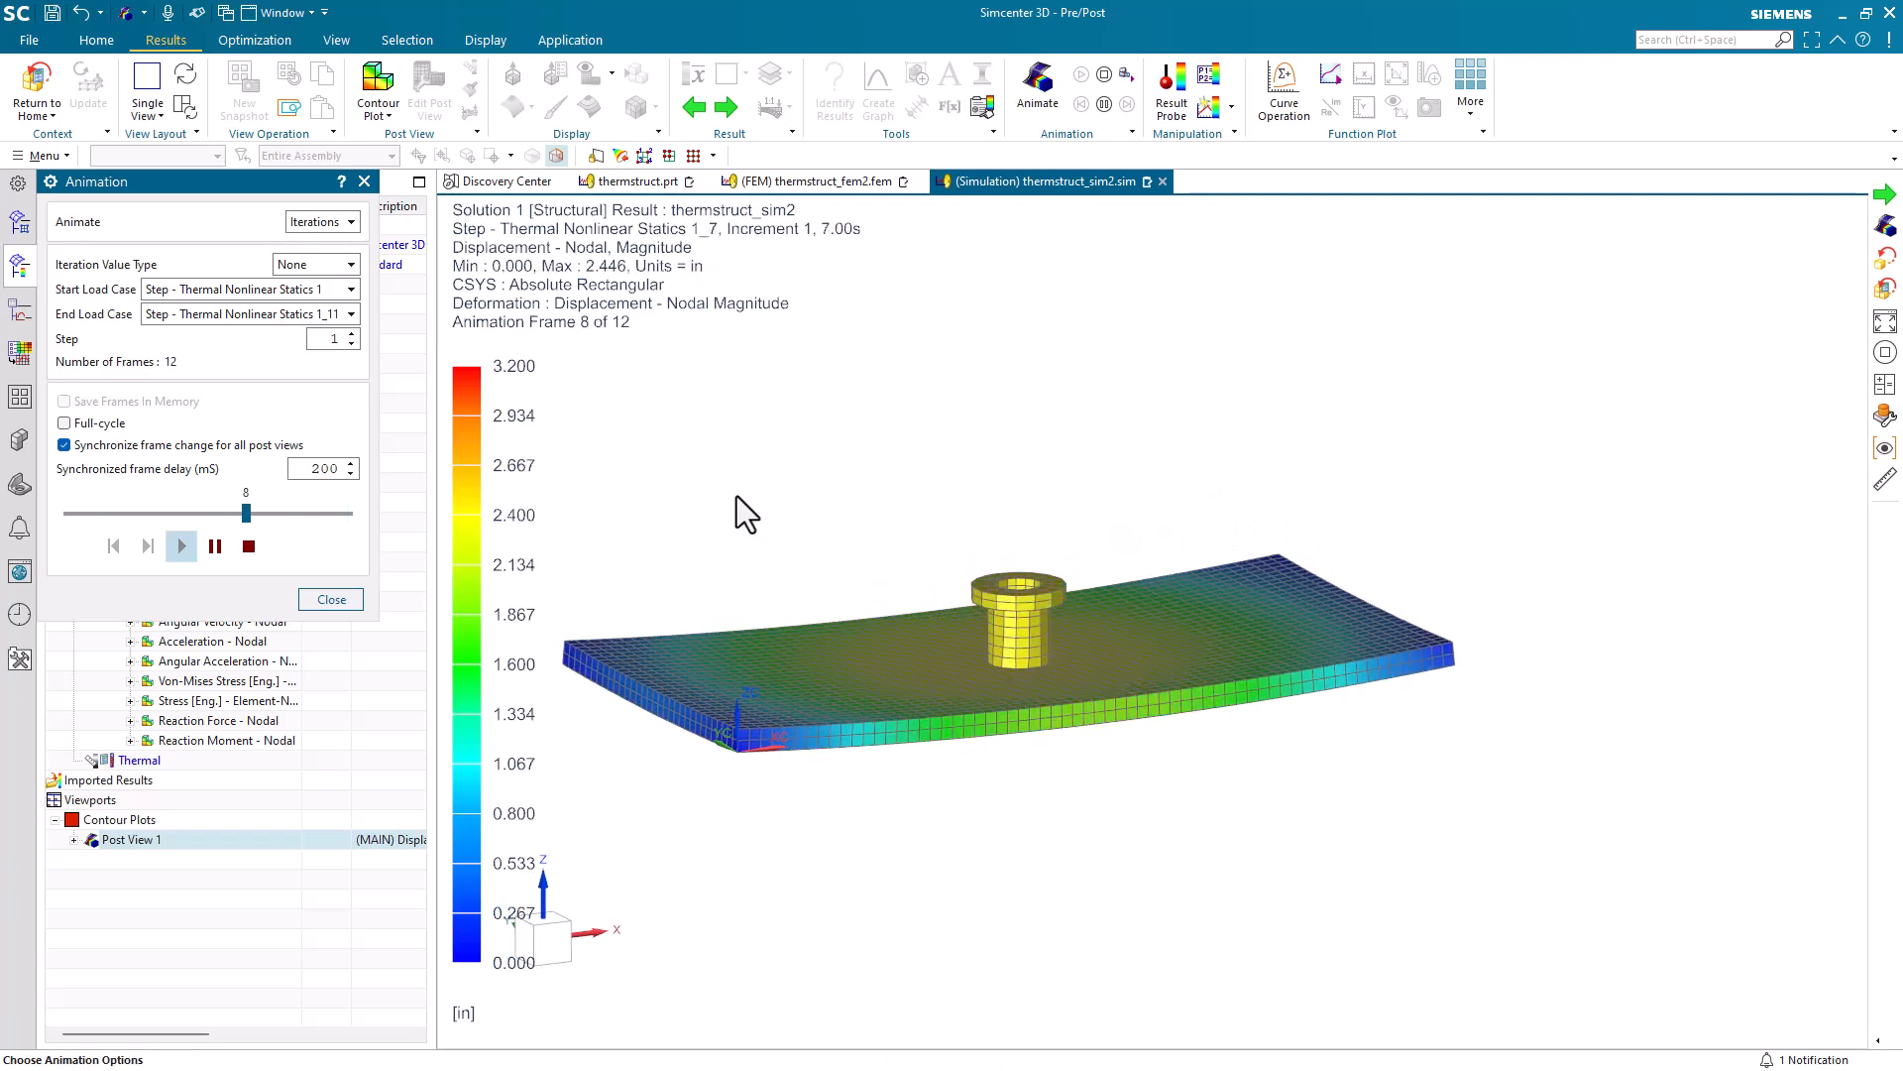
left_click(249, 546)
left_click(331, 600)
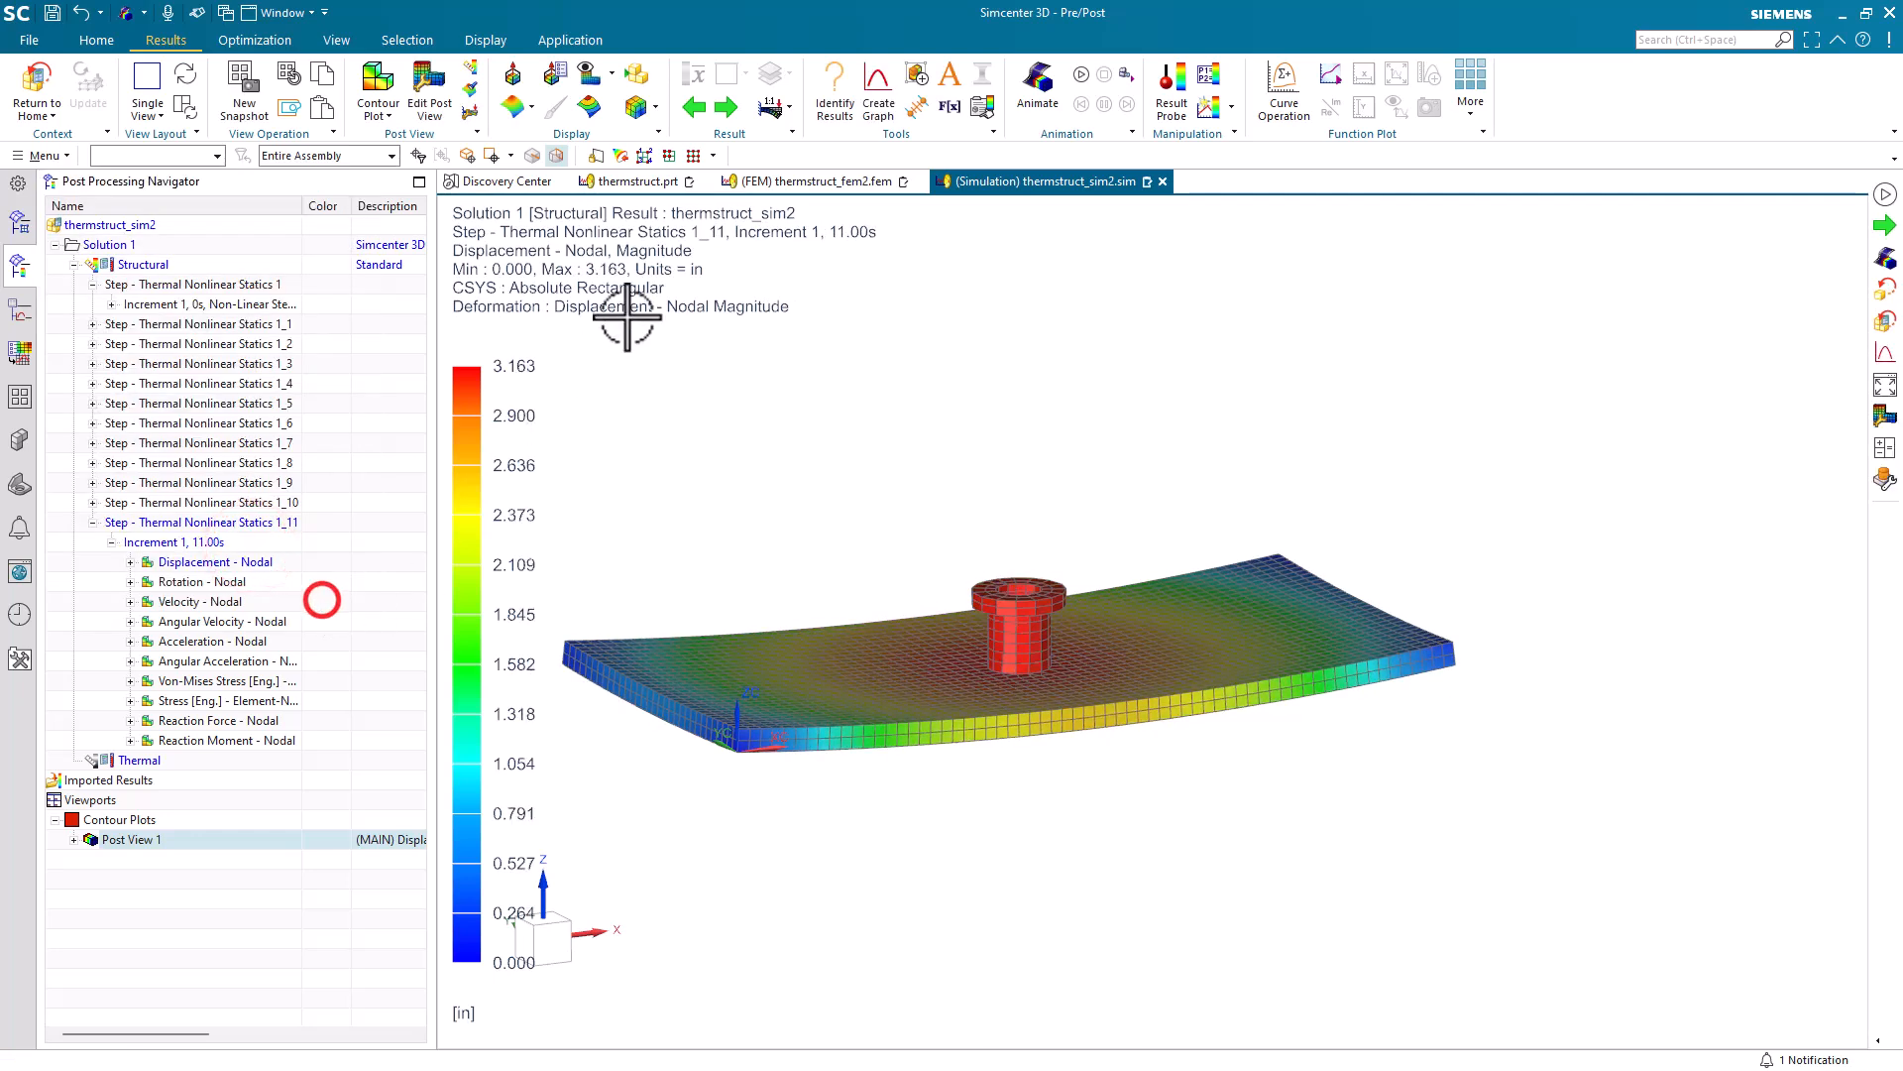
Graph displacement across time for a node on top of the boss flange in a separate plot window and close the window after viewing
left_click(875, 105)
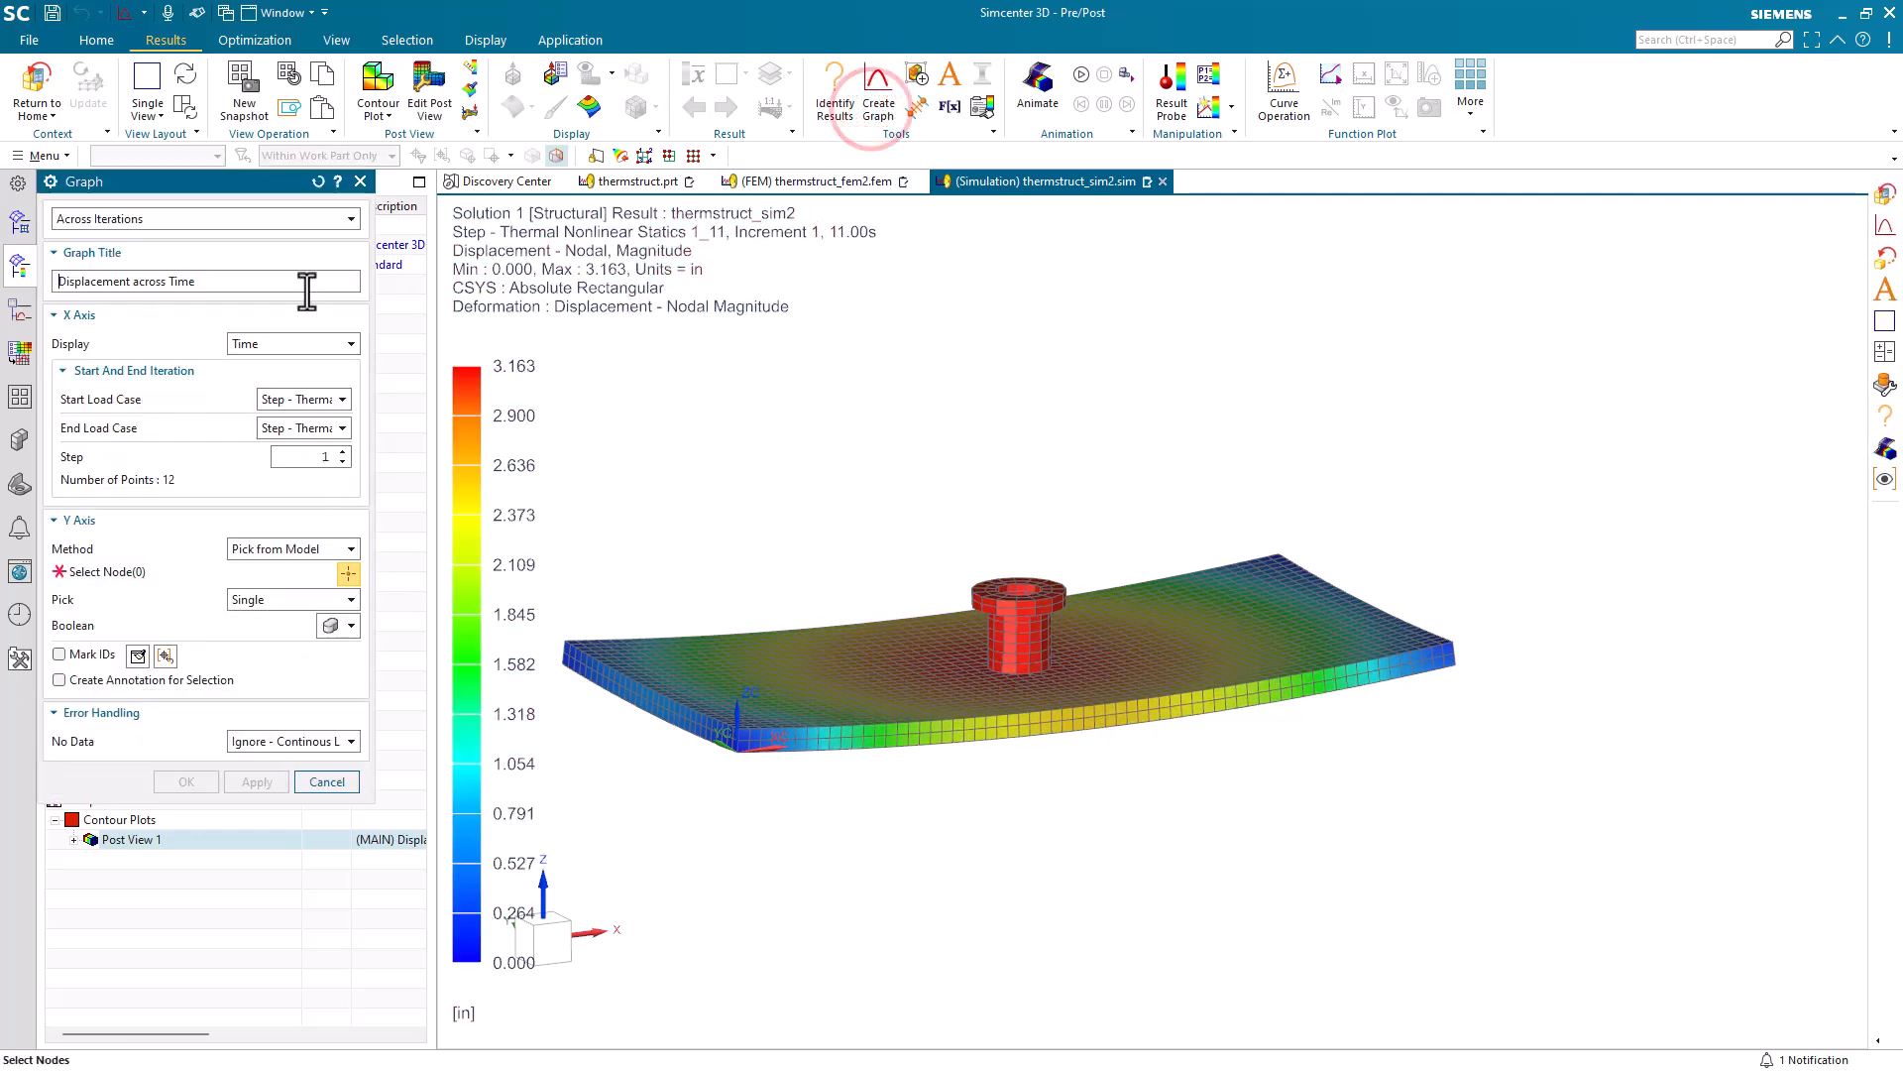
left_click(1004, 582)
left_click(236, 780)
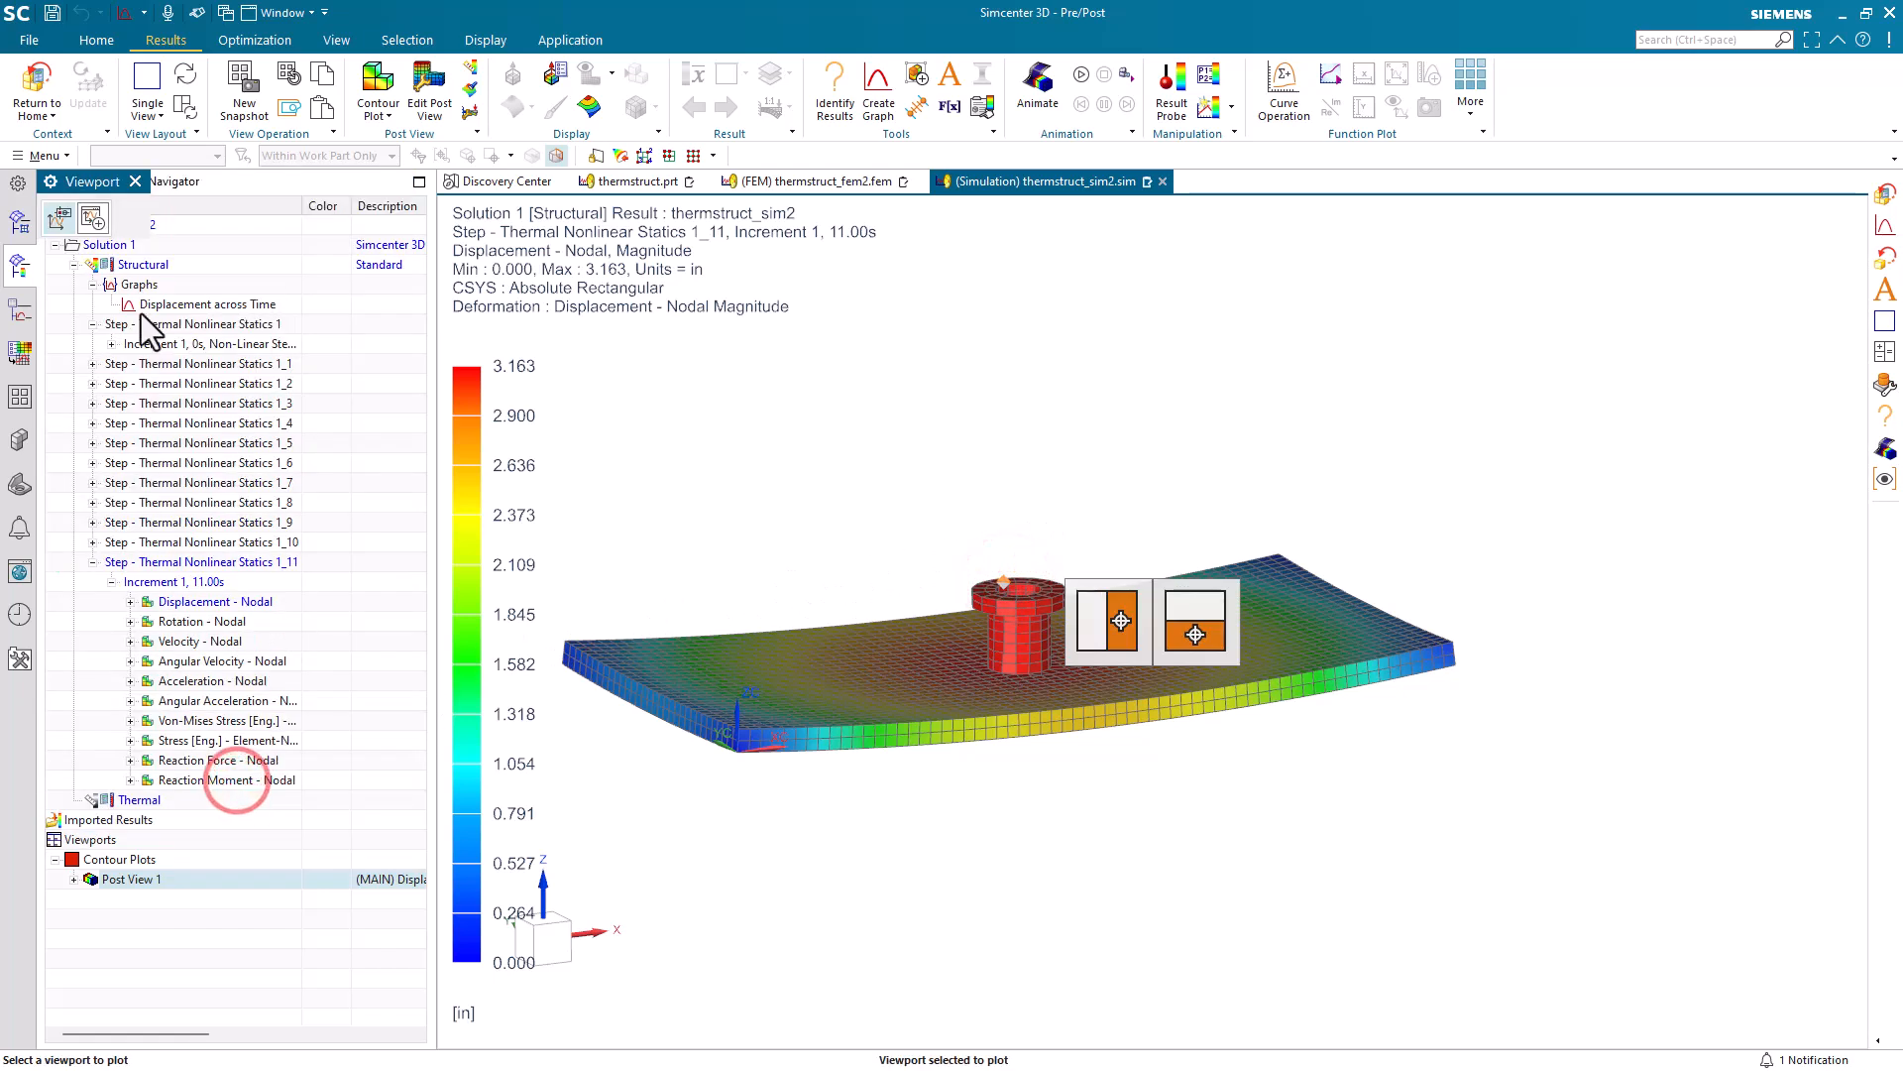
left_click(93, 215)
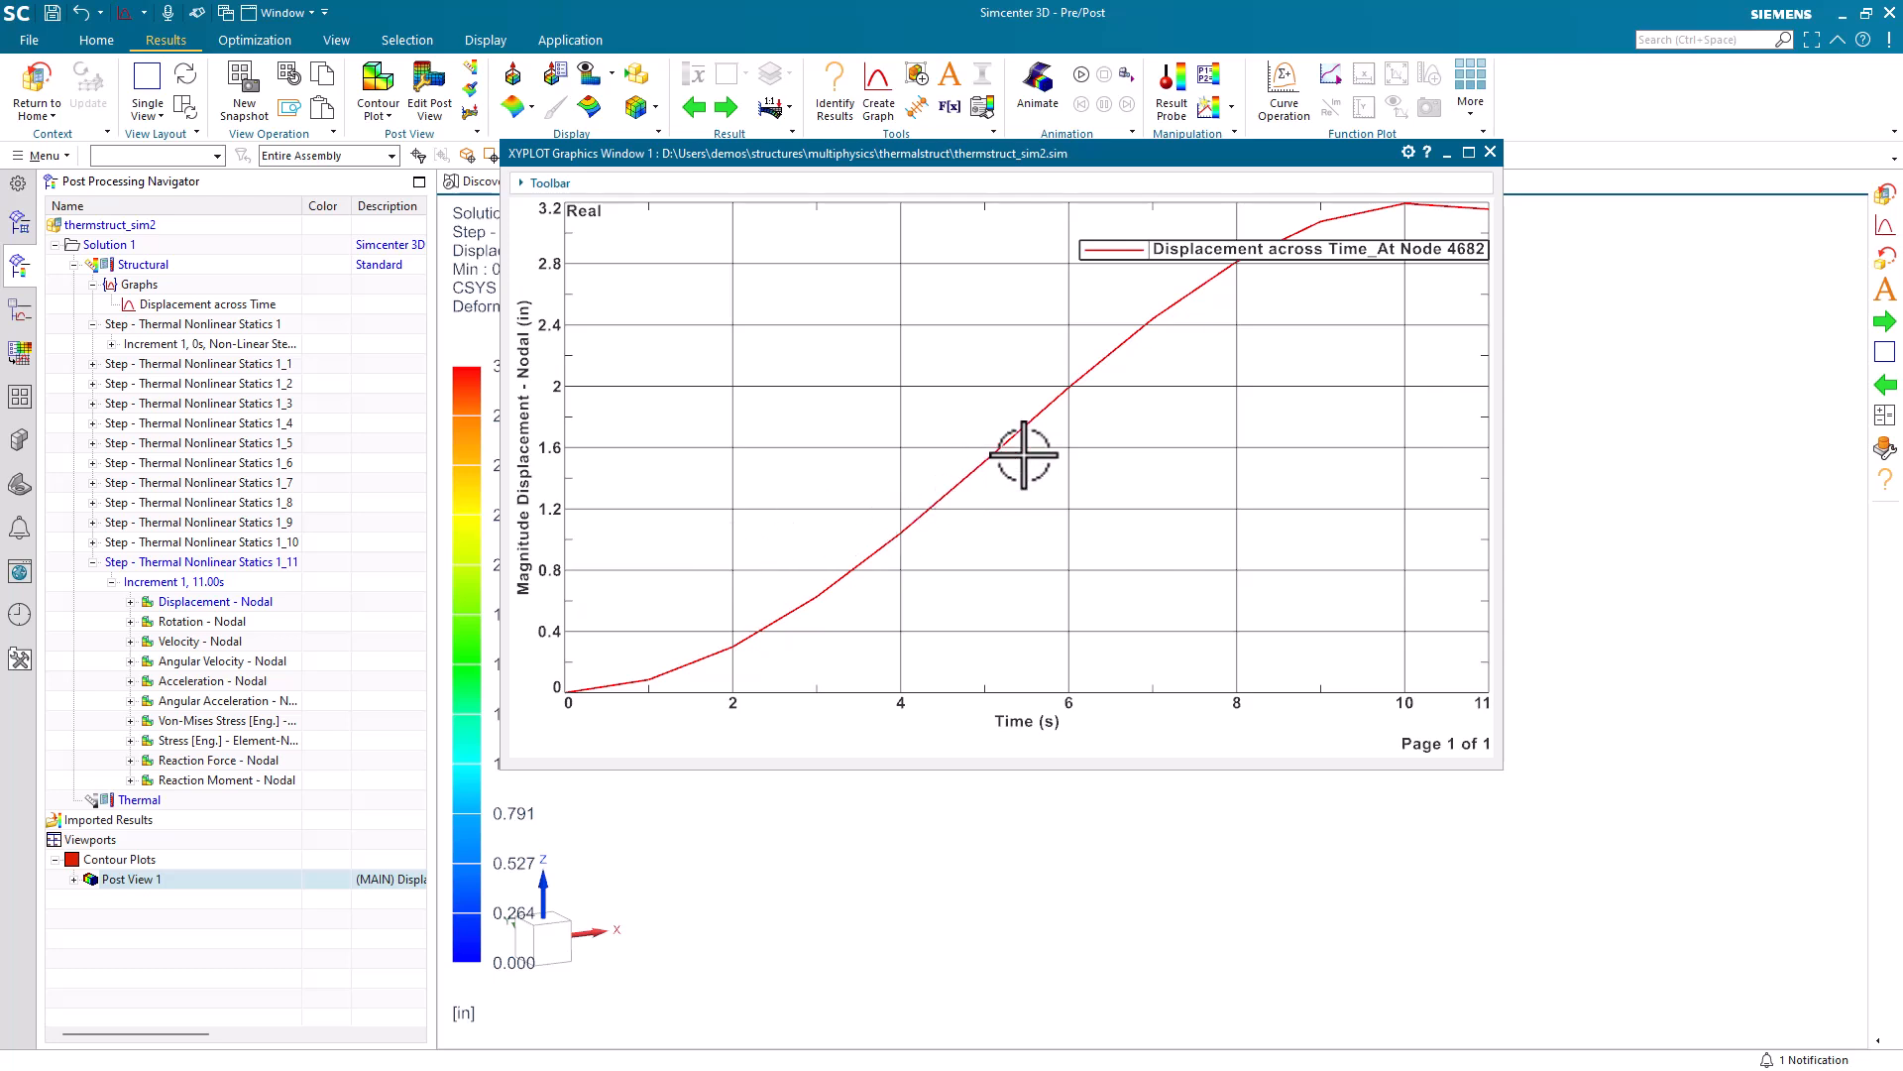
left_click(1491, 151)
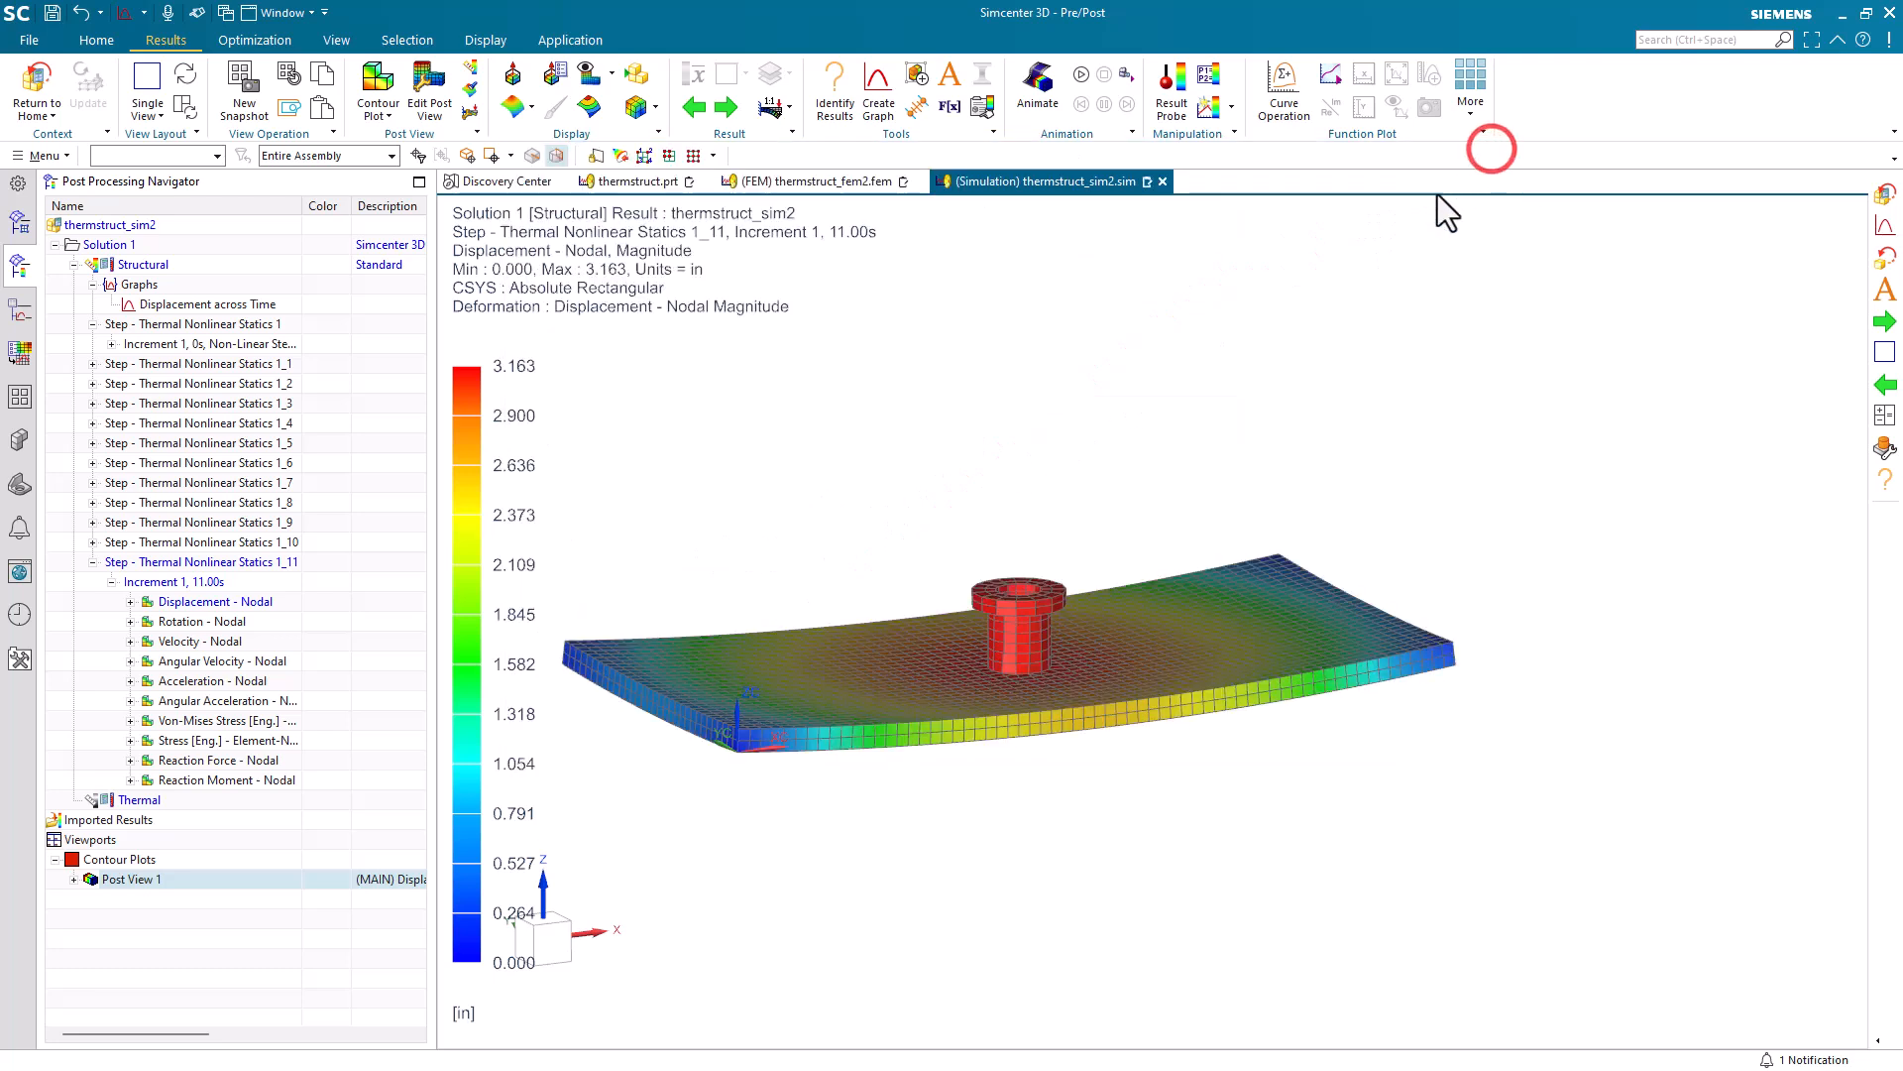
Load the Thermal results and display the nodal temperature contour for the 11.00 s increment of Step - Thermal Nonlinear Statics 1_11
left_click(128, 799)
left_click(75, 801)
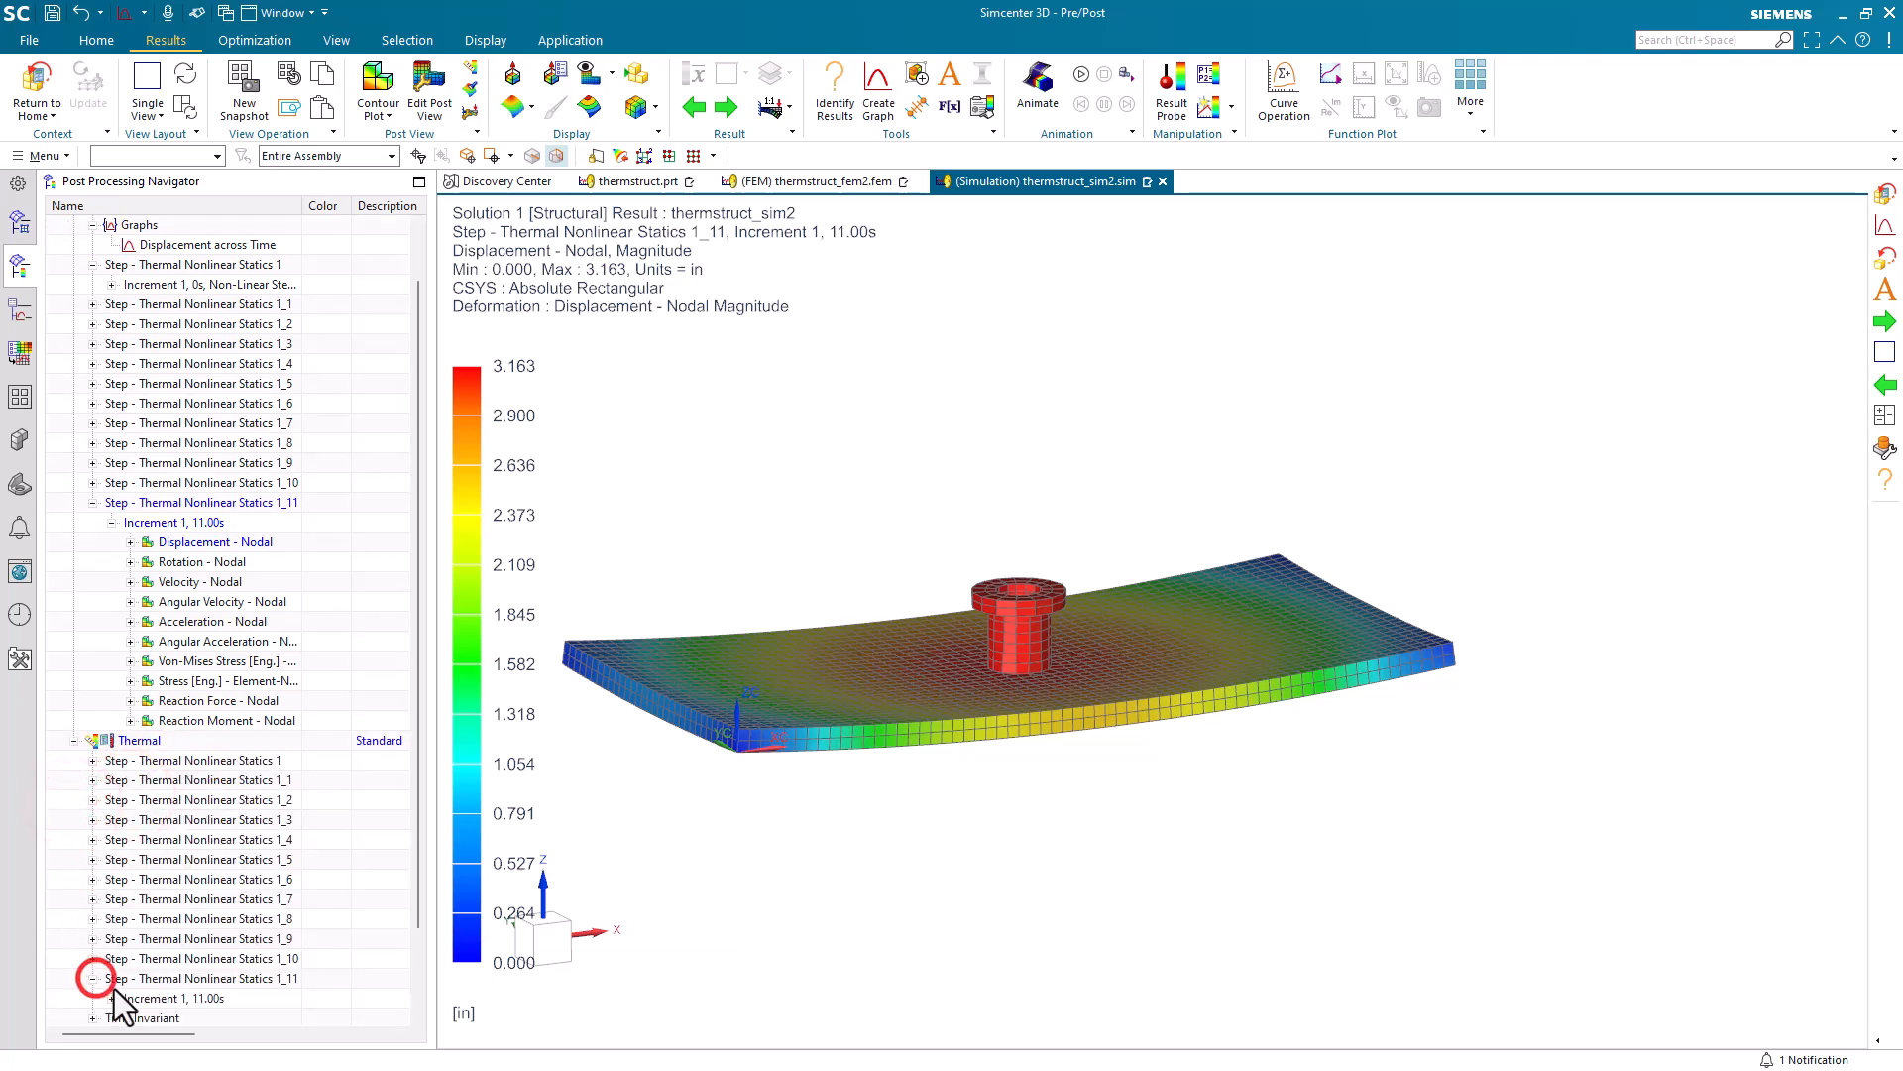
left_click(112, 997)
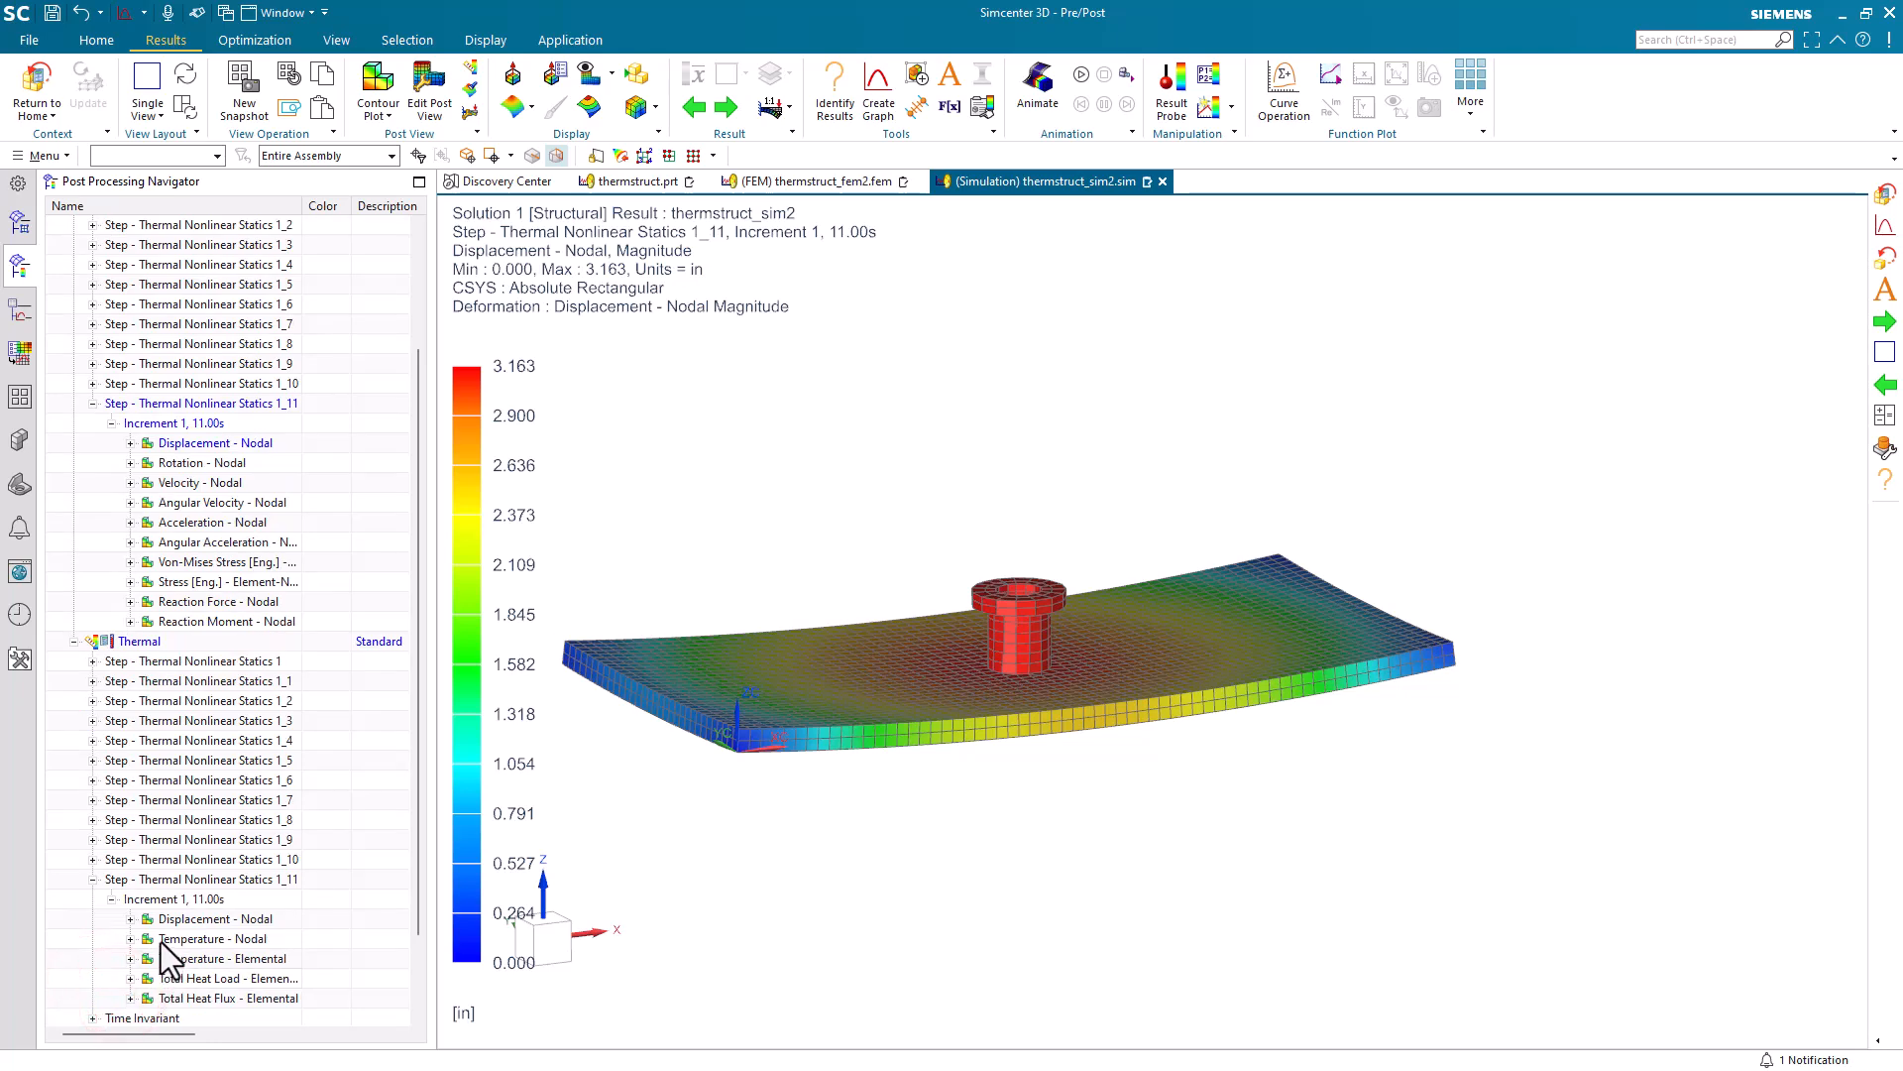
double_click(160, 942)
Animate the nodal temperature by iterations across all thermal steps, viewing the plate's underside, and end the animation
middle_click_drag(794, 850, 807, 794)
left_click(1038, 84)
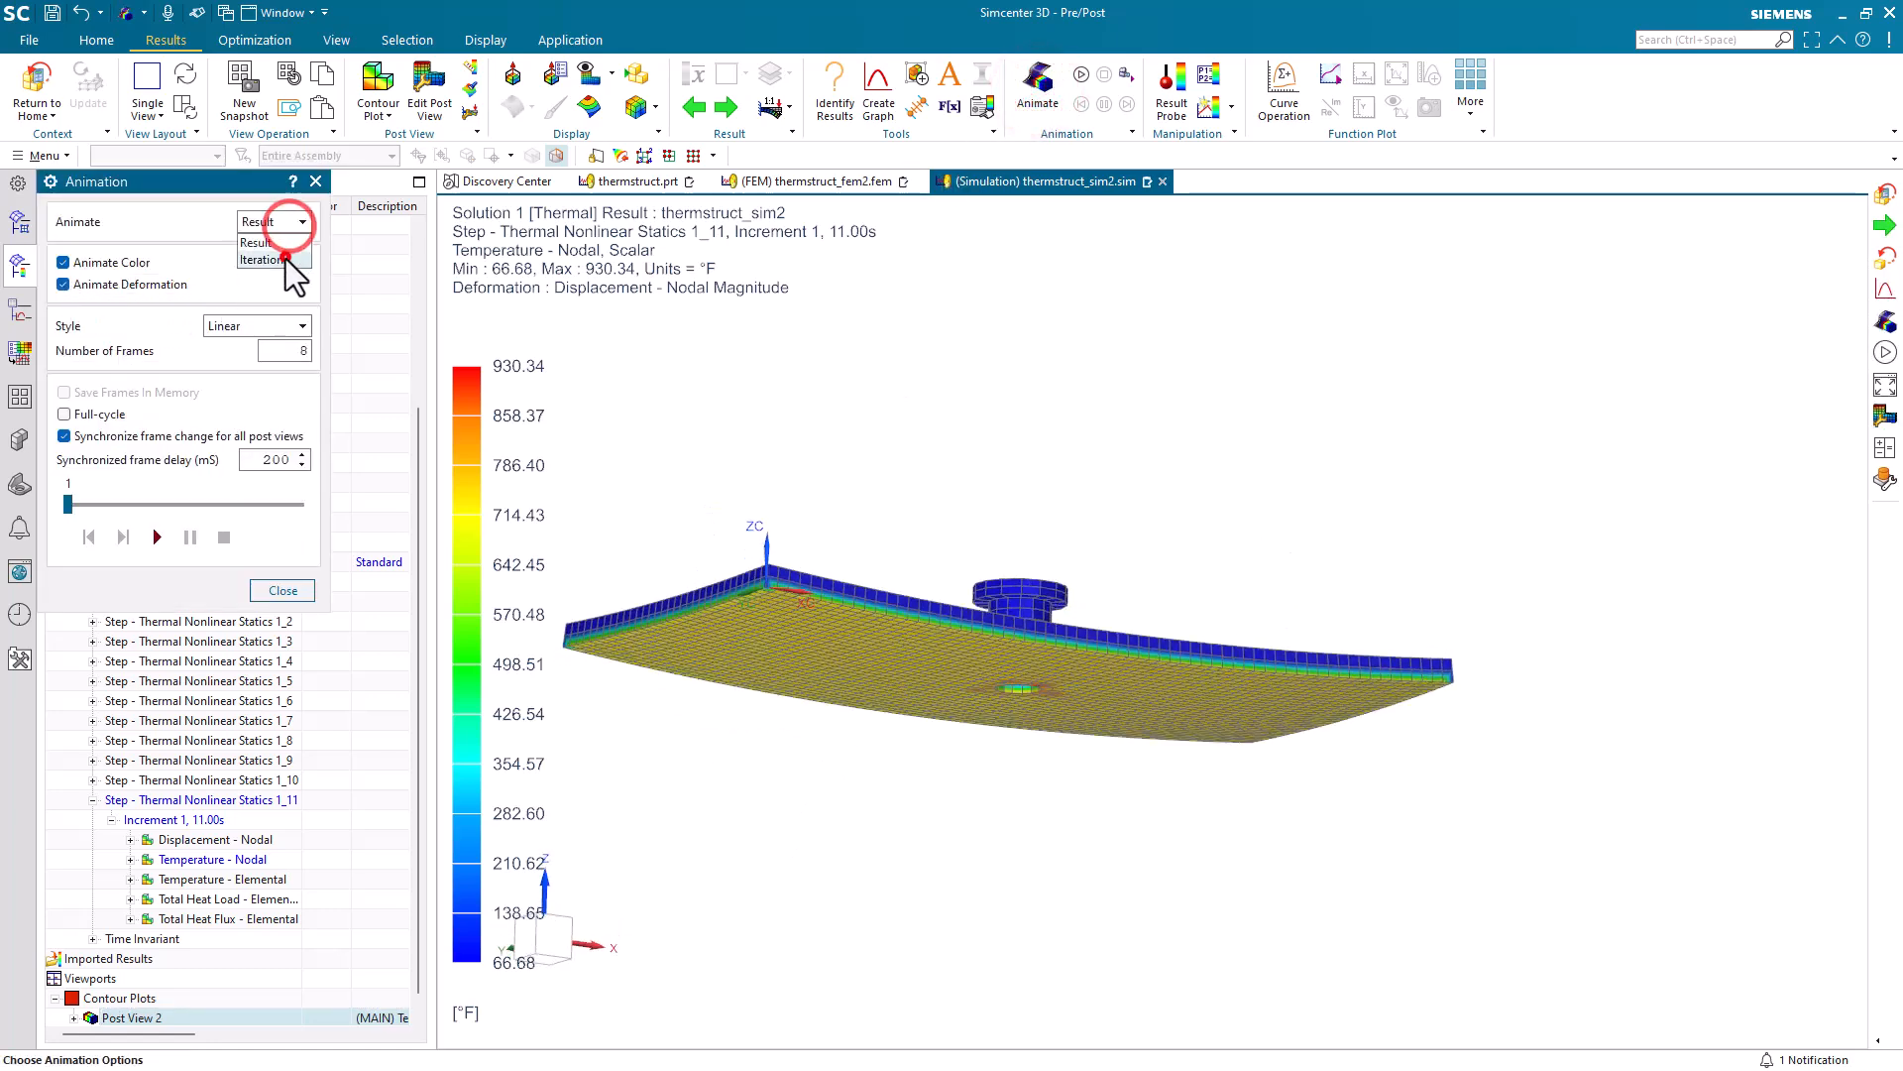
left_click(286, 259)
left_click(179, 545)
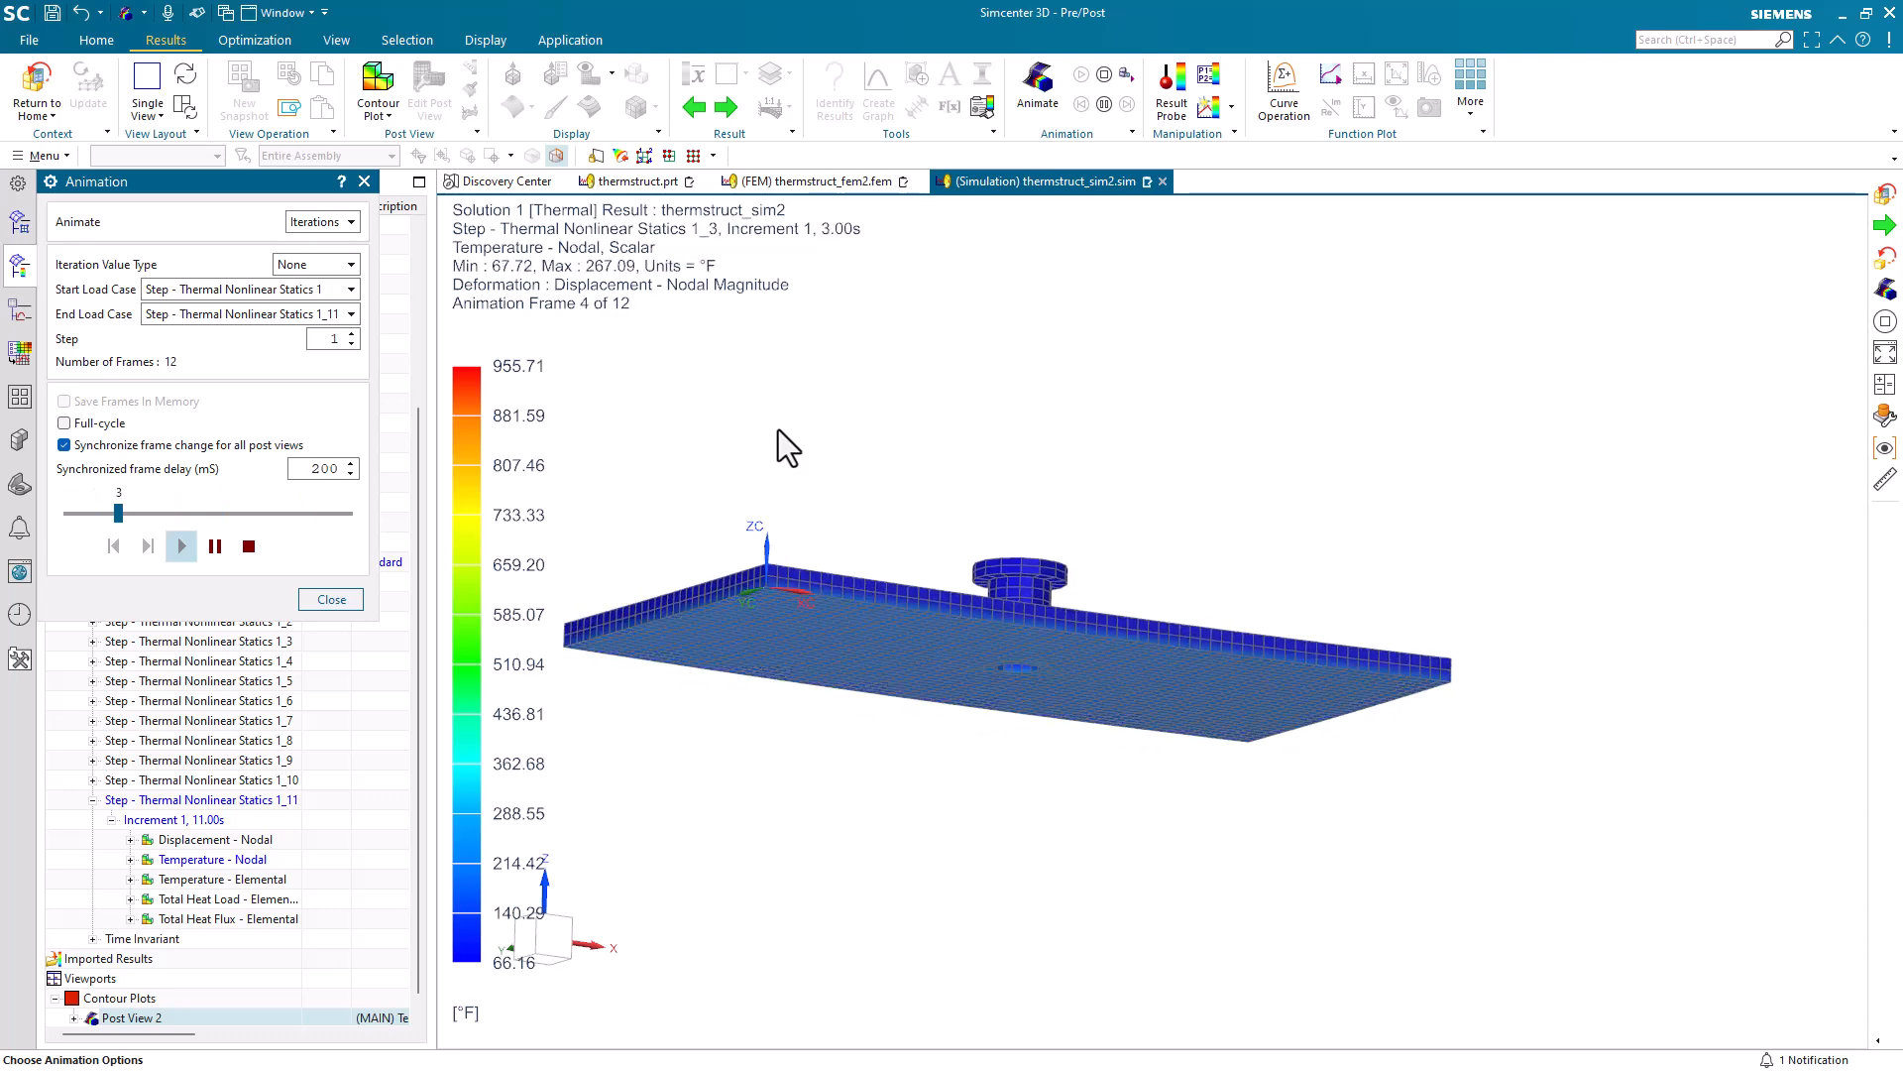
left_click(249, 547)
left_click(320, 600)
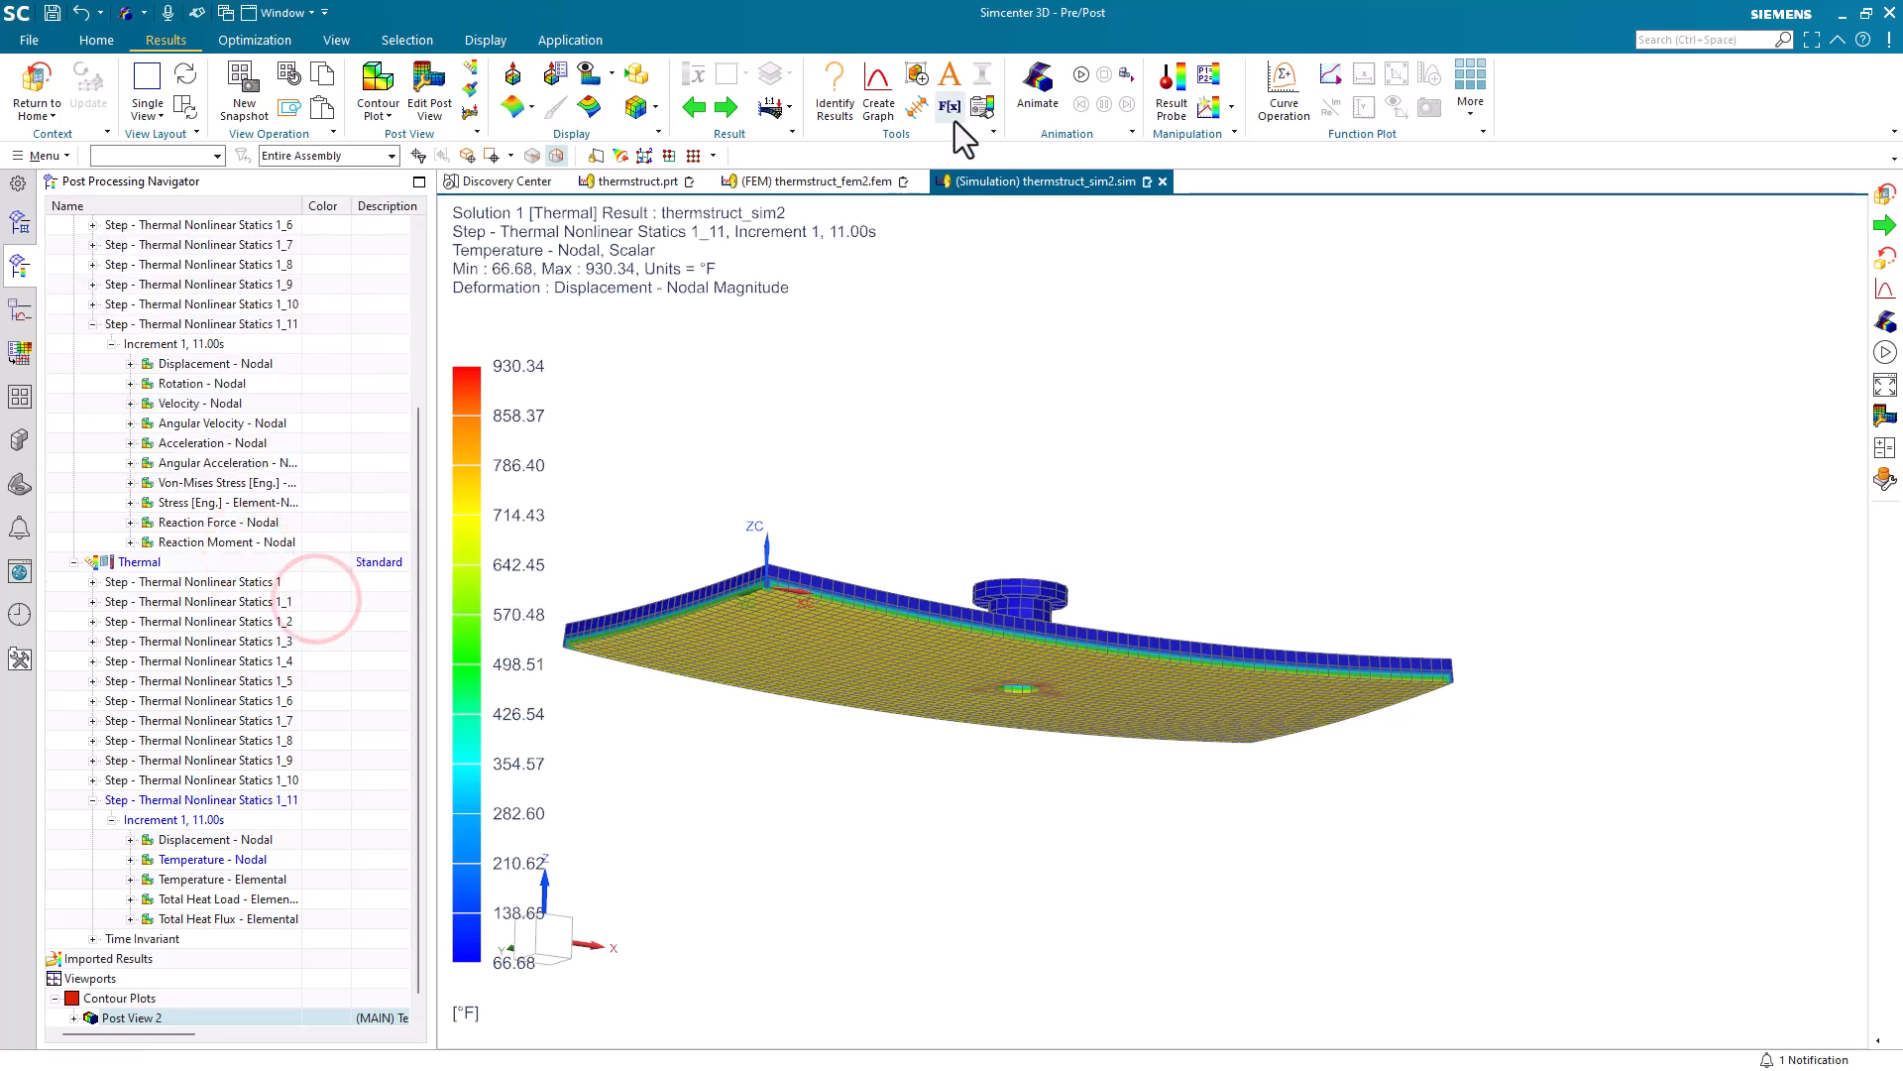
Graph temperature across time for a node on the plate's underside near the central hole in a separate plot window
left_click(878, 99)
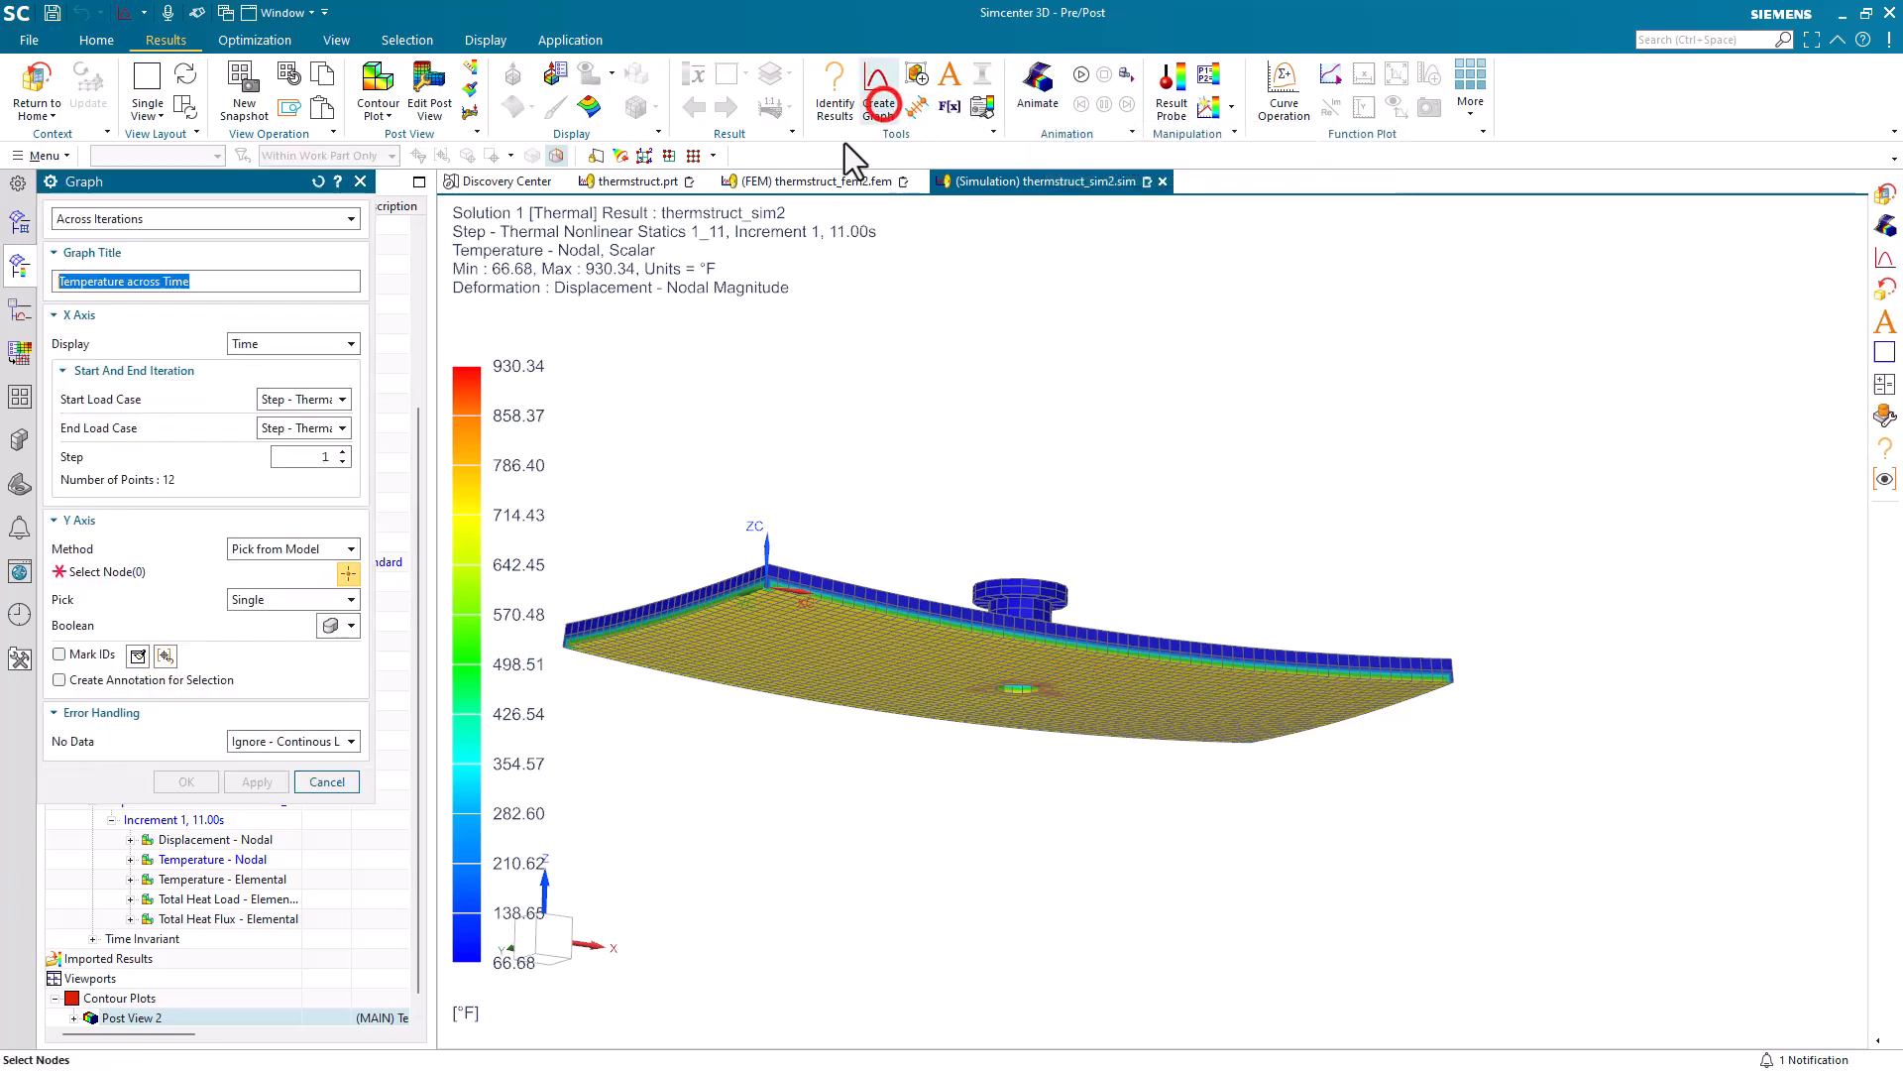
left_click(939, 684)
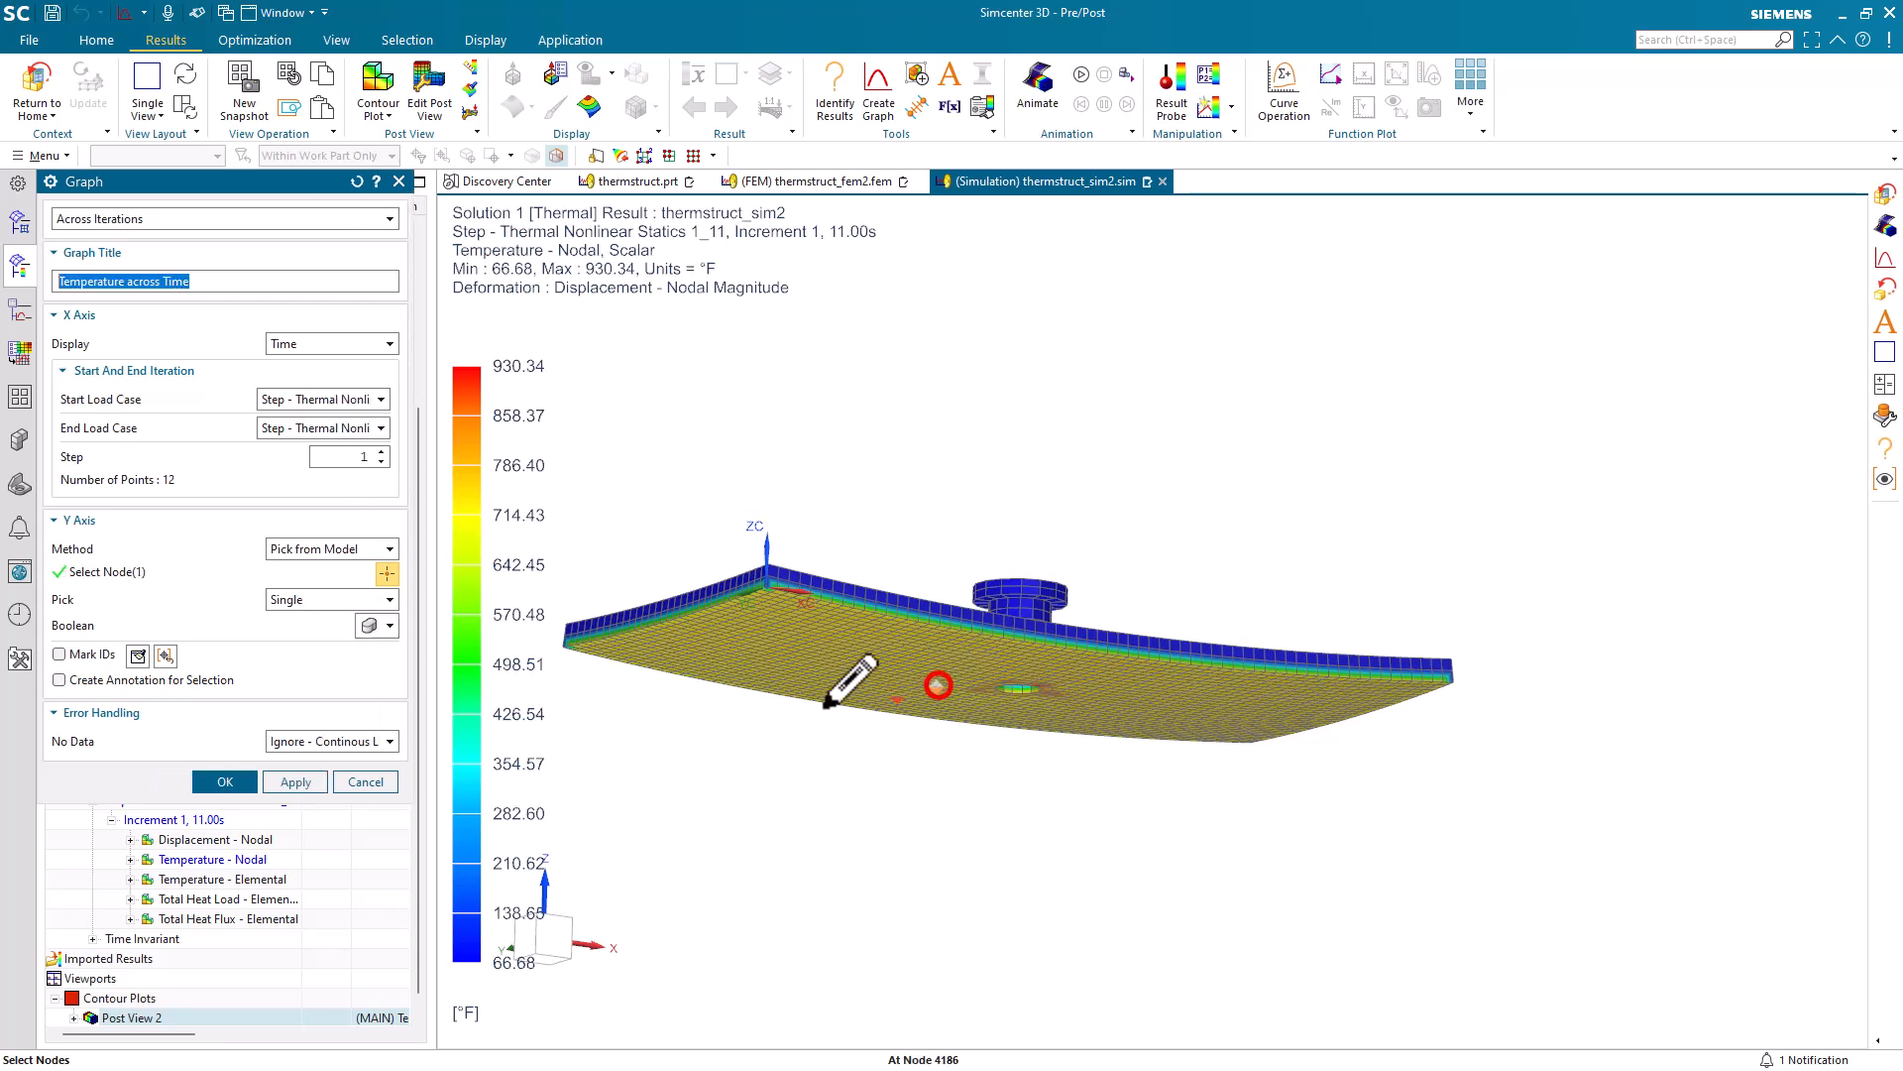
left_click(231, 782)
left_click(92, 217)
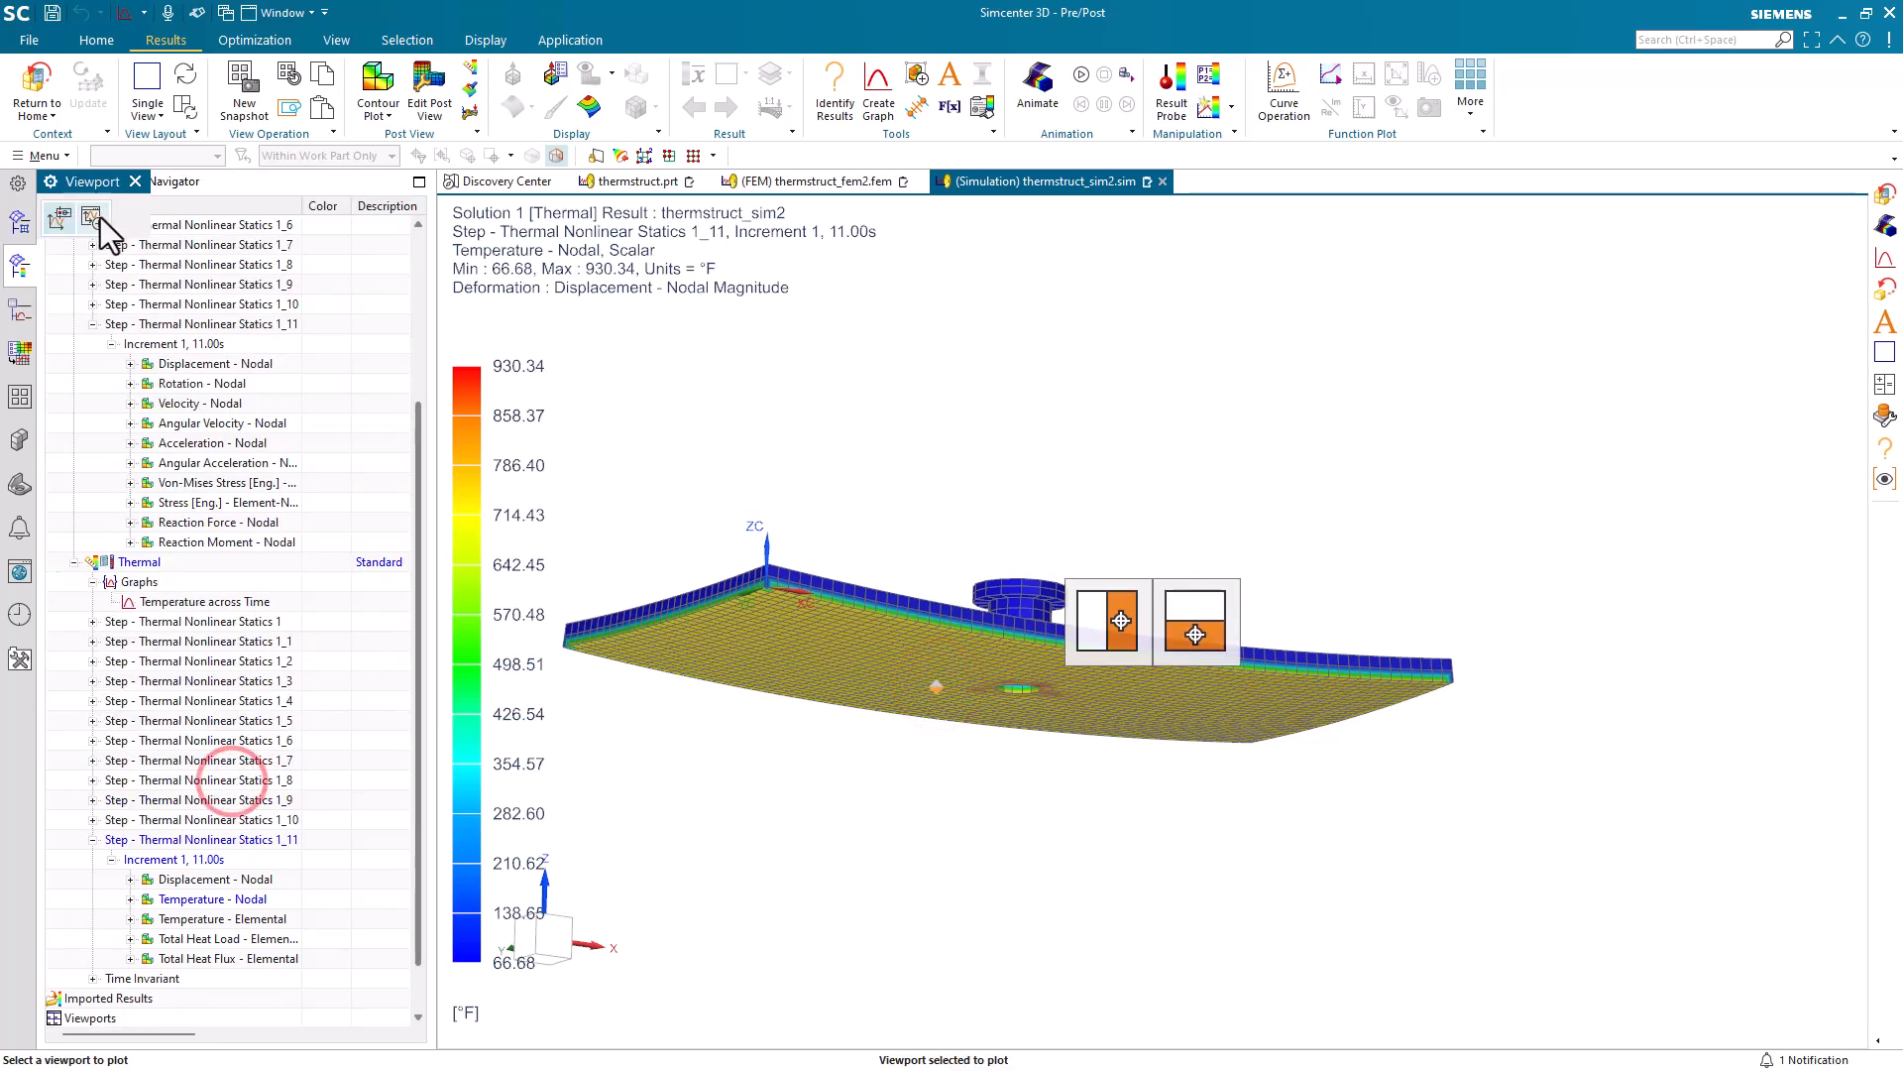